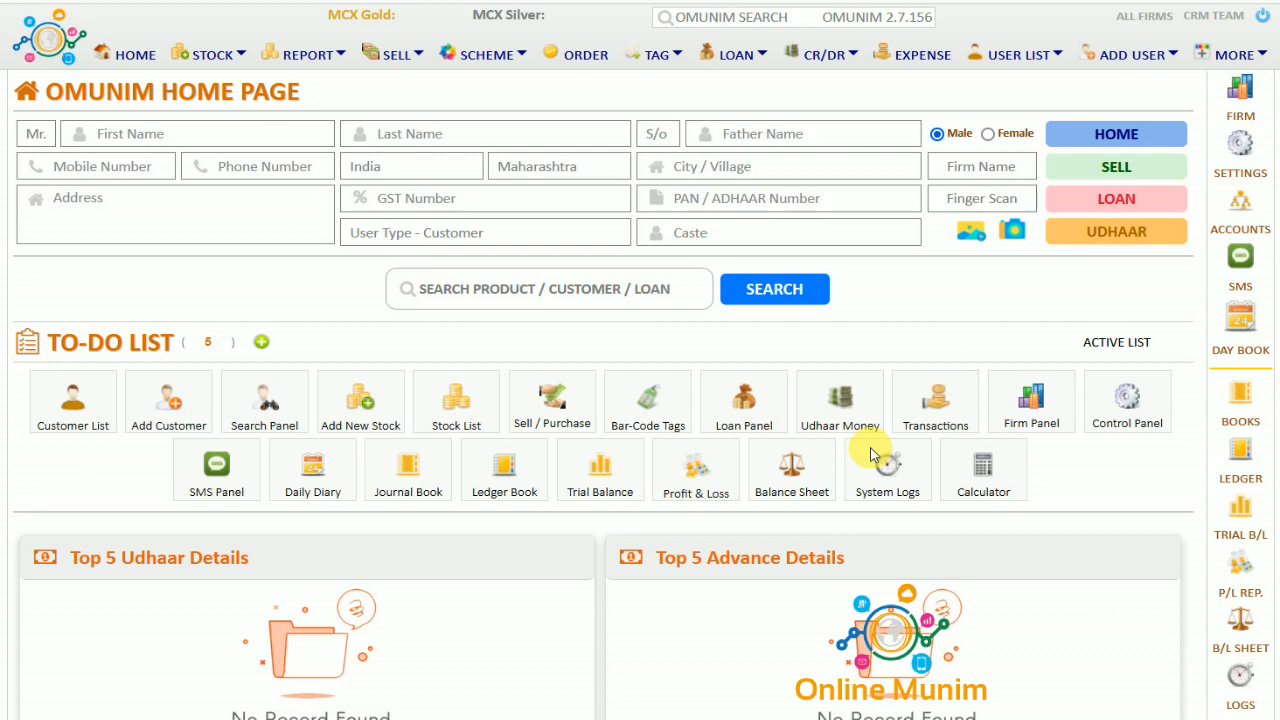
Start a new firm with firm ID LJ and shop name LAXMI JEWELLERS
click(1243, 102)
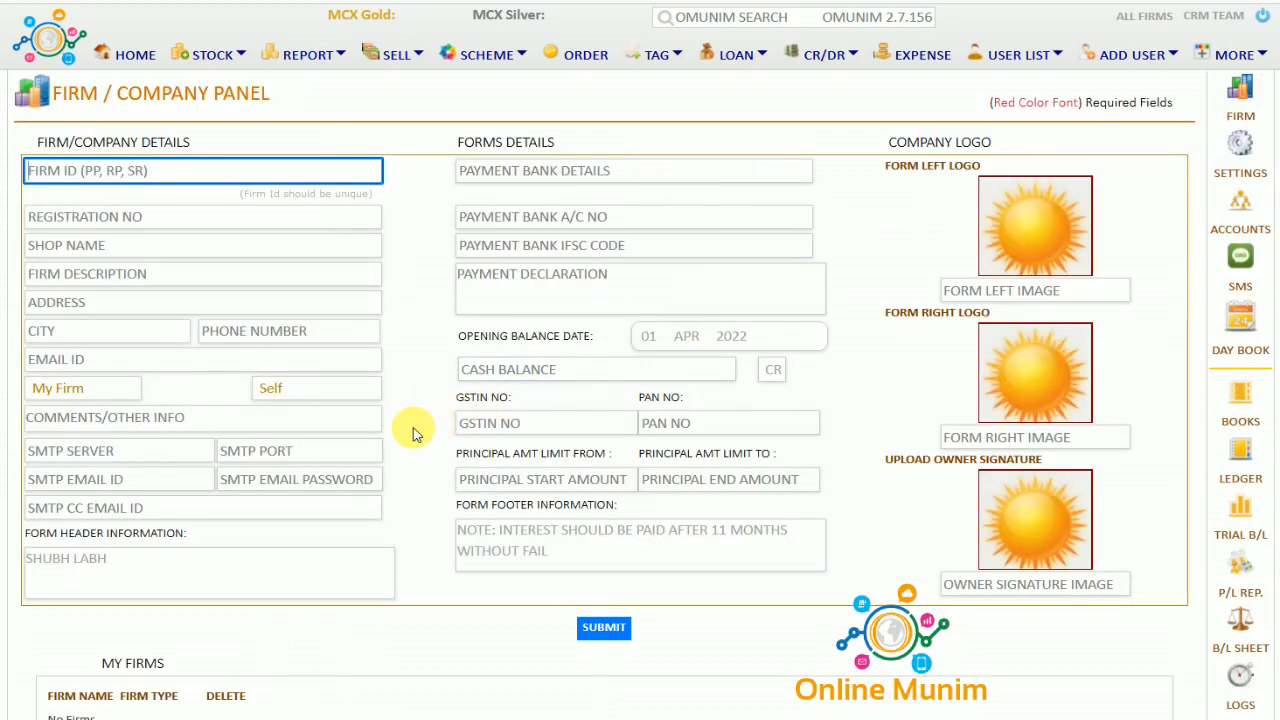
scroll(416, 434, down, 1)
scroll(416, 434, up, 1)
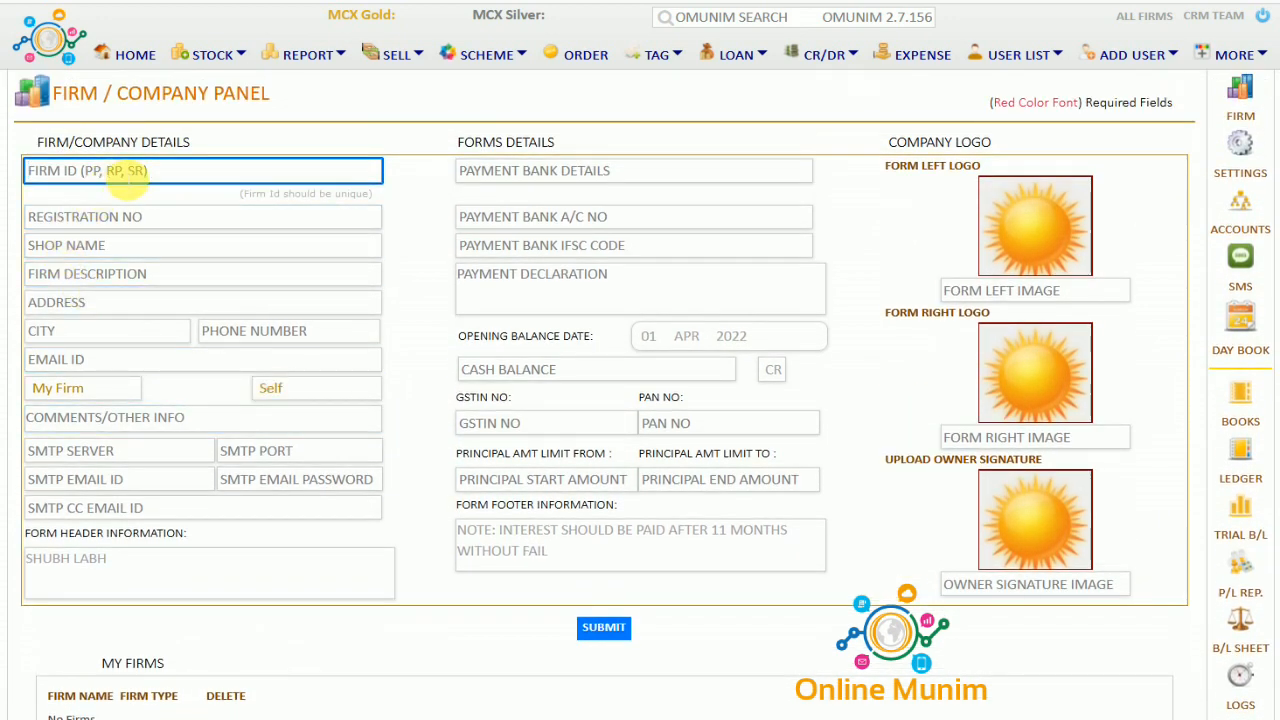
text(LJ)
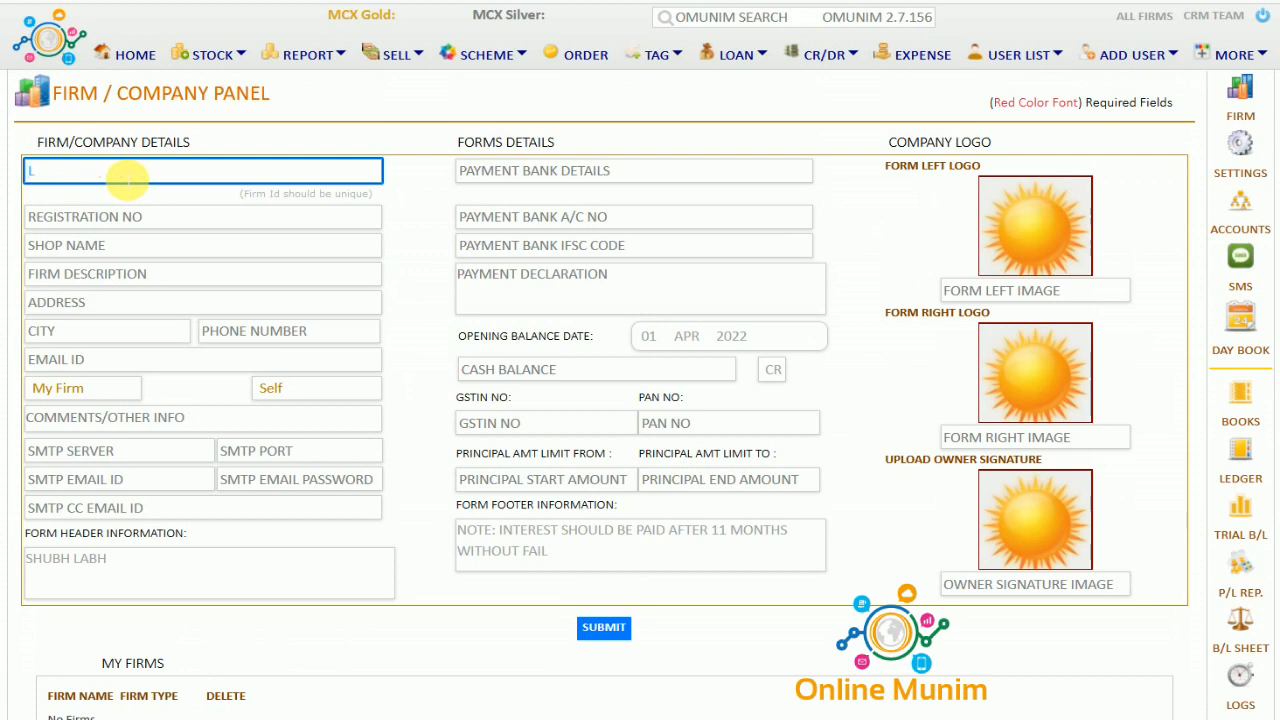
click(130, 229)
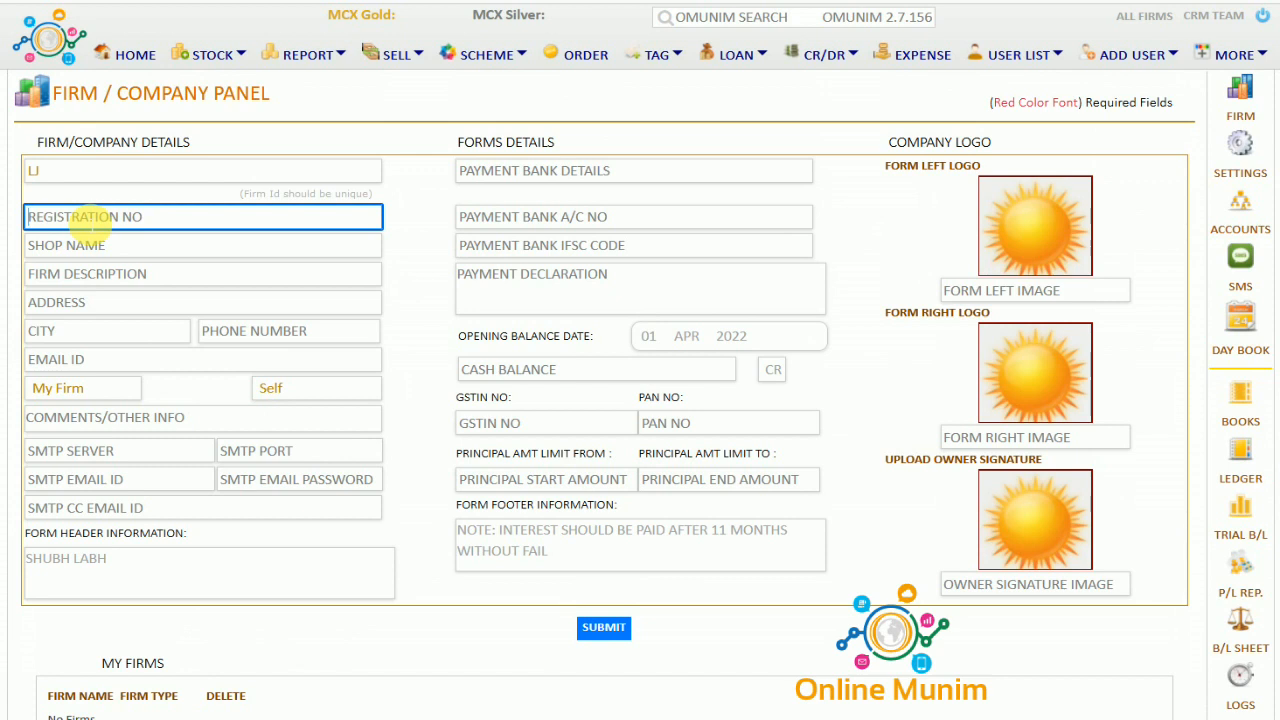
click(106, 250)
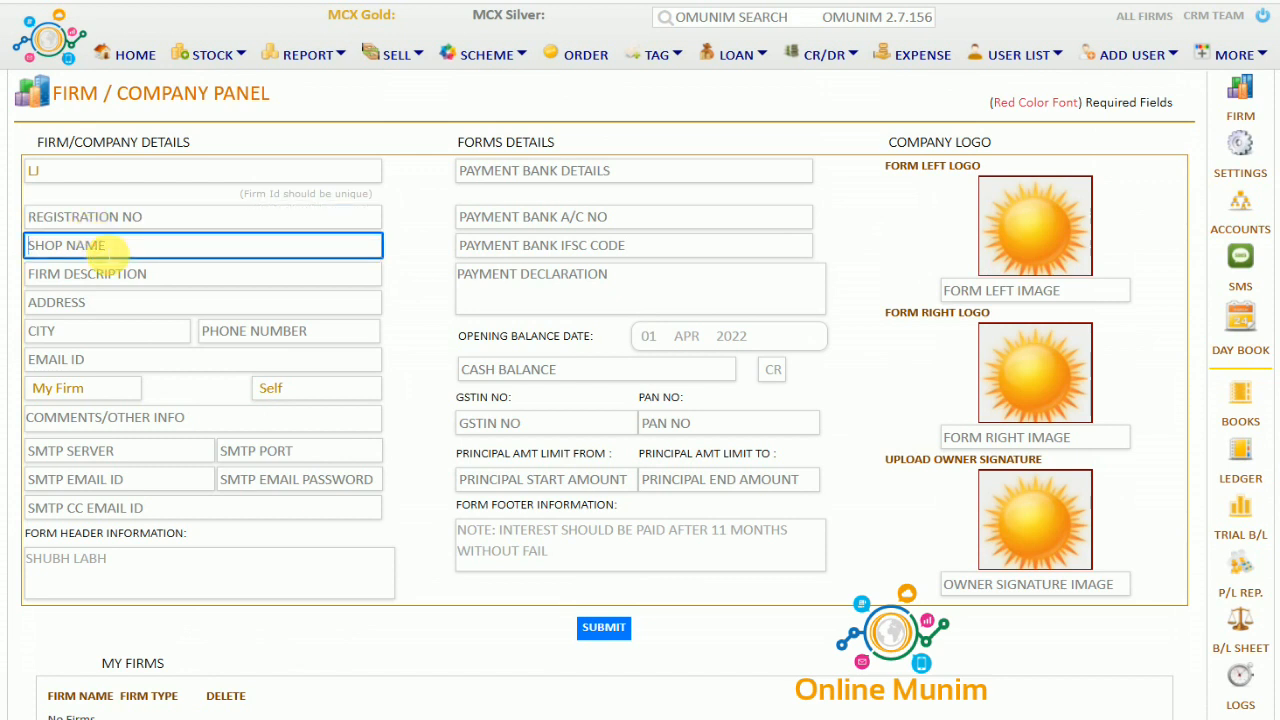
text(LAXMI JEWELLERS)
Enter GOLD AND SILVER as the firm description, leaving the address and contact fields blank
click(112, 276)
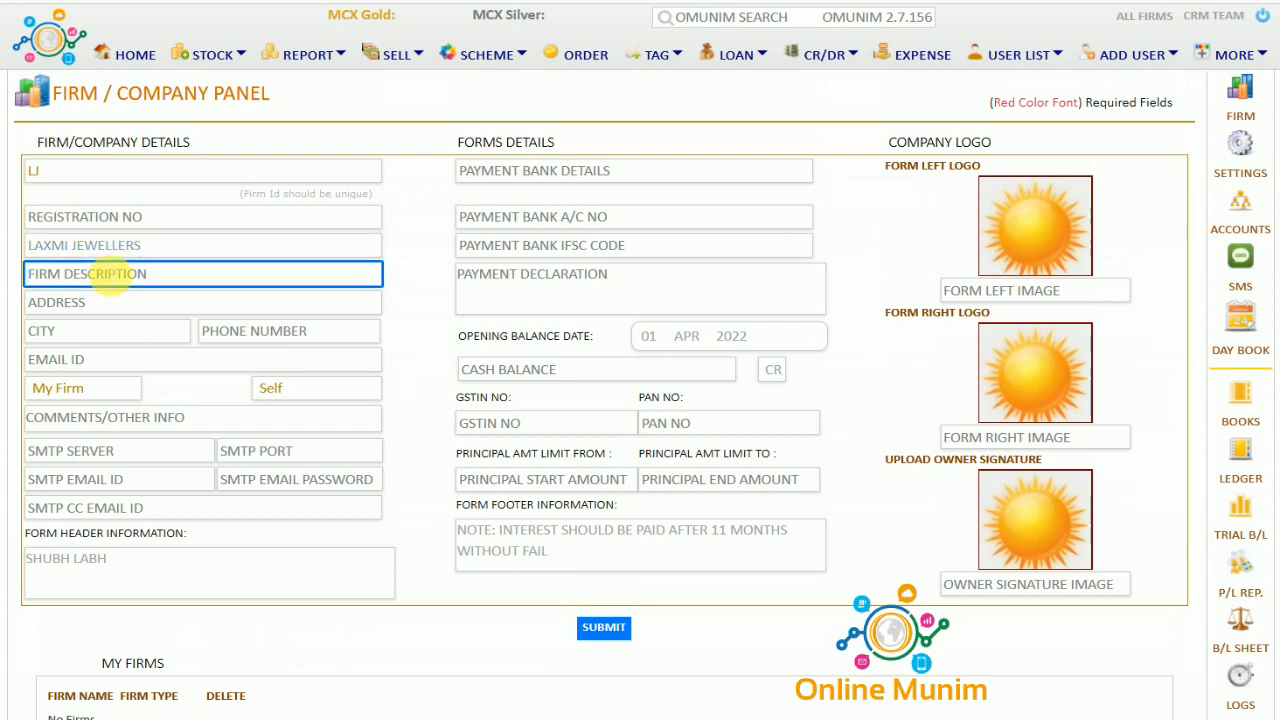
text(G)
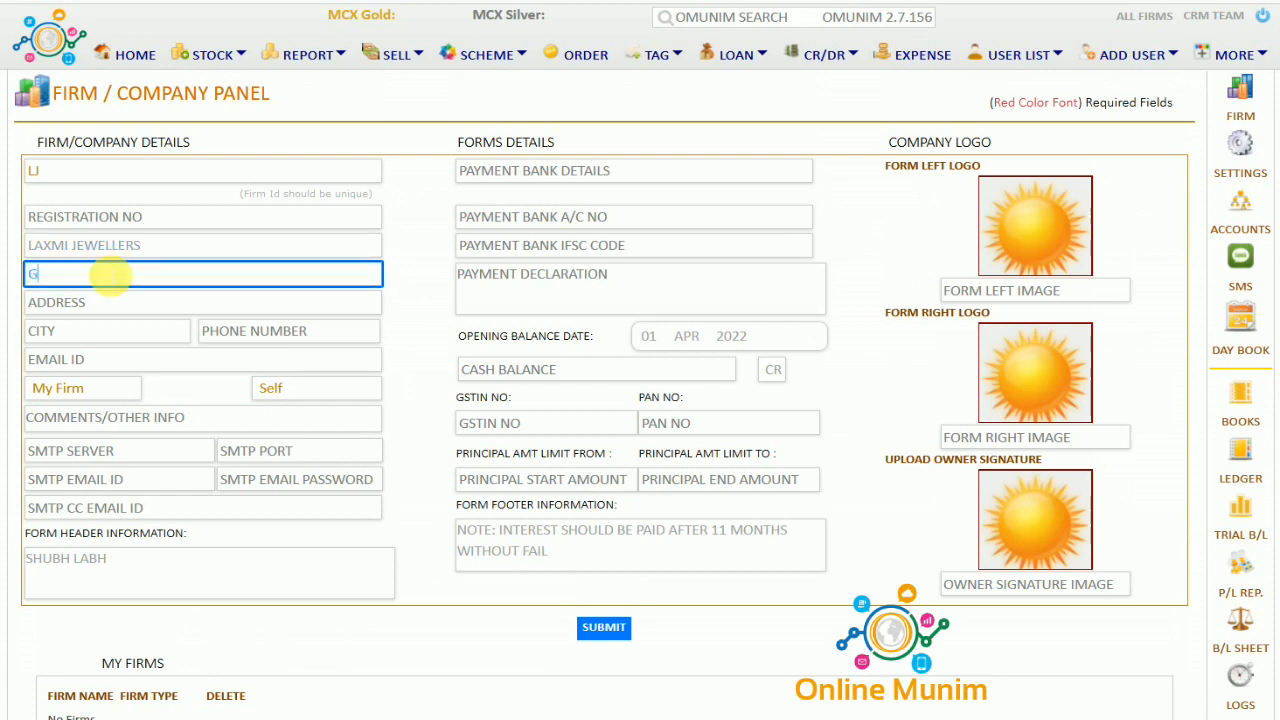
text(OLD AND SILVER)
click(107, 308)
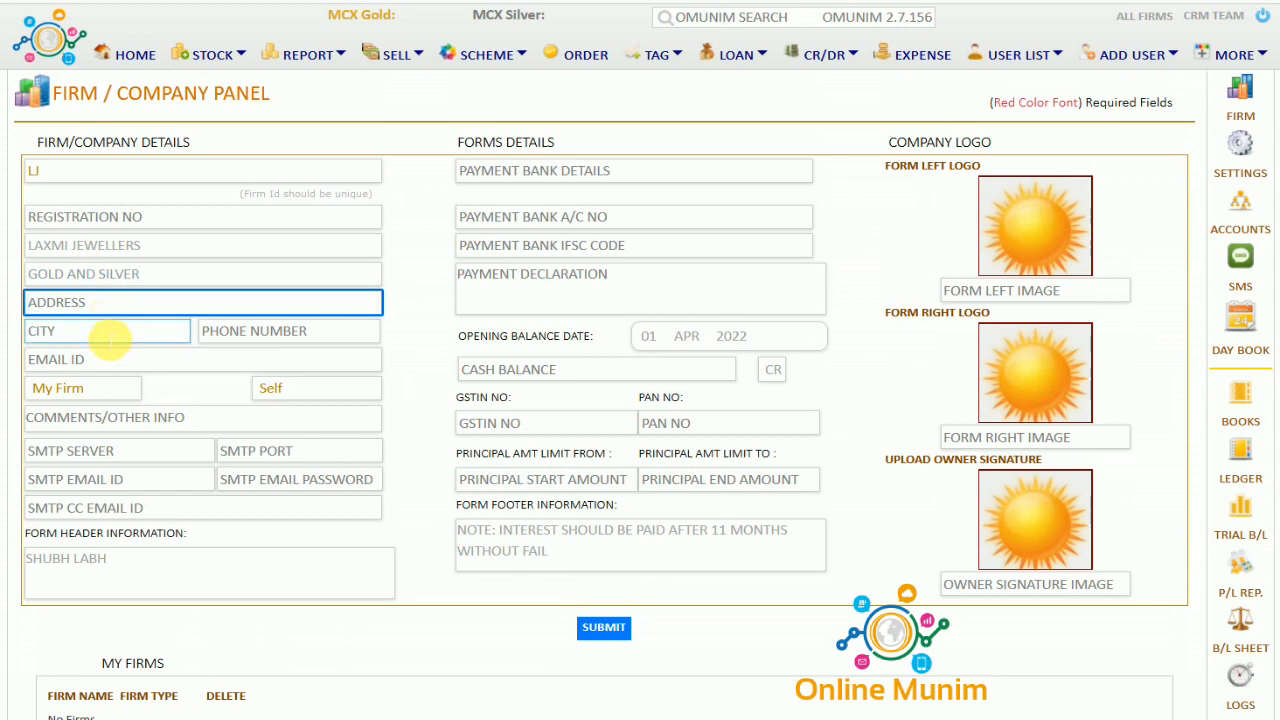
click(109, 334)
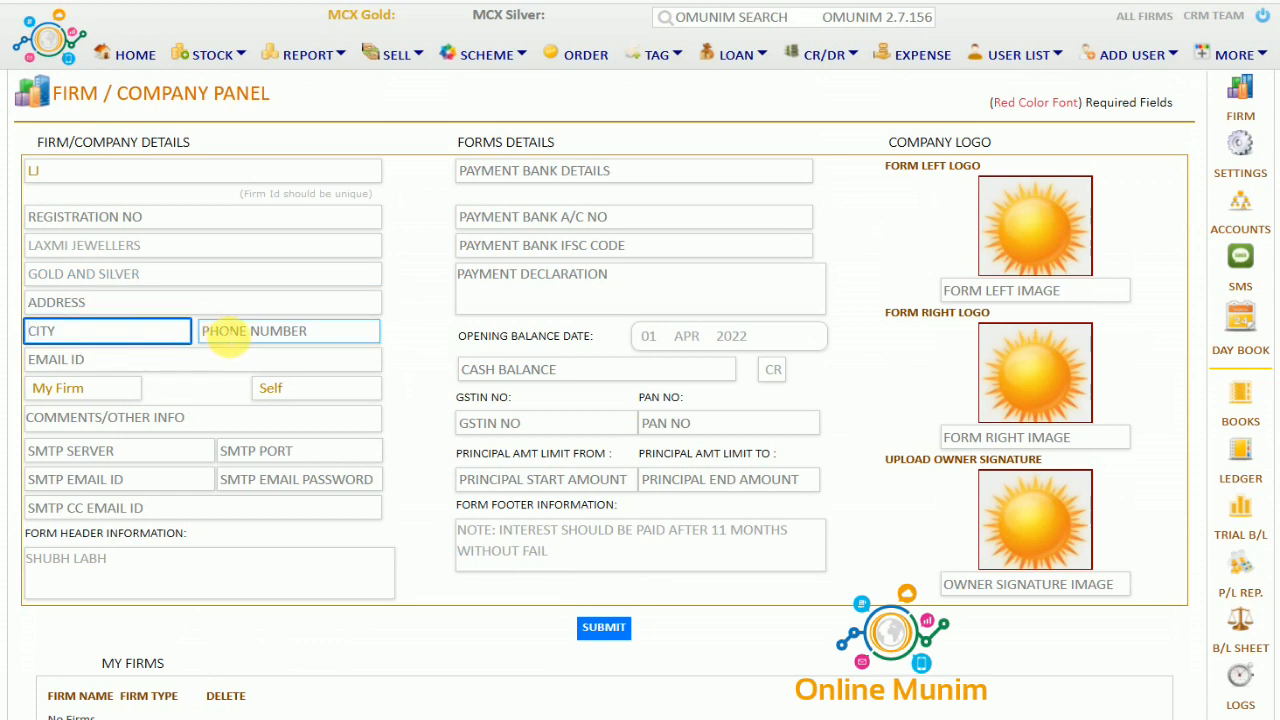
click(226, 332)
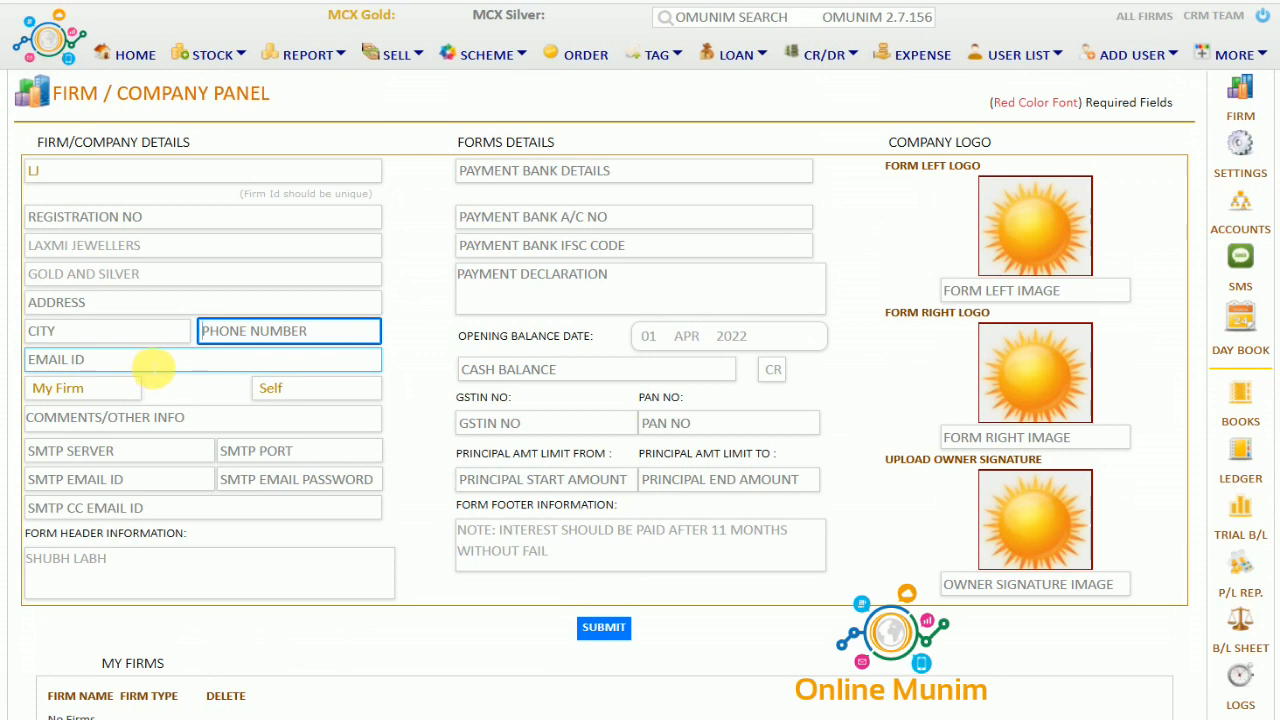
click(151, 368)
click(437, 368)
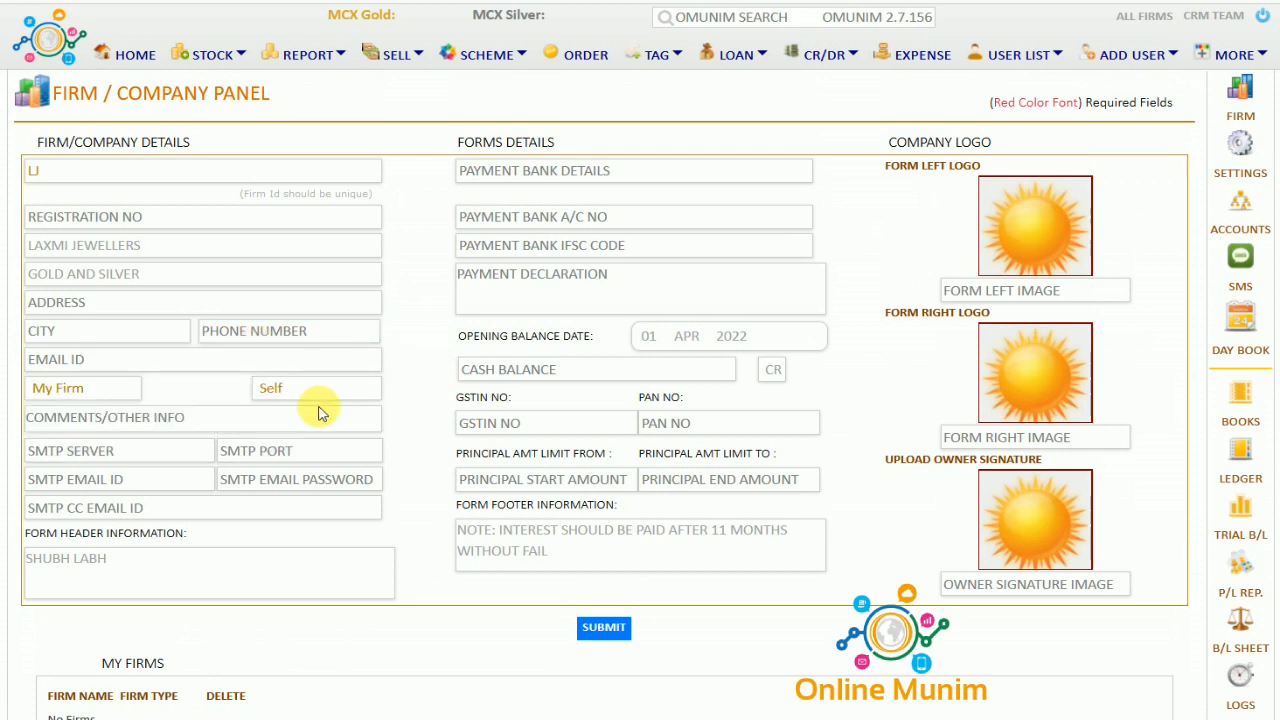
Keep Self as the firm type and move on to the remaining fields
click(278, 391)
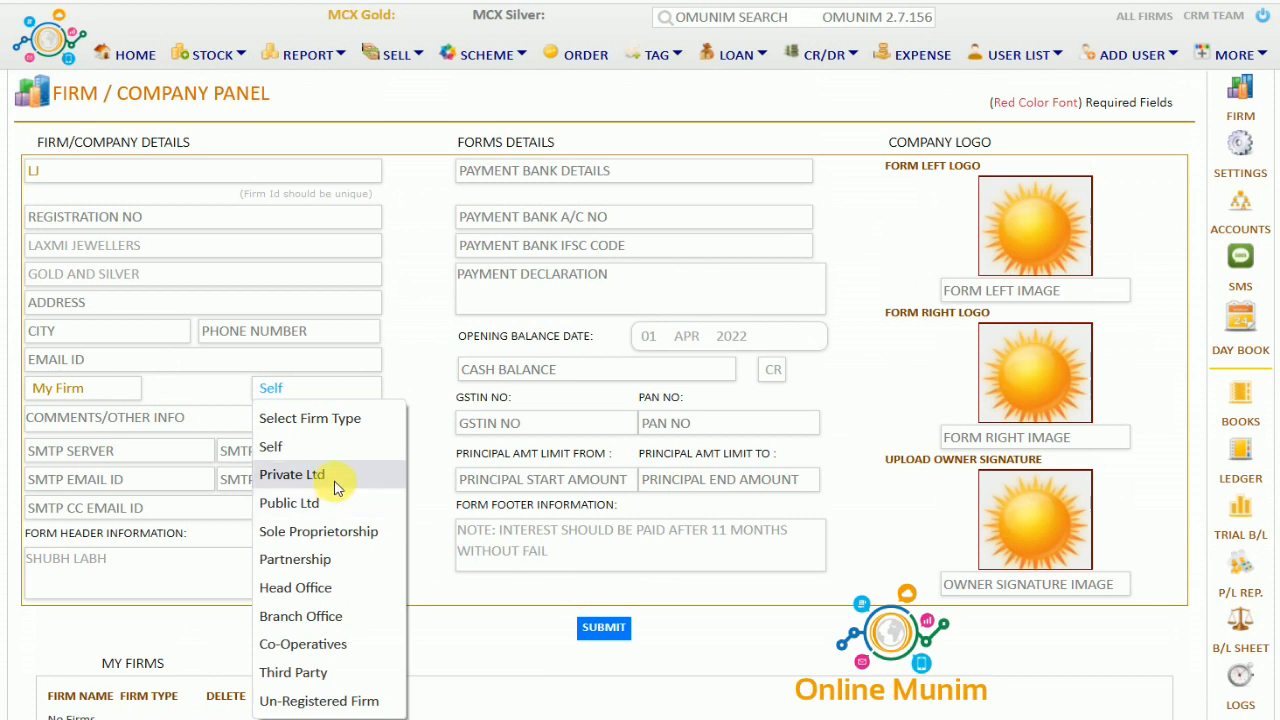
click(348, 453)
click(352, 455)
click(75, 420)
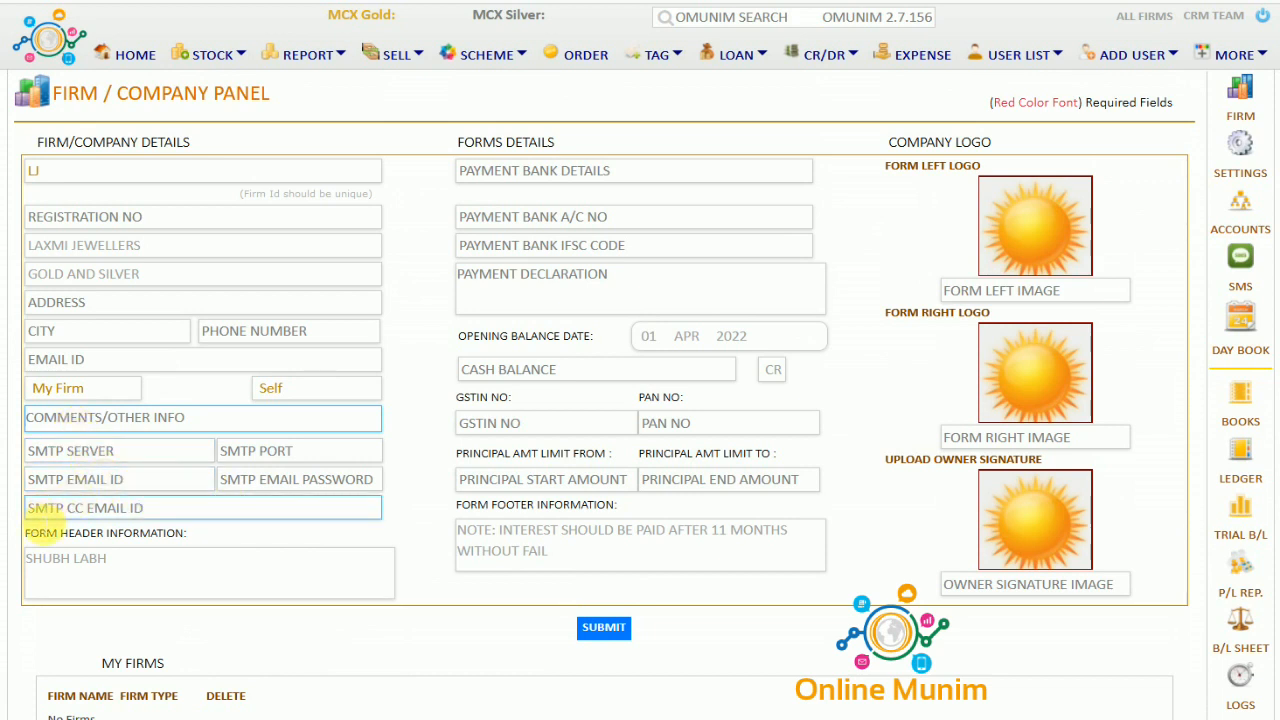
drag(32, 533, 210, 538)
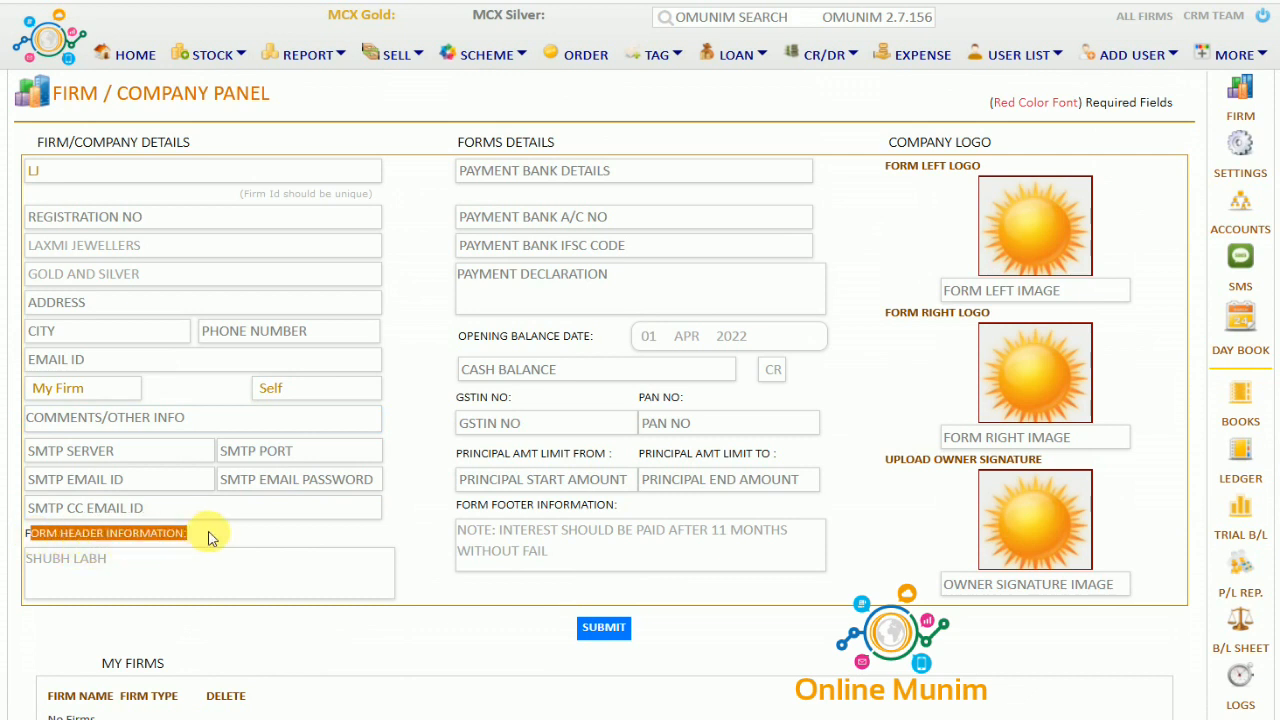
click(157, 568)
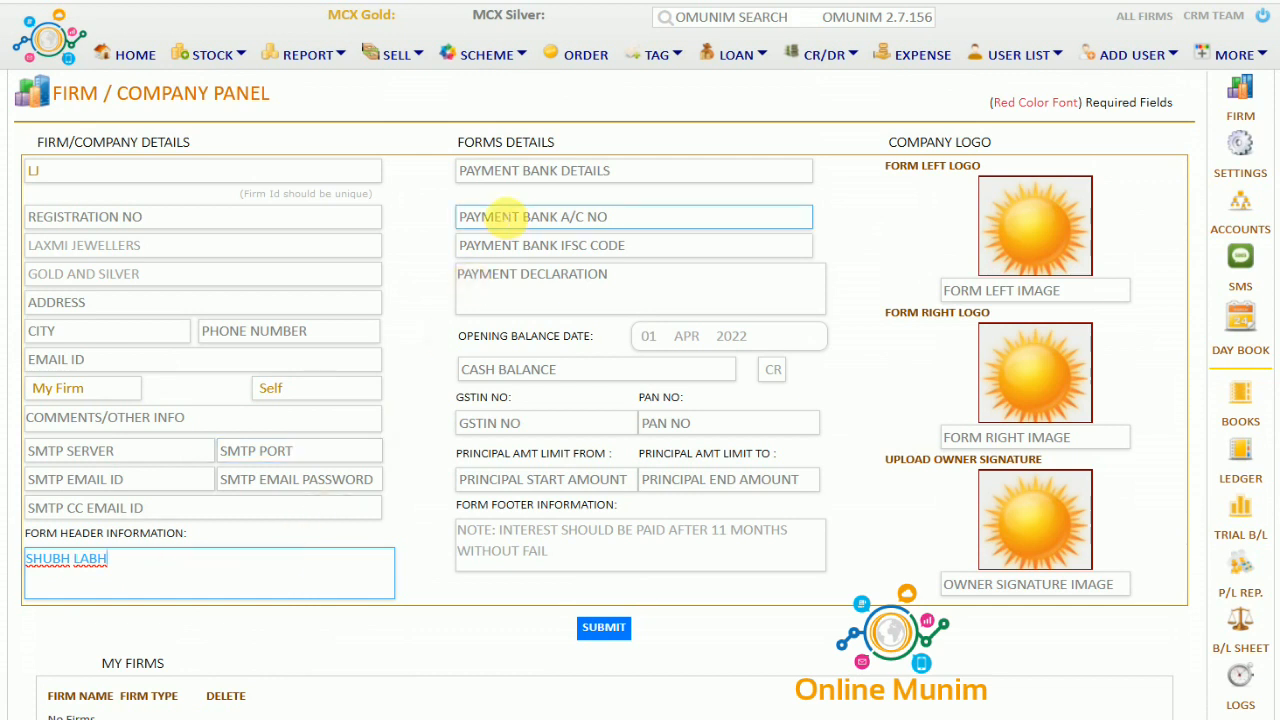
click(552, 169)
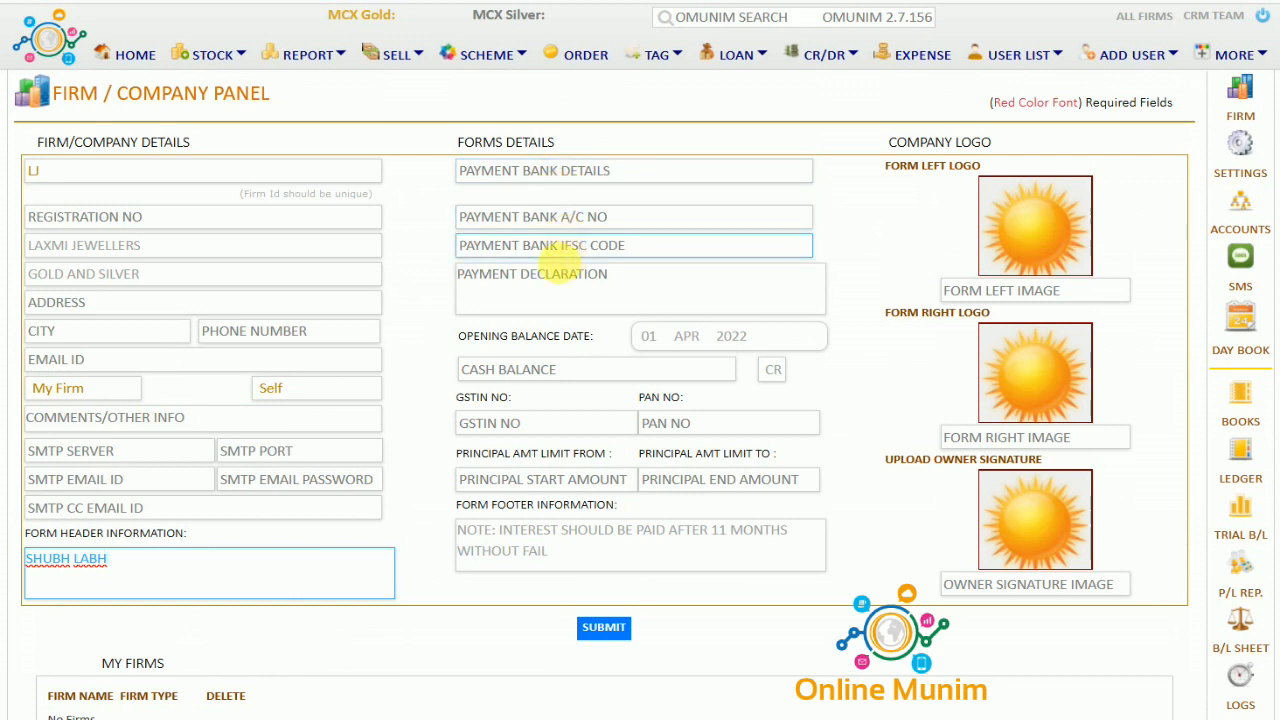
drag(473, 336, 596, 336)
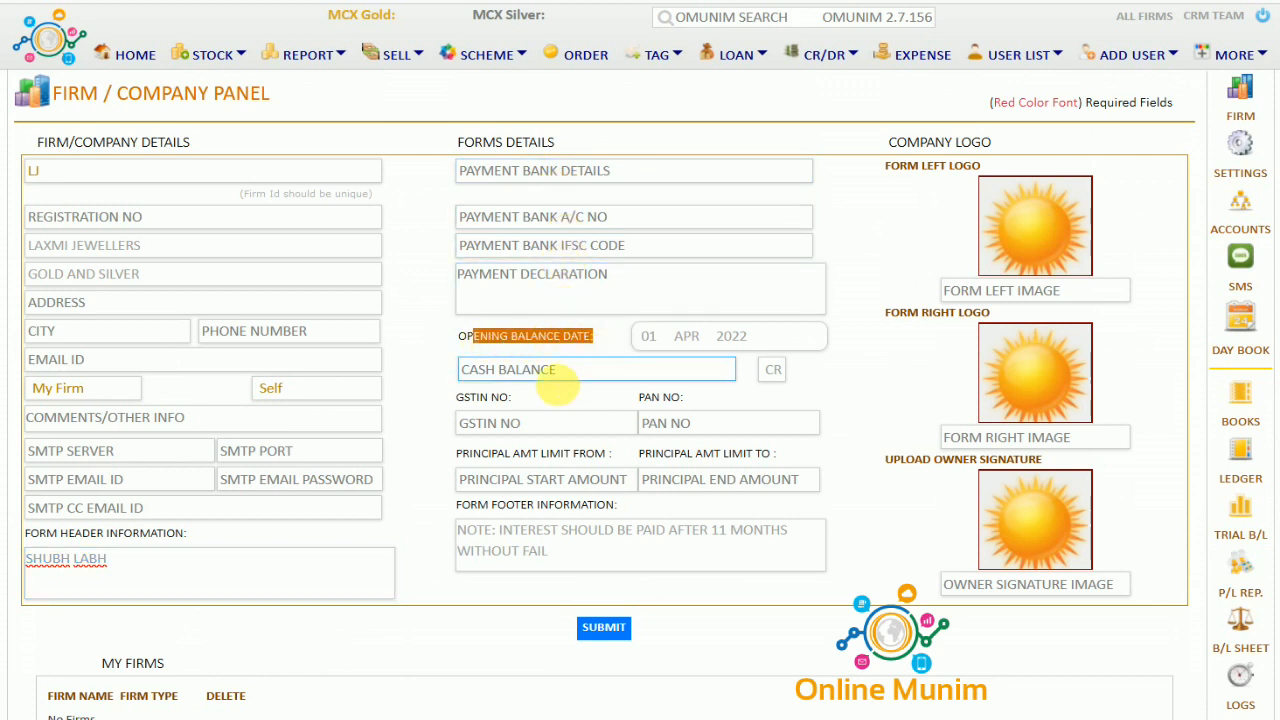
click(568, 381)
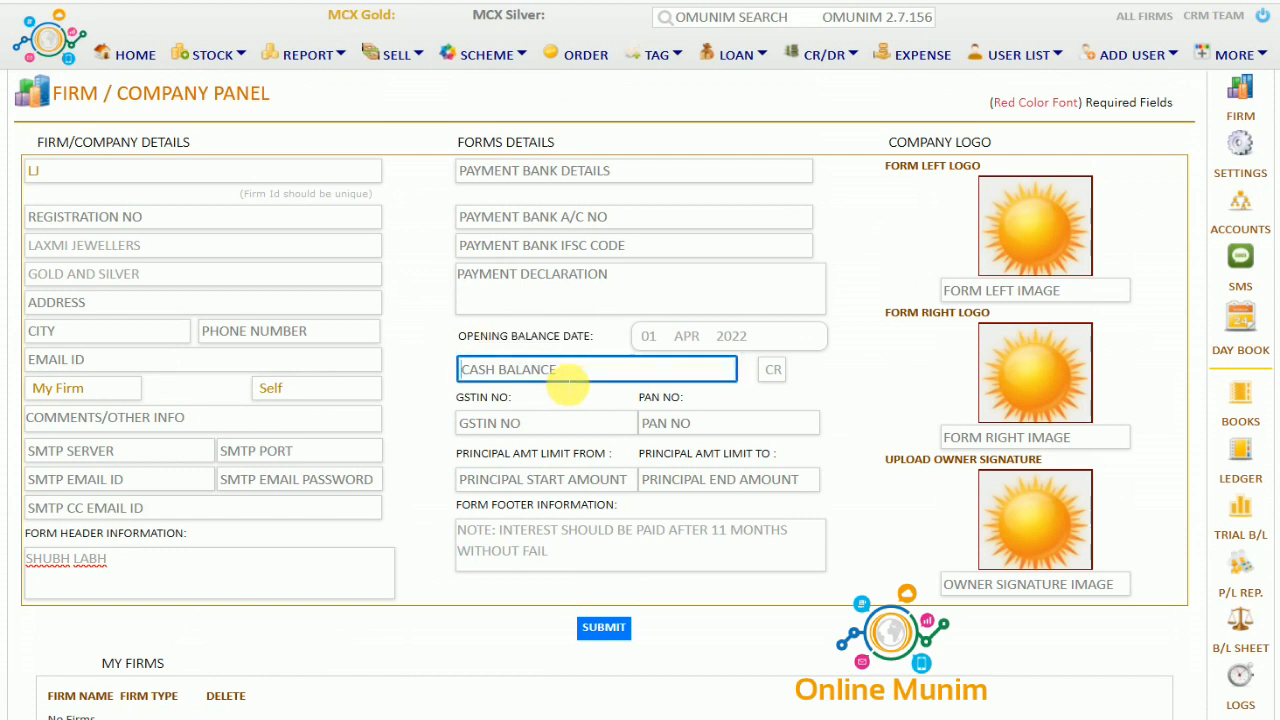
click(545, 424)
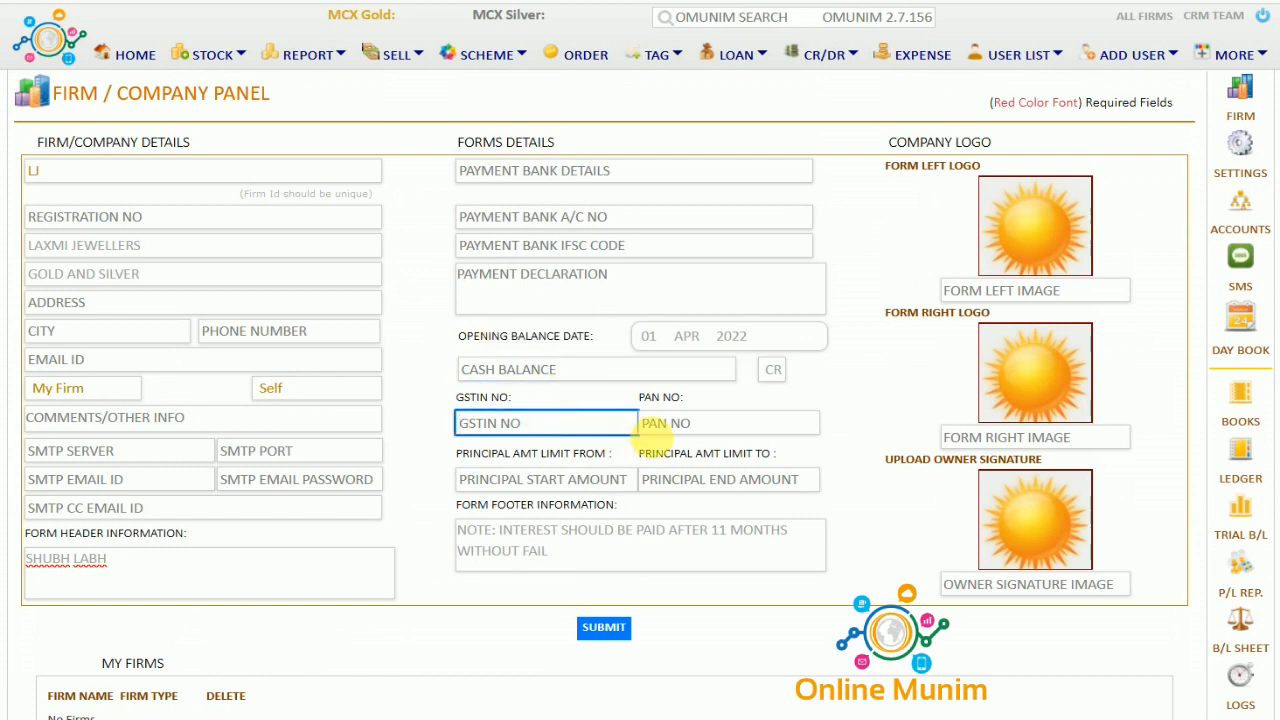
click(706, 425)
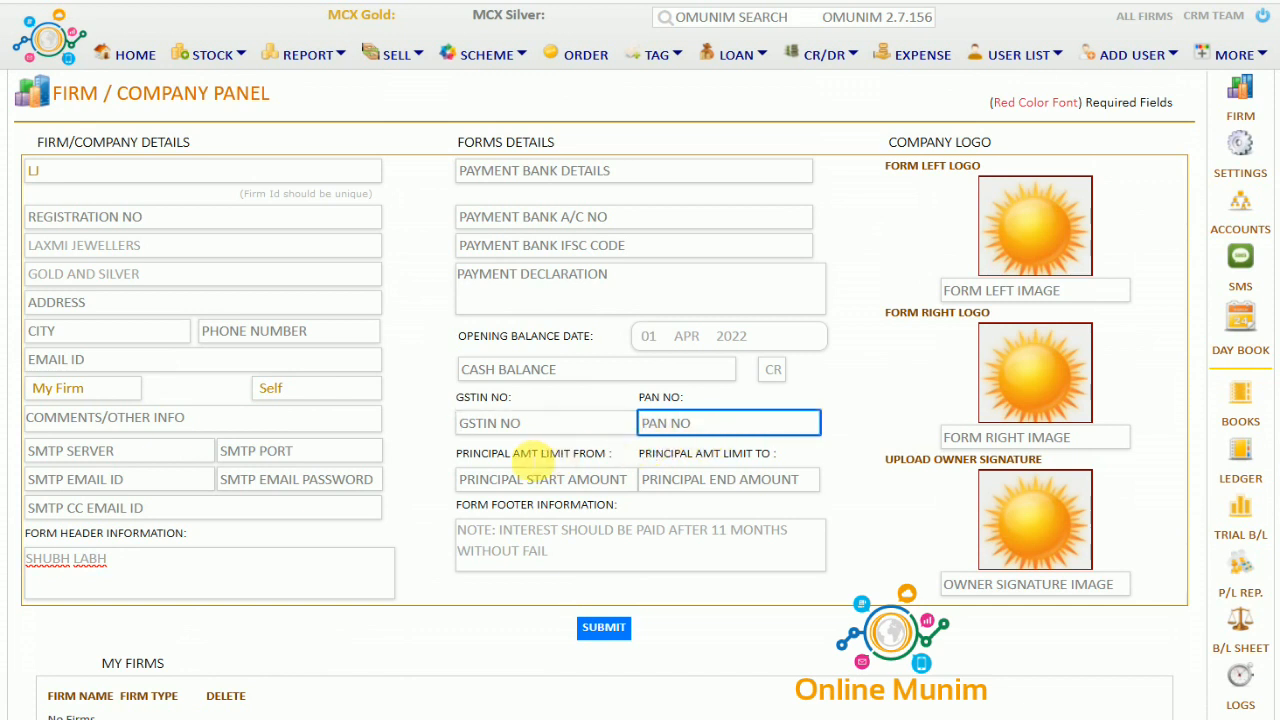
drag(465, 455, 778, 453)
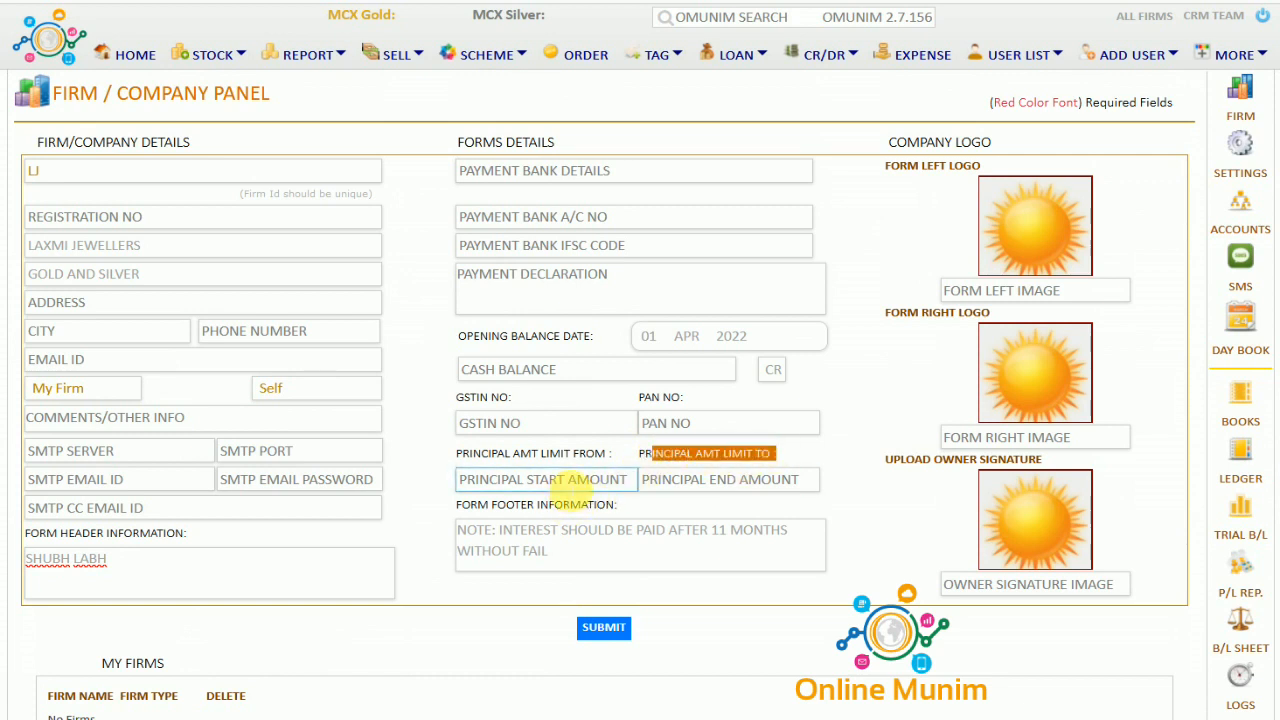
click(588, 481)
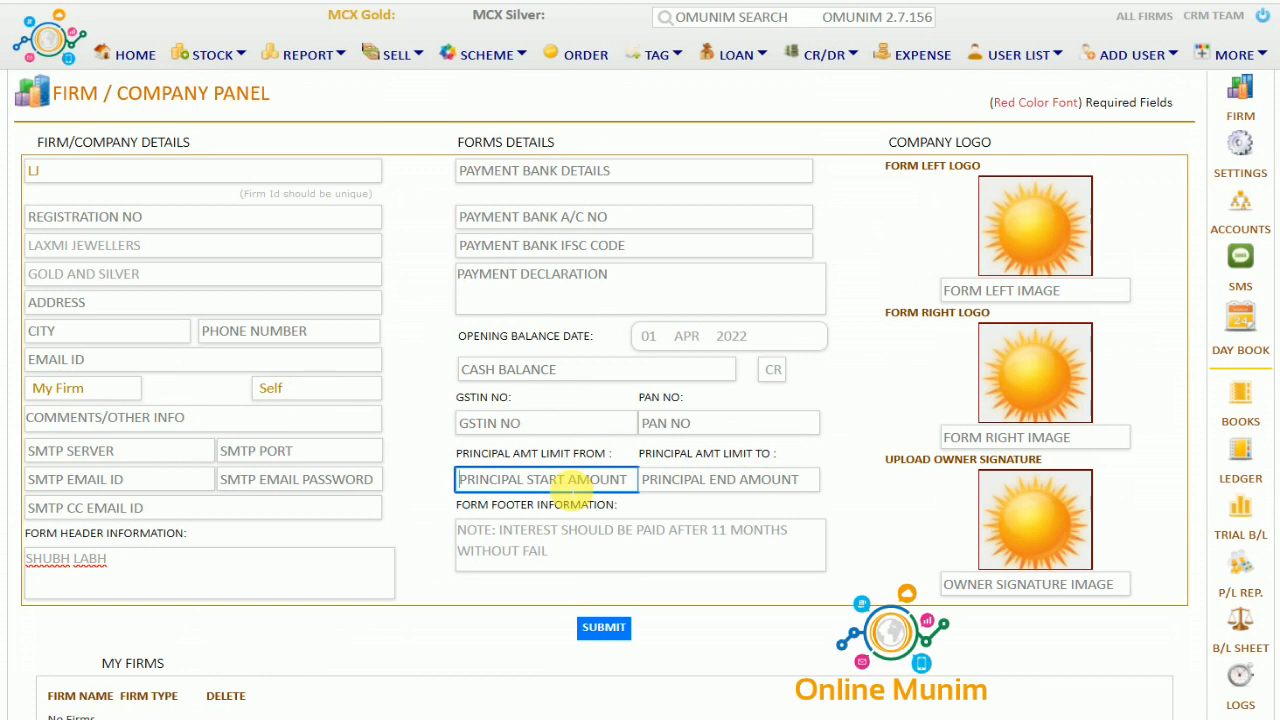
click(697, 486)
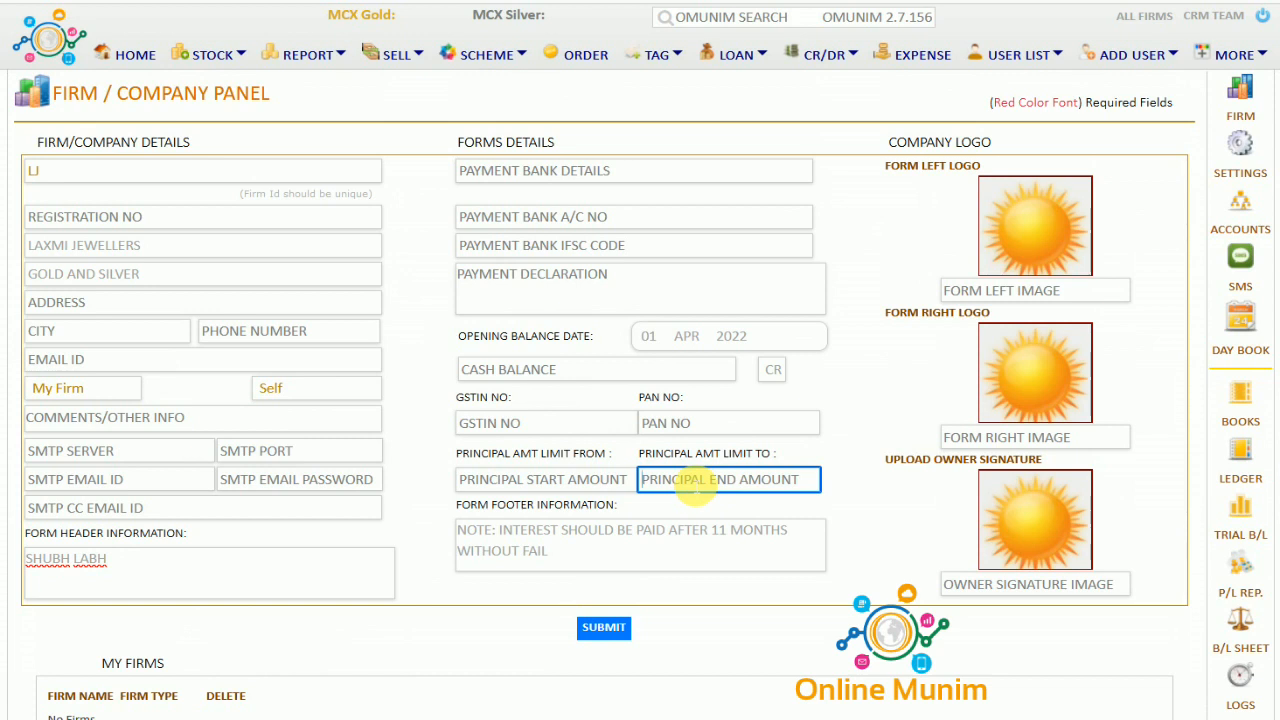
click(571, 546)
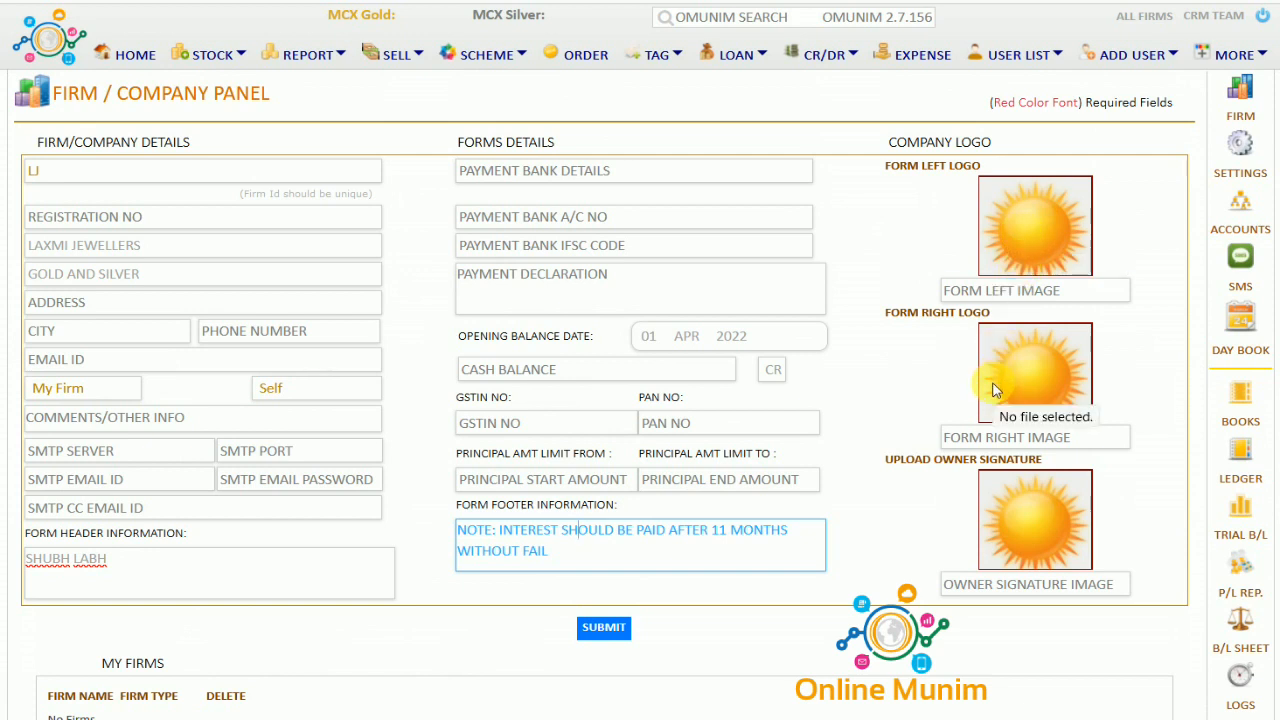
Skip the signature image, save firm LJ, and reopen it from My Firms
click(1043, 533)
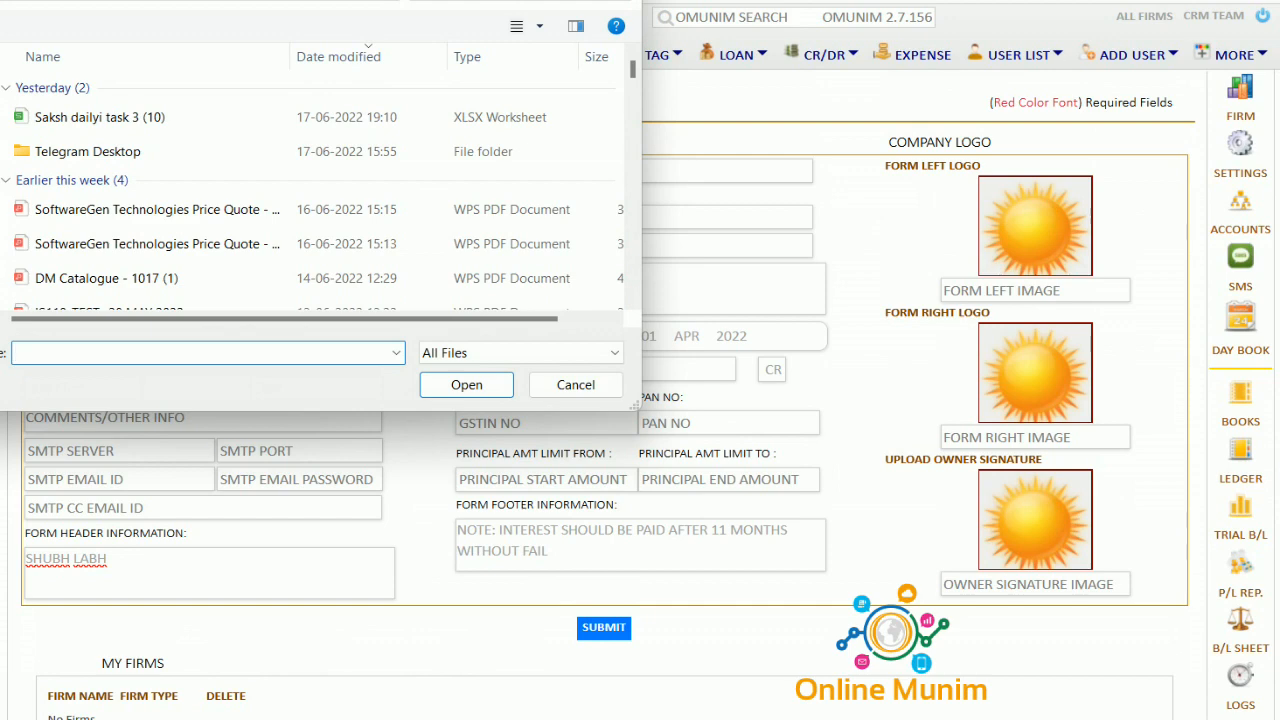
click(624, 2)
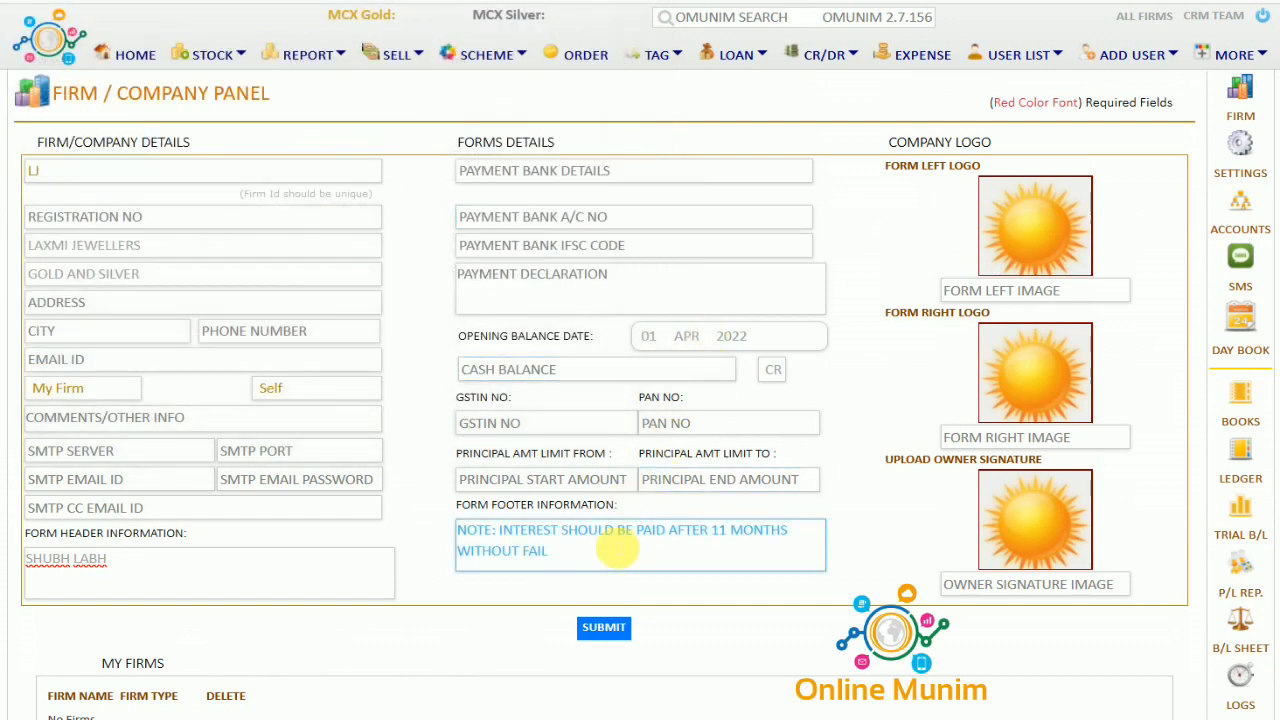
click(598, 628)
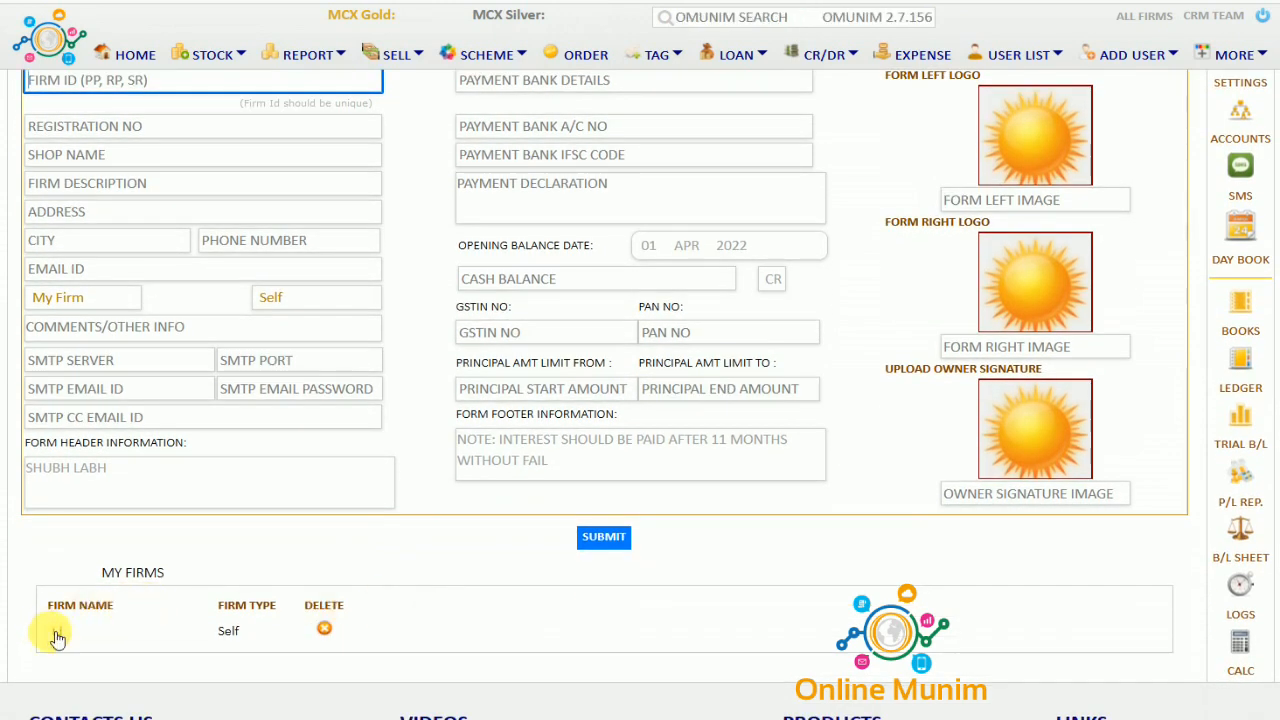
click(62, 634)
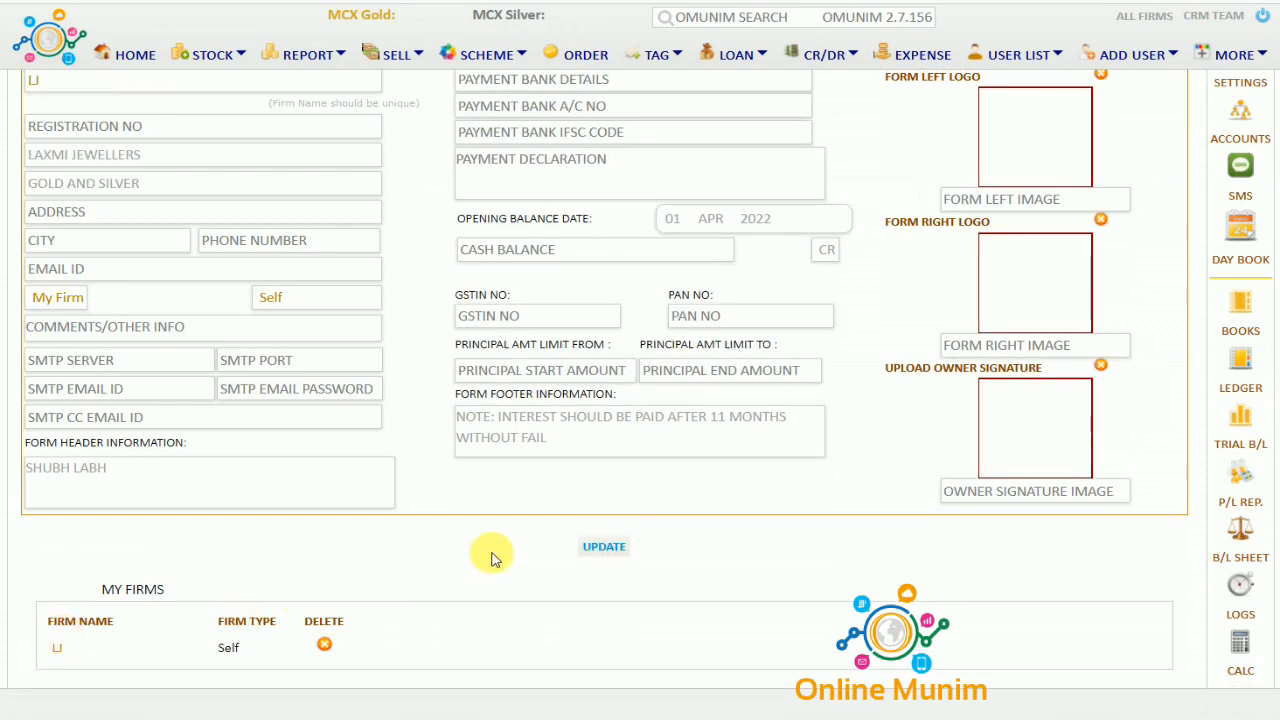
scroll(492, 559, up, 1)
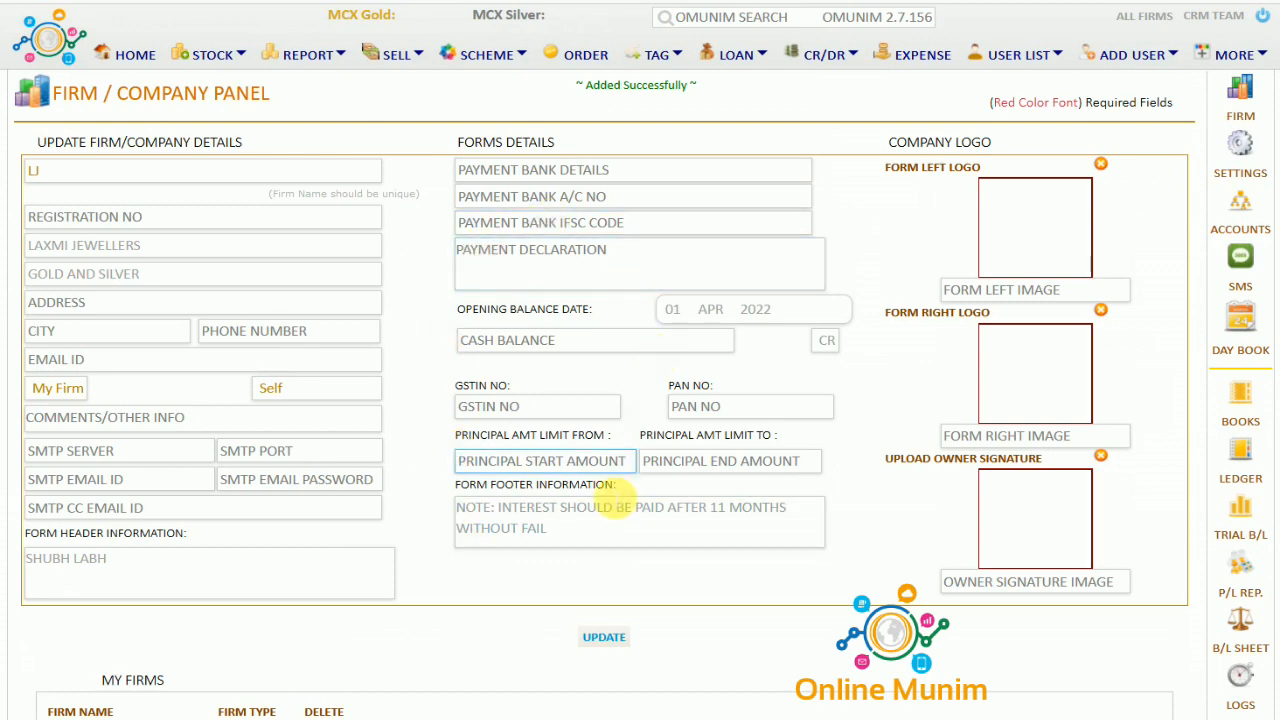
Confirm the update to firm LJ and select LJ as the working firm
click(600, 638)
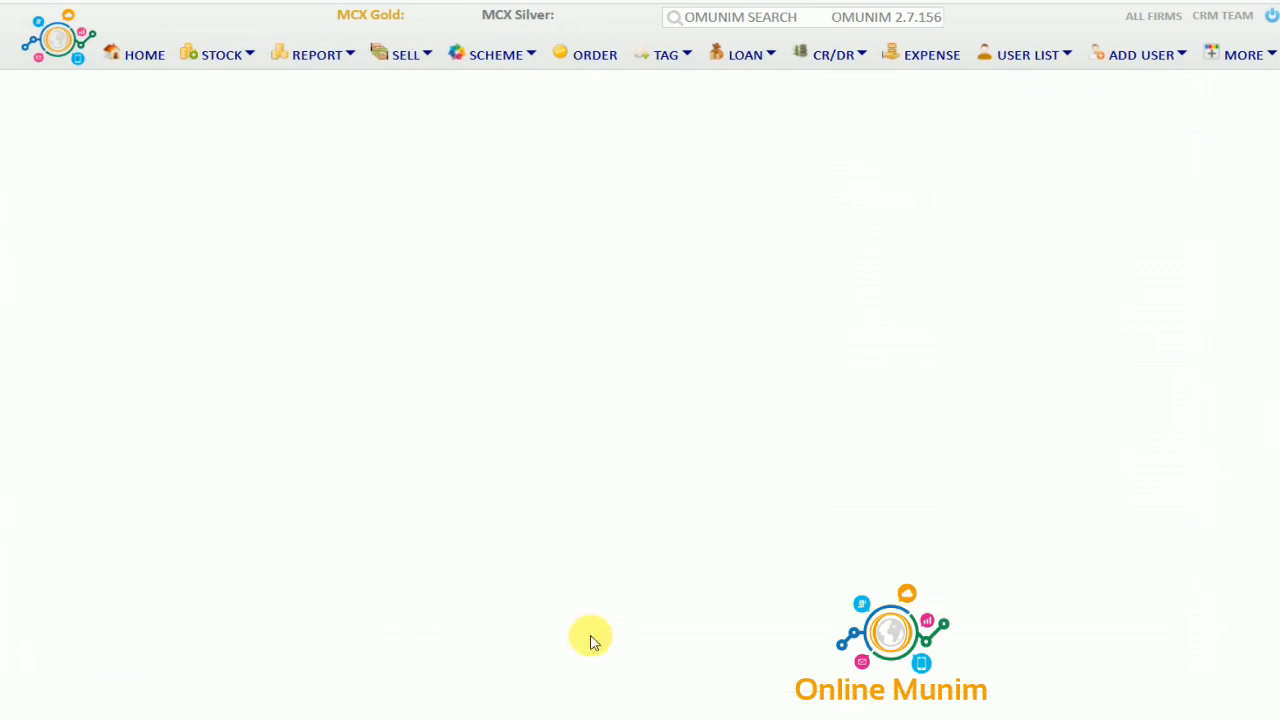
drag(582, 86, 678, 90)
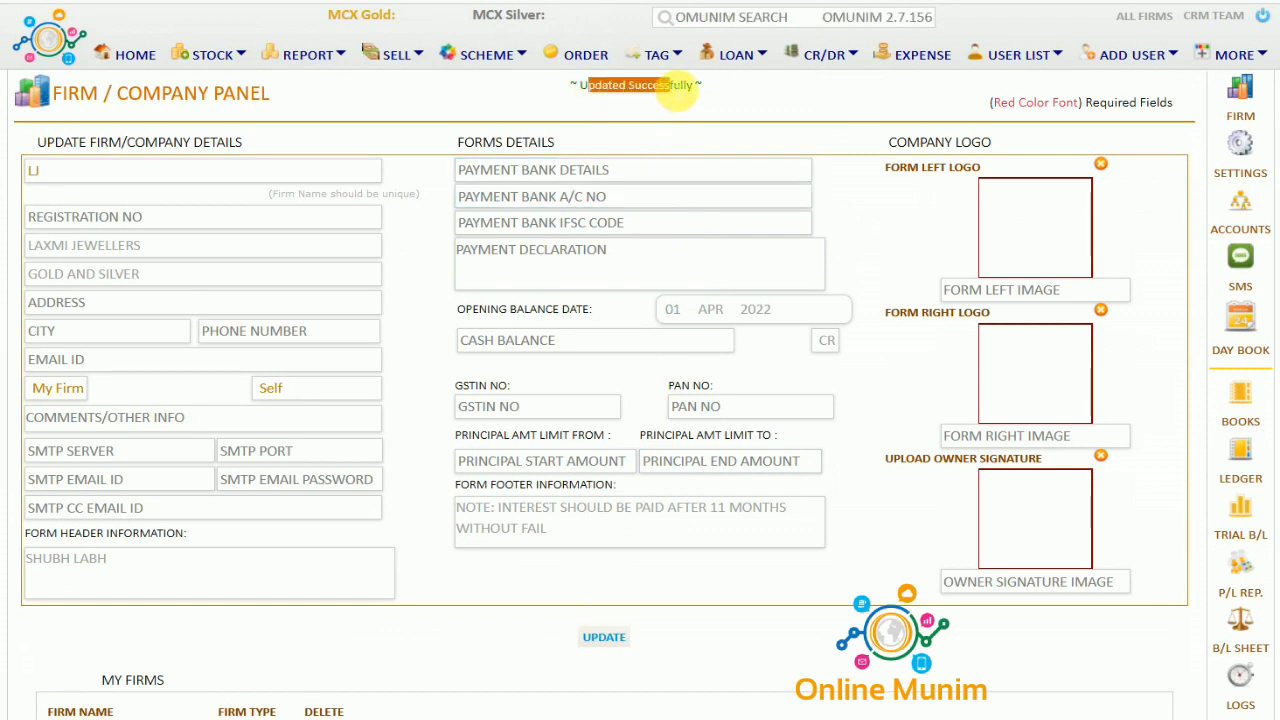
mouse_move(1162, 24)
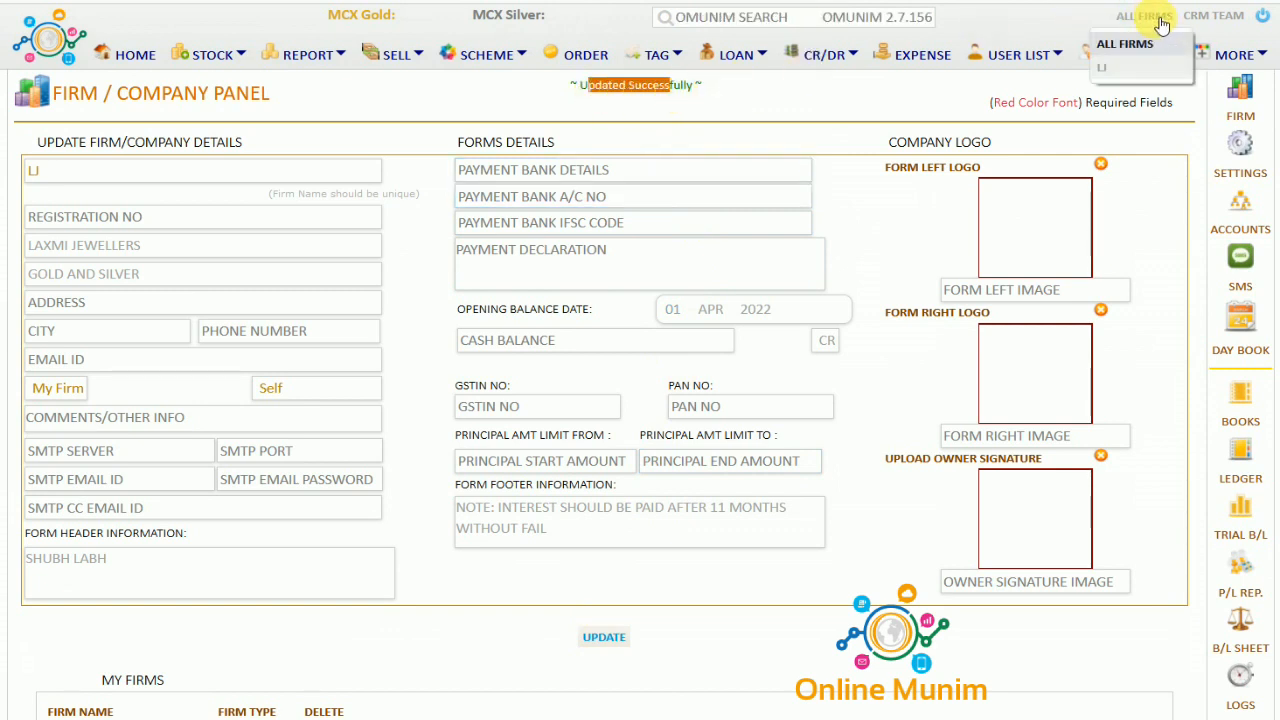
click(1122, 66)
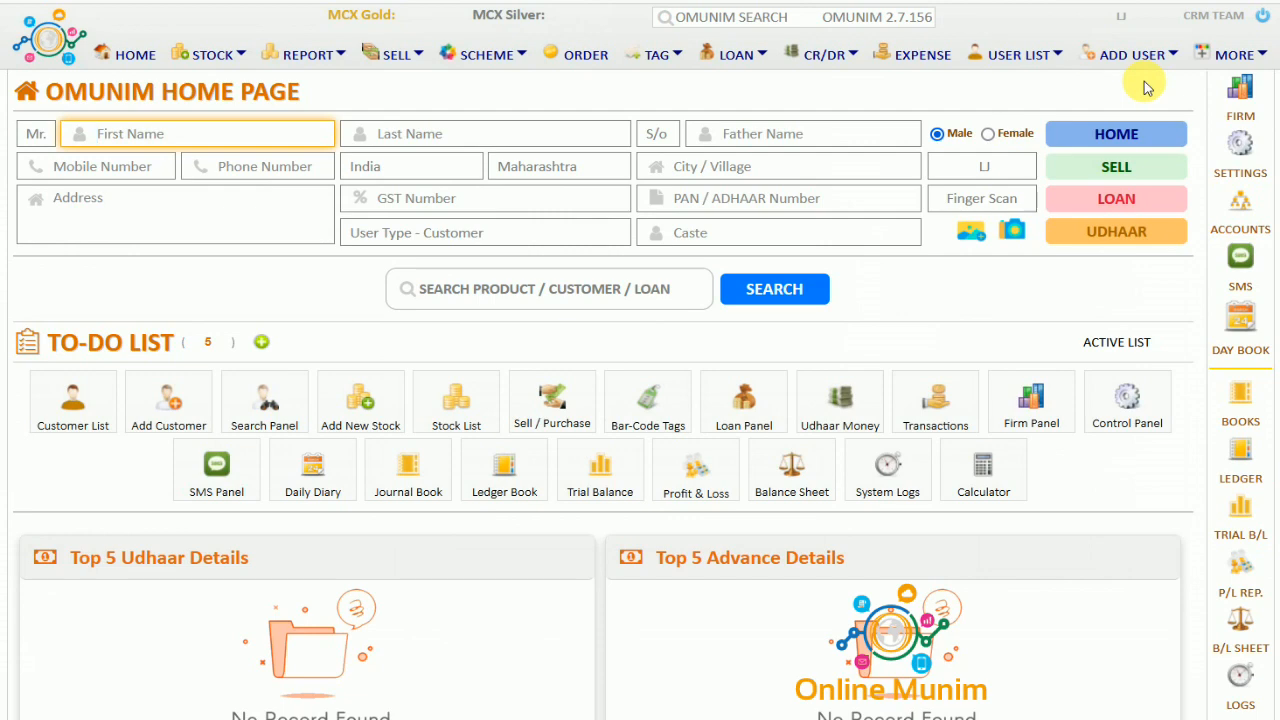
In Control Panel daily rates, enter Gold with Id GOLD, rate 52000 and purity 100
click(1242, 150)
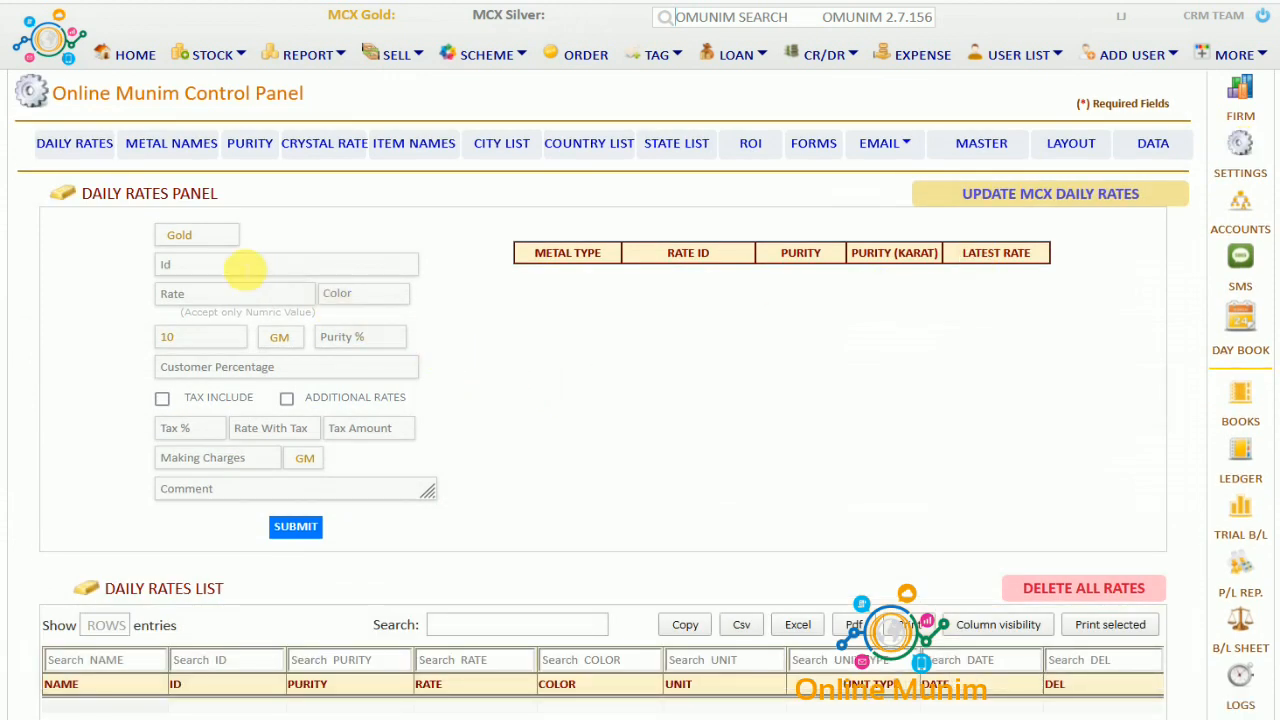
click(193, 238)
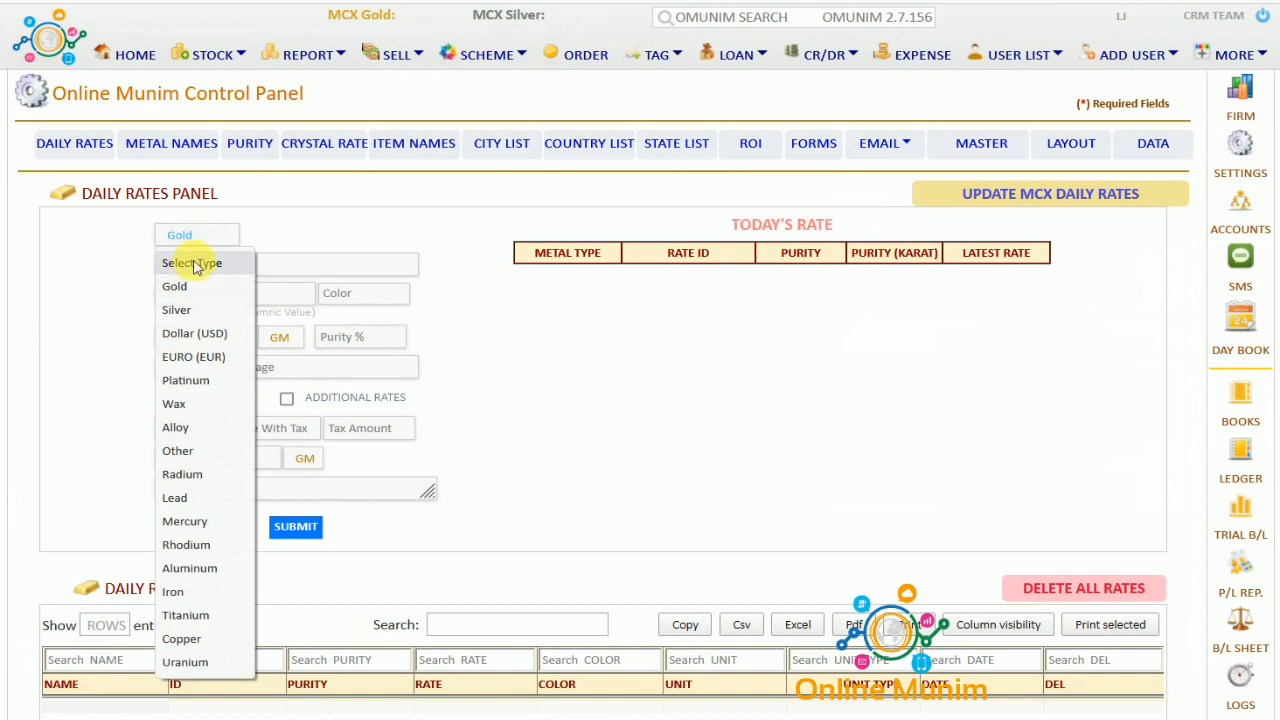
click(175, 286)
click(205, 268)
text(GOLD)
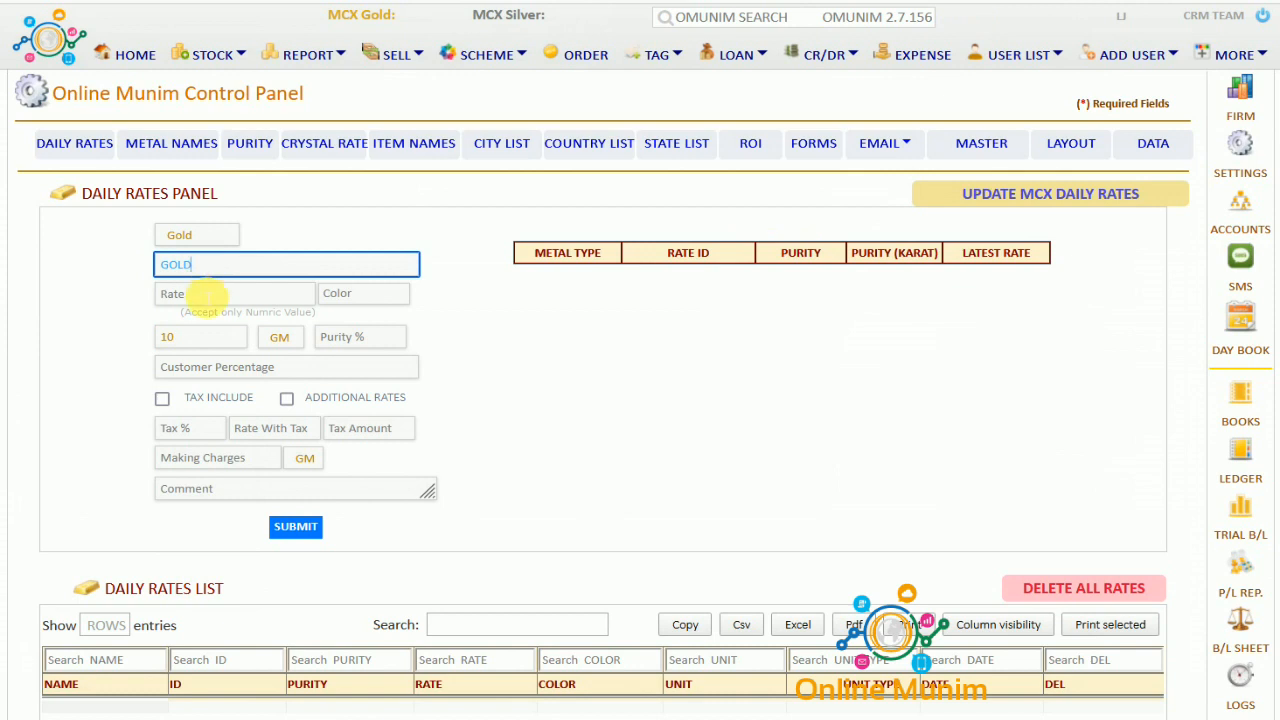
click(205, 293)
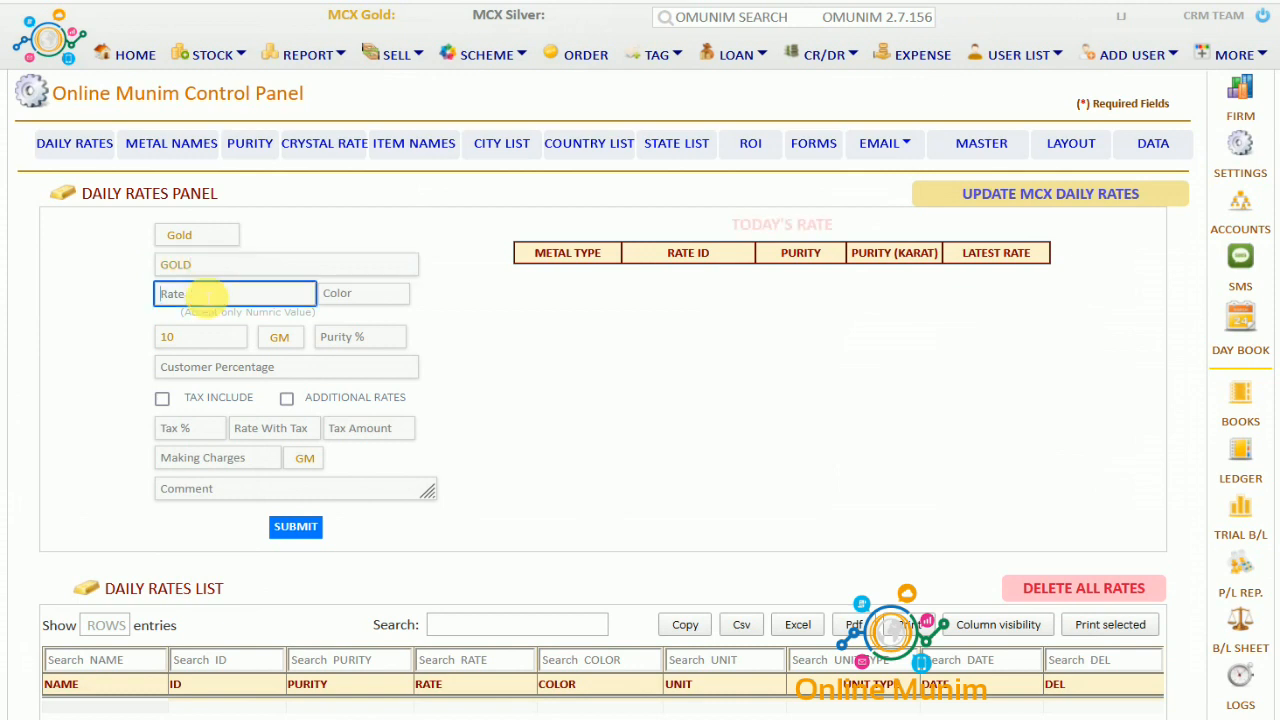
text(52000)
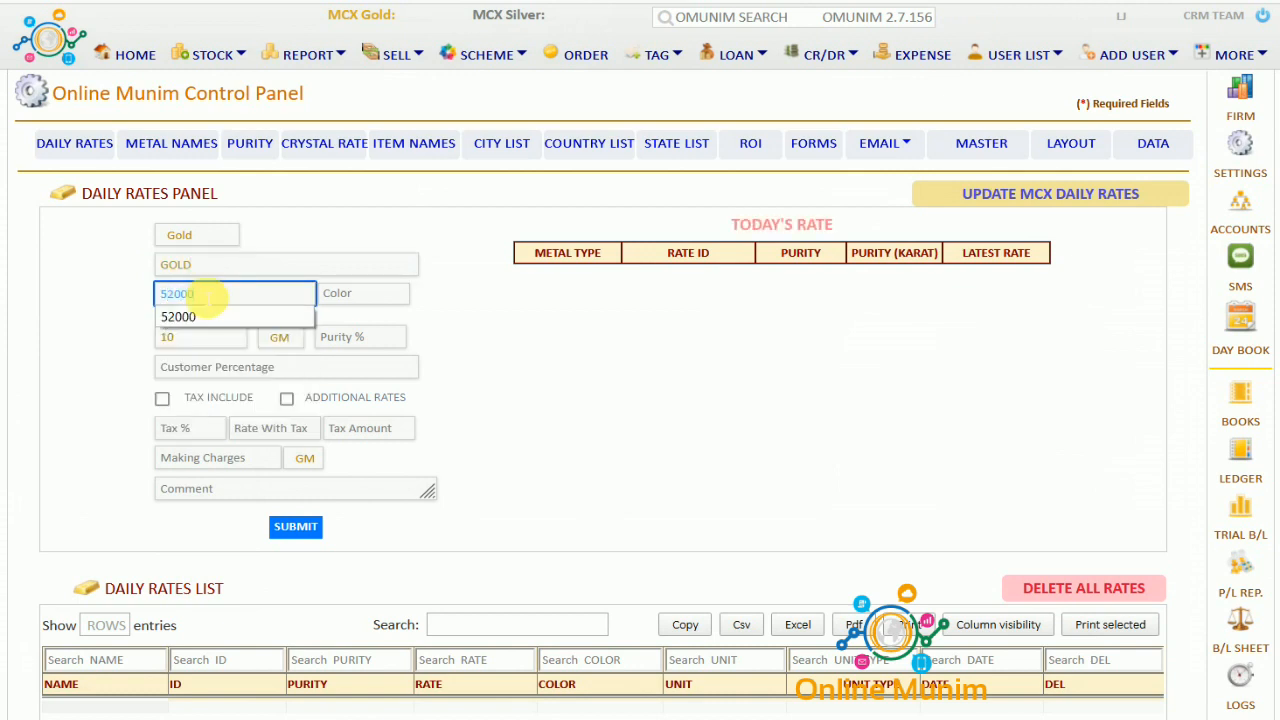
click(180, 317)
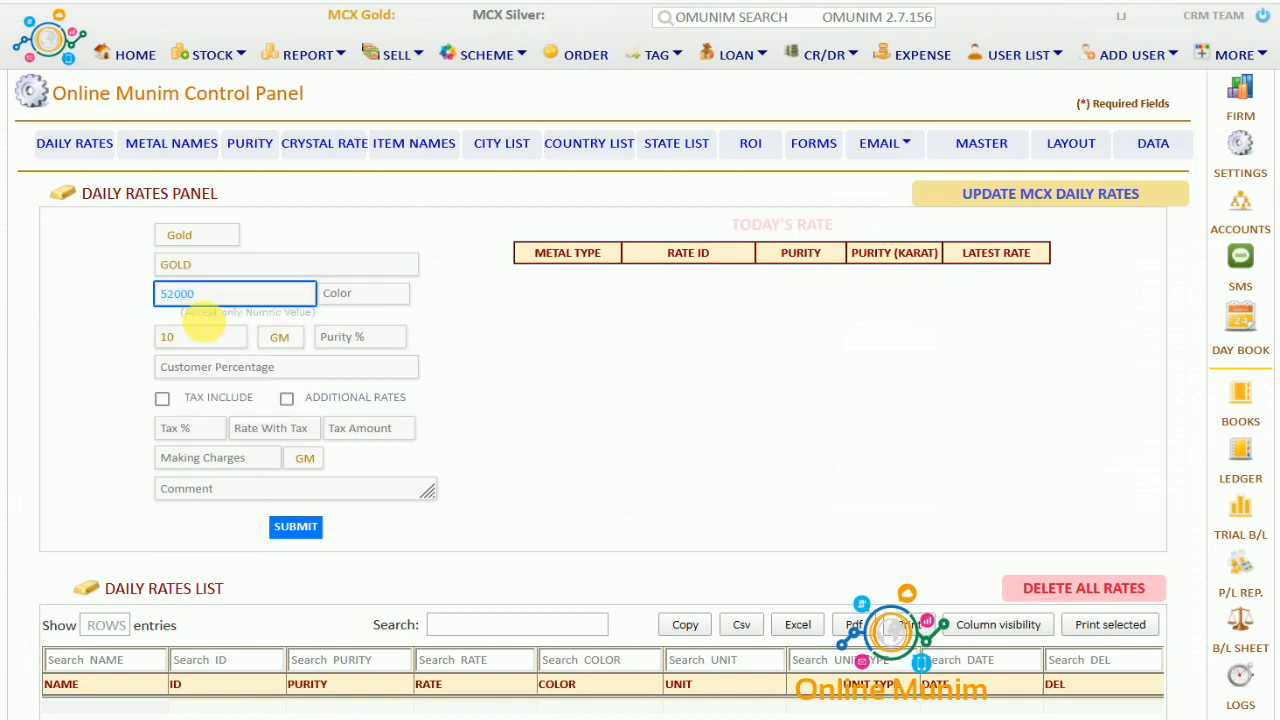
click(358, 337)
text(100)
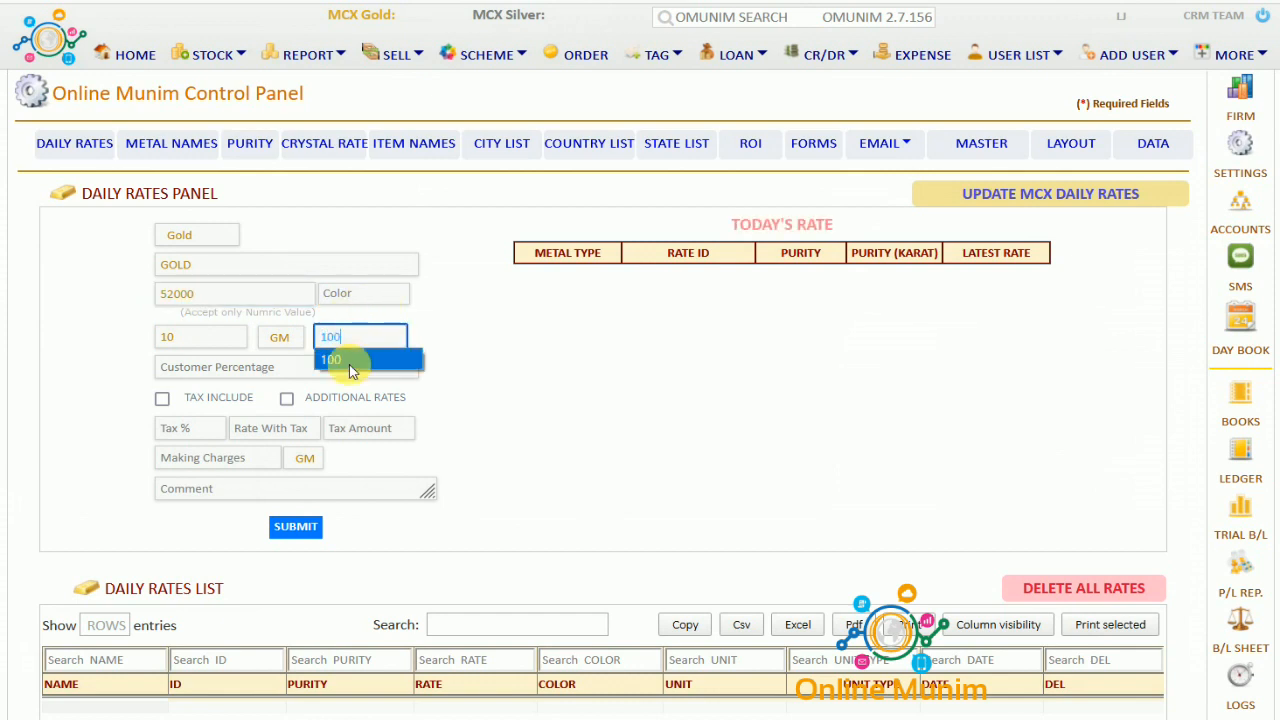
click(349, 361)
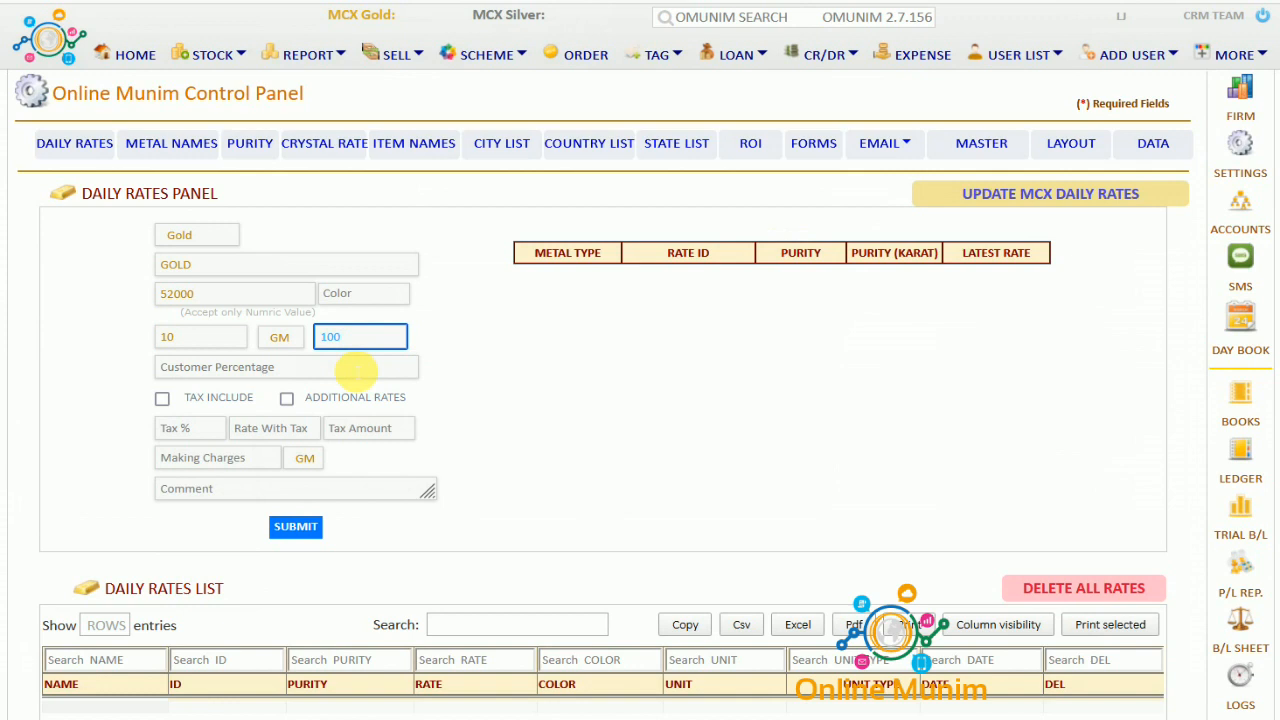
Leave the tax, making charge and comment fields unchanged and submit the Gold rate
drag(183, 407, 257, 410)
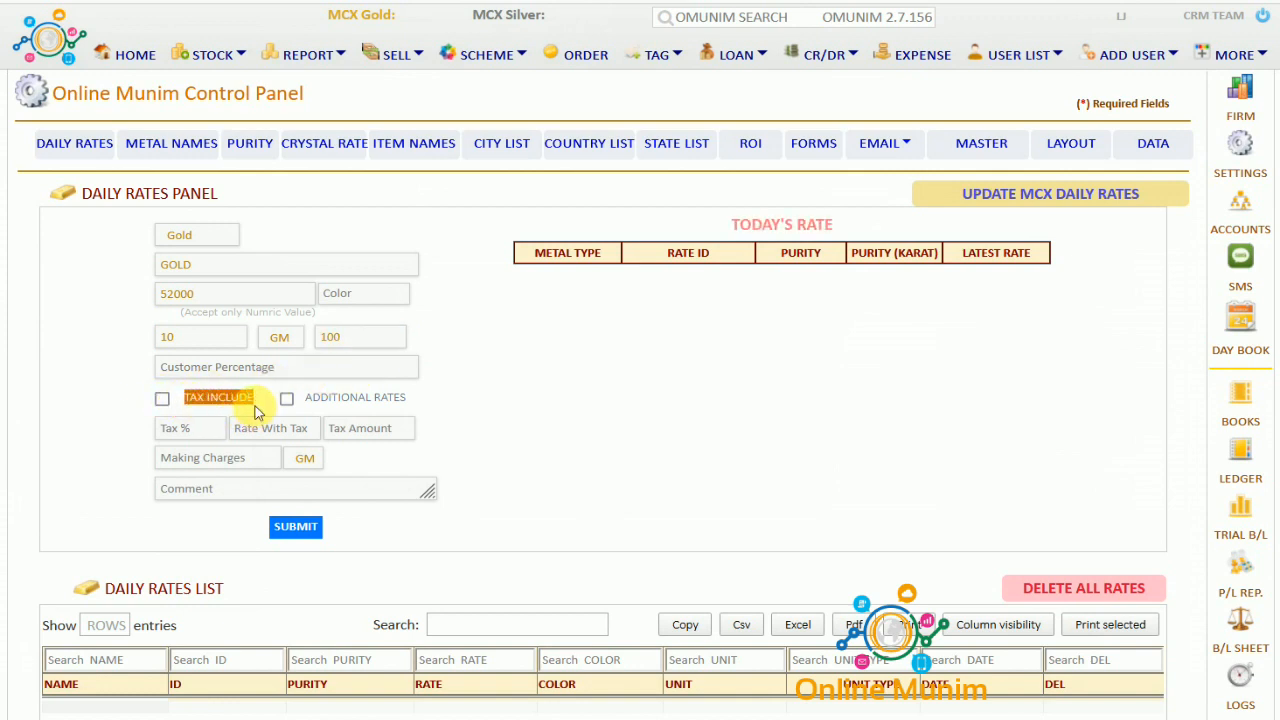
click(305, 405)
drag(305, 405, 412, 408)
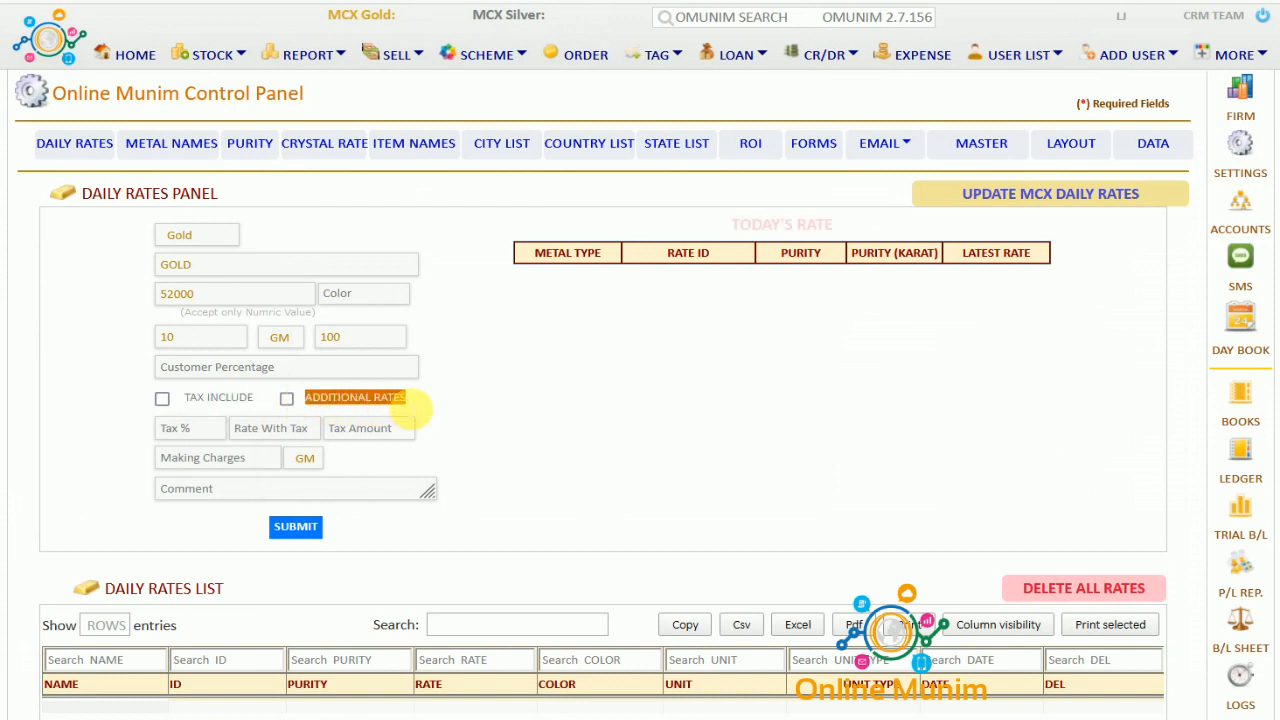
click(200, 430)
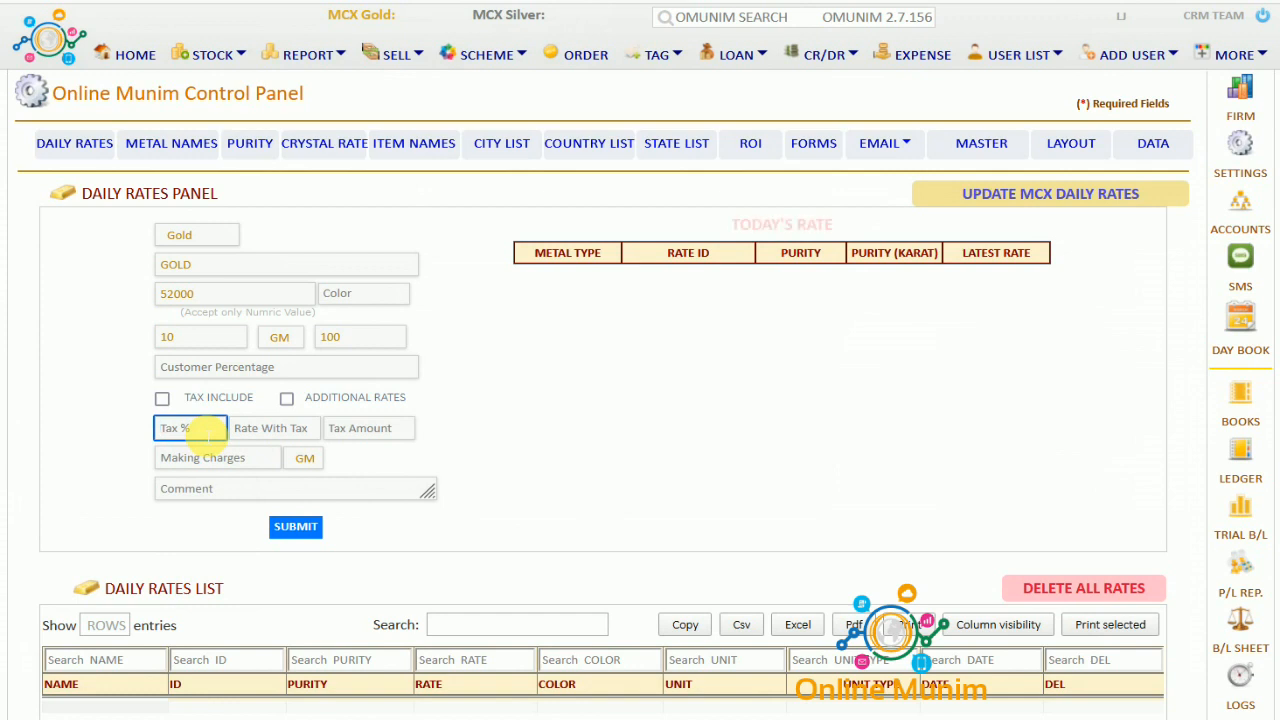
click(257, 430)
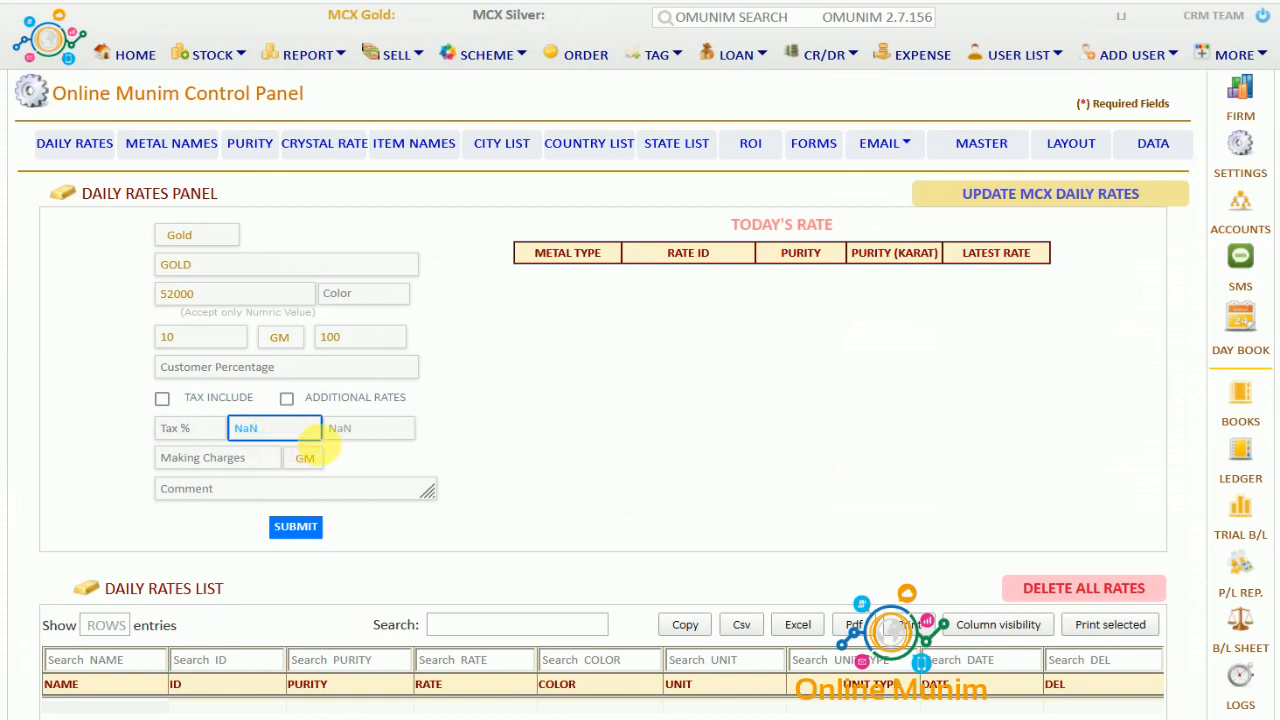
click(222, 458)
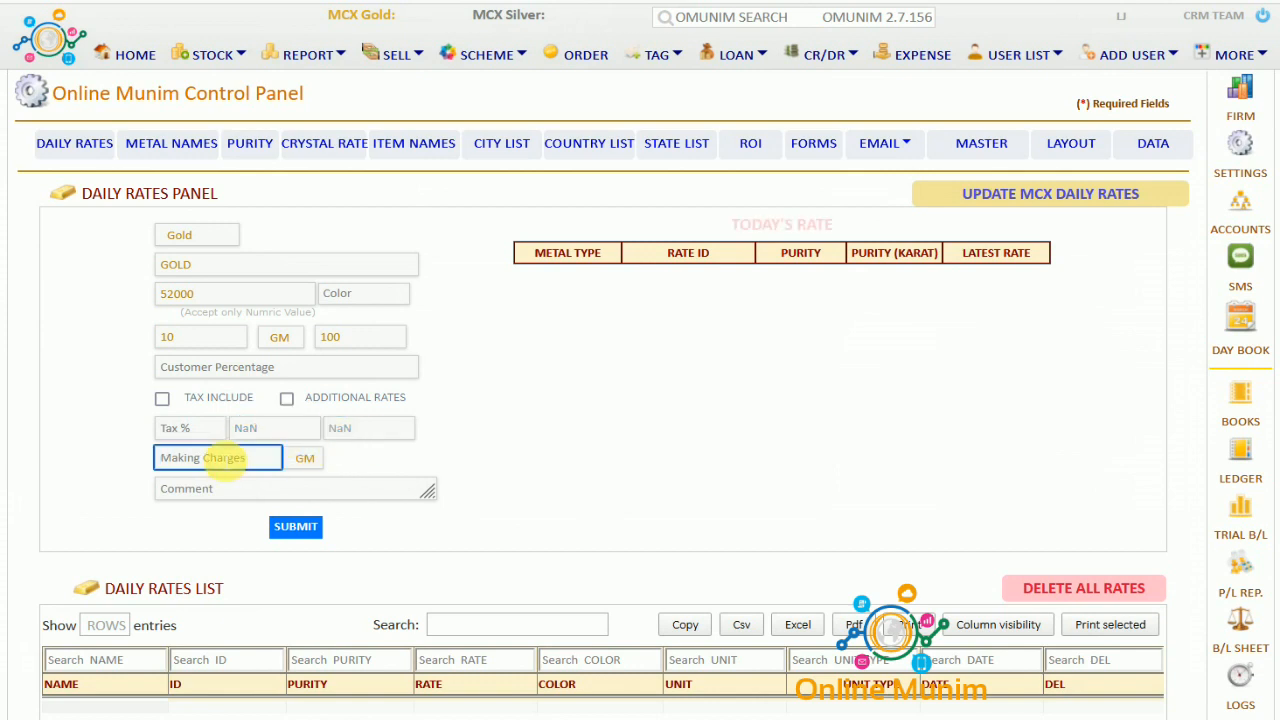
click(226, 489)
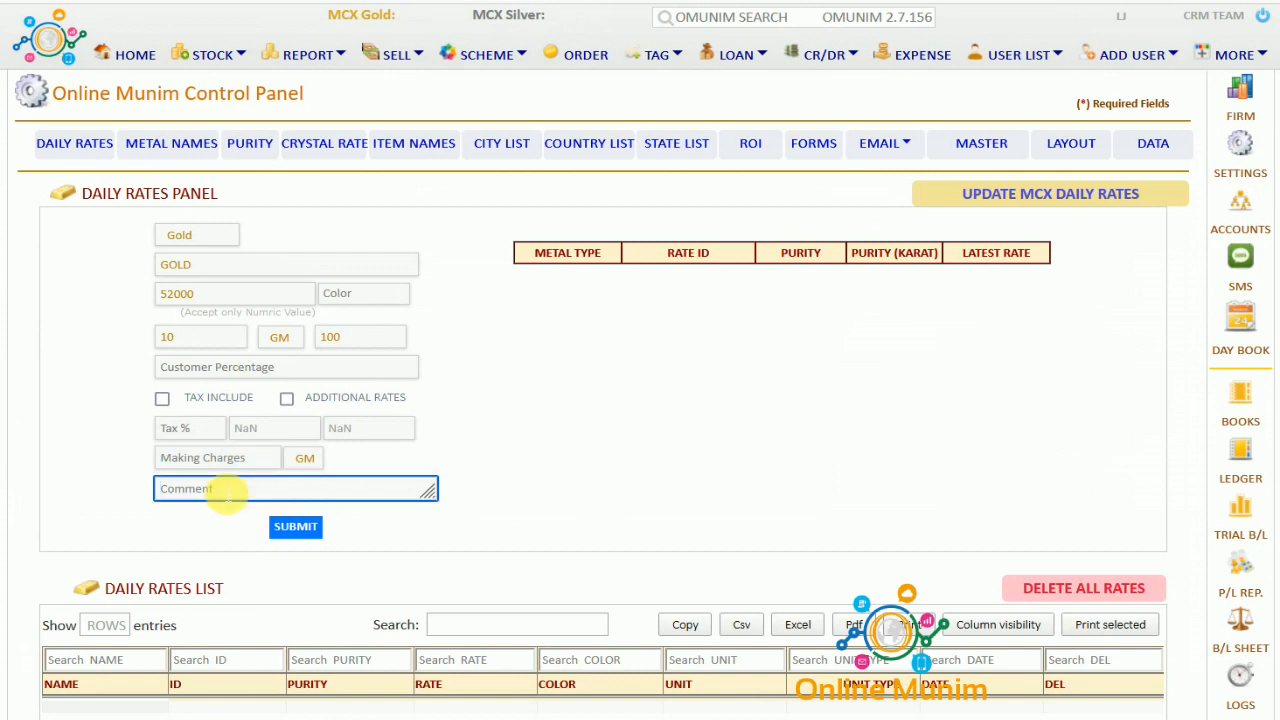
click(289, 527)
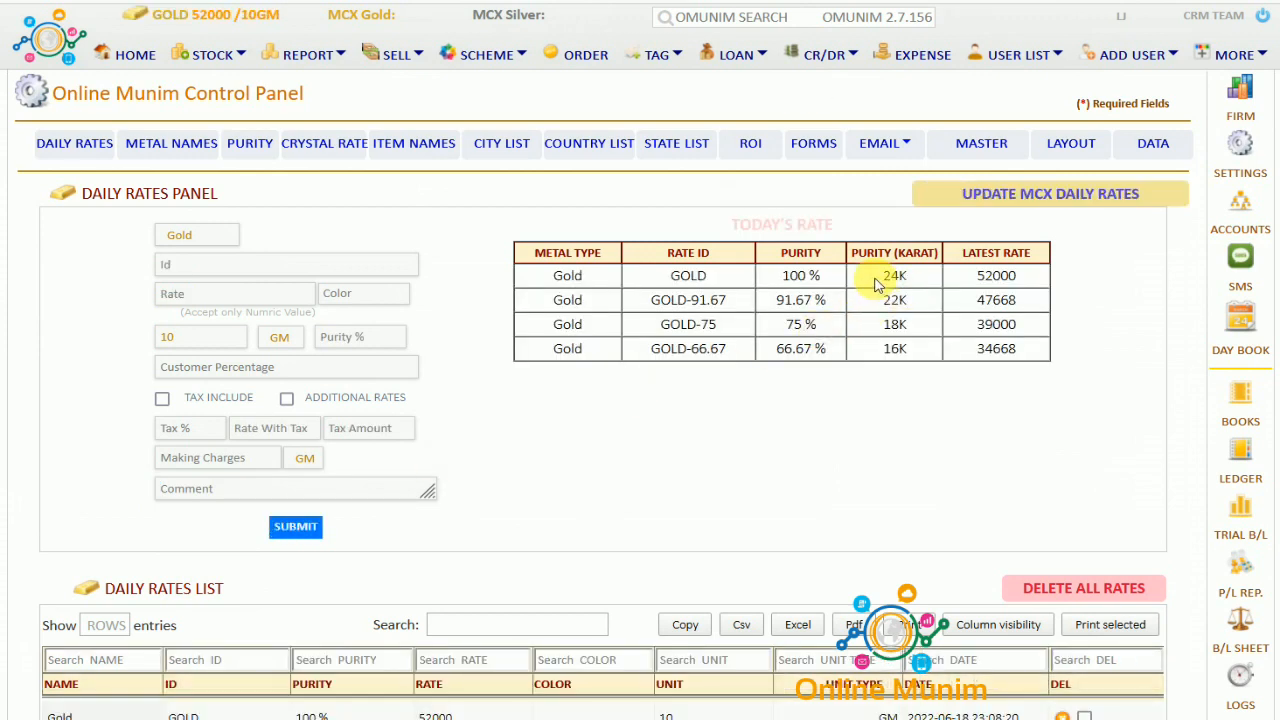
Check the Gold rates: 24K 52000, 22K 47668, 18K 39000, 16K 34668
double_click(905, 282)
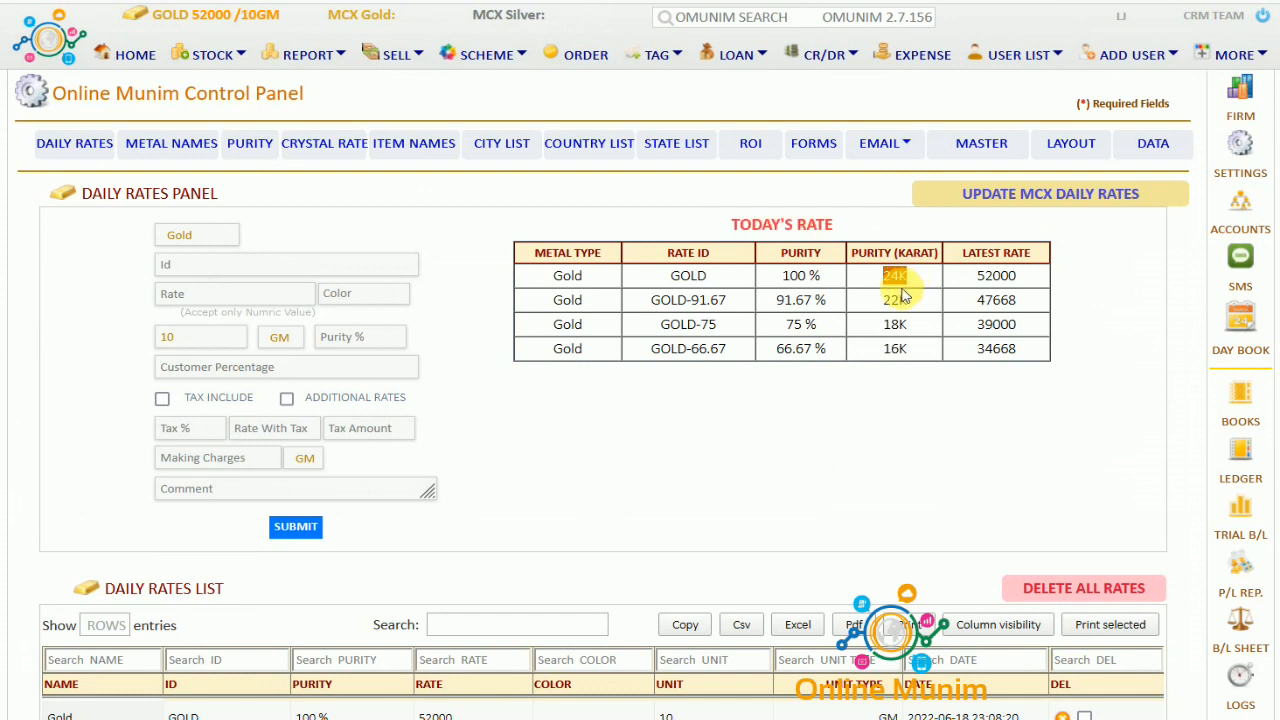
double_click(912, 302)
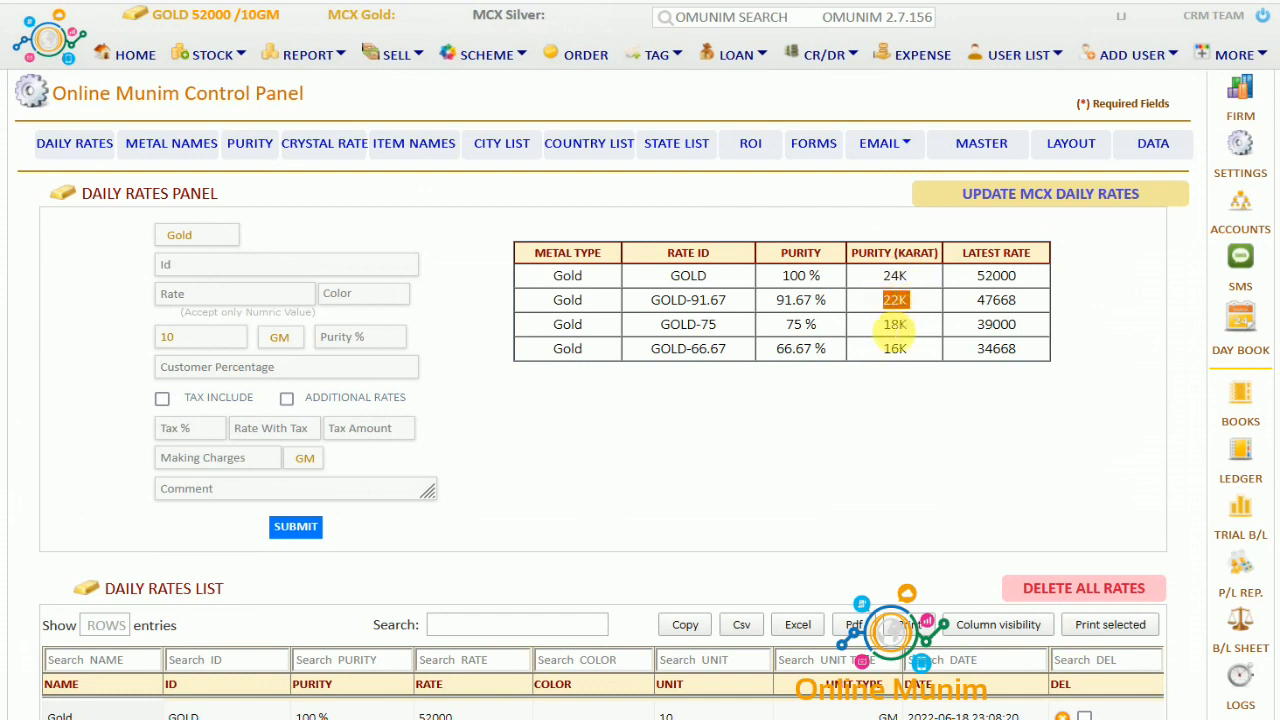
double_click(903, 324)
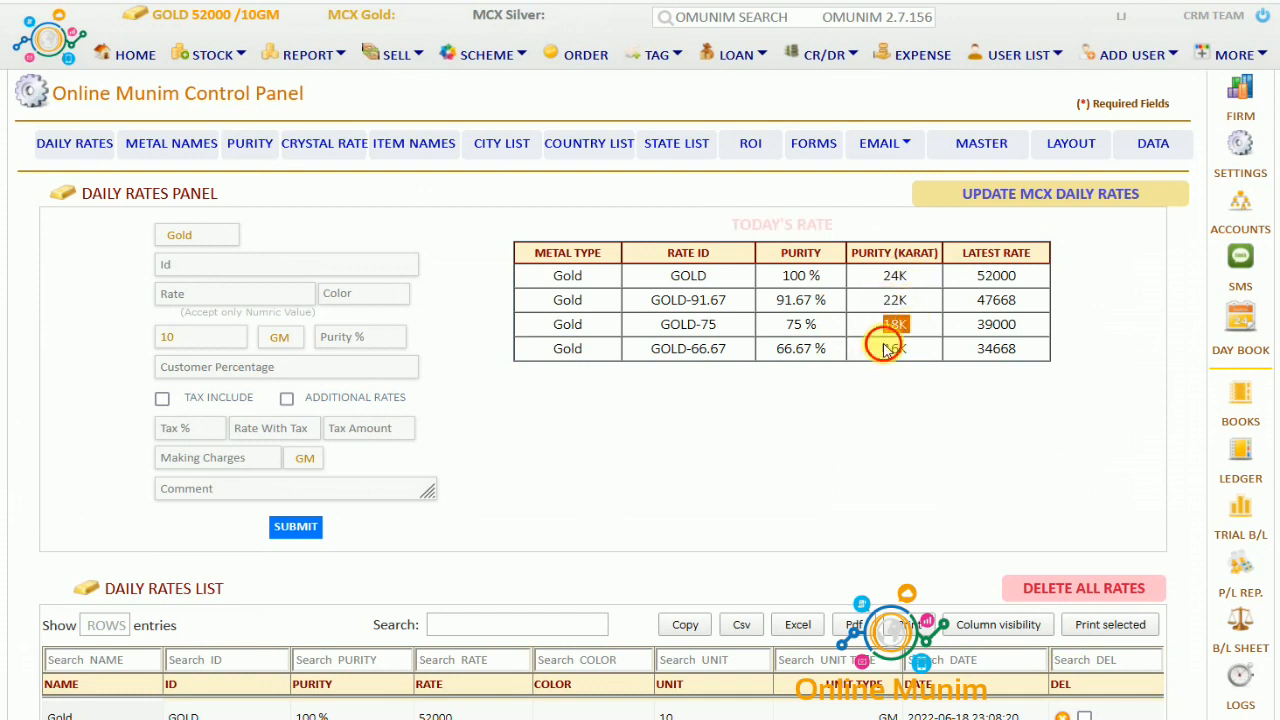
double_click(893, 348)
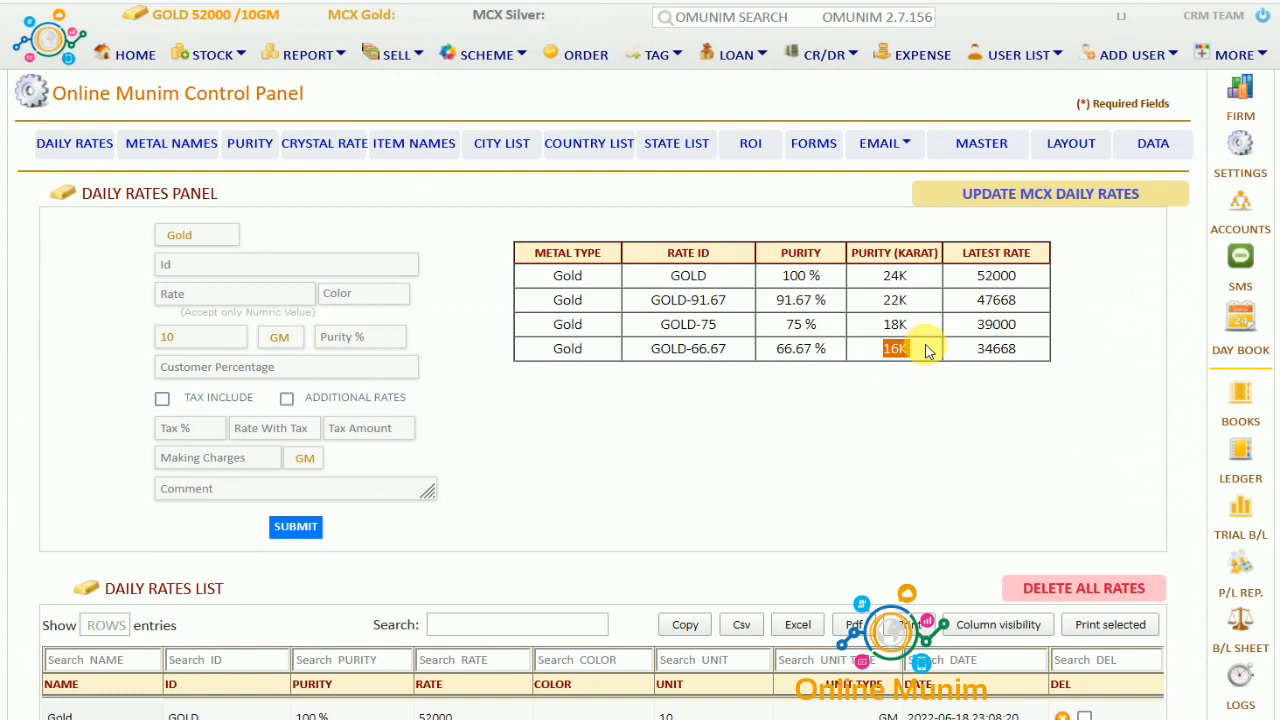
click(187, 238)
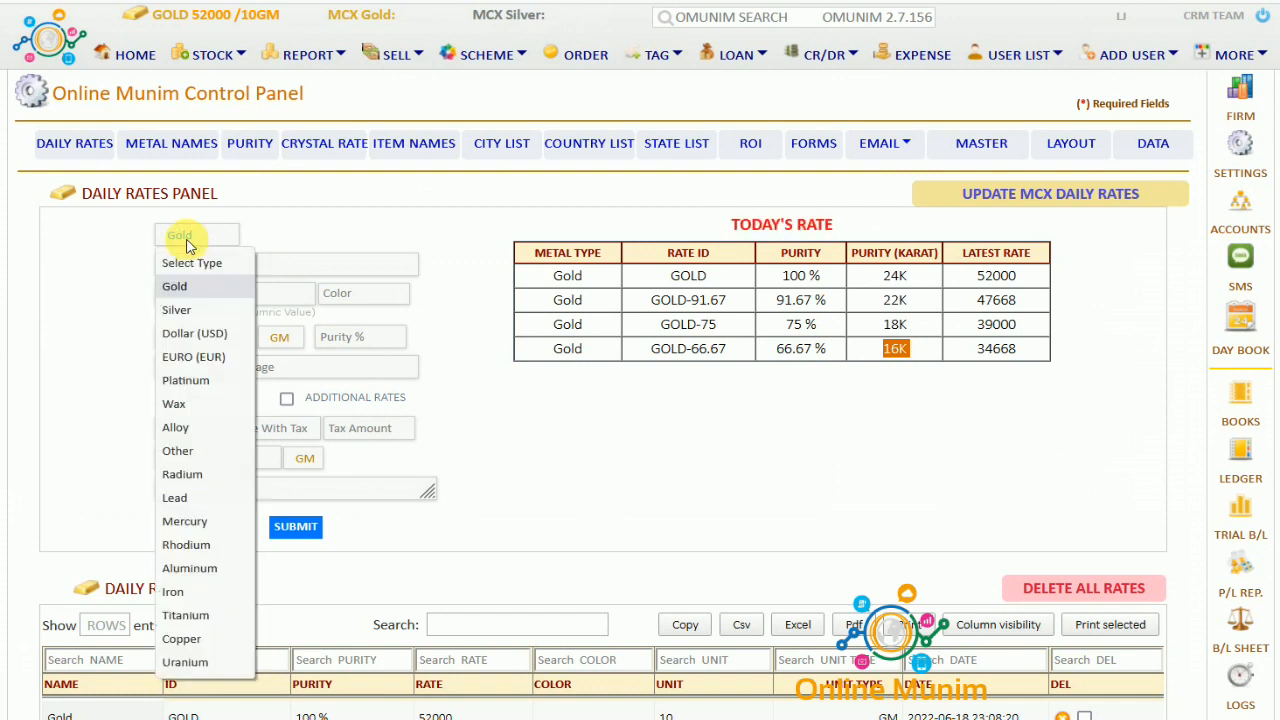
Save a Silver rate with Id SILVER, 65000 per 1 KG at purity 100
click(178, 310)
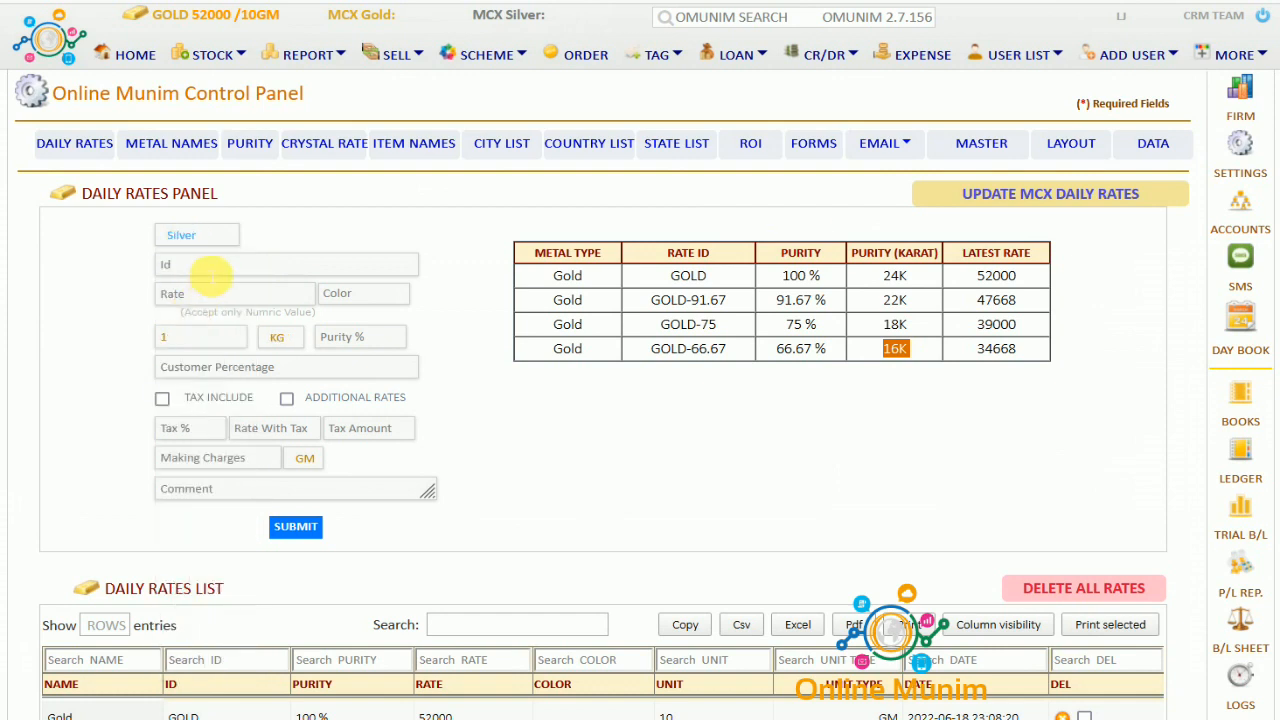
click(210, 268)
text(SILVER)
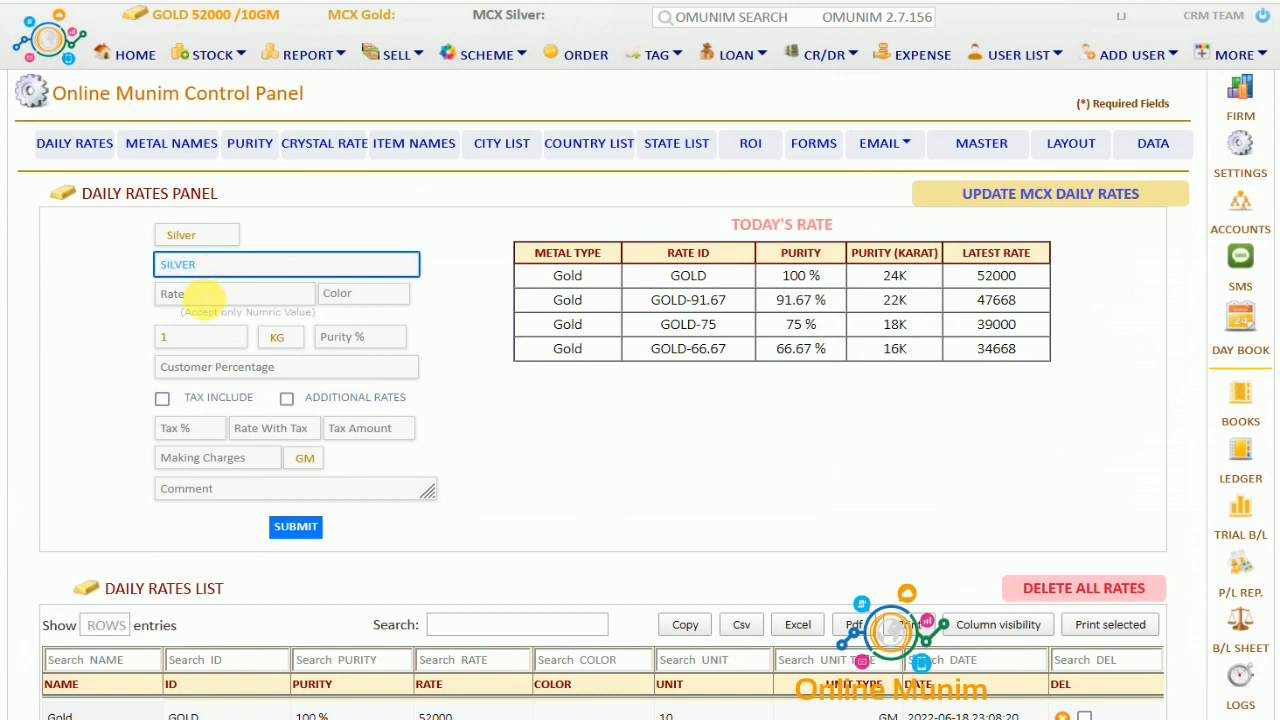
click(200, 295)
text(65000)
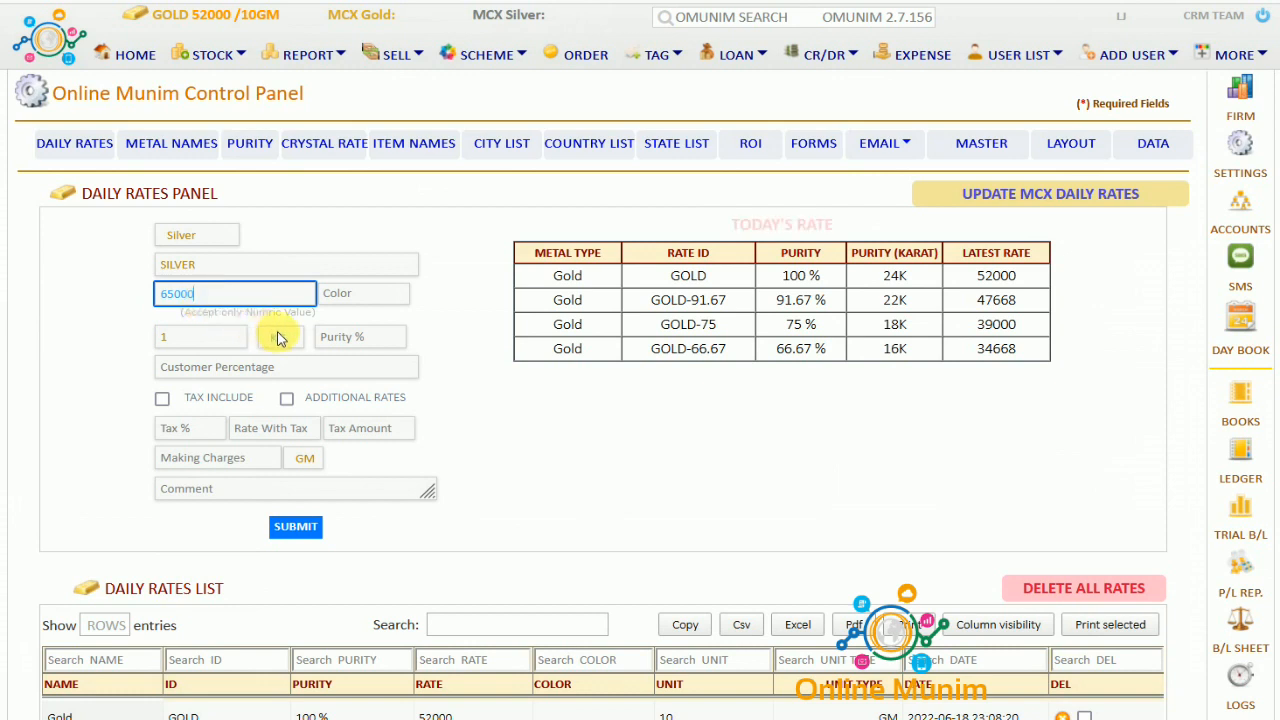
click(336, 342)
text(100)
click(330, 358)
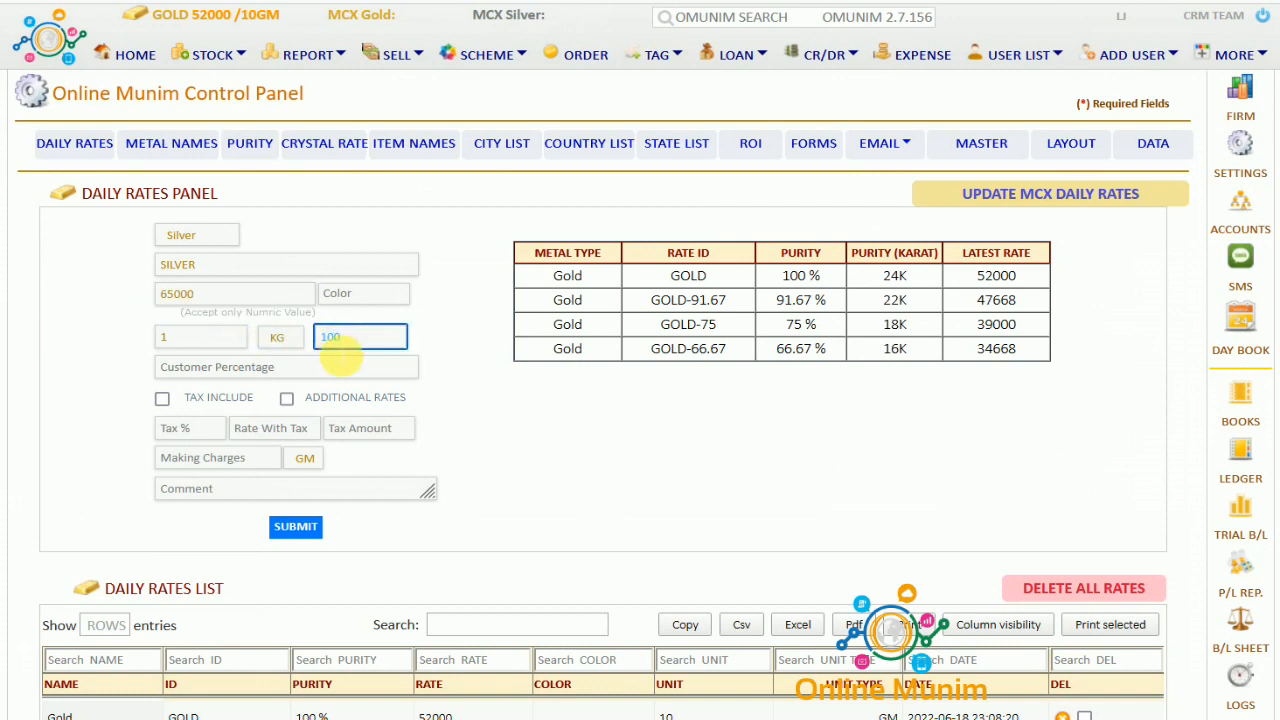
click(297, 528)
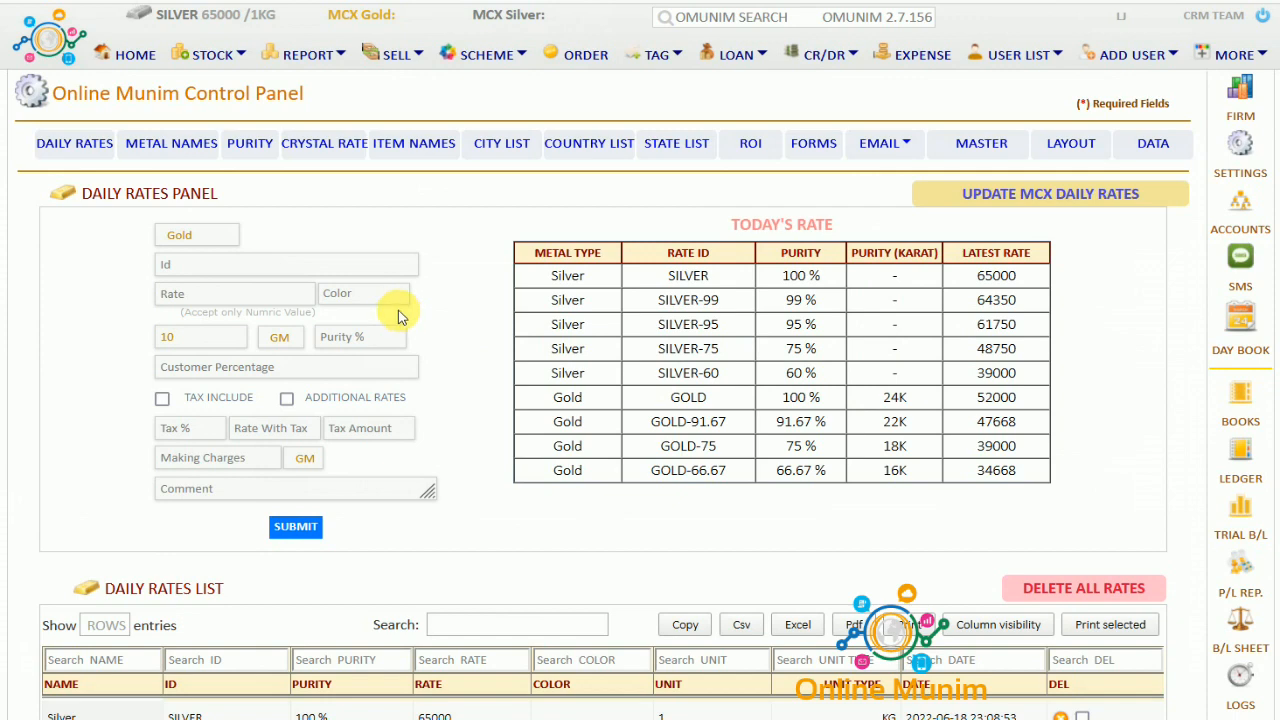
click(144, 55)
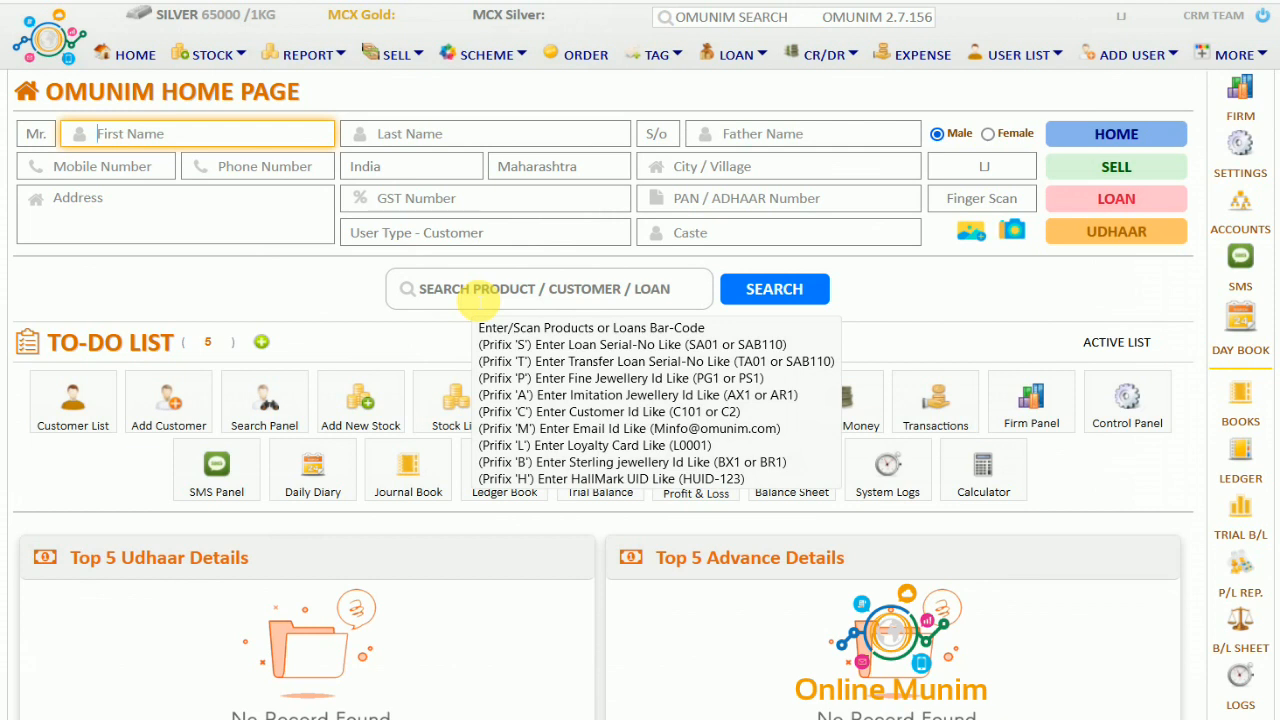
click(478, 292)
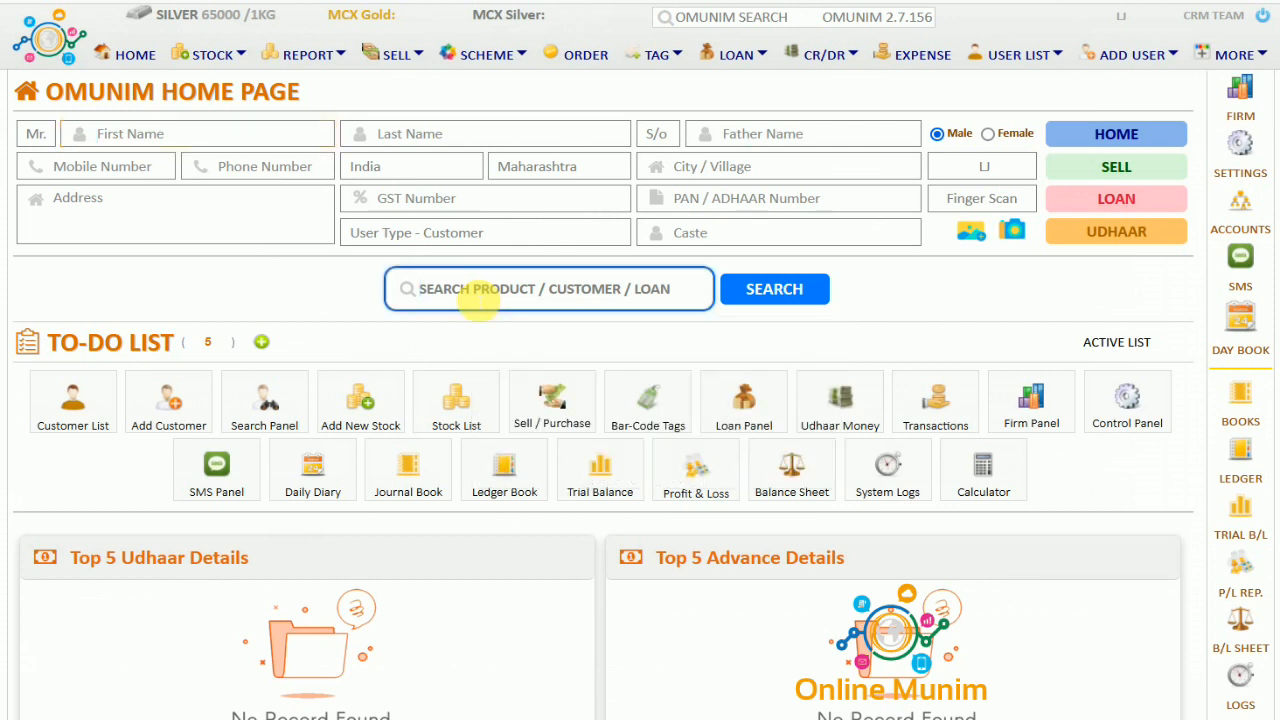
text(P)
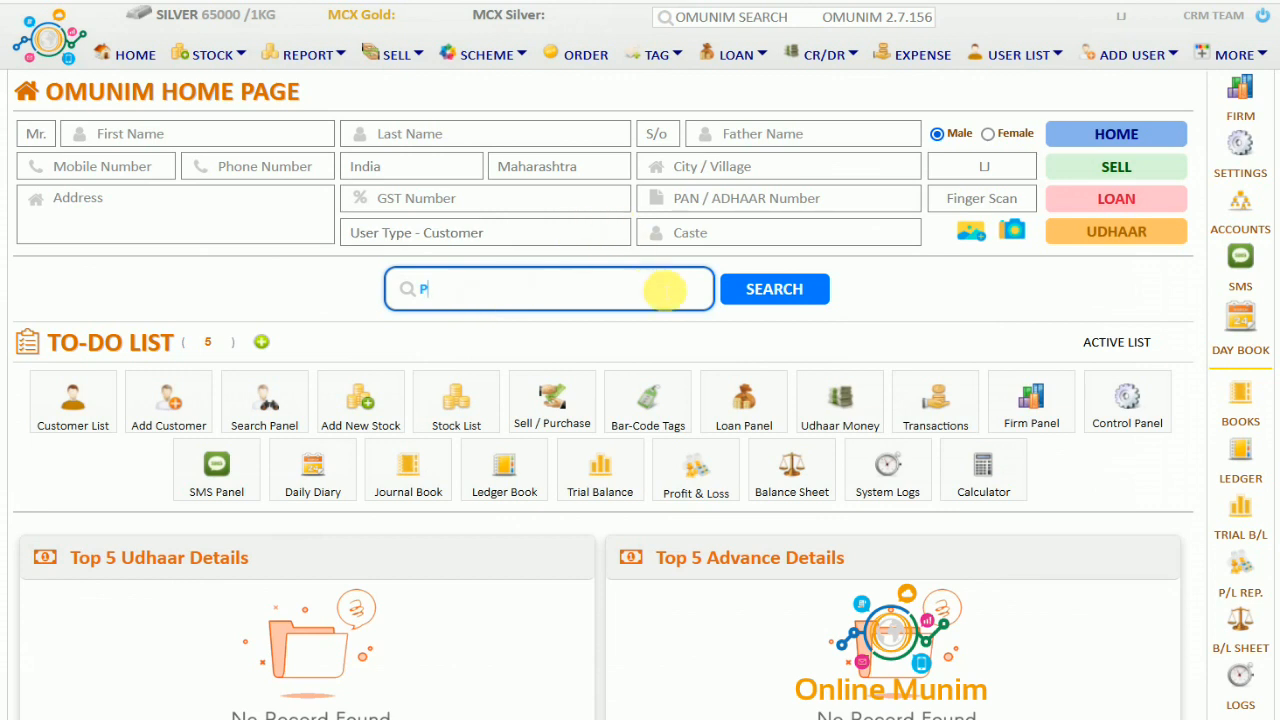
key(BackSpace)
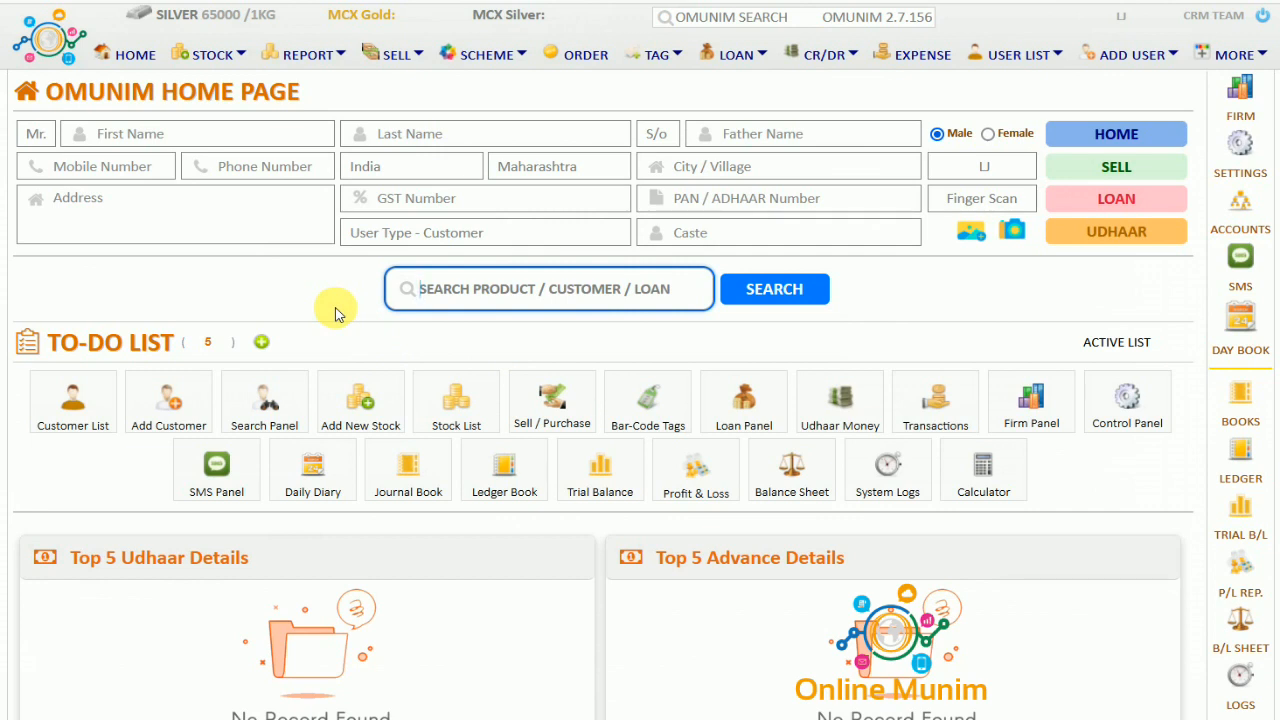
drag(50, 342, 205, 342)
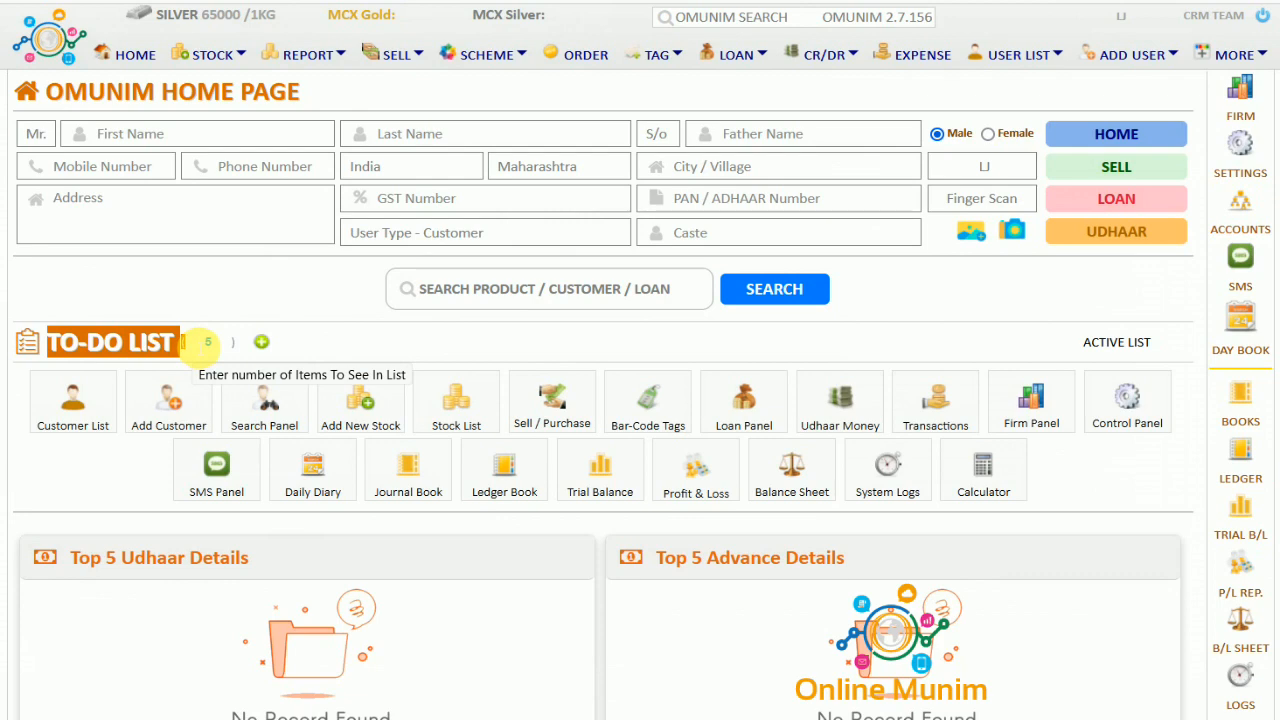
scroll(263, 657, down, 3)
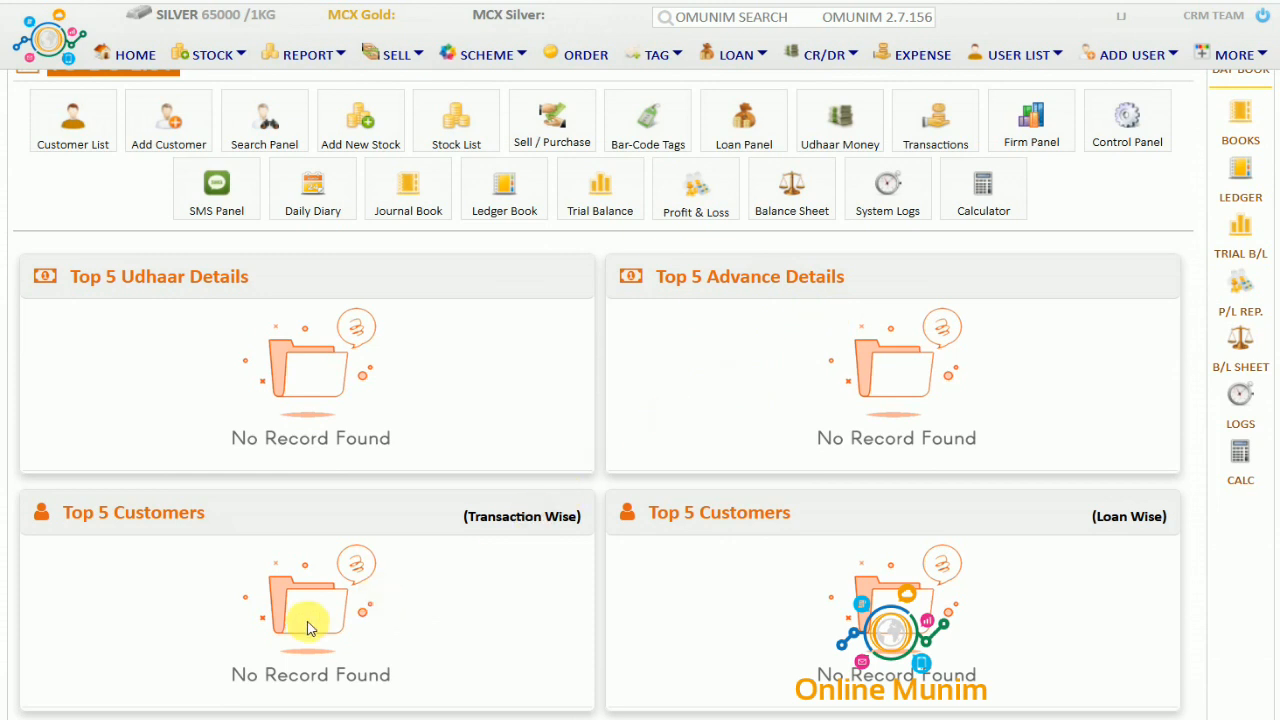
scroll(309, 628, down, 2)
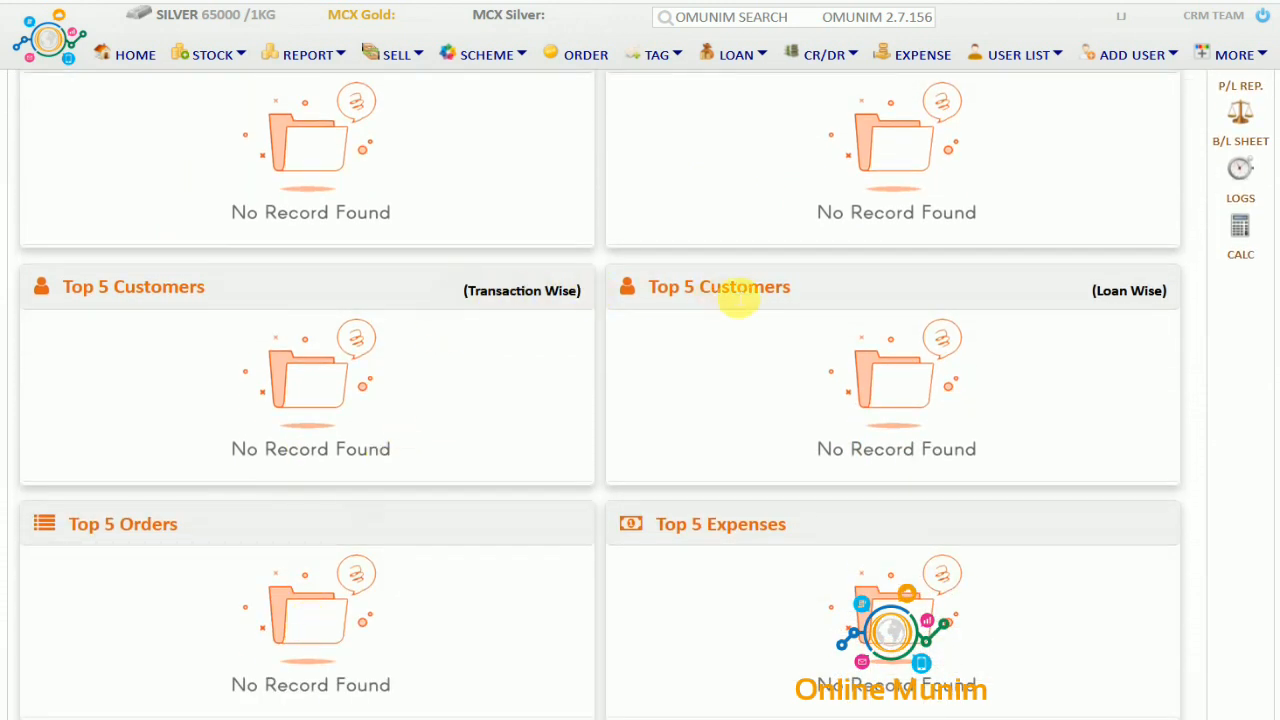
scroll(358, 637, down, 2)
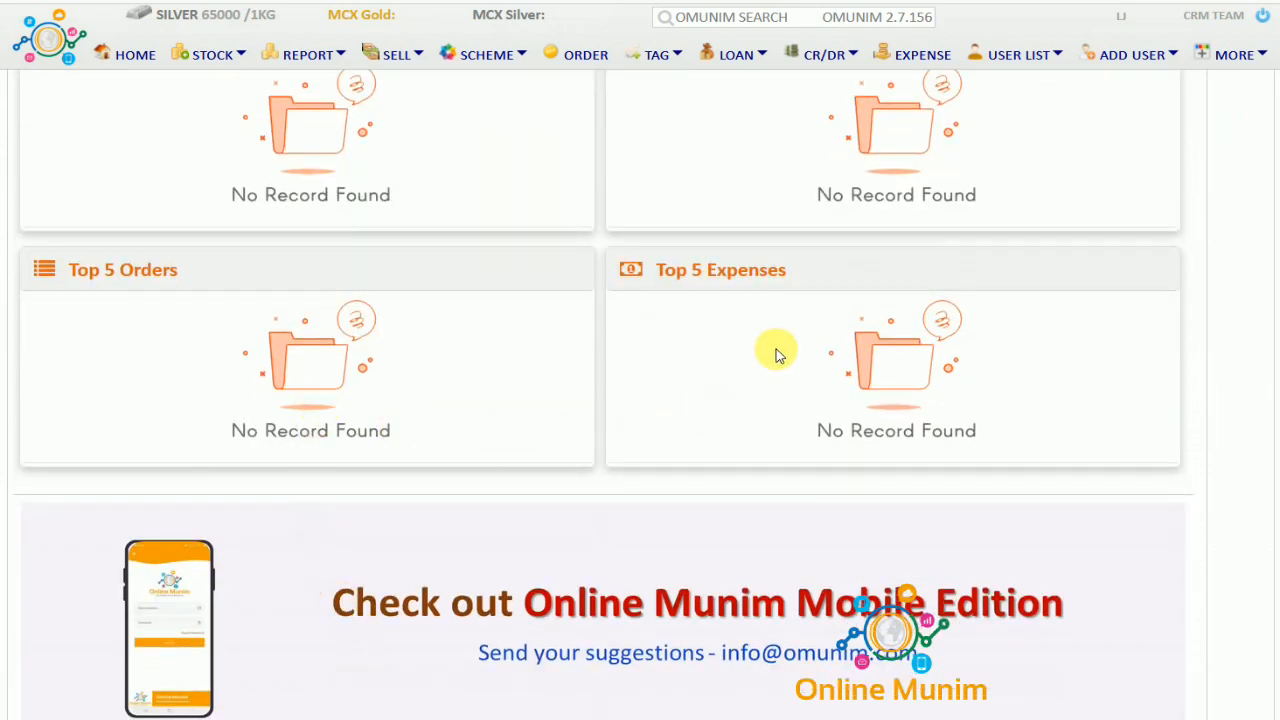
scroll(306, 425, up, 10)
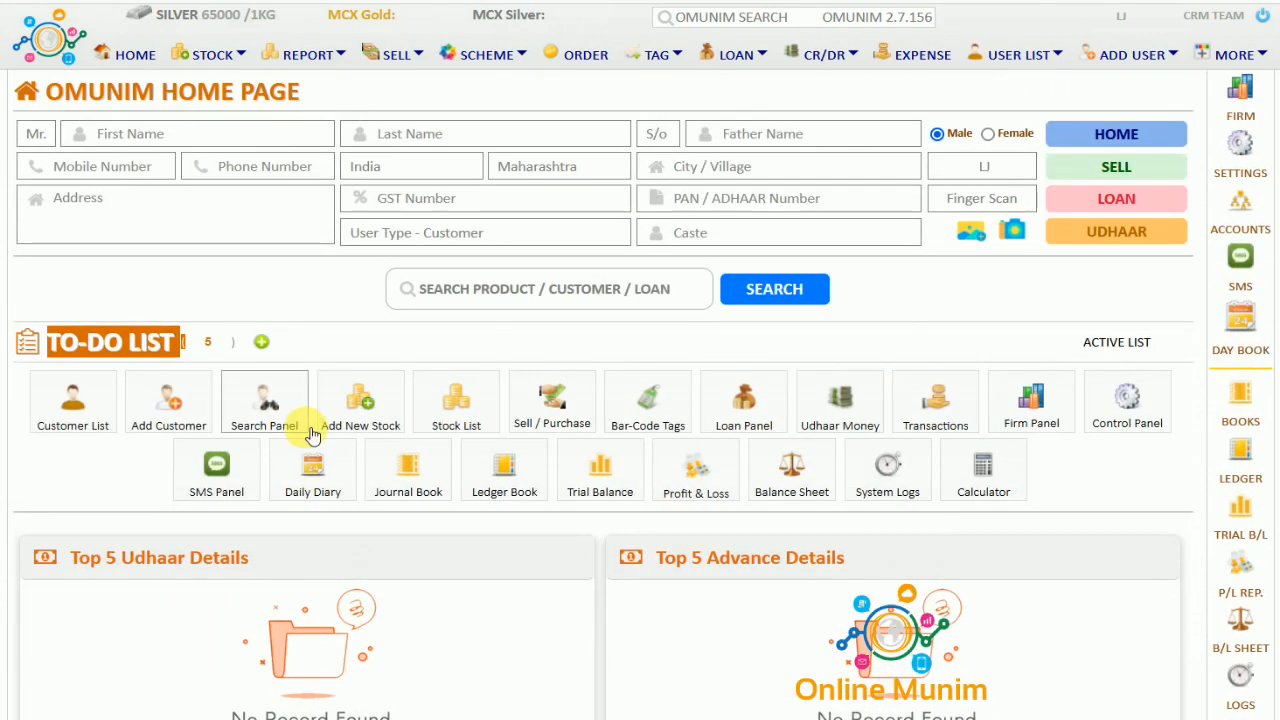
Browse the Stock page's Fine Stock B1, retail and Metal Form B2 forms, ending on wholesale stock
click(211, 58)
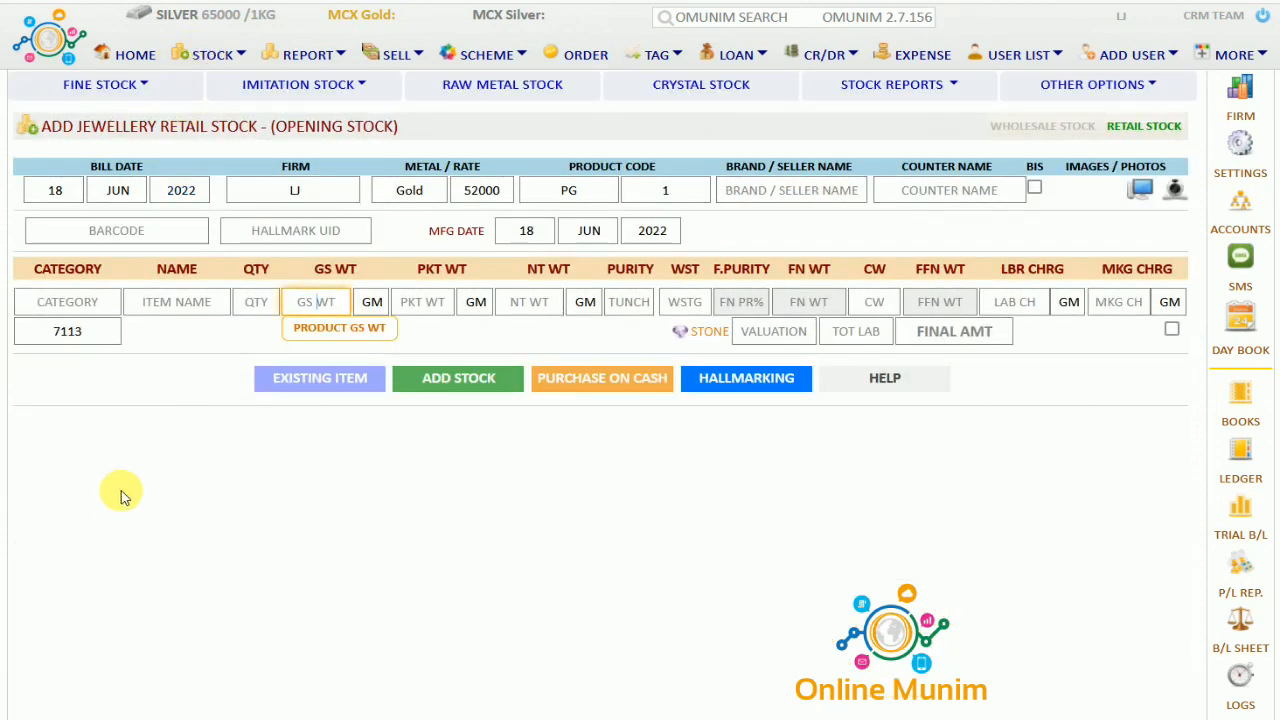
click(148, 86)
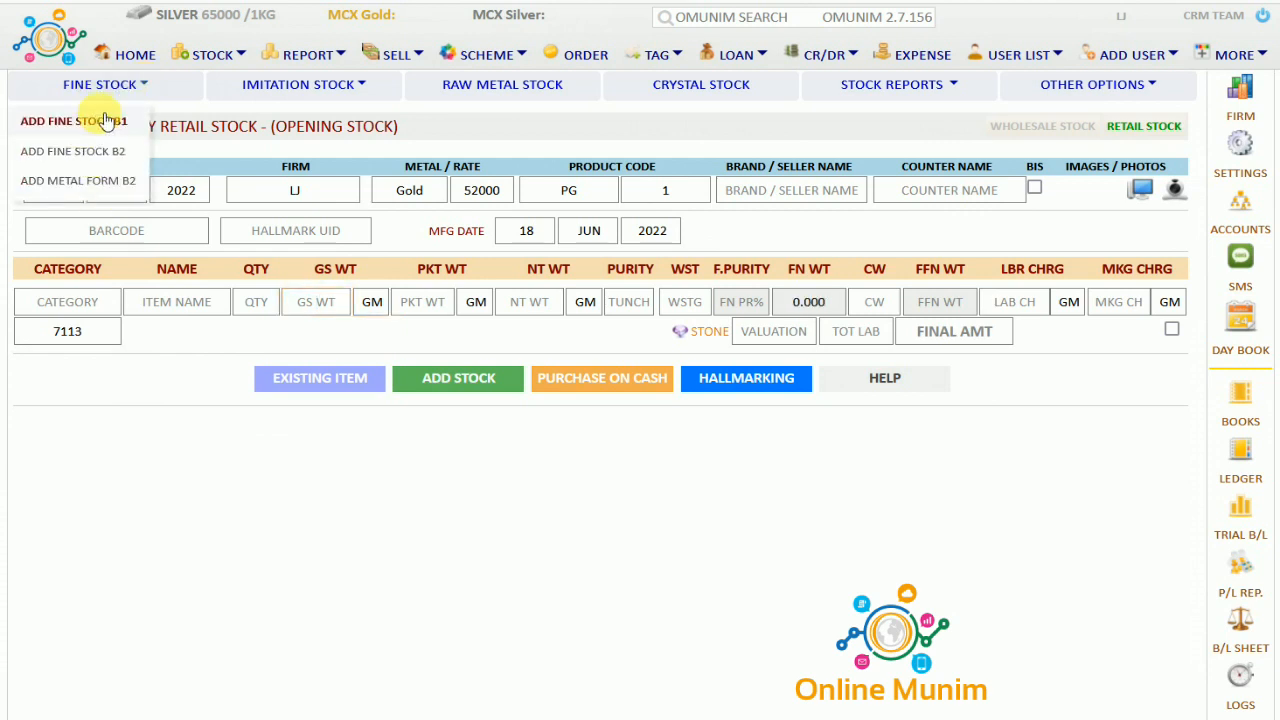
click(105, 120)
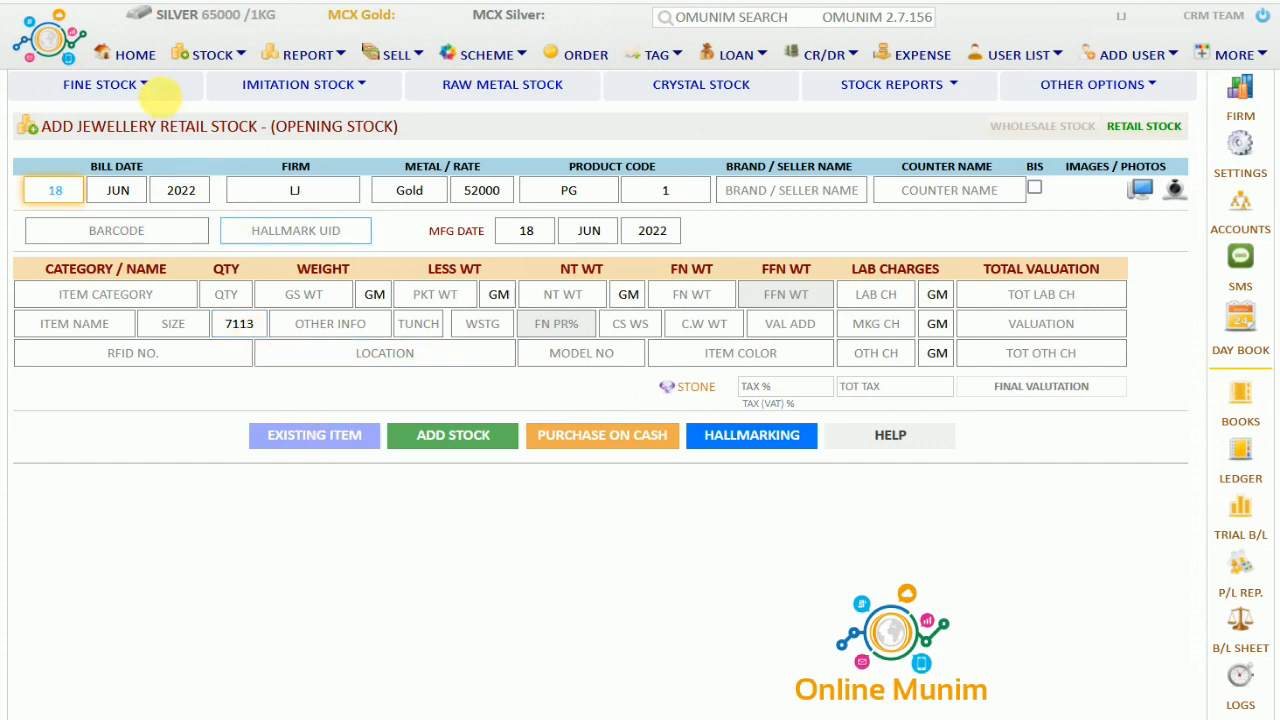
click(132, 86)
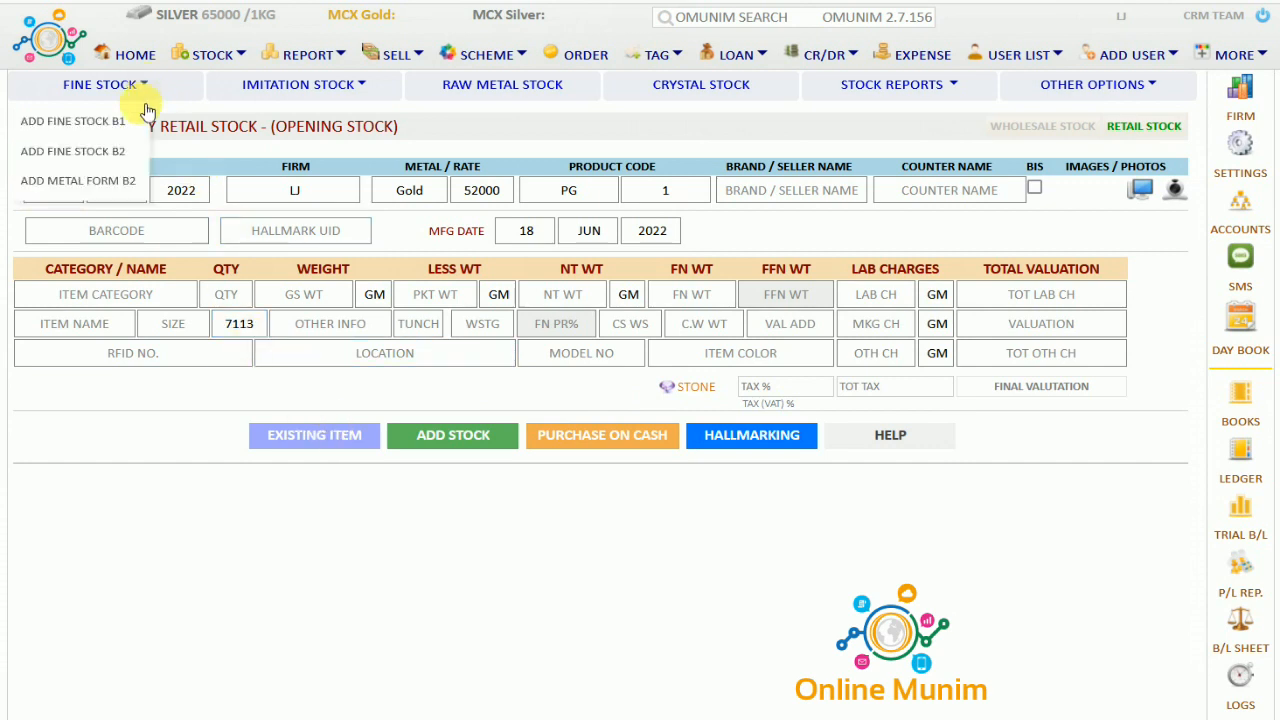
click(130, 148)
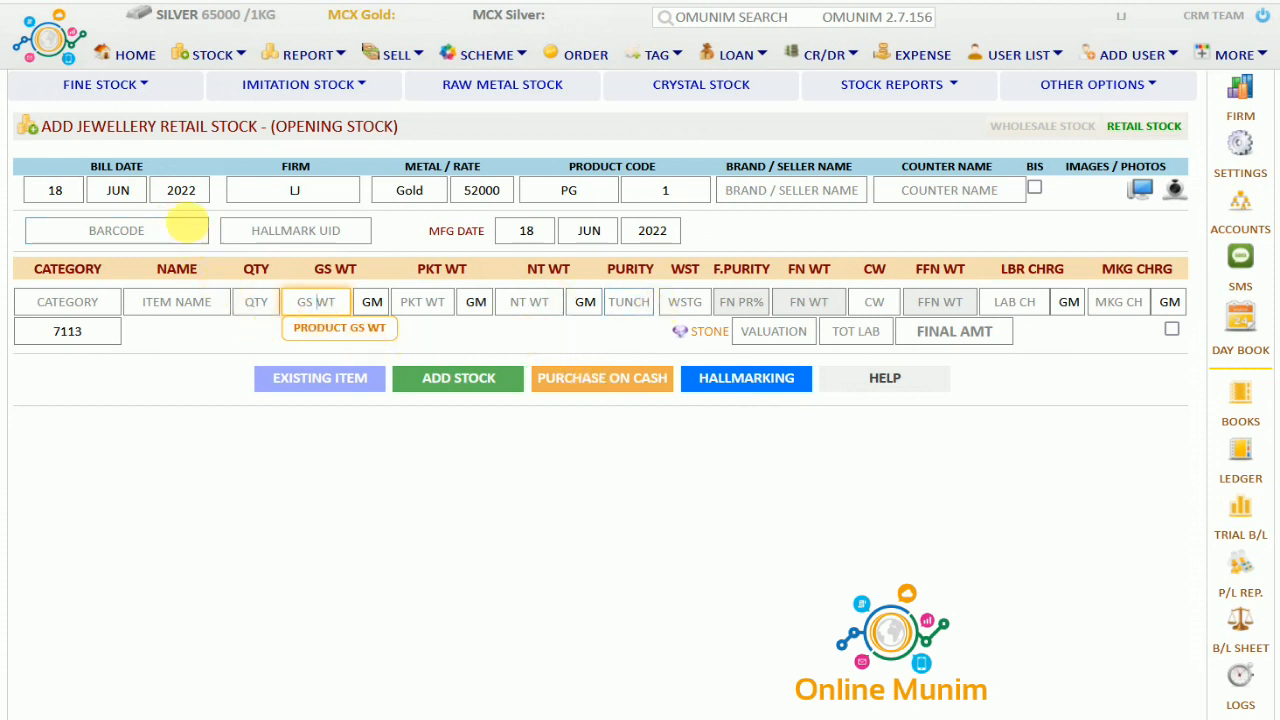
click(148, 86)
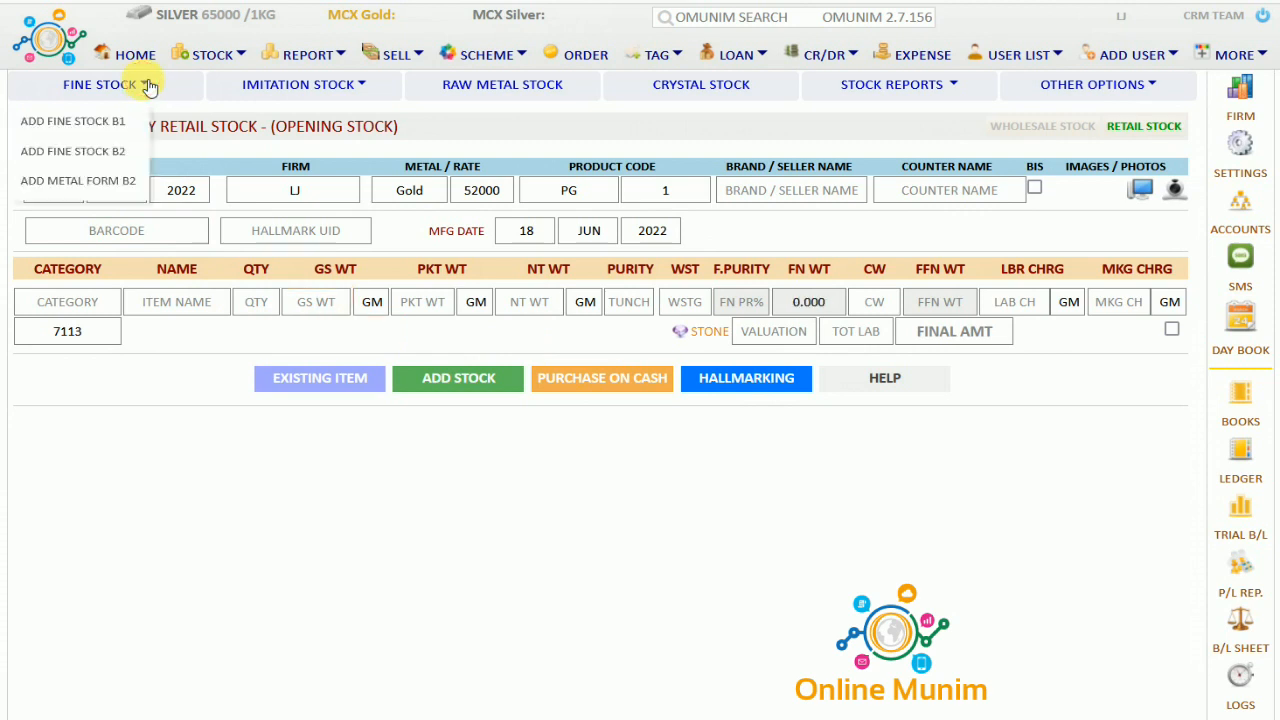
click(92, 183)
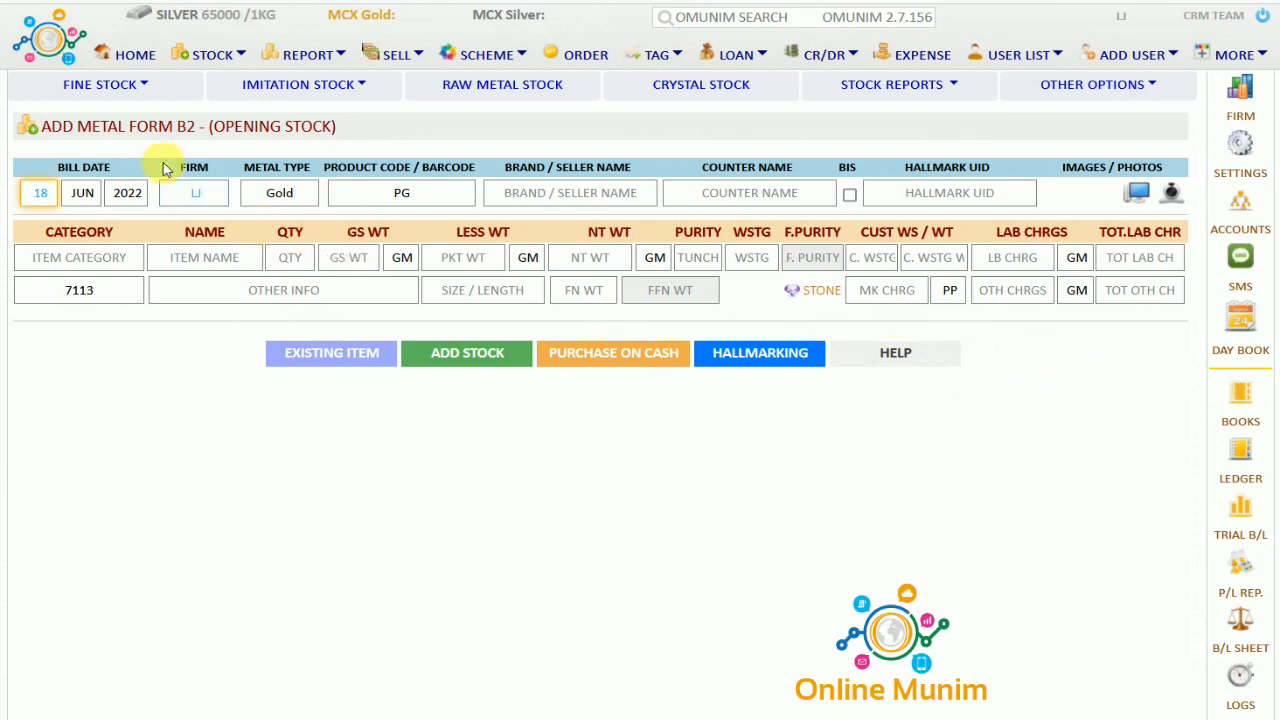
click(147, 91)
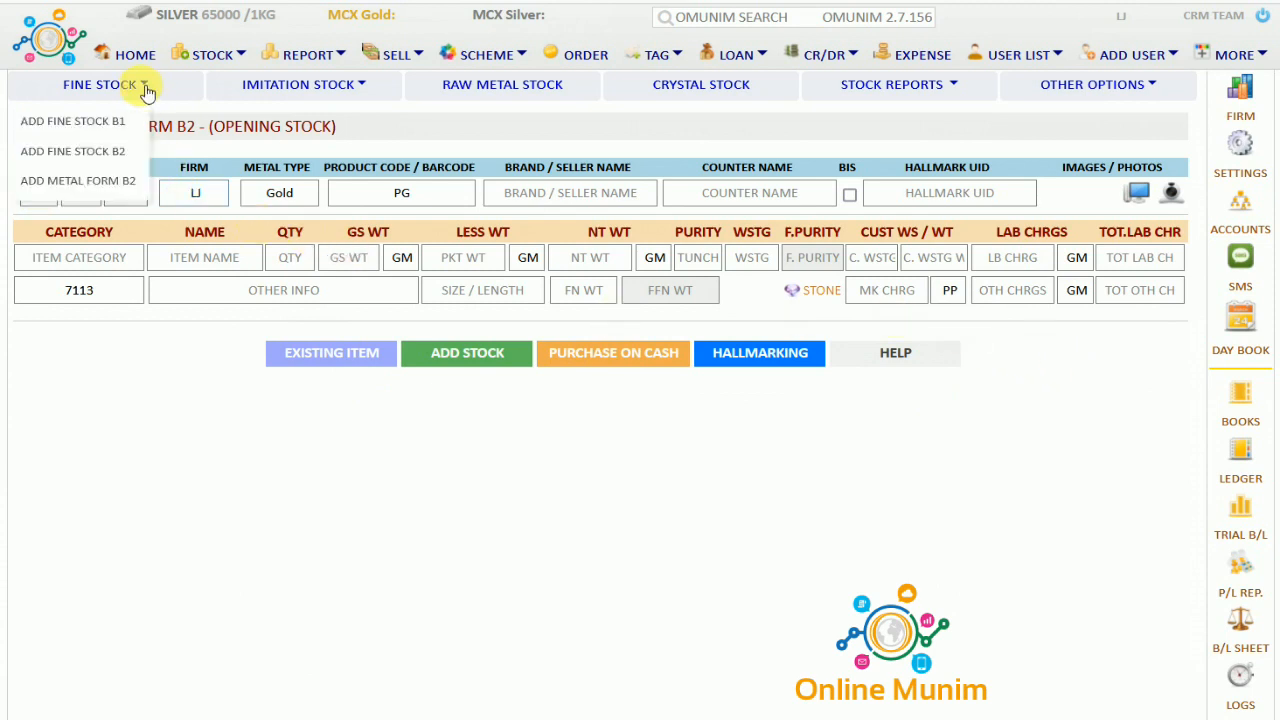
click(115, 163)
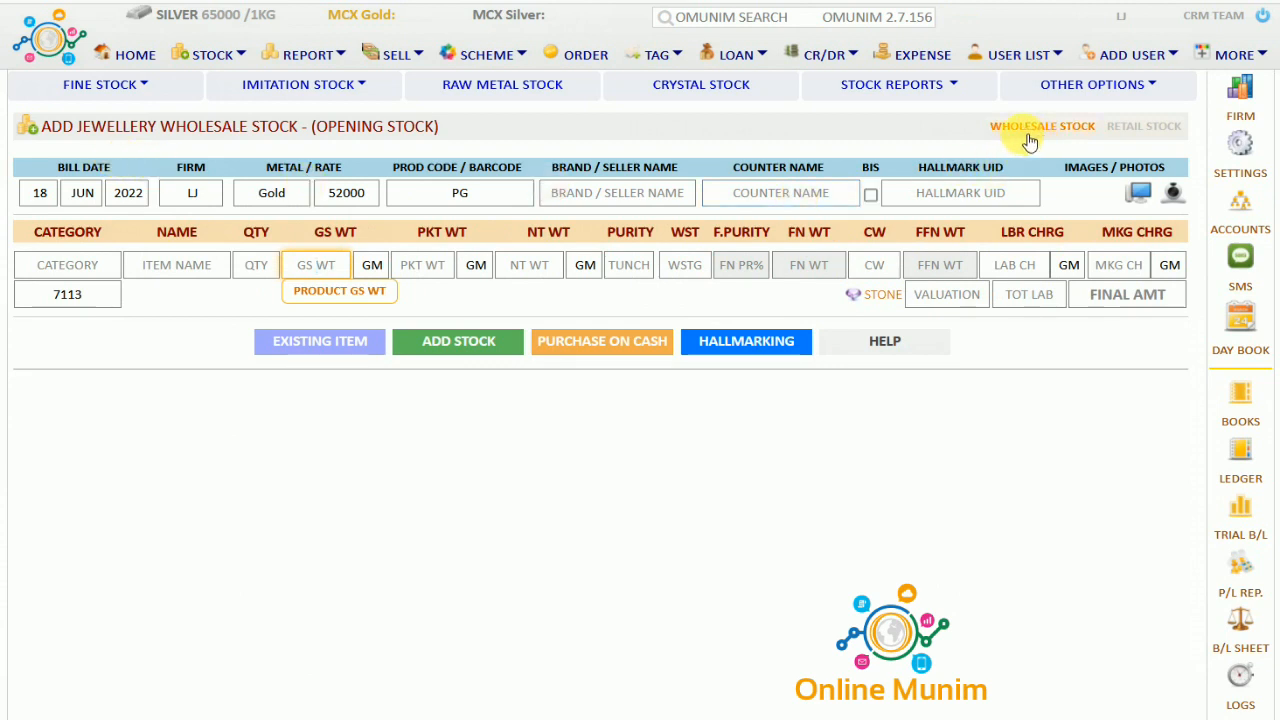
Switch to retail opening stock and change the product code from PG to RNG with post ID 1
click(1146, 130)
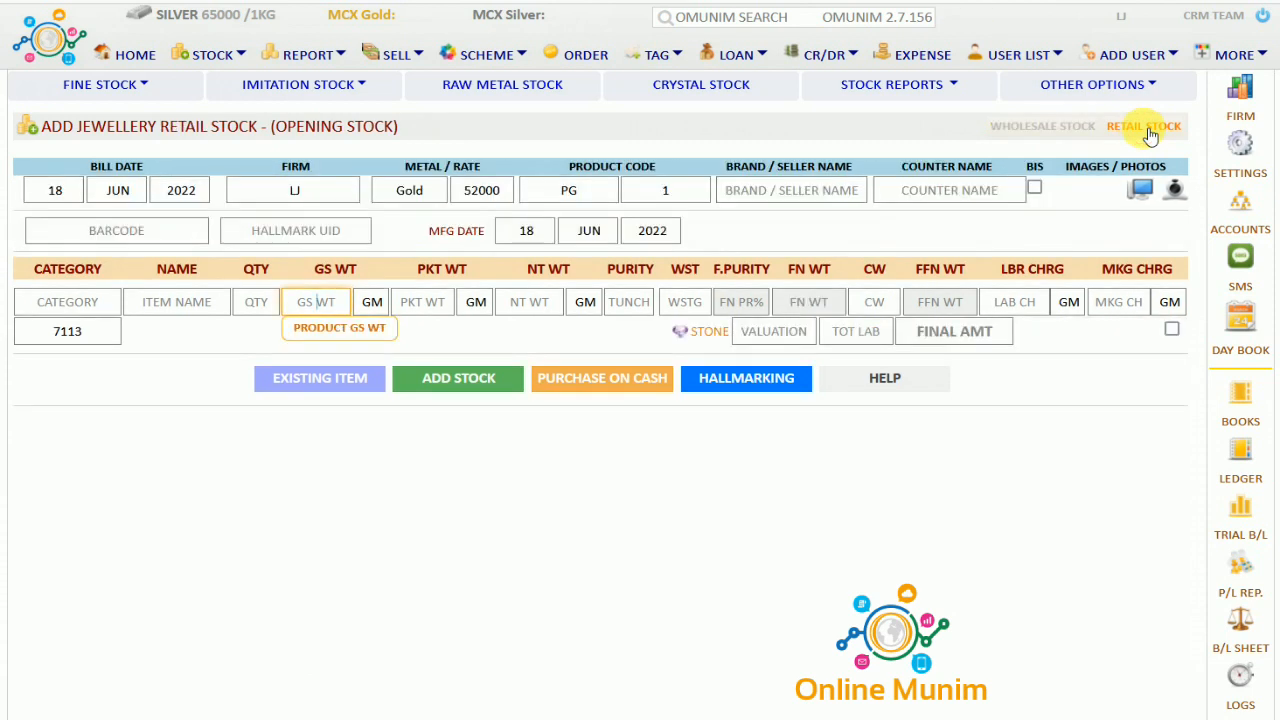
click(95, 167)
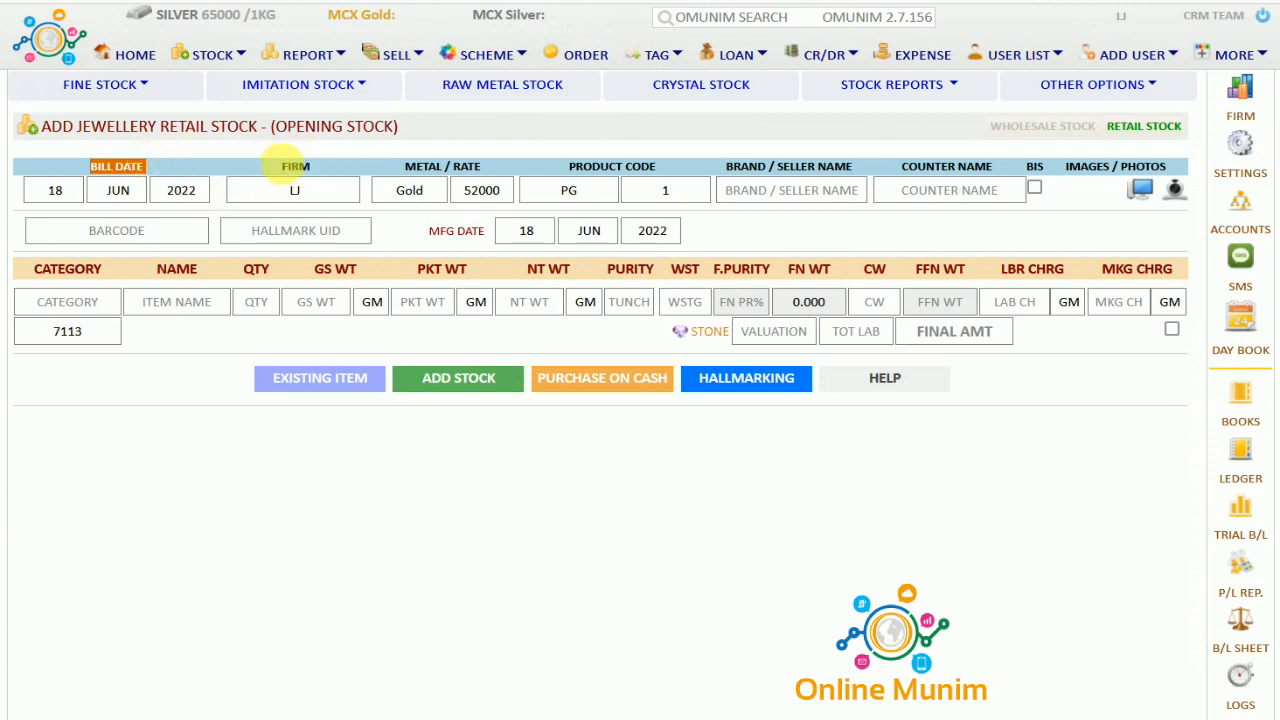
click(285, 168)
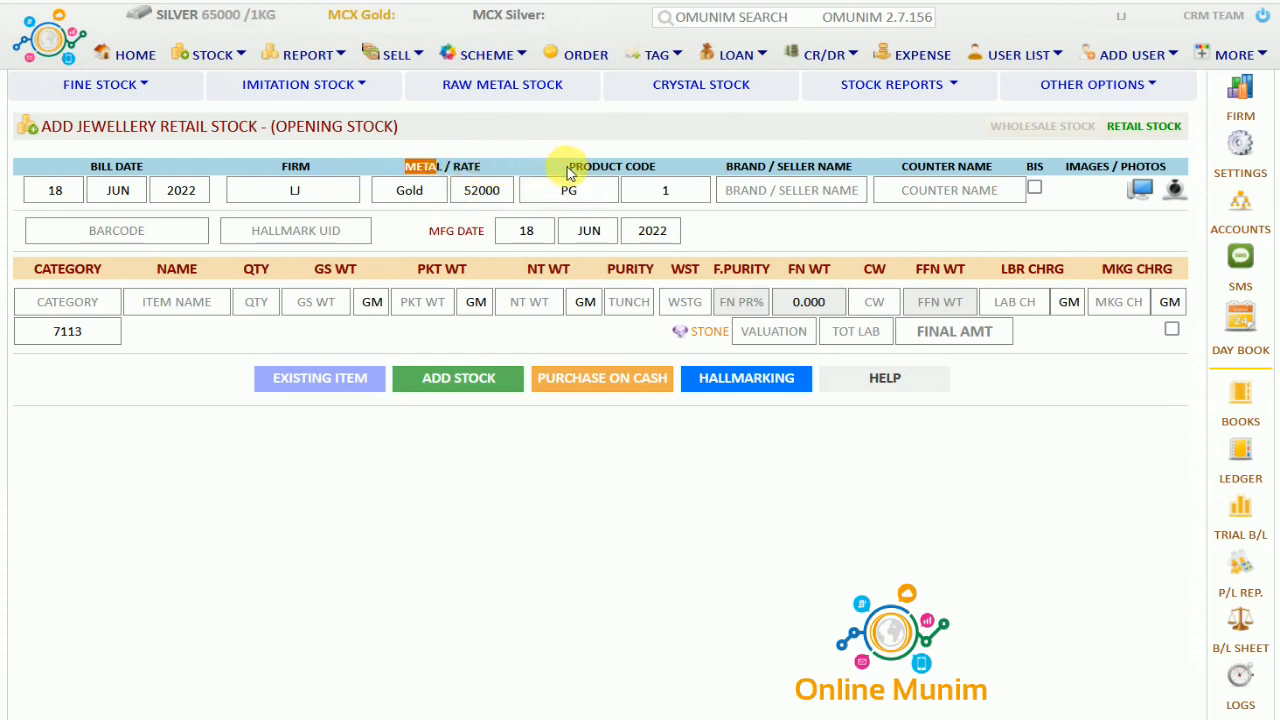
click(594, 193)
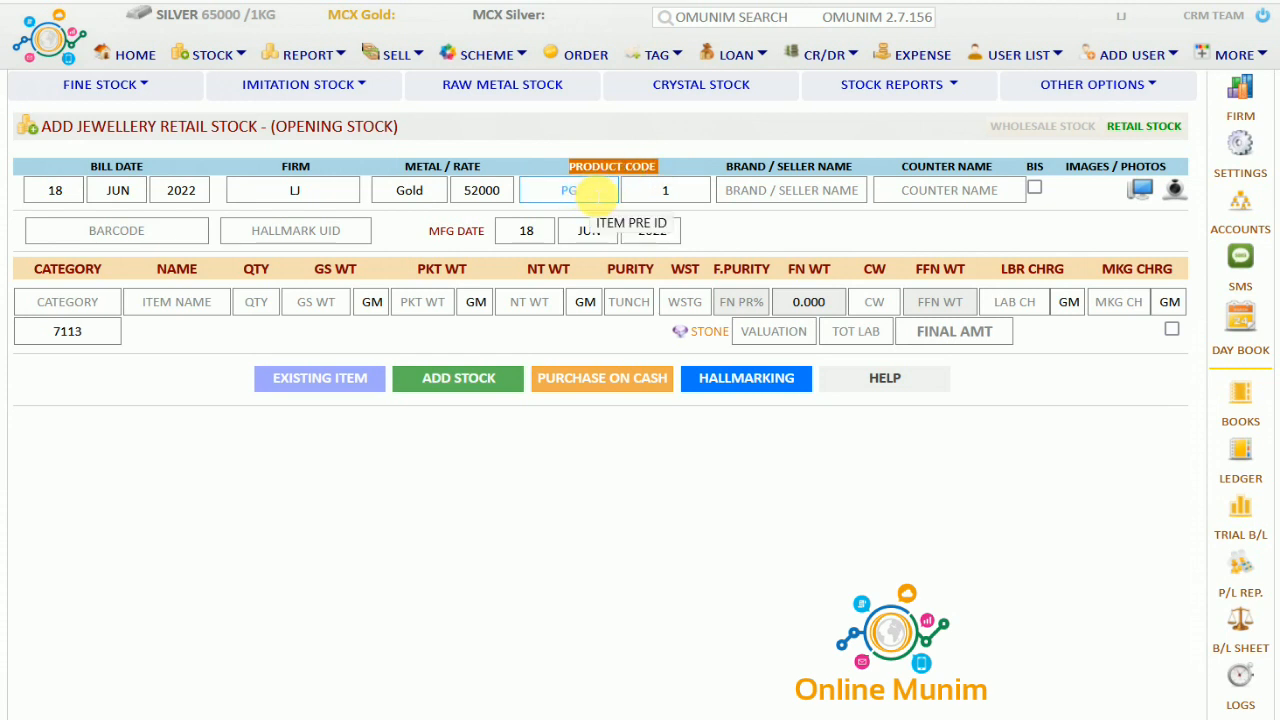
key(BackSpace)
key(BackSpace)
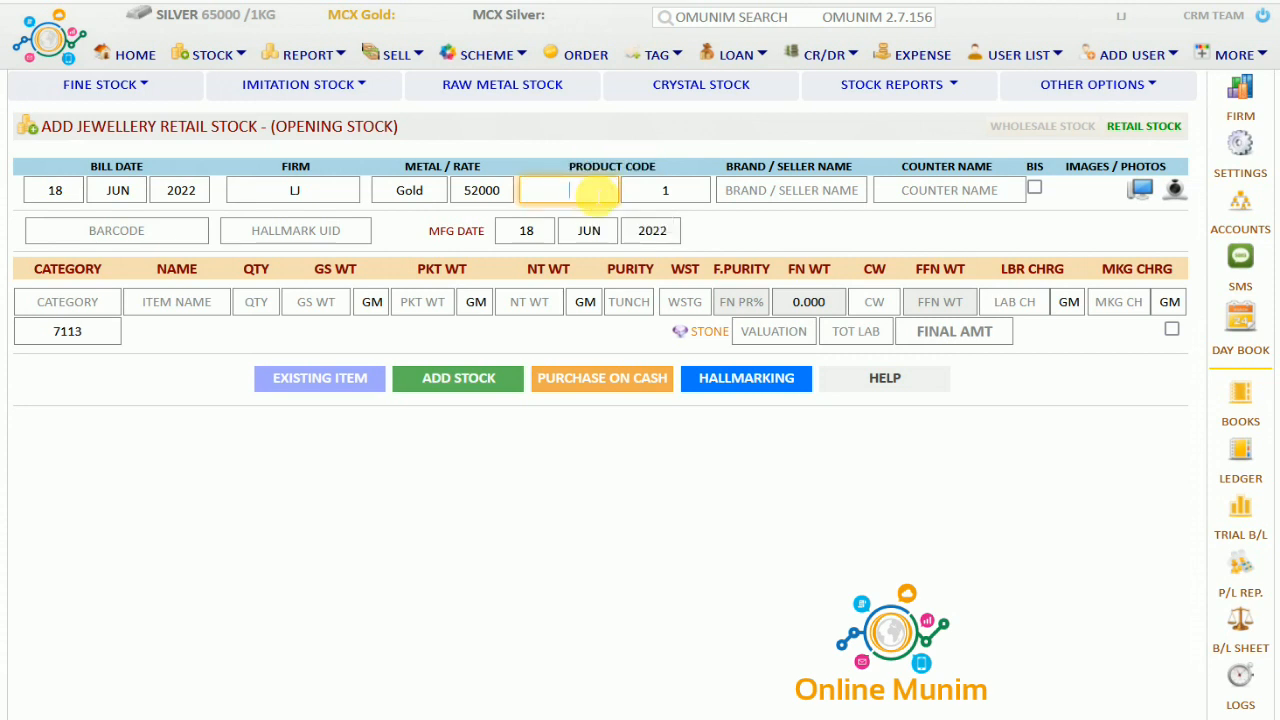
text(RNG)
key(Return)
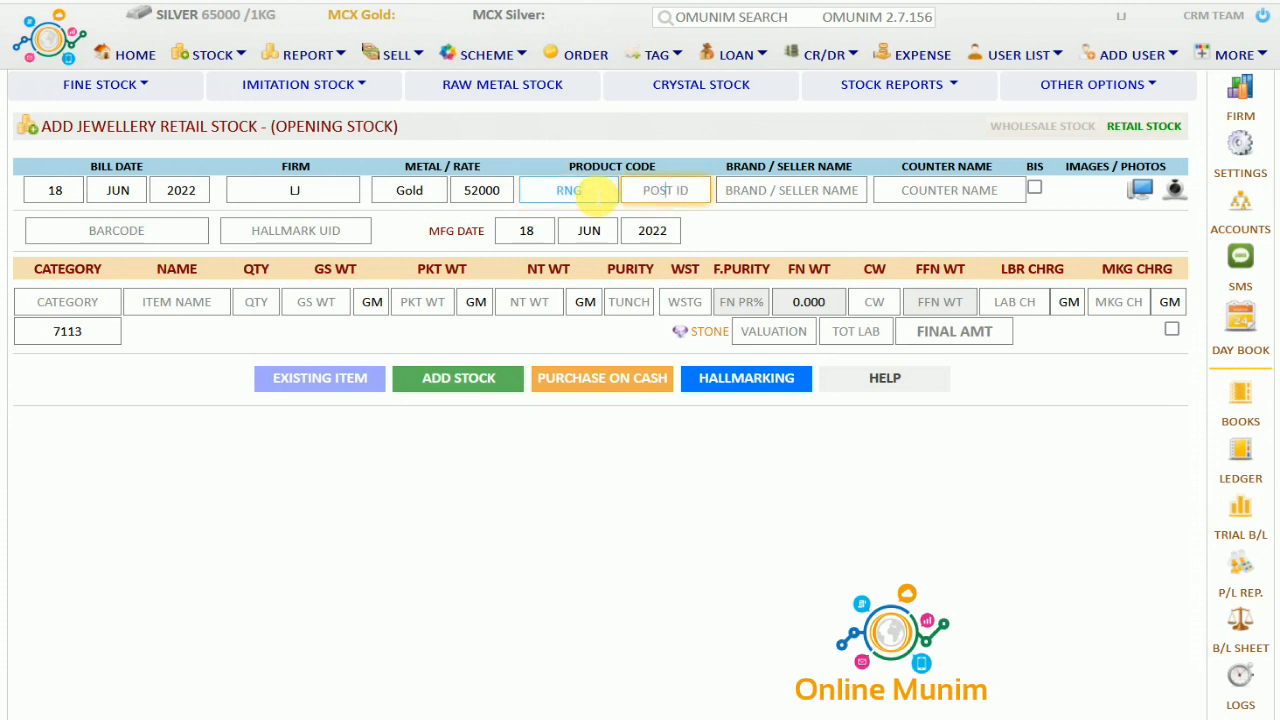
text(1)
key(Return)
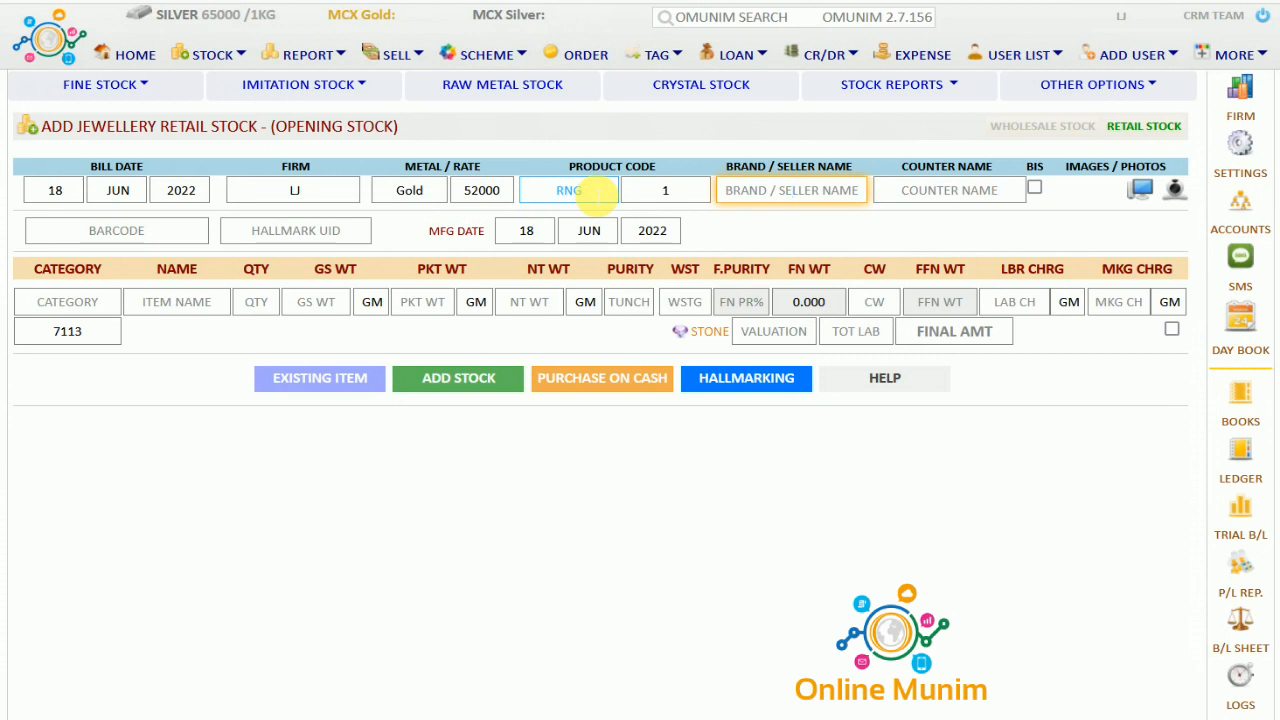
Set counter name 2 and tick BIS, leaving barcode and hallmark UID empty
drag(714, 167, 854, 167)
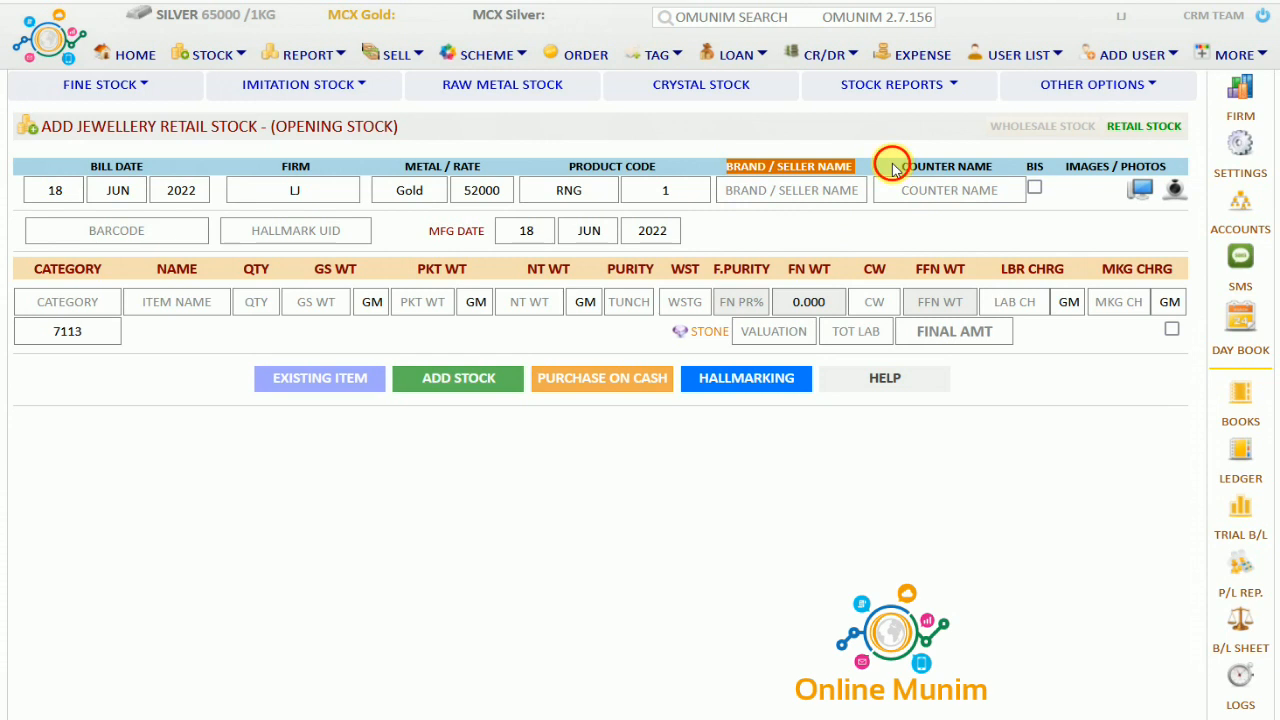
drag(897, 167, 1000, 167)
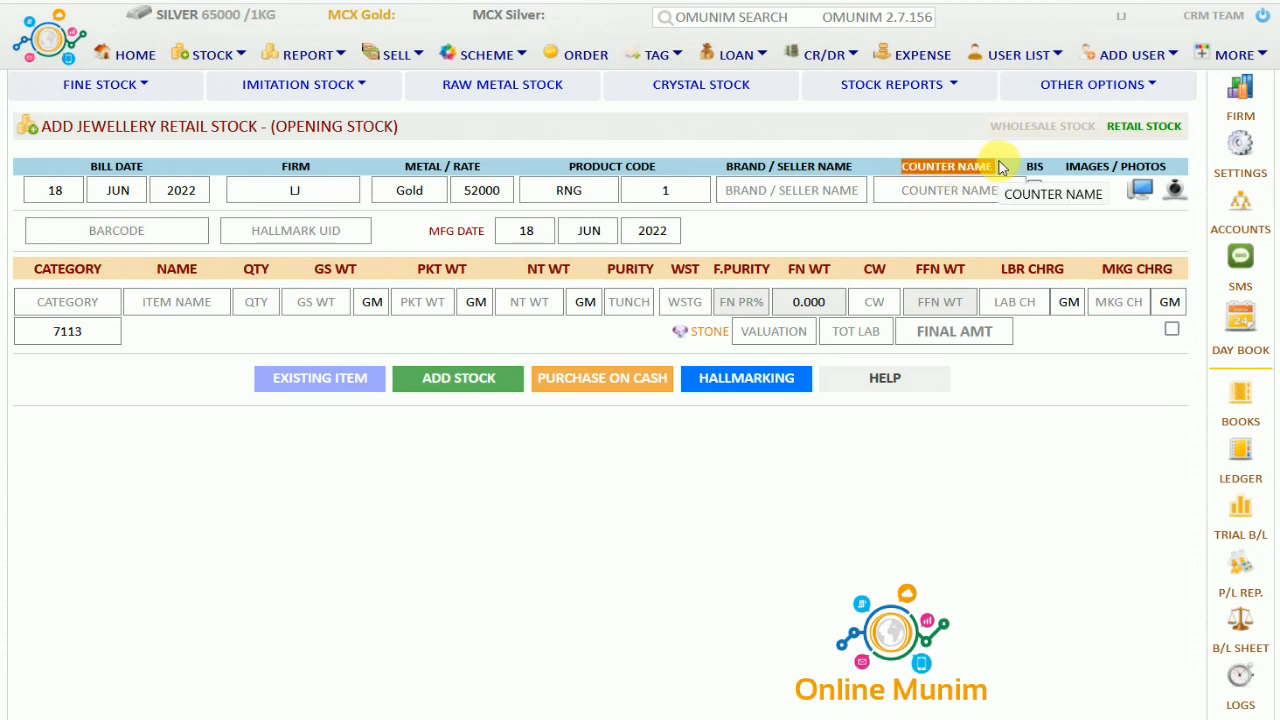
click(965, 191)
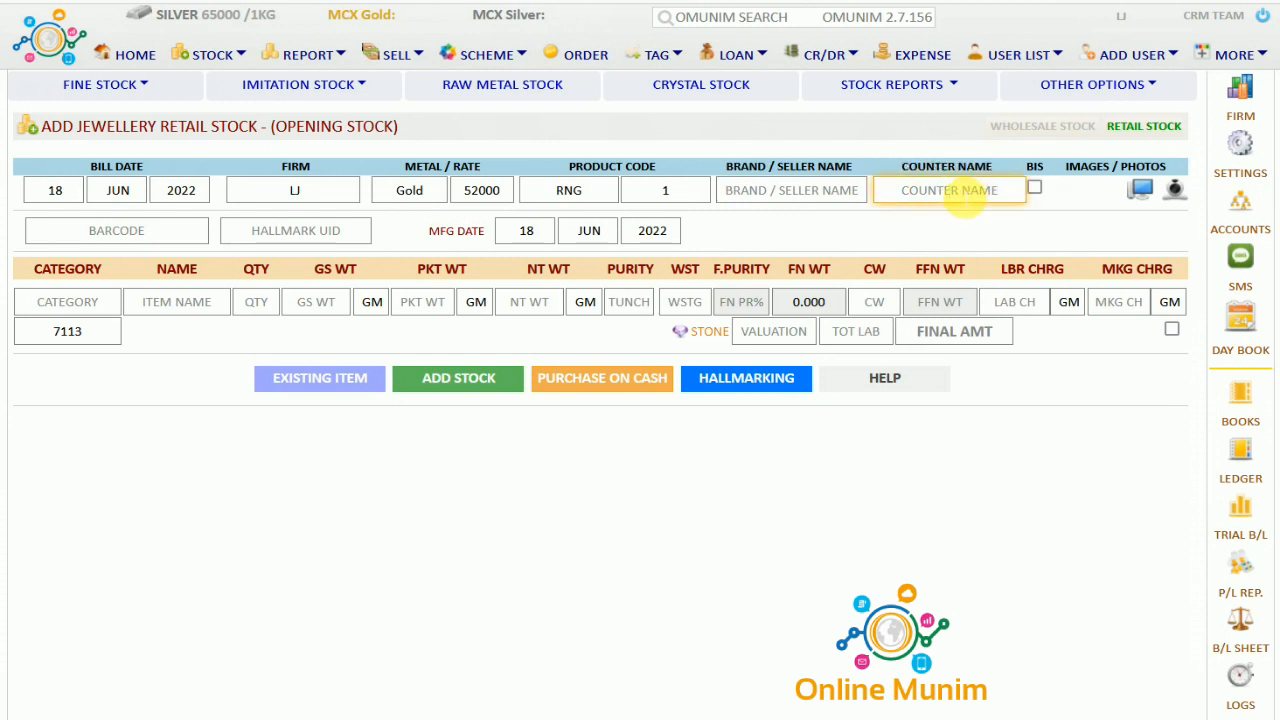
text(2)
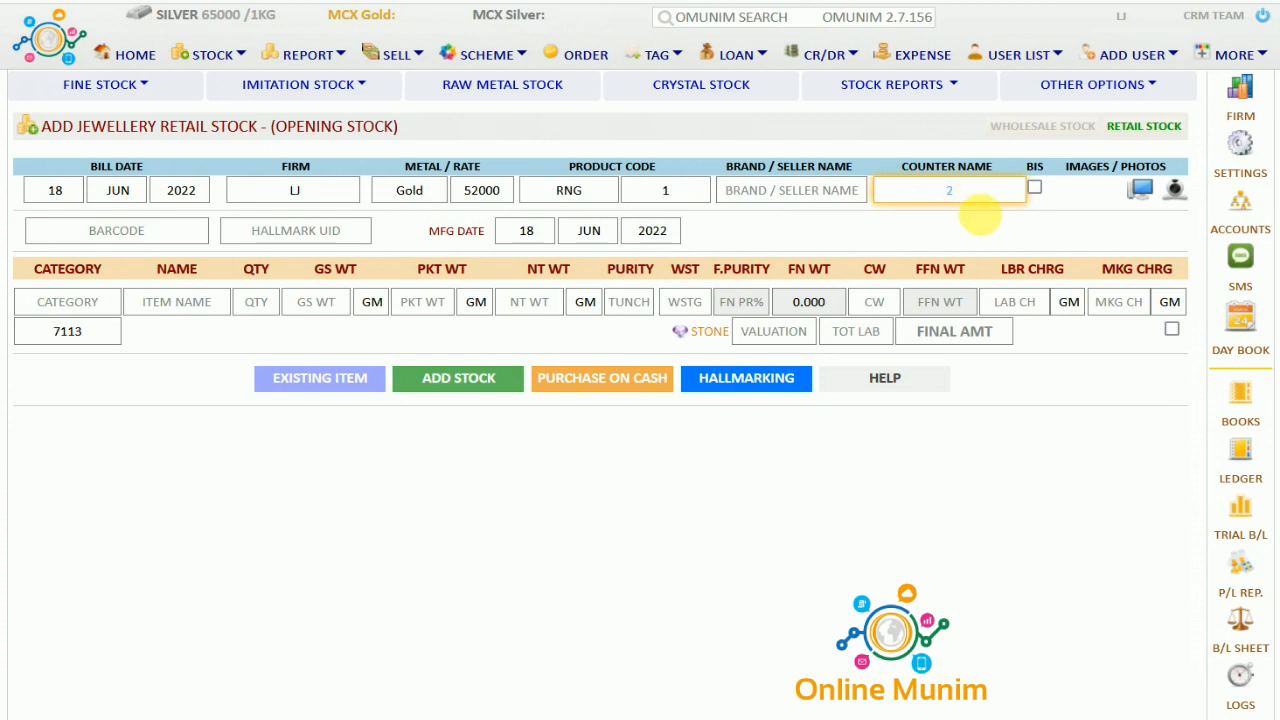
click(1000, 232)
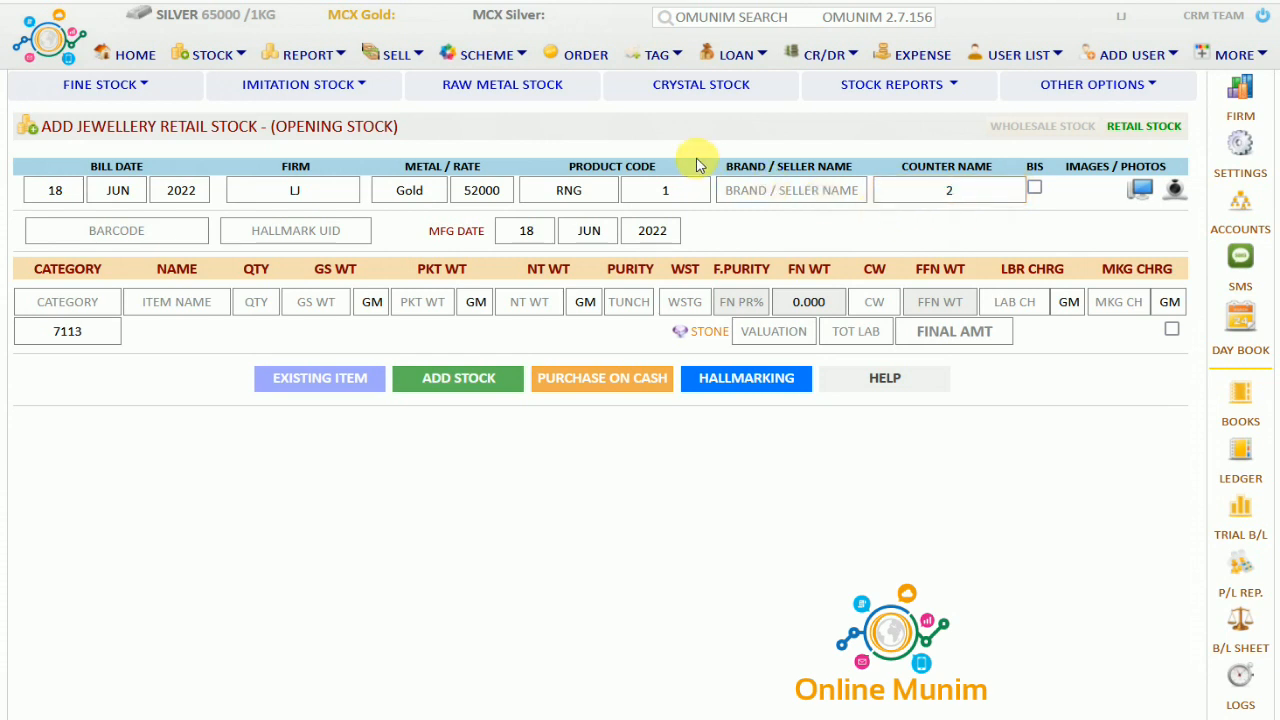
click(1035, 190)
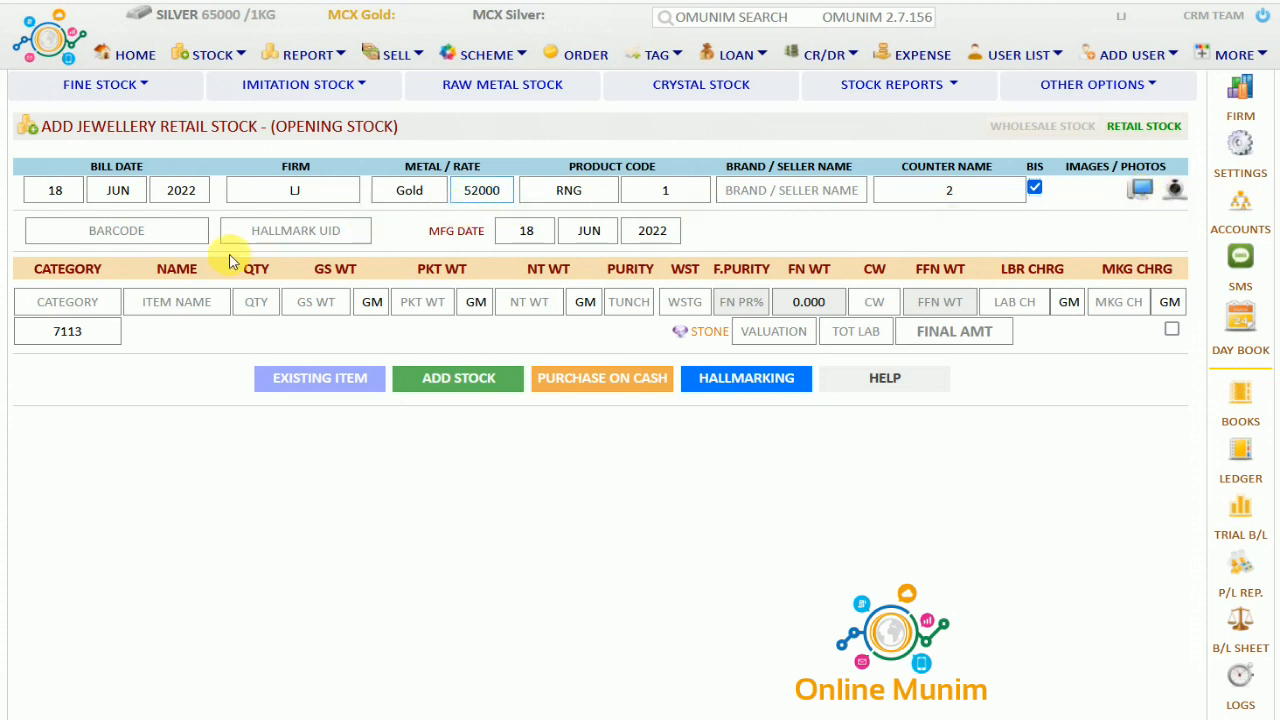
click(72, 231)
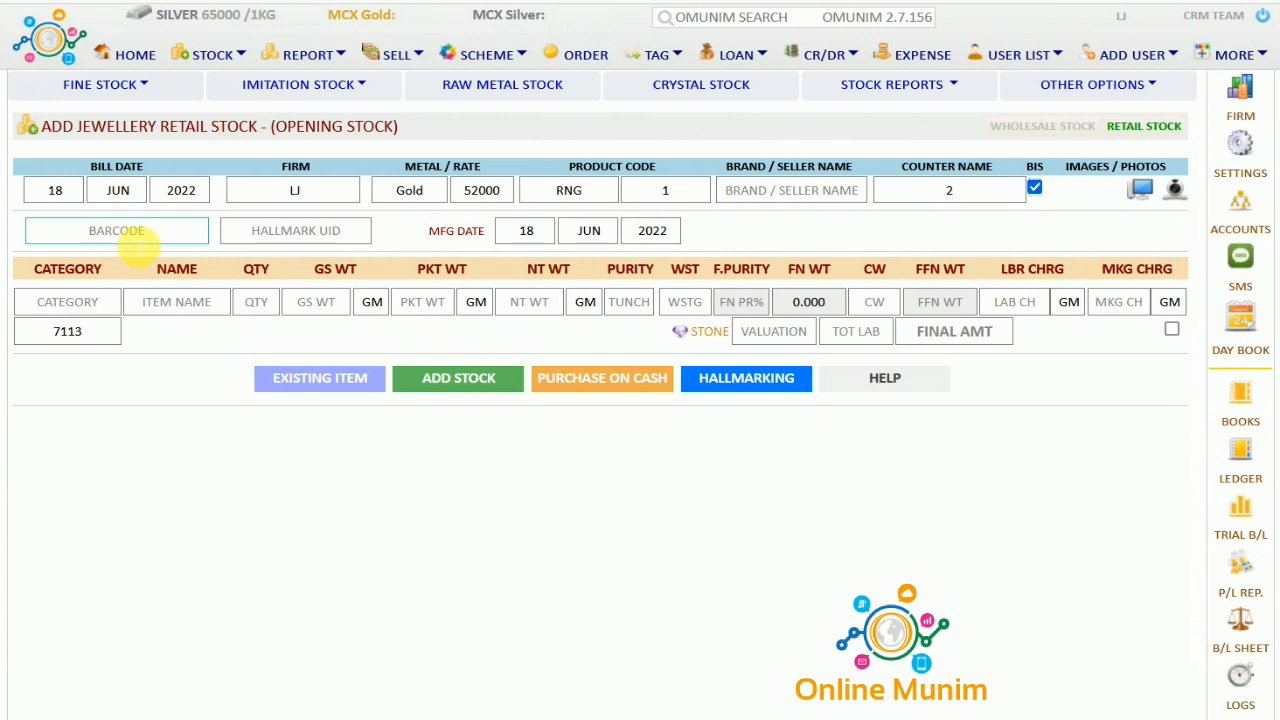
click(143, 238)
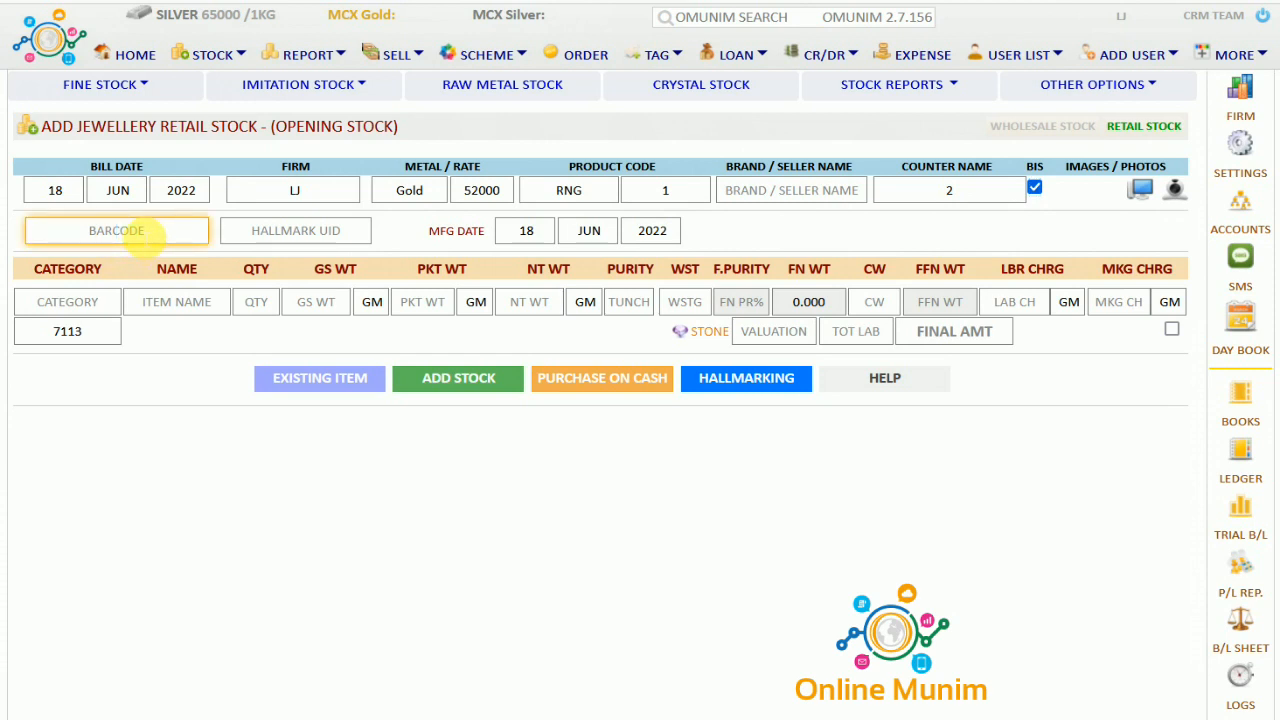
click(292, 235)
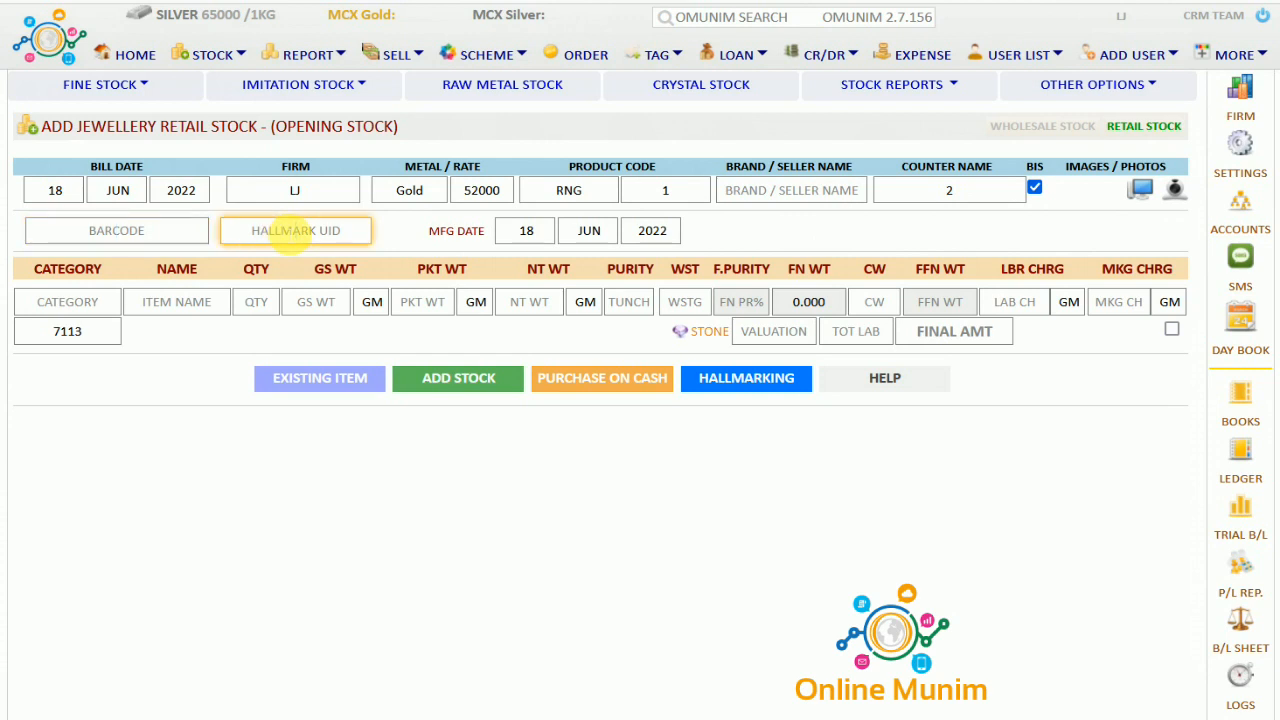
click(70, 302)
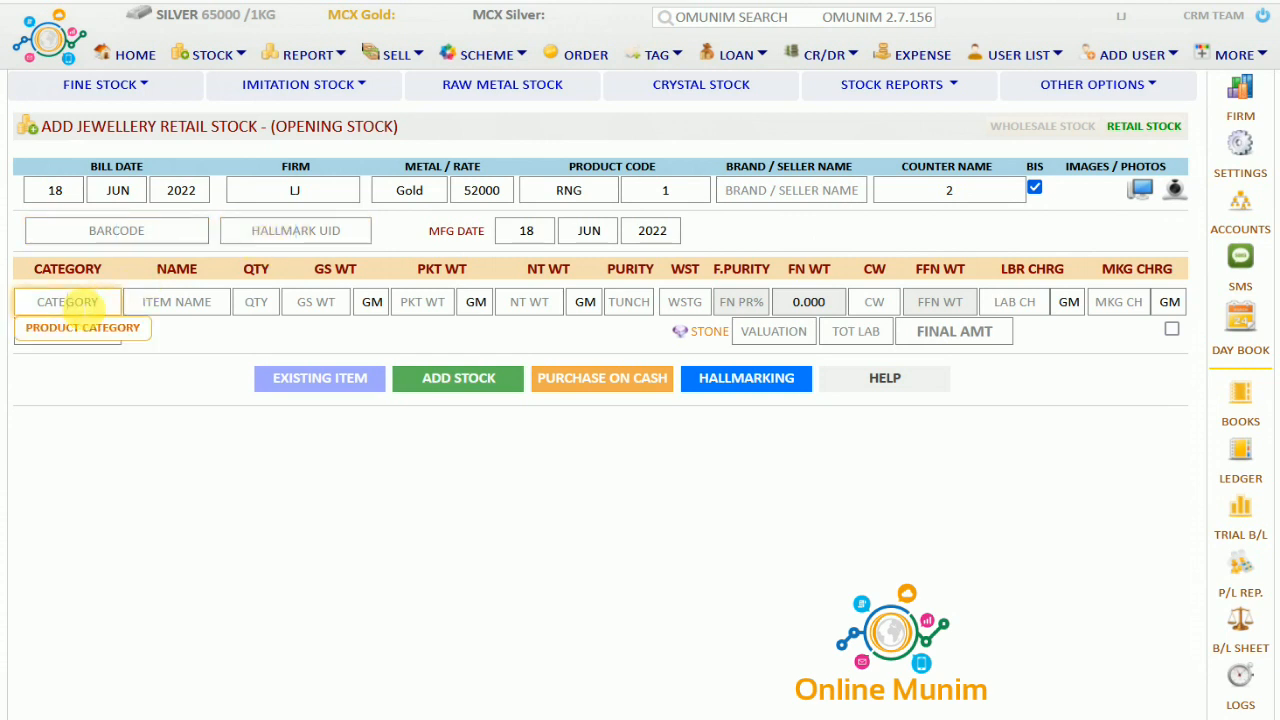
Enter category RING, name LRING, quantity 1 and gross weight 9.654
text(RING)
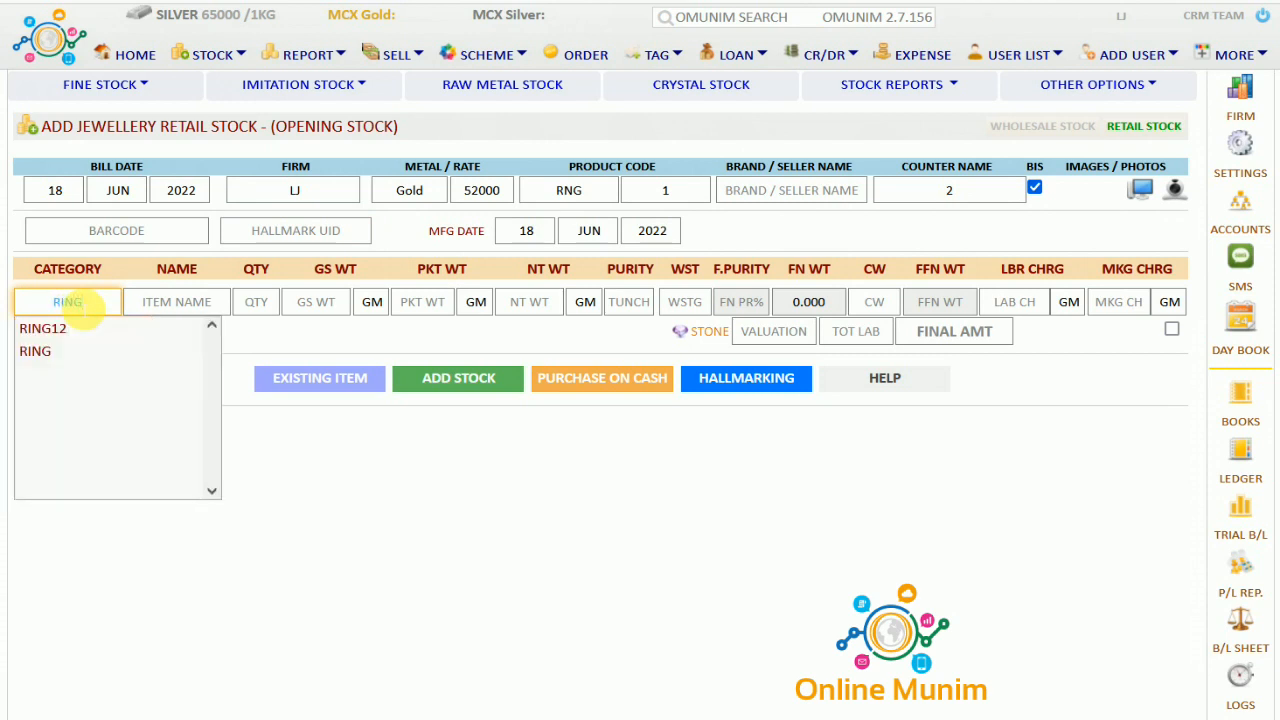
key(Return)
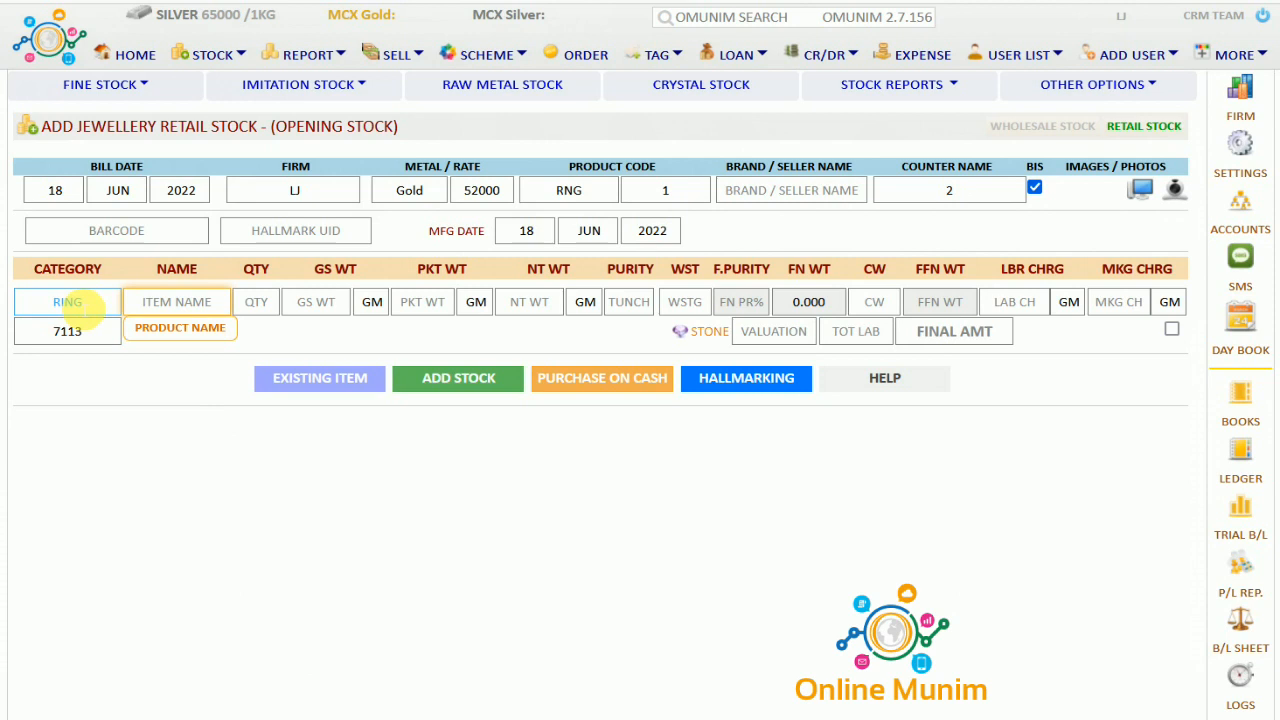
text(LRING)
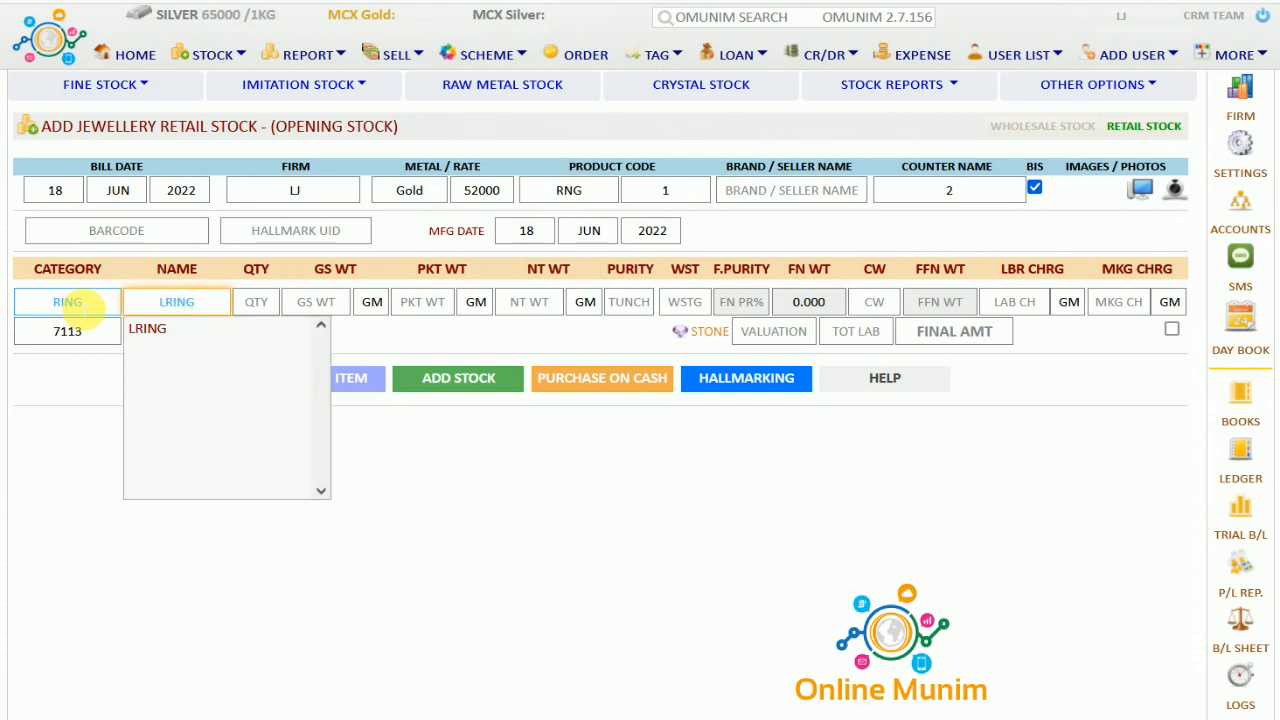
key(Return)
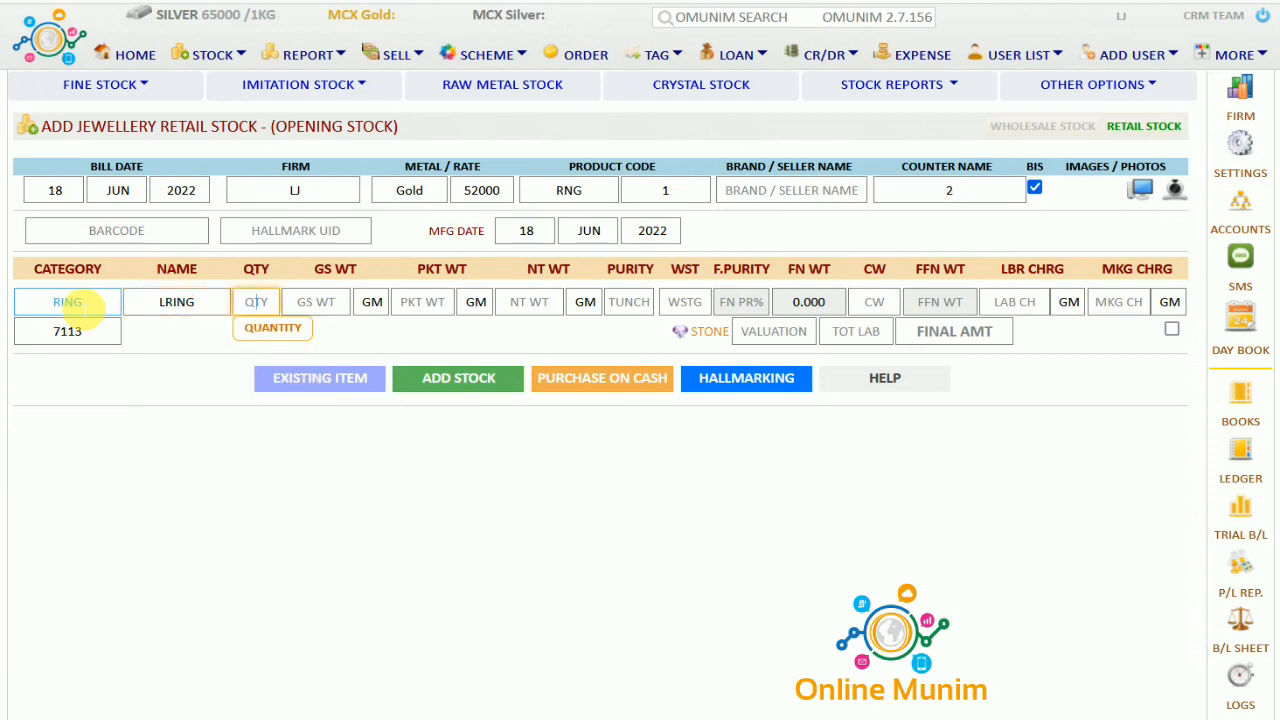
text(1)
key(Return)
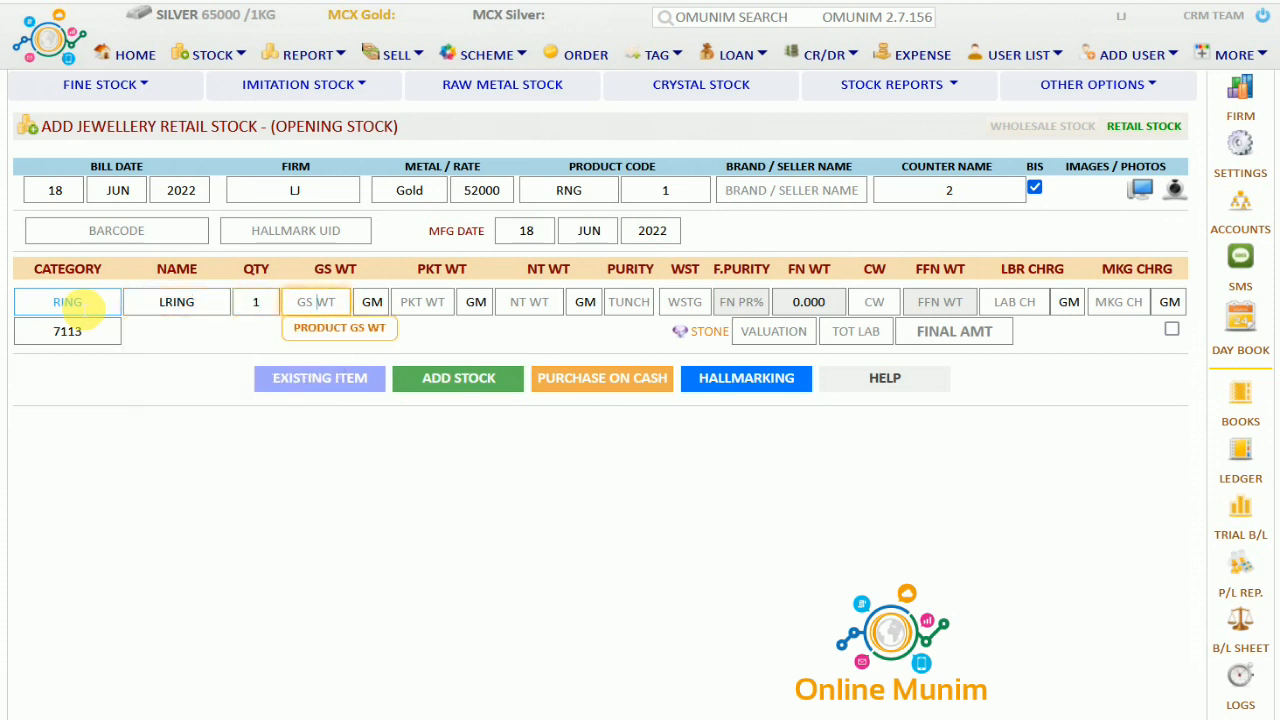
text(9.654)
key(Return)
key(Return)
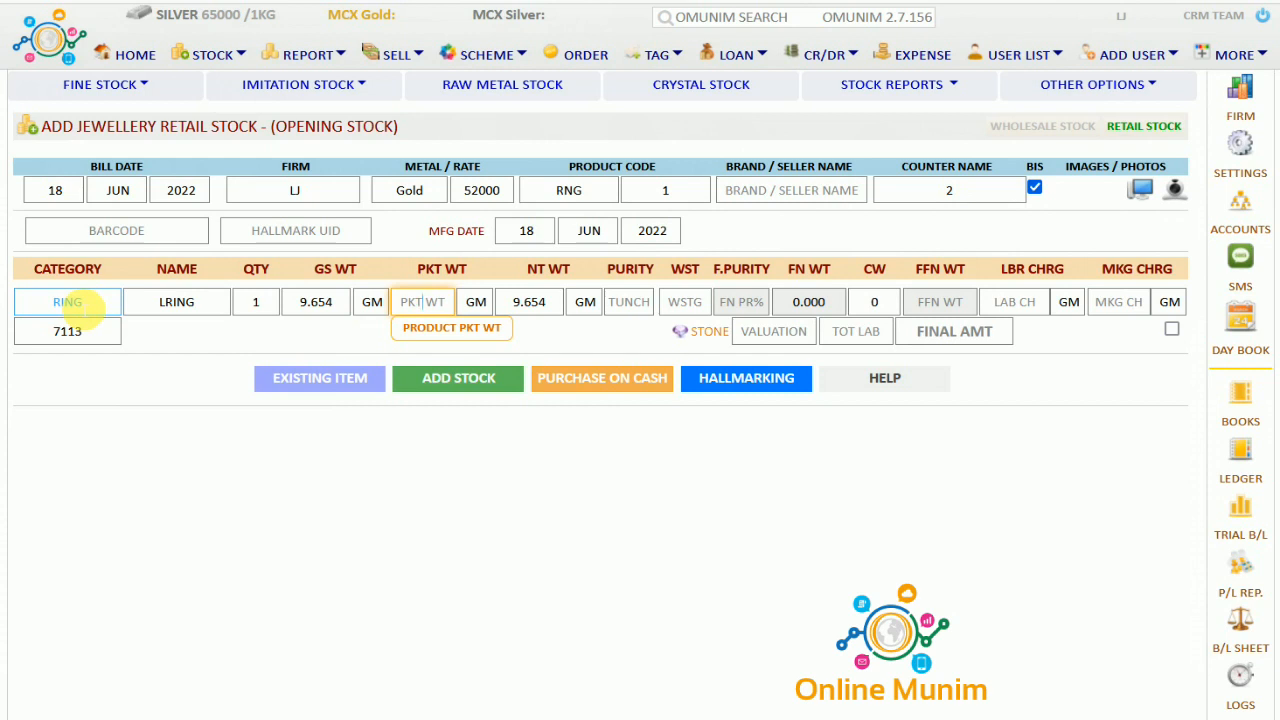
Set purity 92, zero wastage and customer wastage, and making charge 200 per GM
text(0)
key(Return)
key(Return)
key(Return)
key(Return)
text(92)
key(Return)
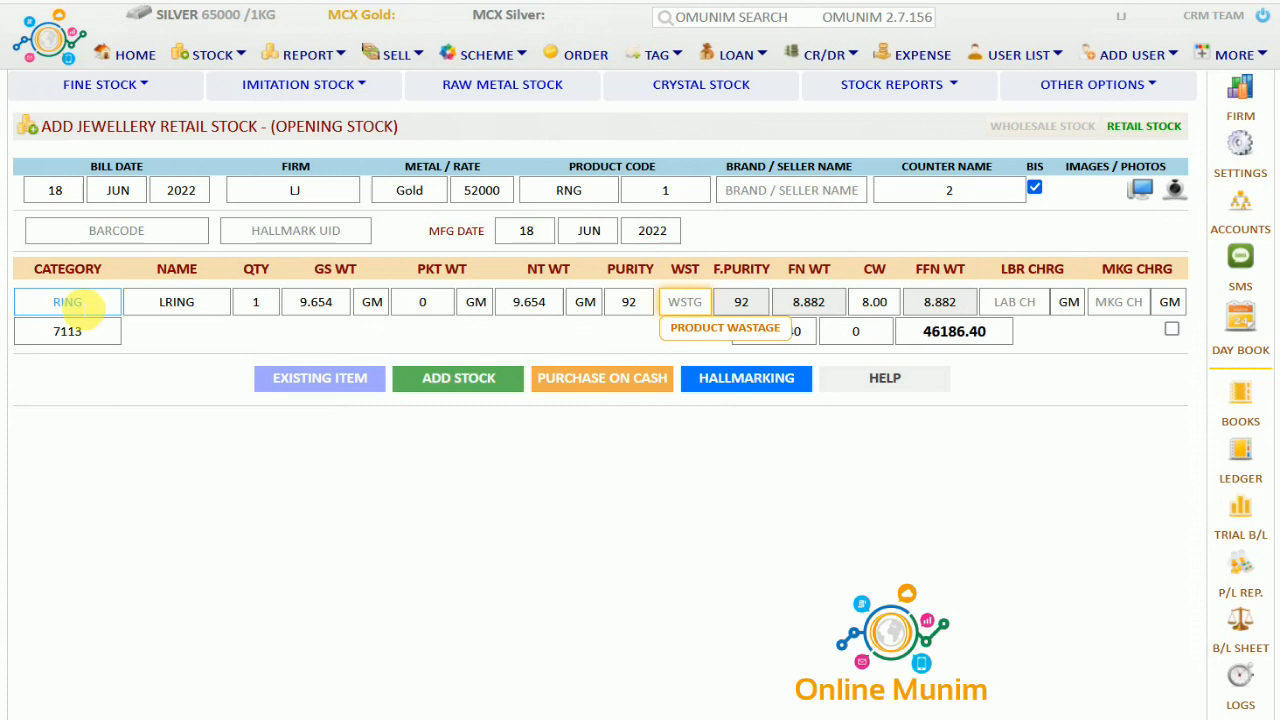
text(0)
key(Tab)
key(Tab)
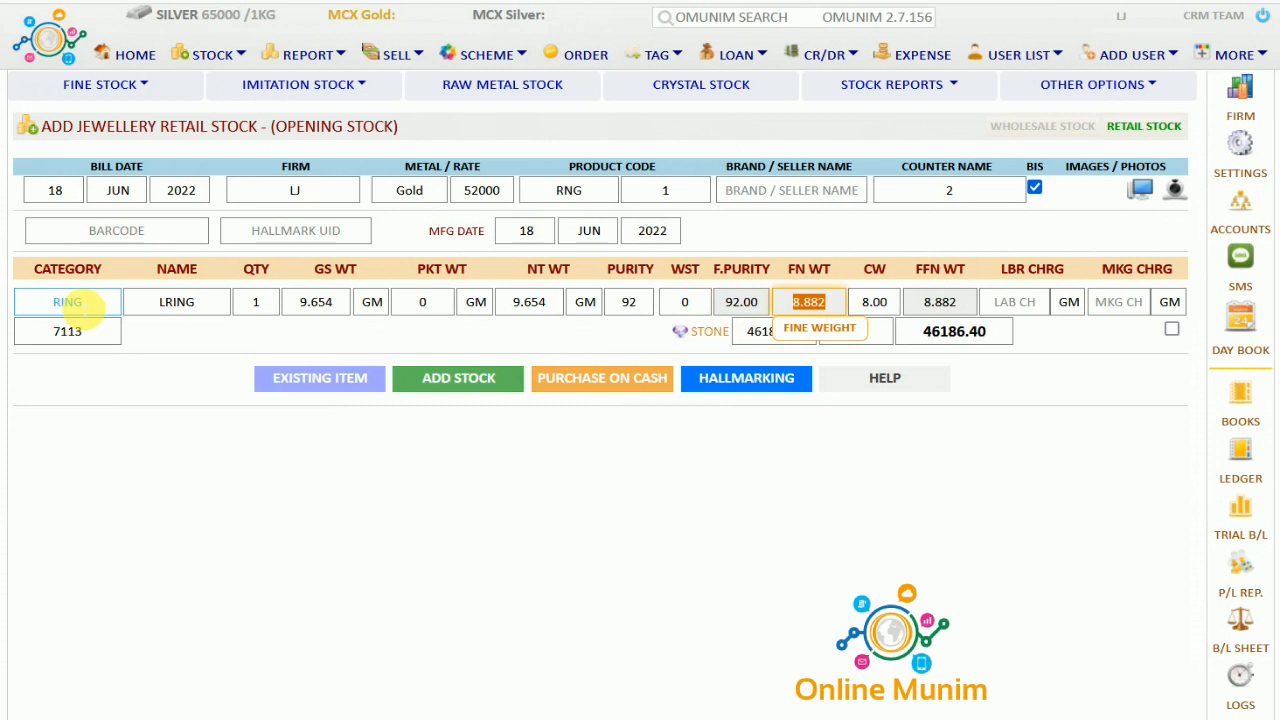
key(Tab)
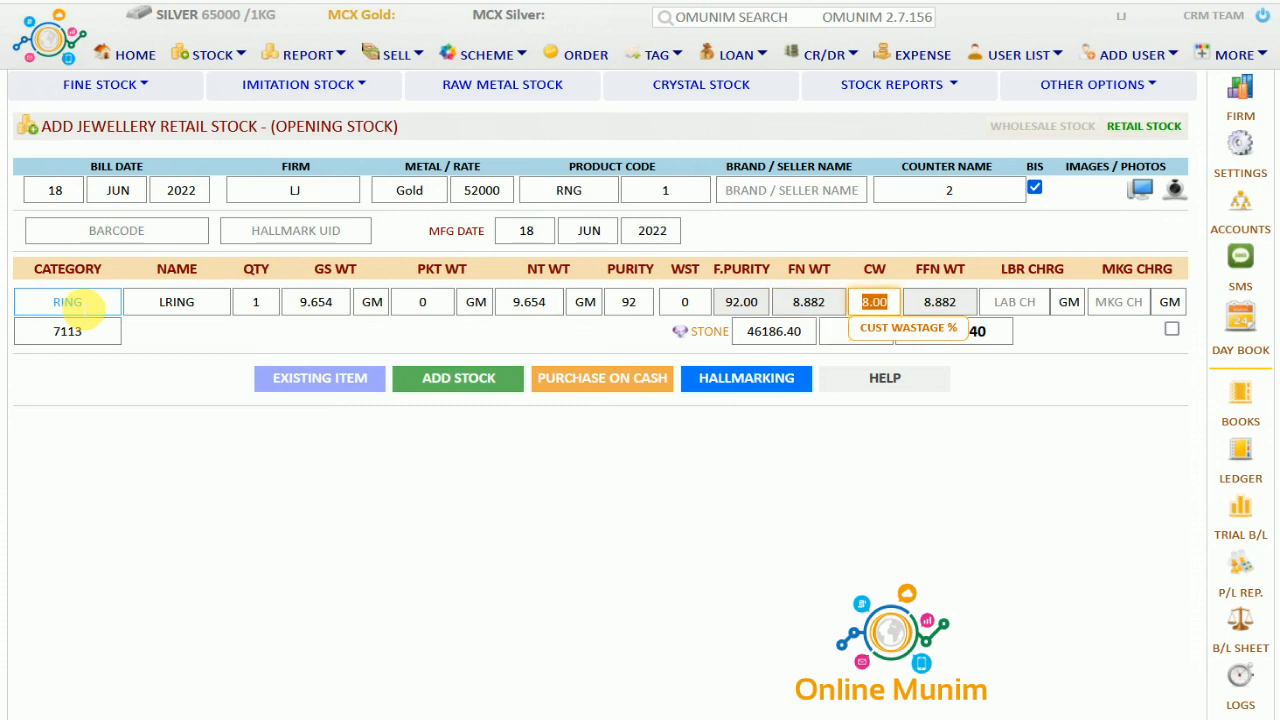
text(0)
key(Tab)
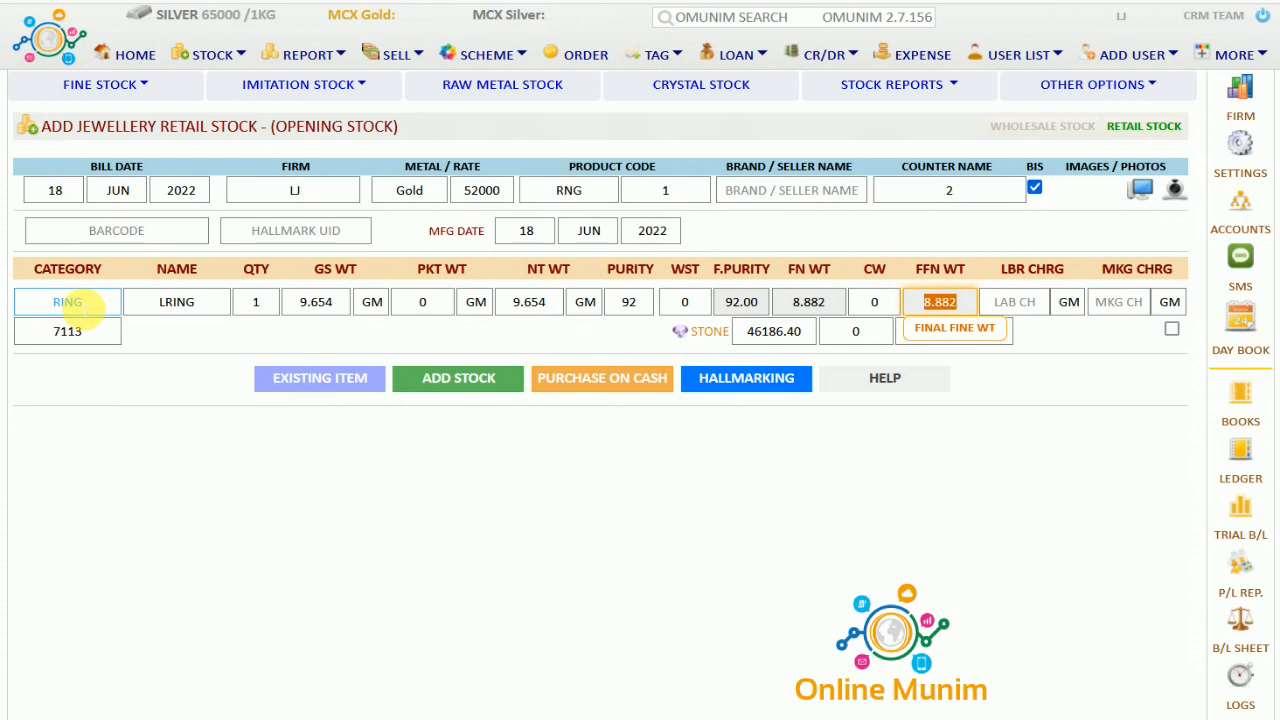
key(Tab)
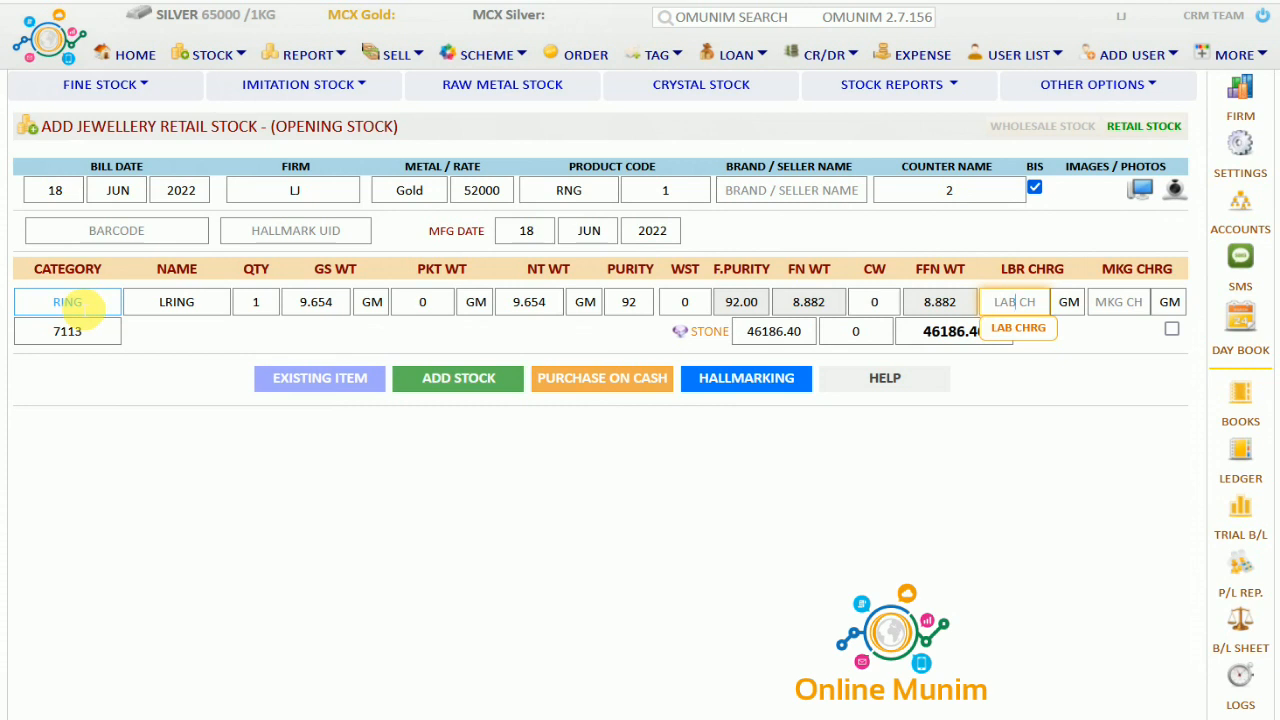
key(Tab)
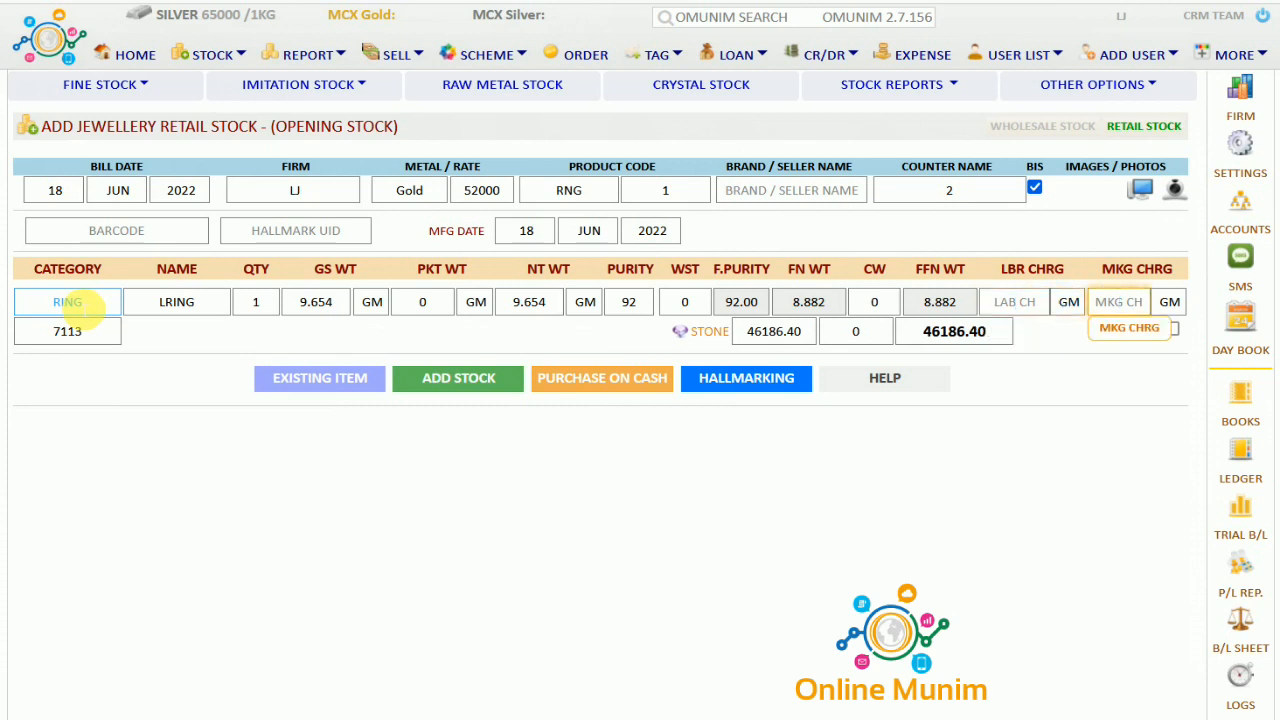
text(200)
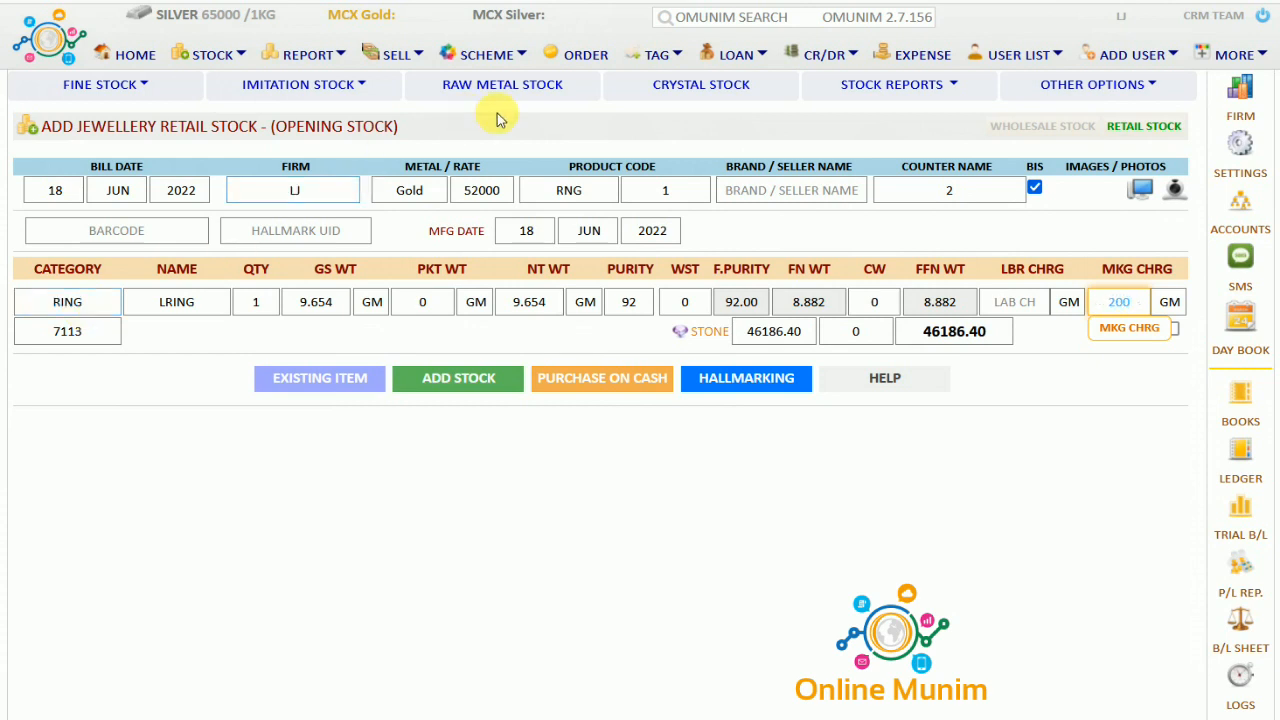
click(1172, 302)
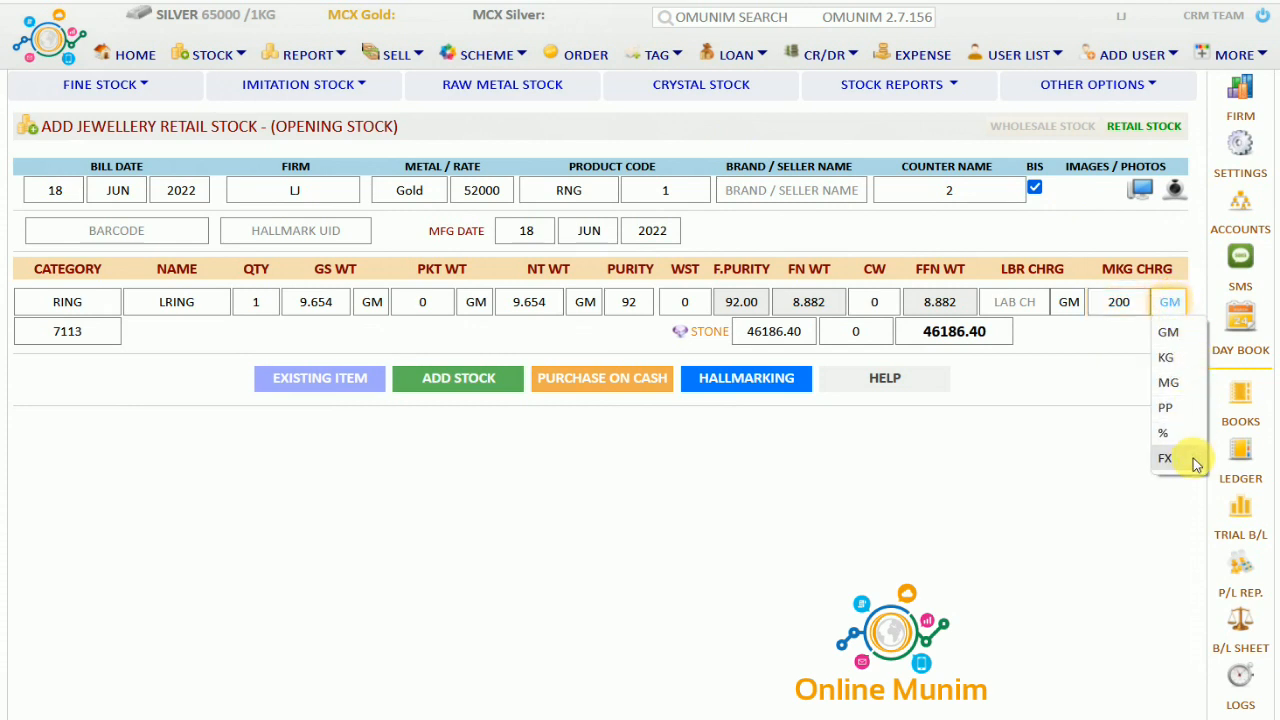
click(1168, 332)
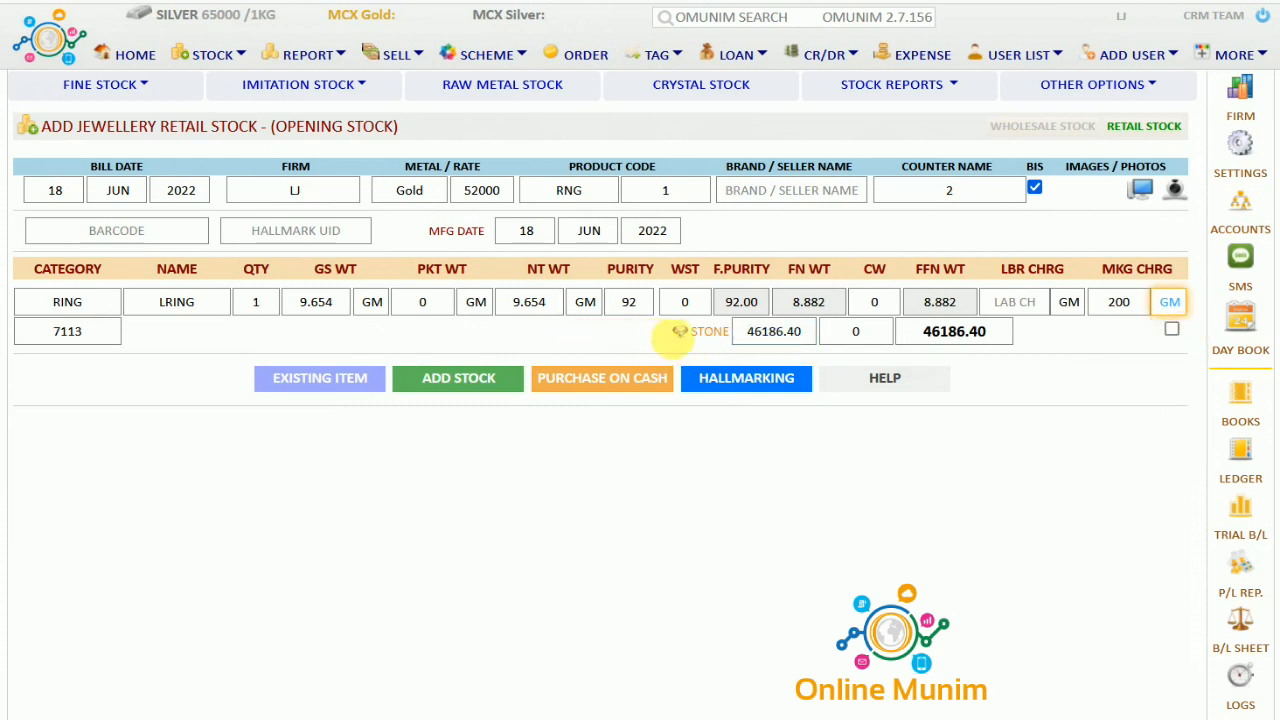
Add a stone line with crystal ID DIA, name Diamond and quantity 1
click(704, 334)
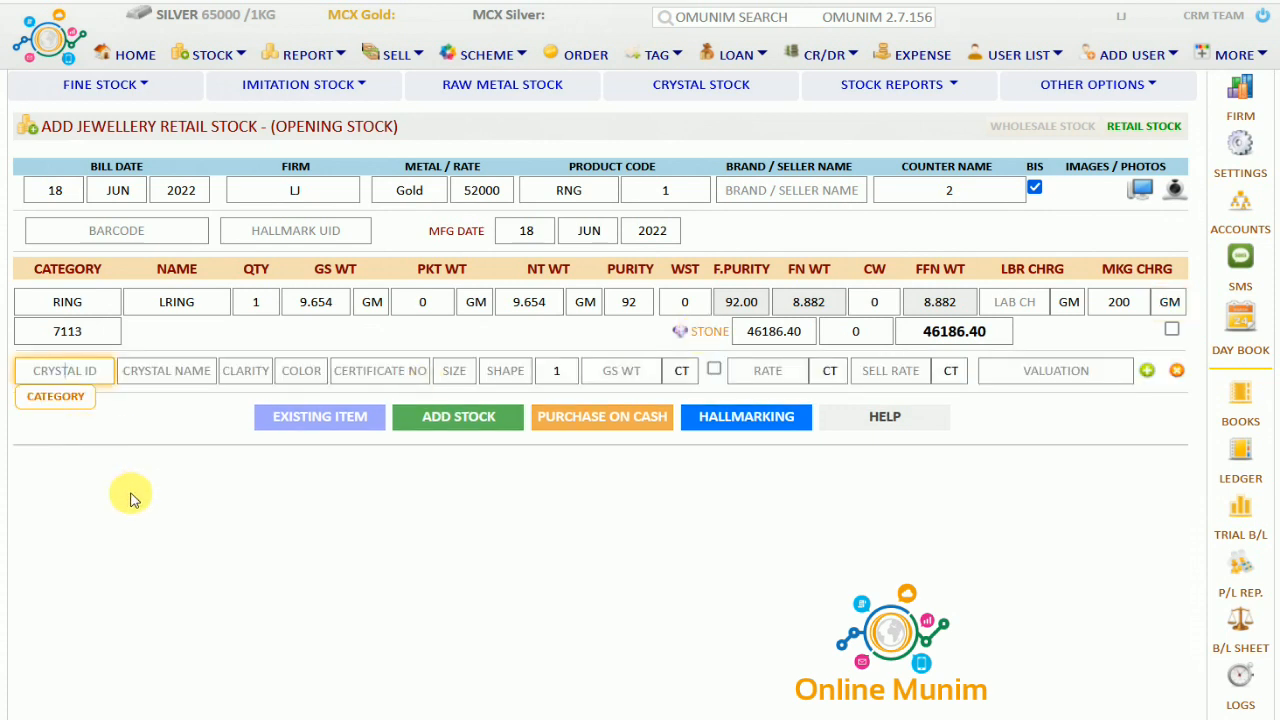
text(DIA)
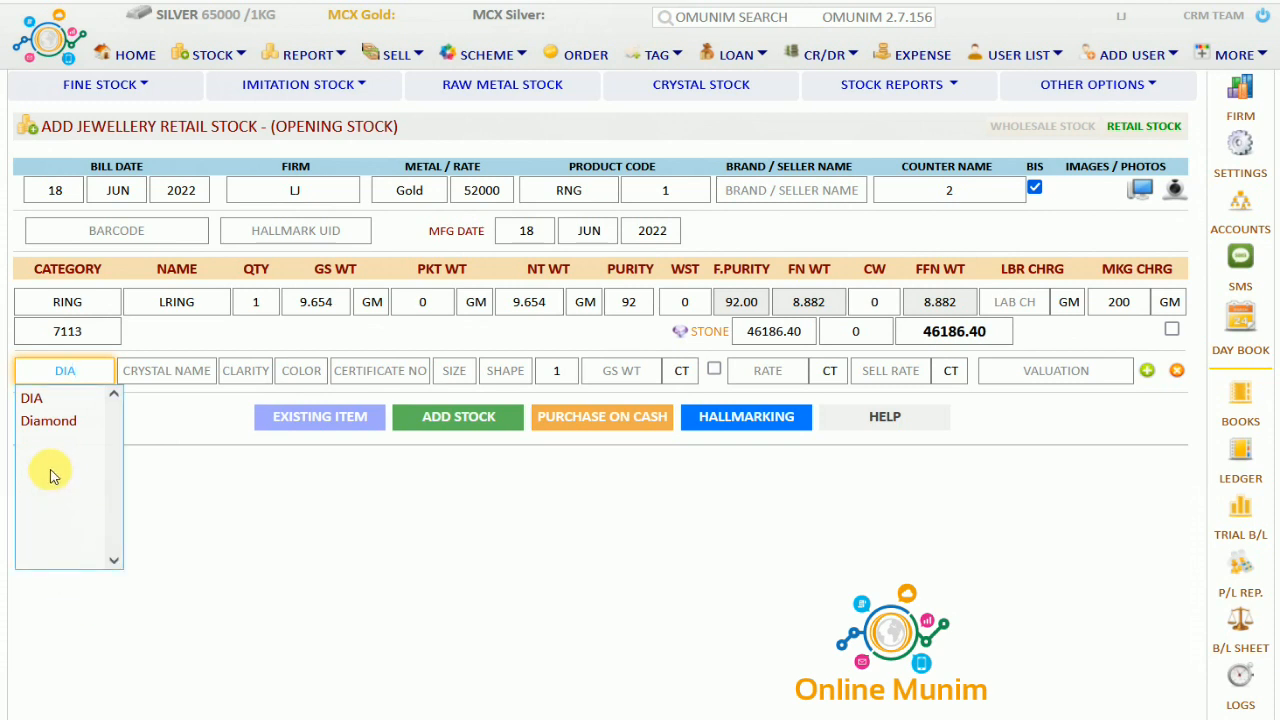
key(Tab)
text(DIAMON)
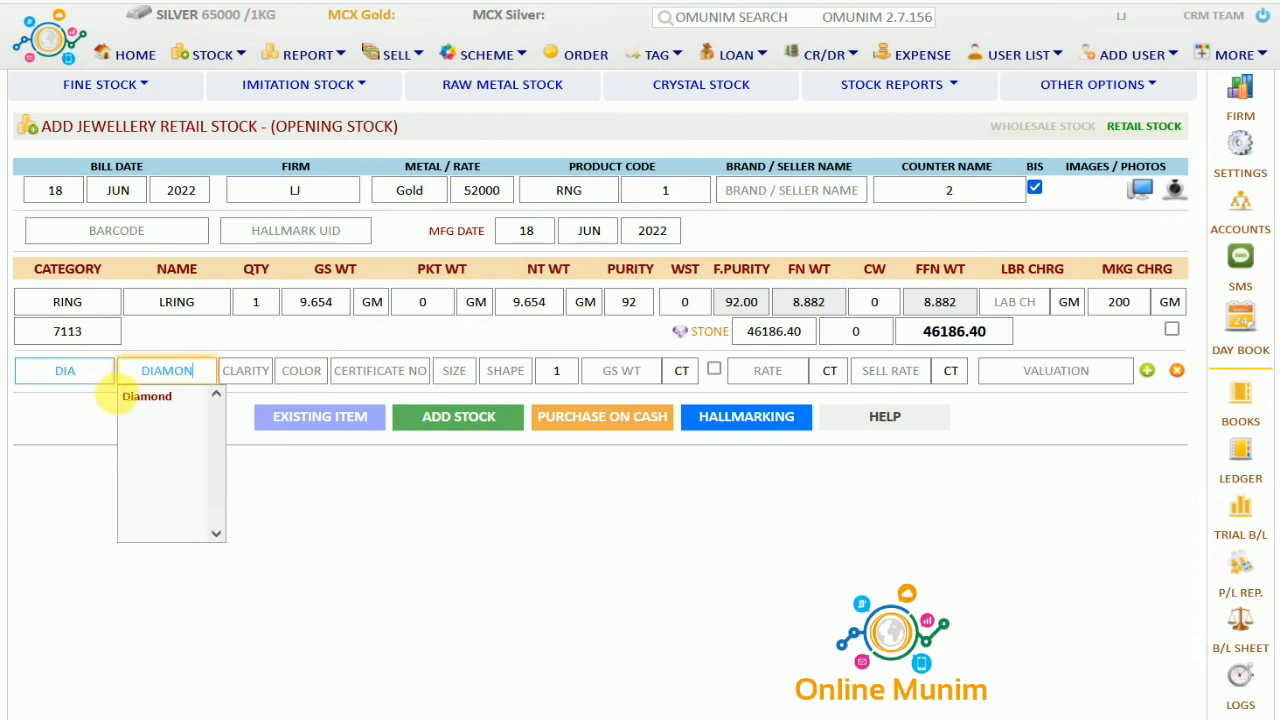
click(127, 400)
key(Tab)
key(Tab)
key(Tab)
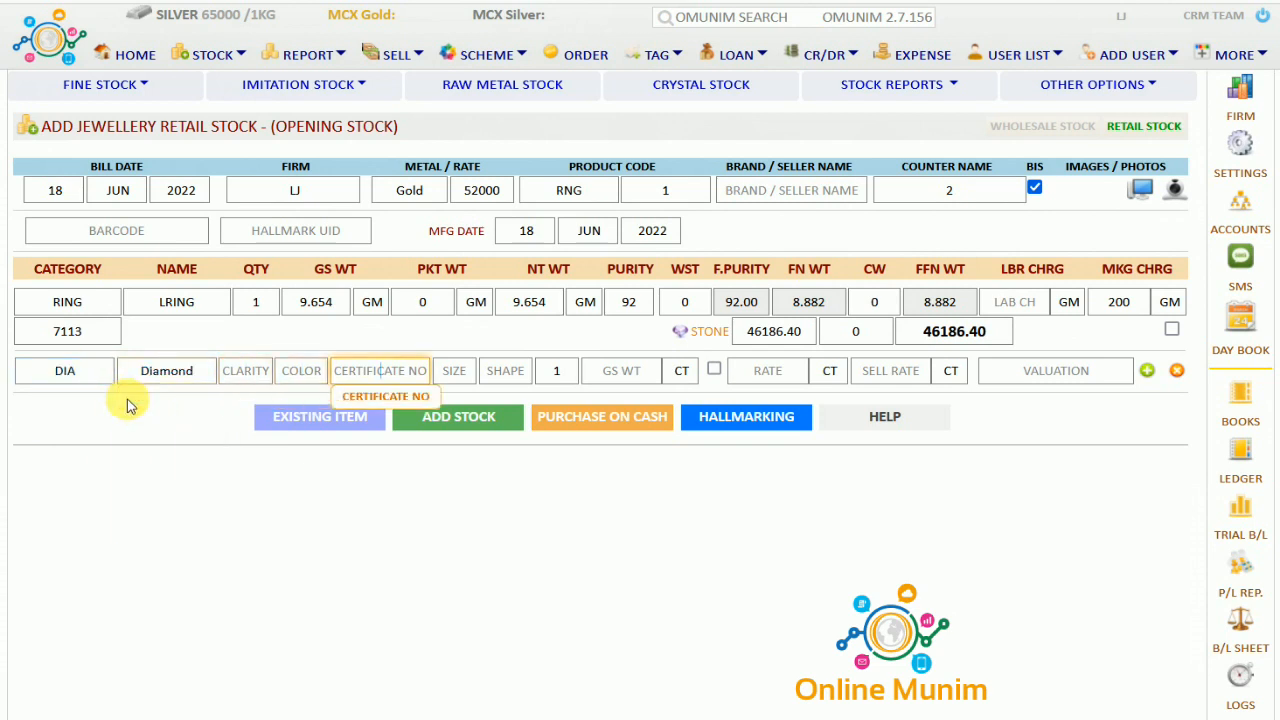
key(Tab)
key(Tab)
key(Tab)
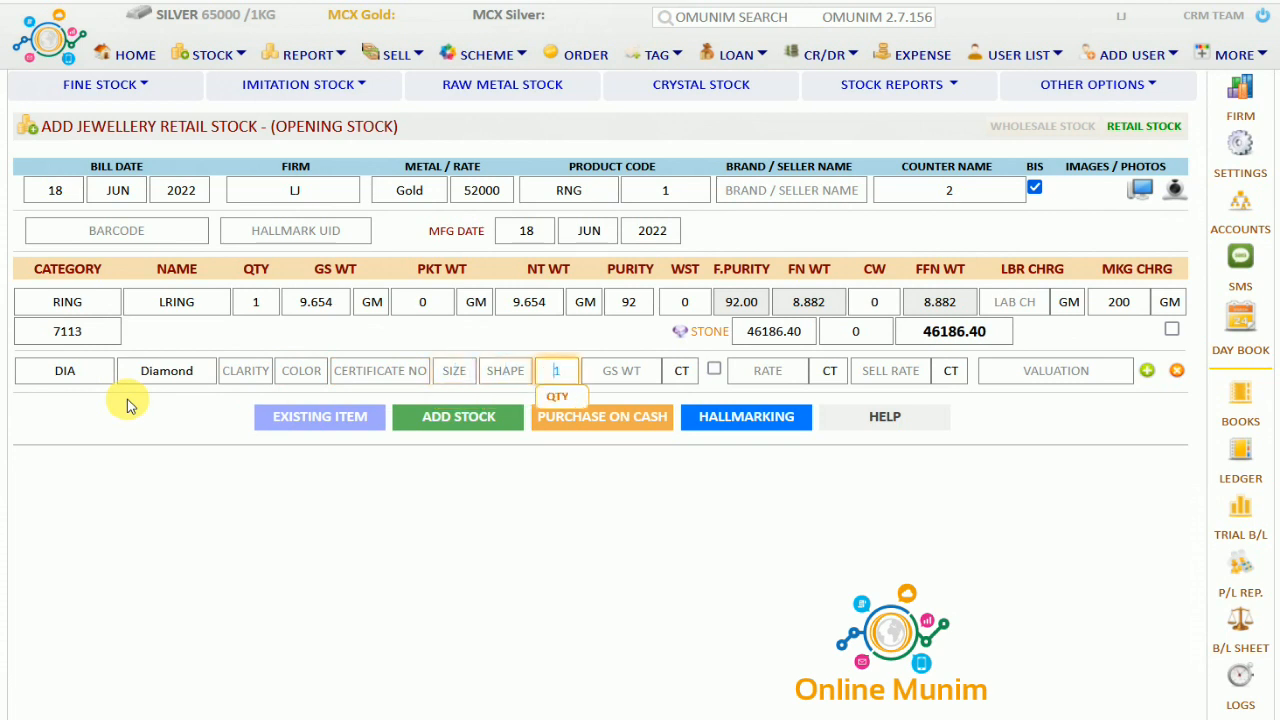
text(1)
key(Tab)
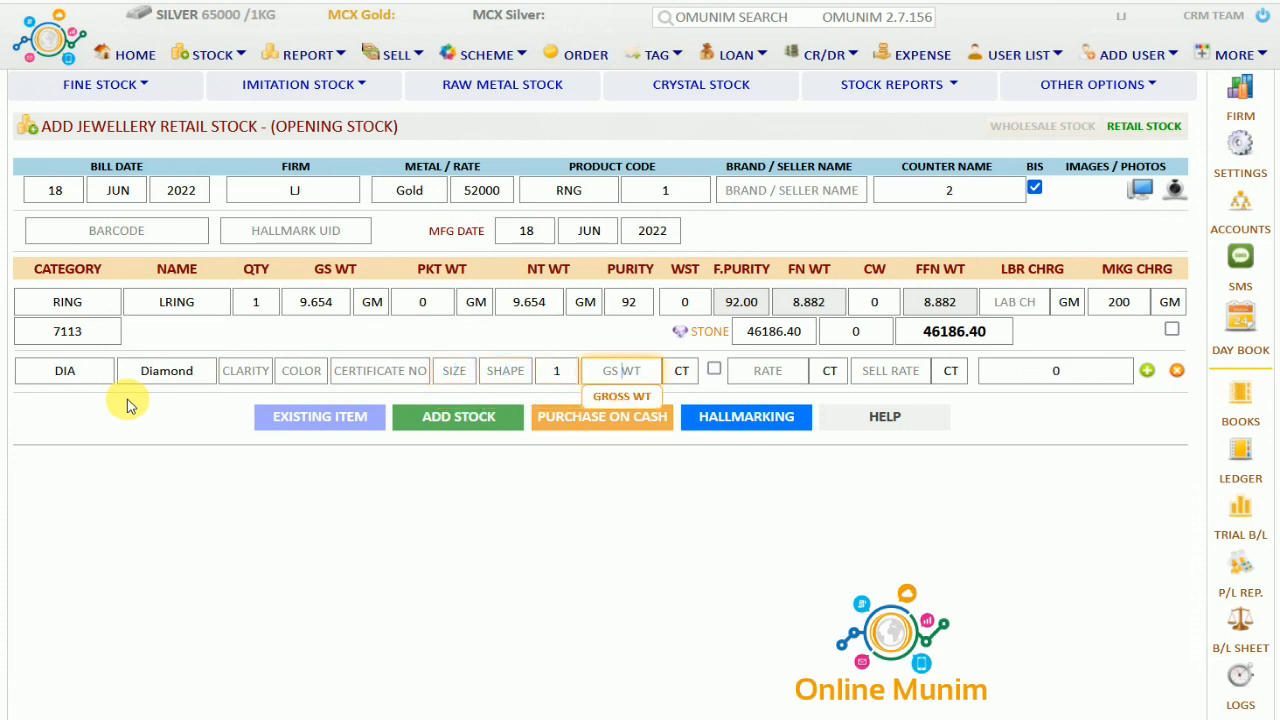
Give the diamond 2 CT weight deducted from net weight, rate 5000 and sell rate 7000
text(2)
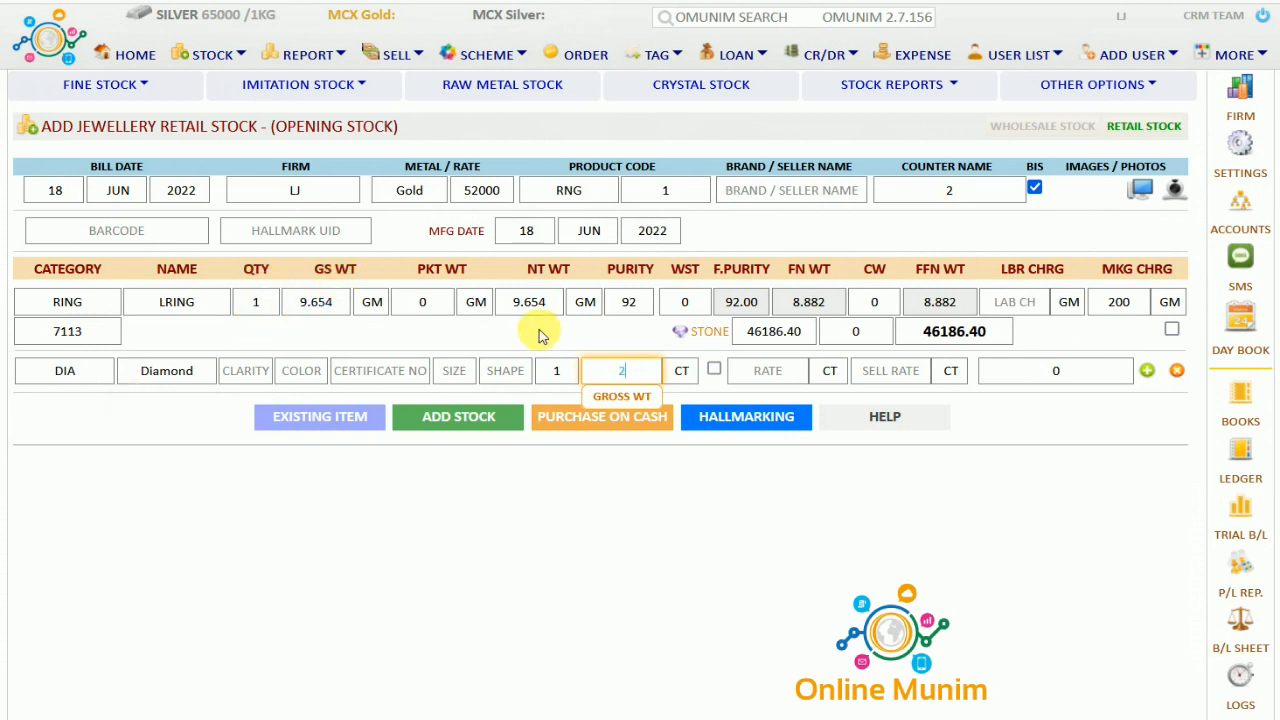
click(680, 371)
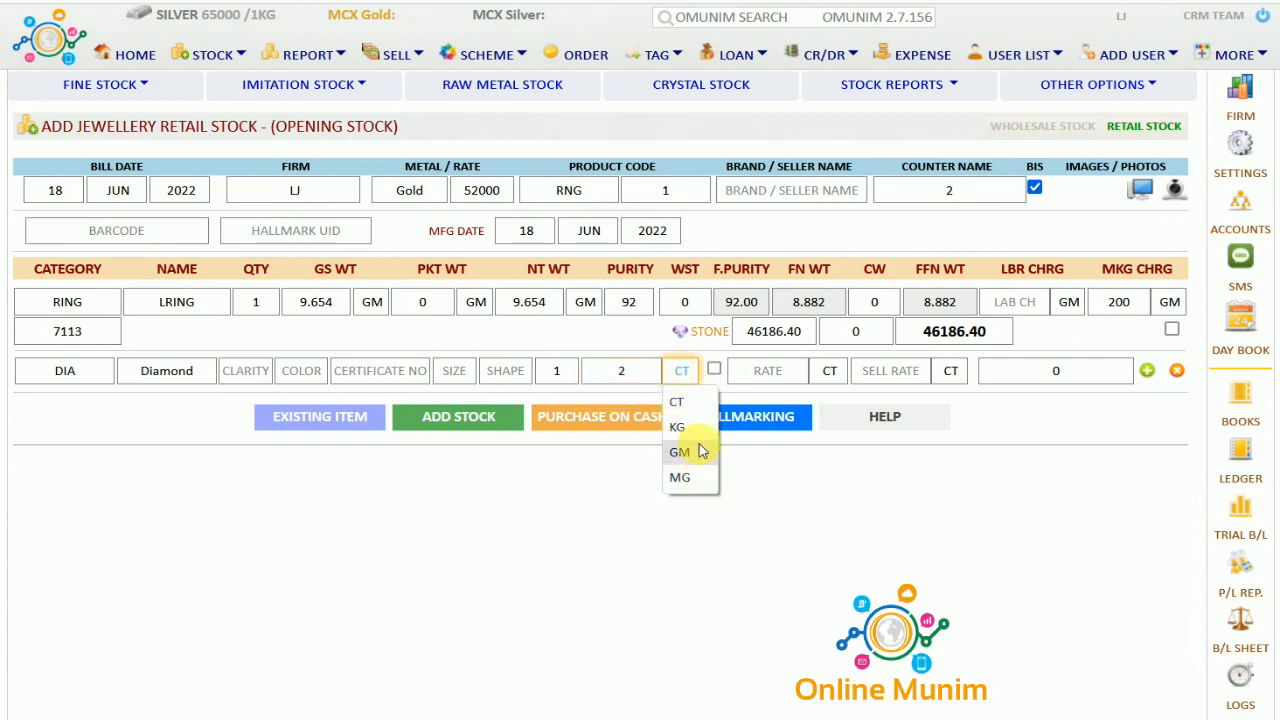
click(700, 401)
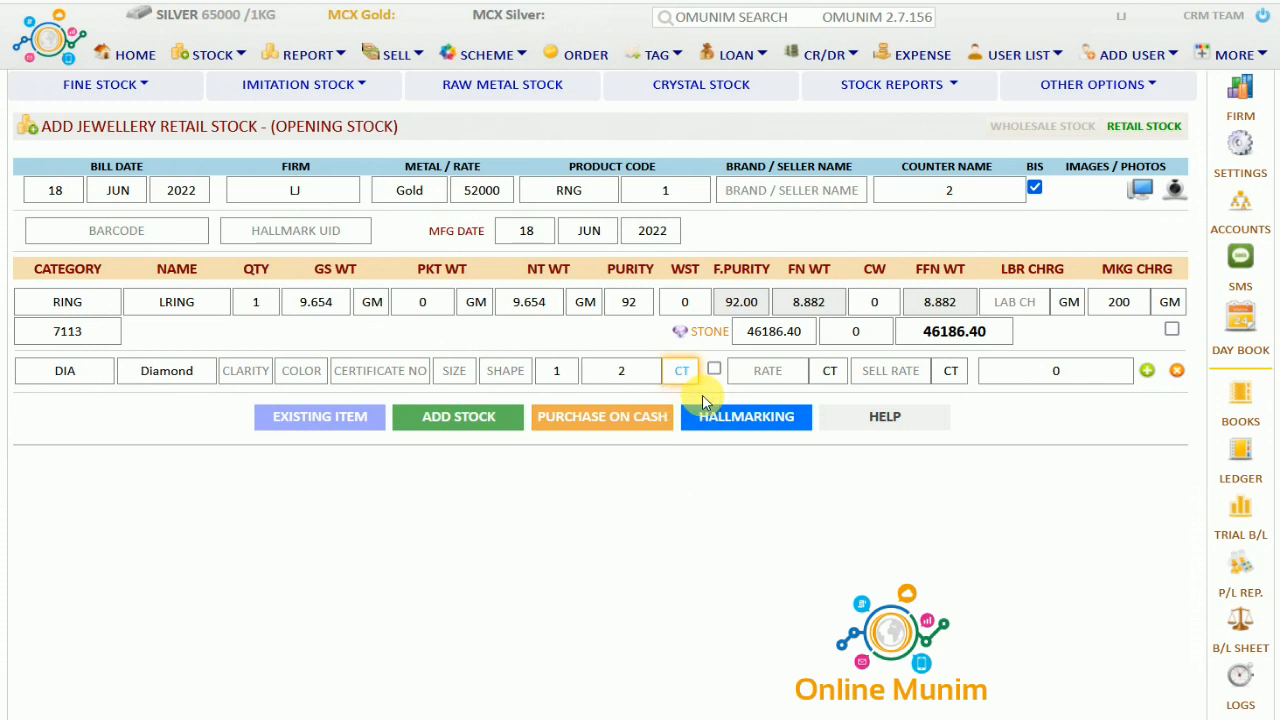
click(572, 371)
click(530, 302)
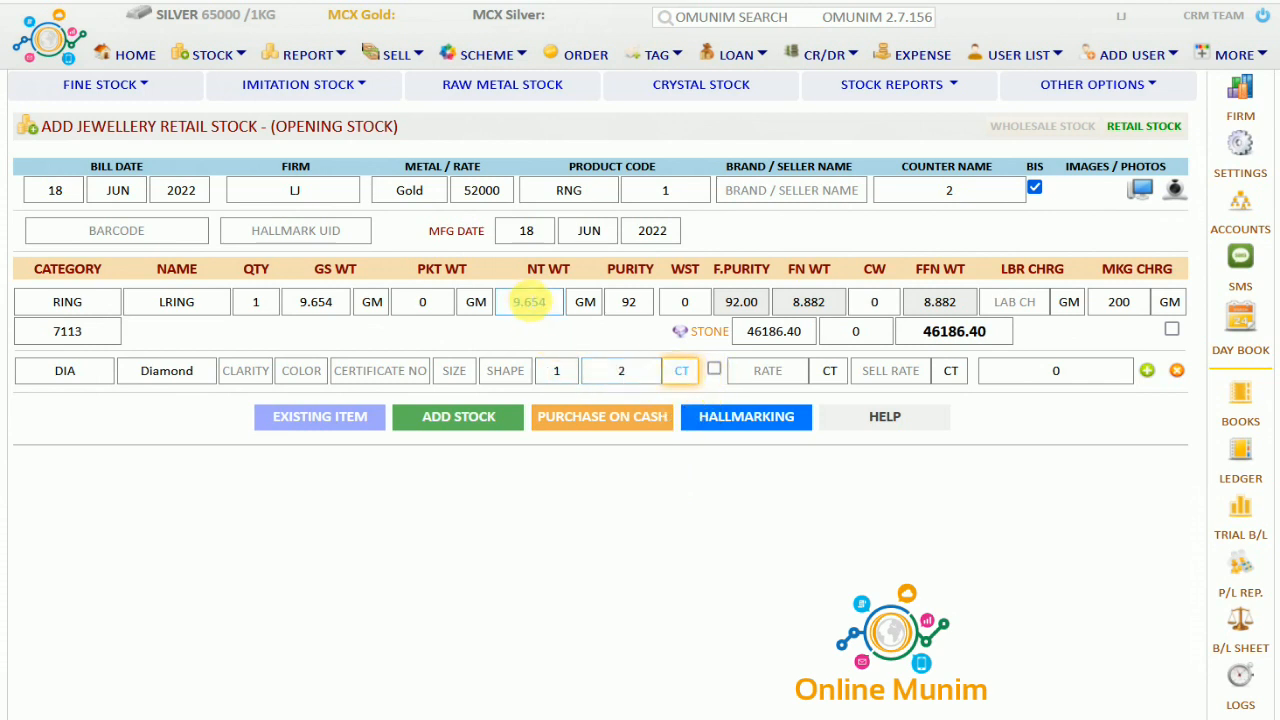
click(713, 368)
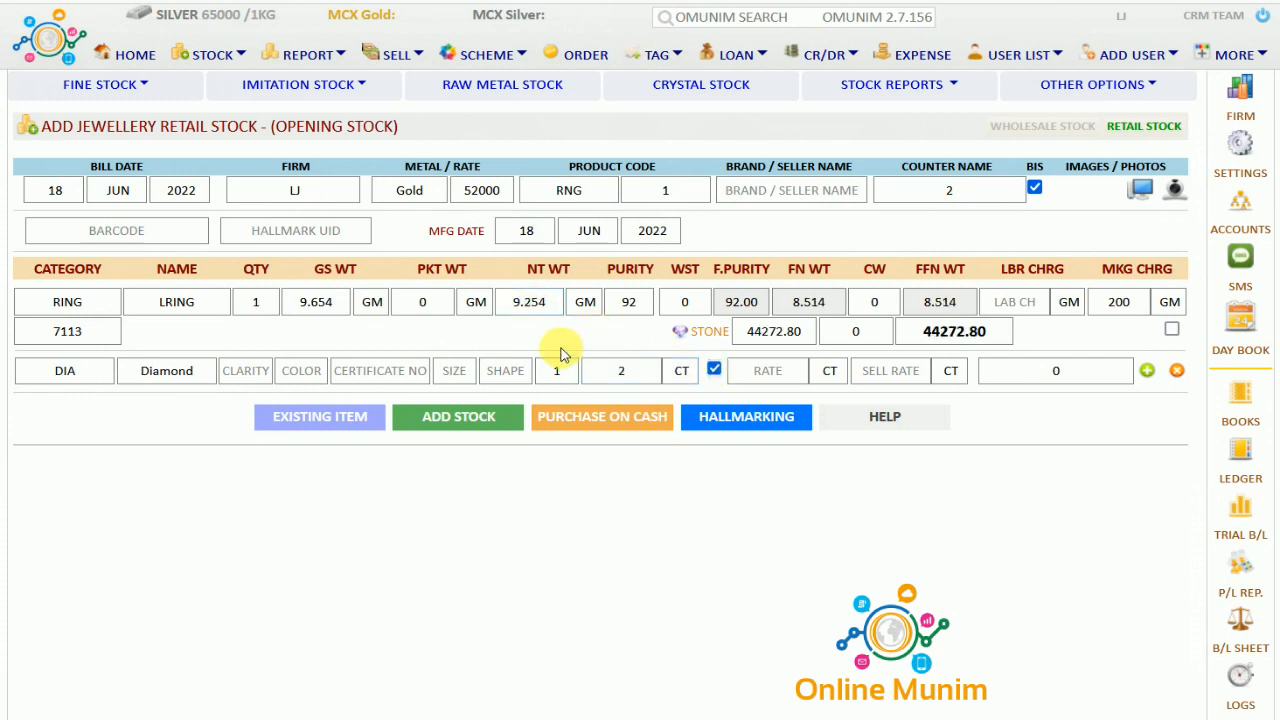
click(768, 370)
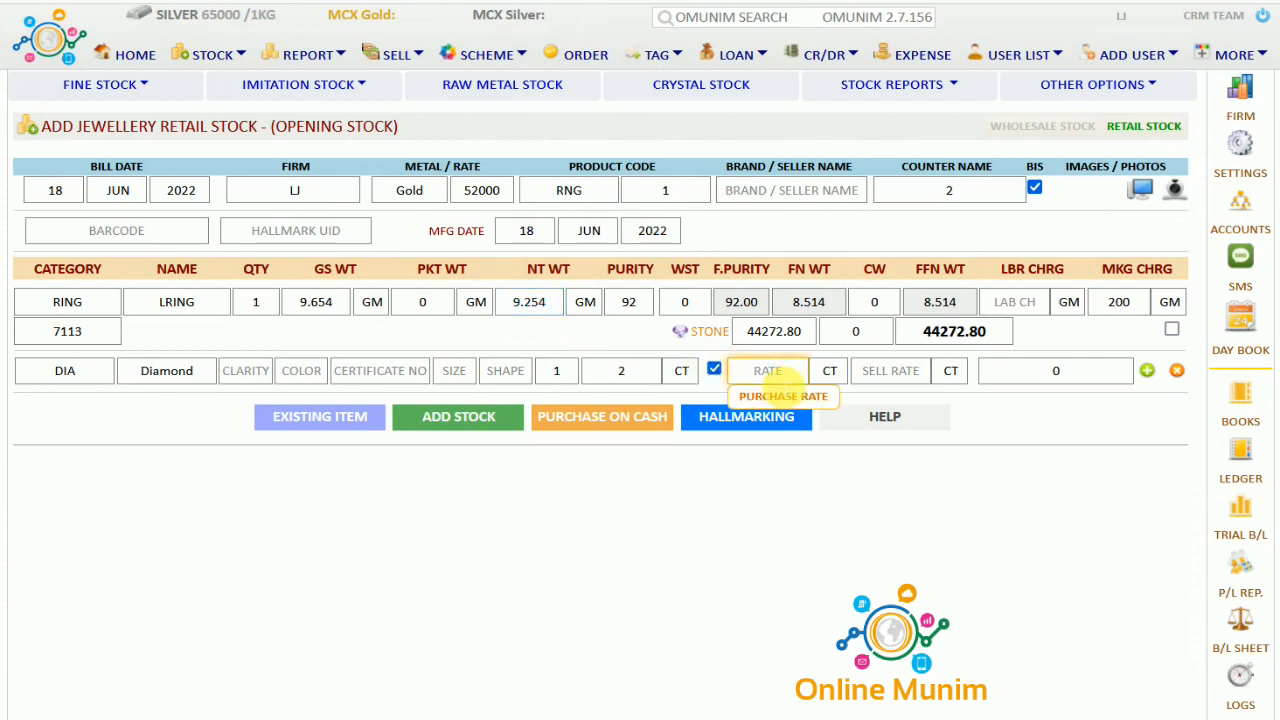
text(5000)
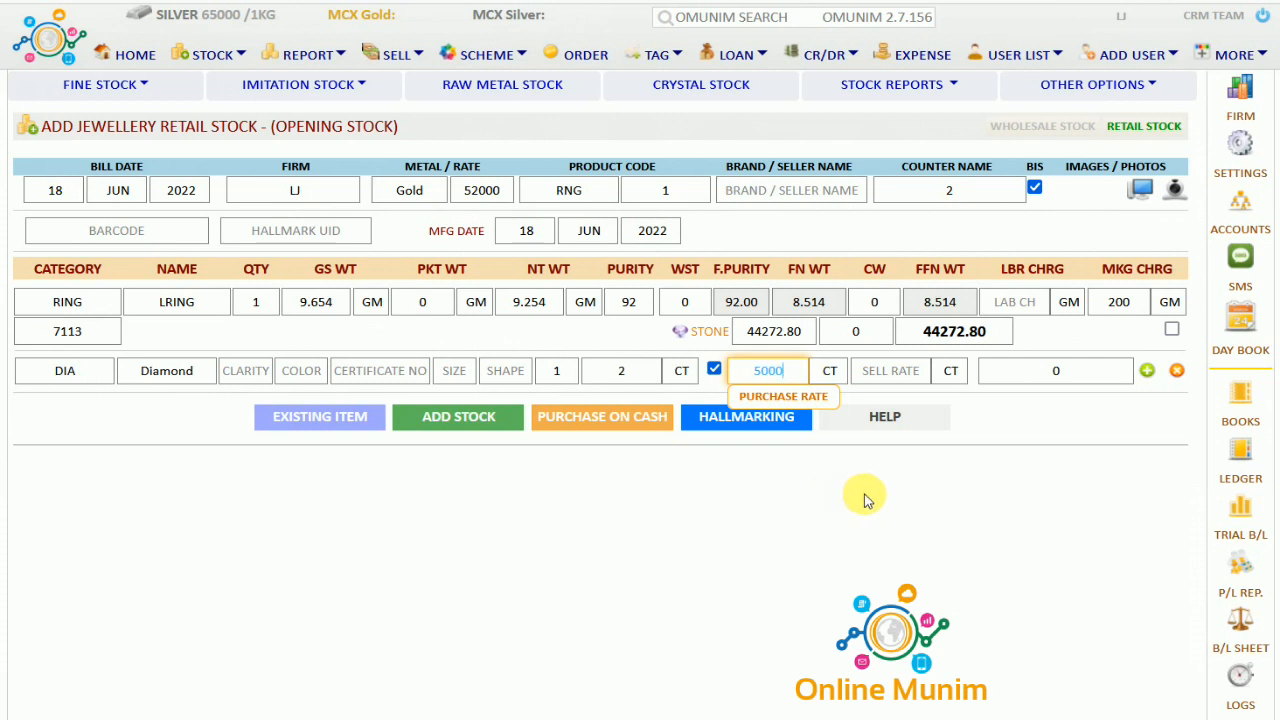
click(891, 371)
click(891, 371)
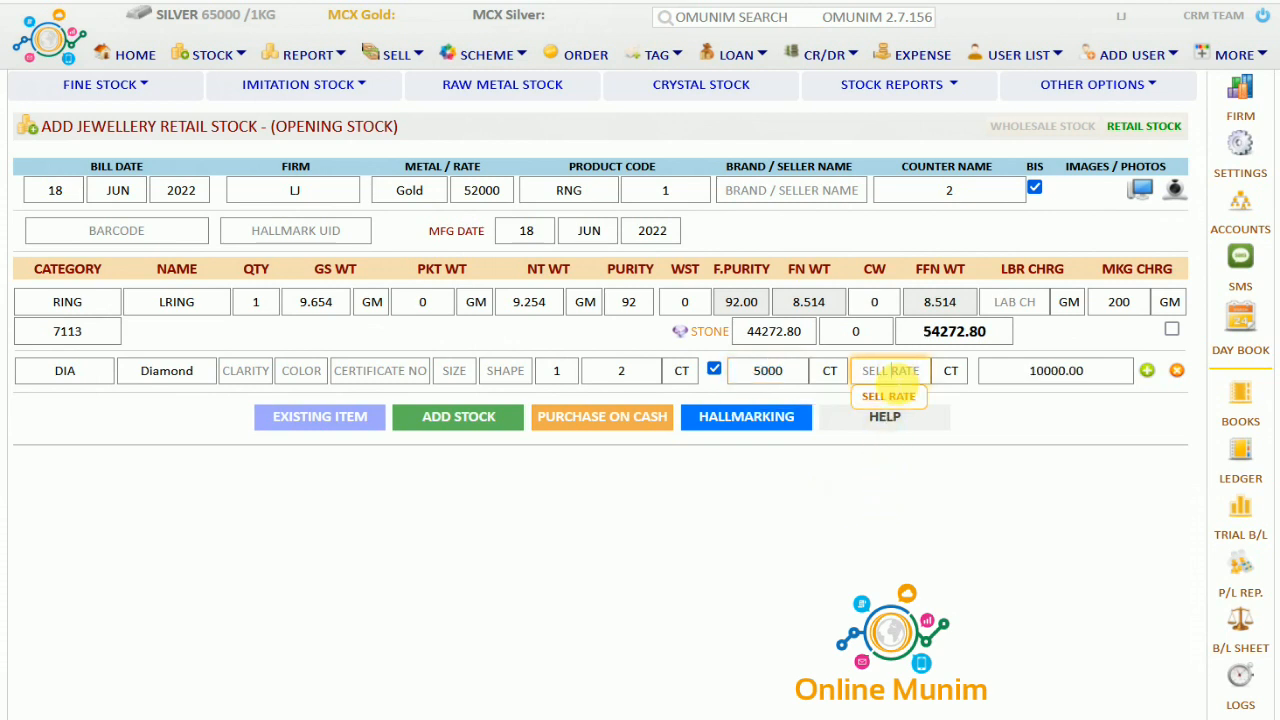
text(7000)
click(921, 477)
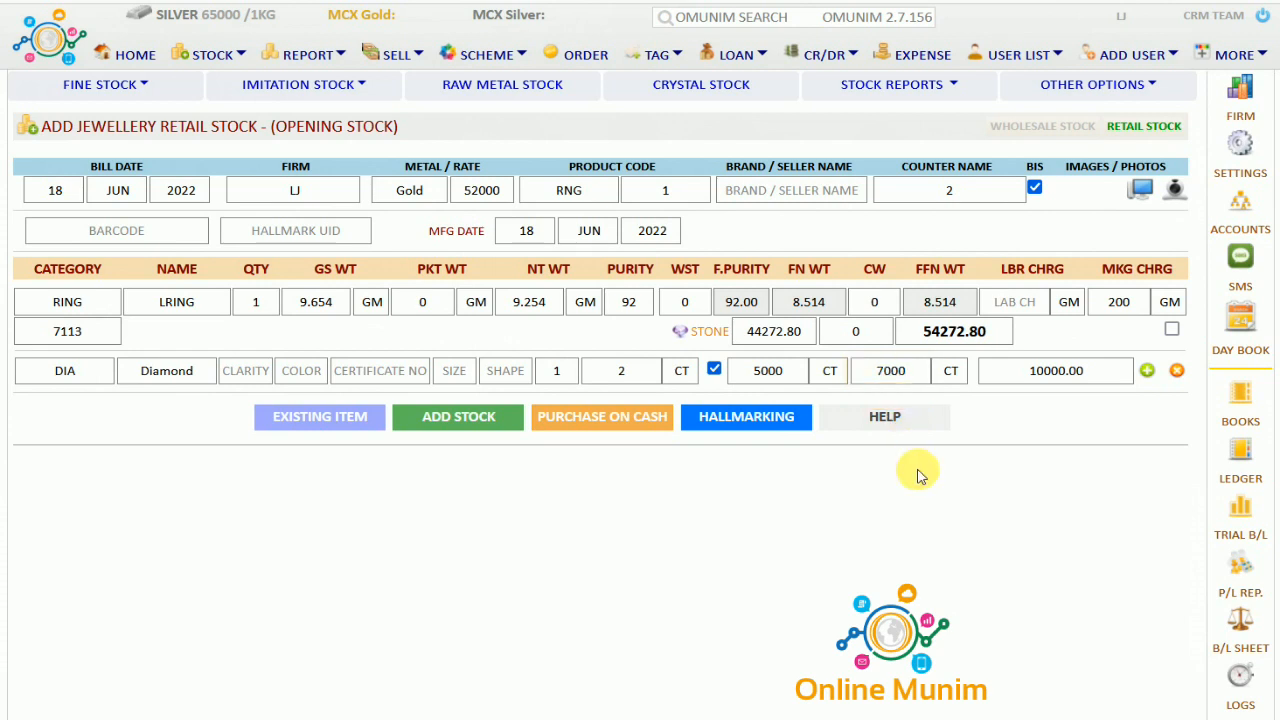
Remove the empty crystal row and add ring RNG1 to the stock list at 54,272.80
click(1147, 371)
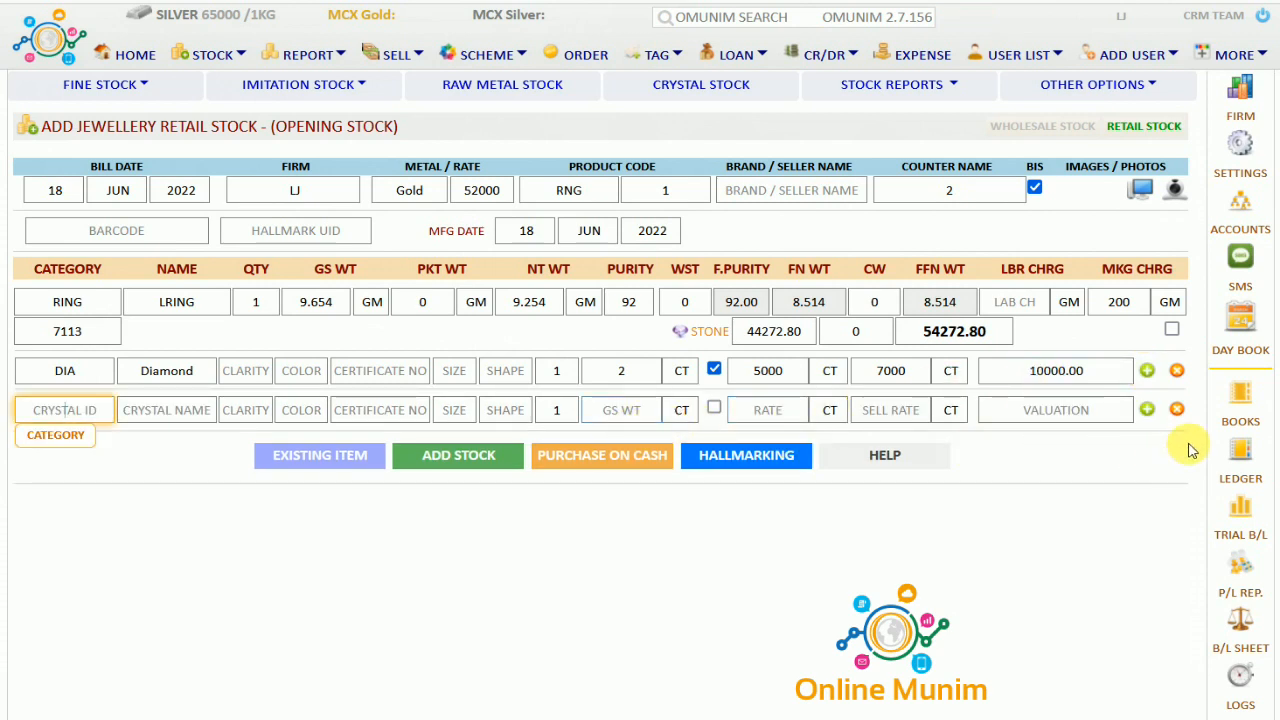
click(1179, 411)
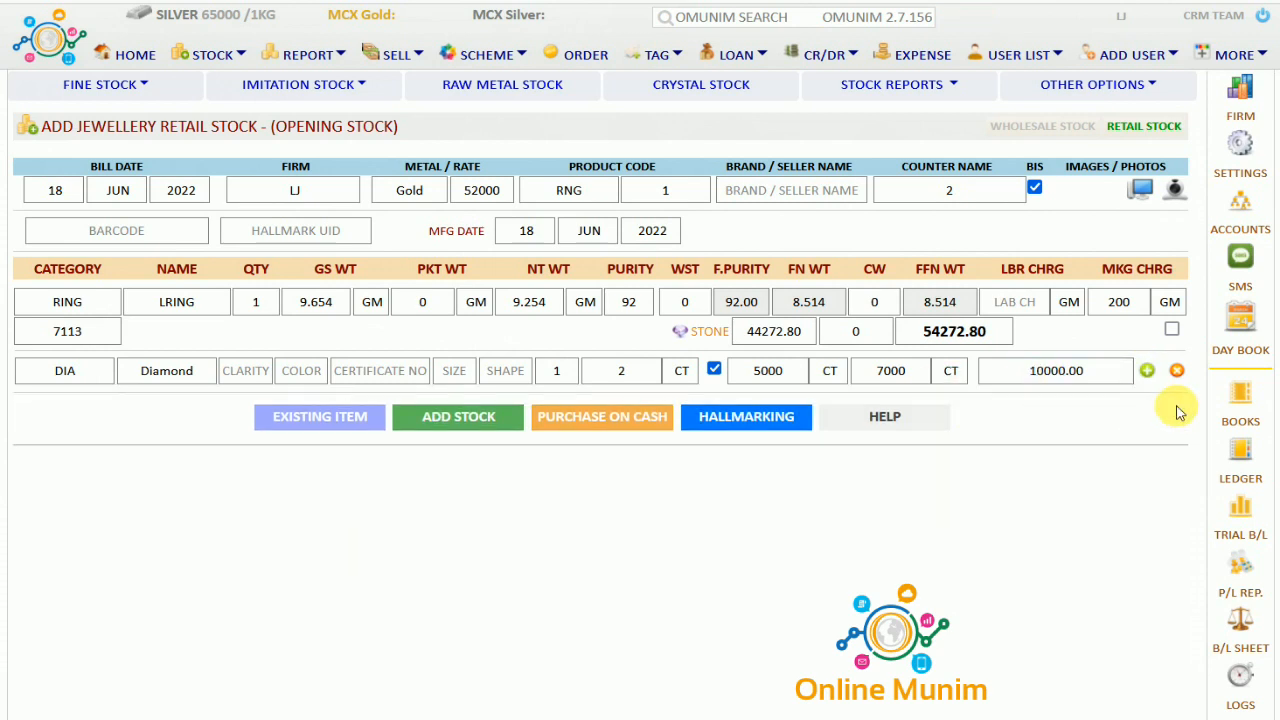
click(474, 417)
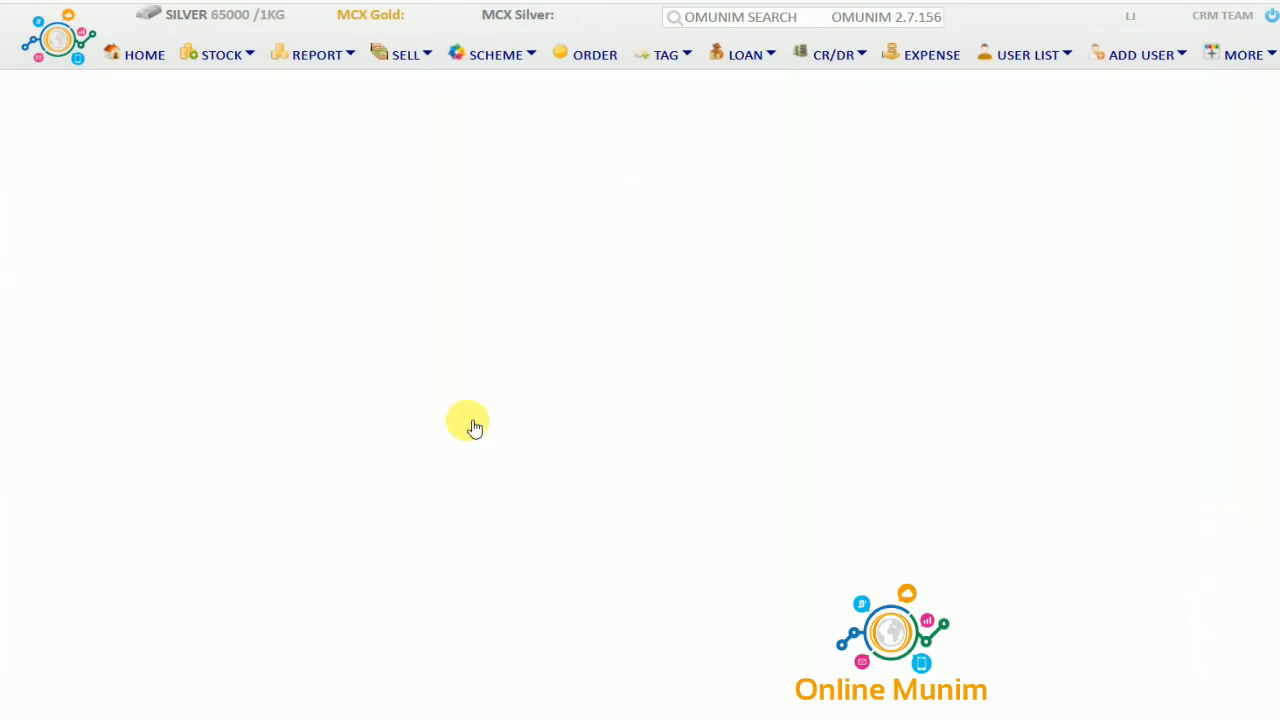
drag(68, 485, 785, 526)
click(638, 582)
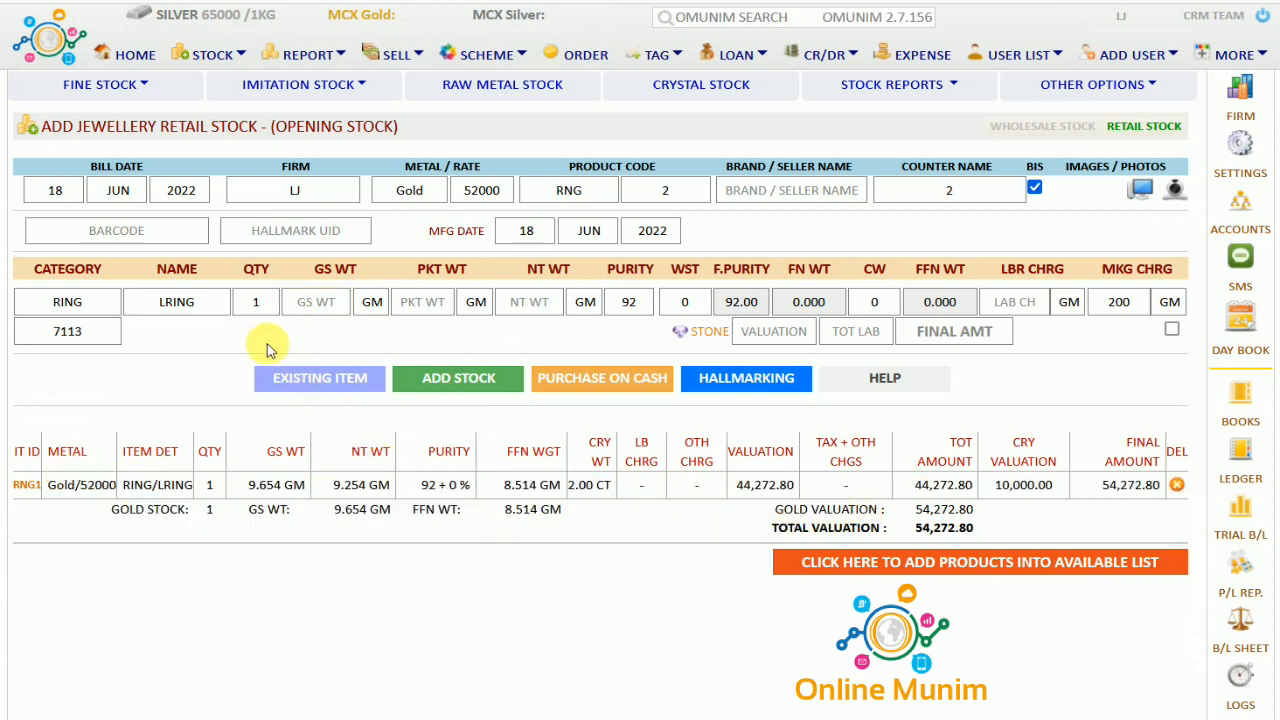
Enter 5.320 gross weight for ring RNG2, leave MRP unset, and add it to the list
click(331, 309)
text(5.320)
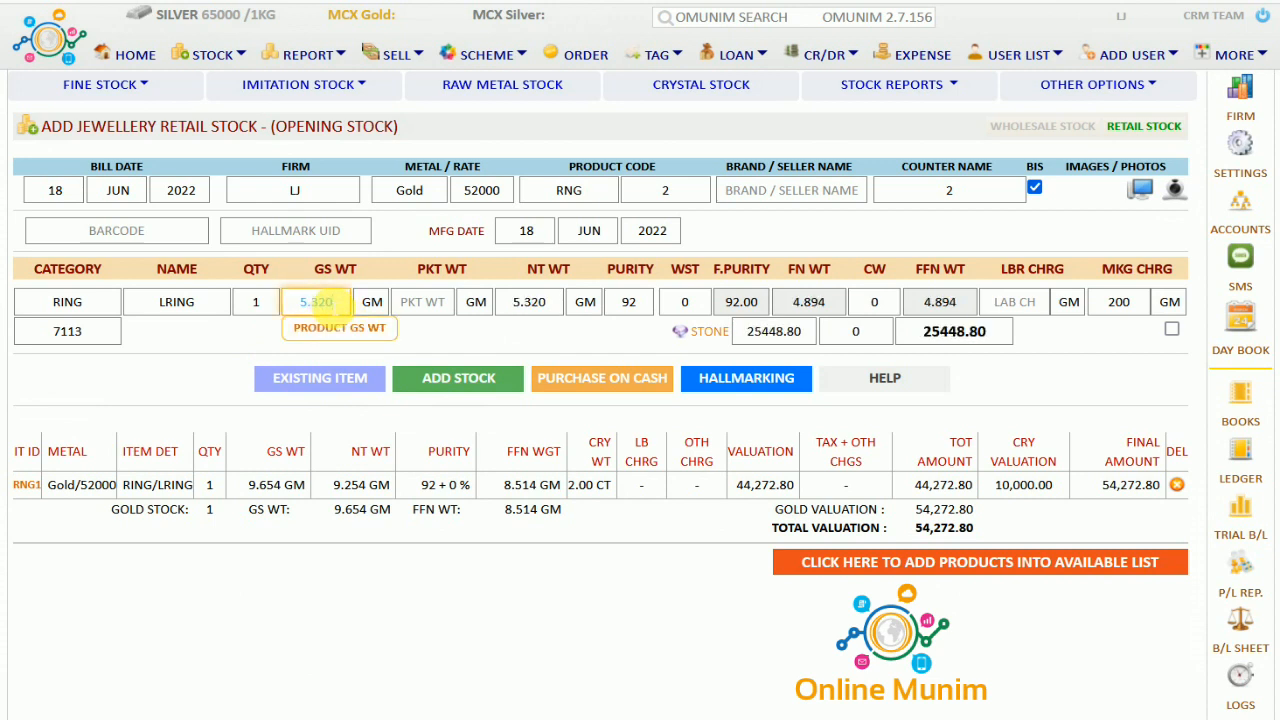
click(414, 333)
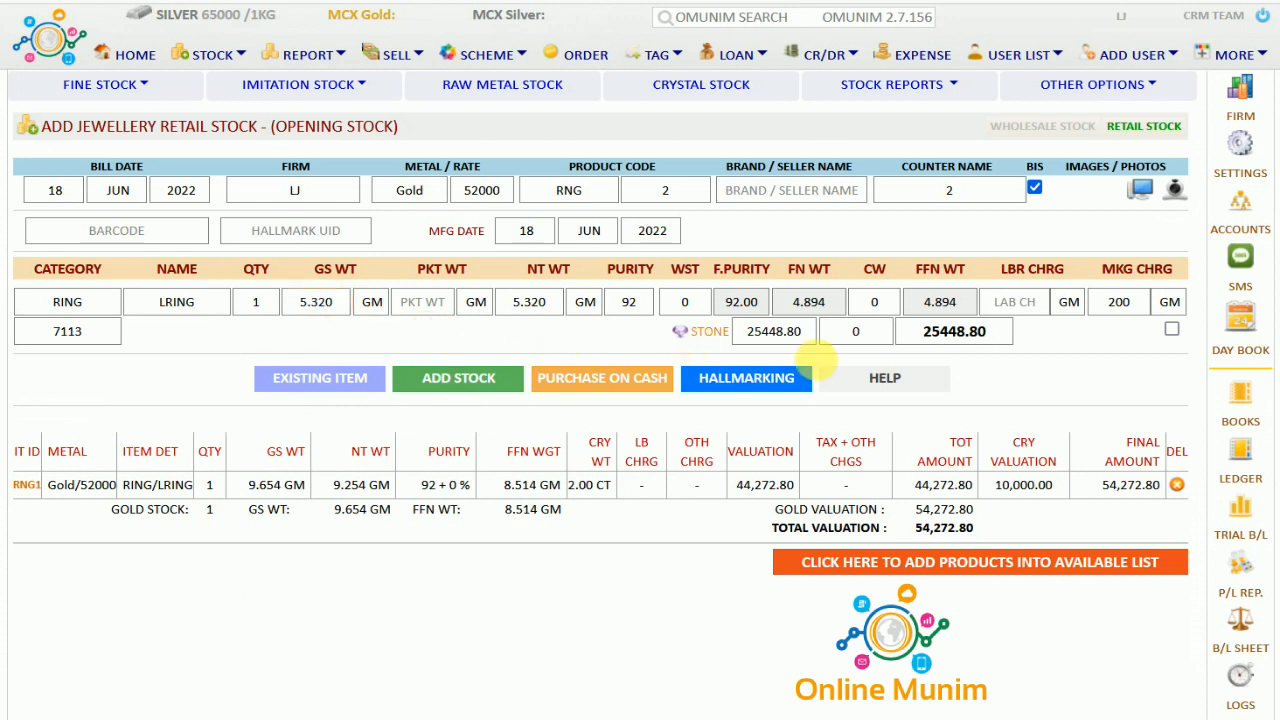
click(1171, 331)
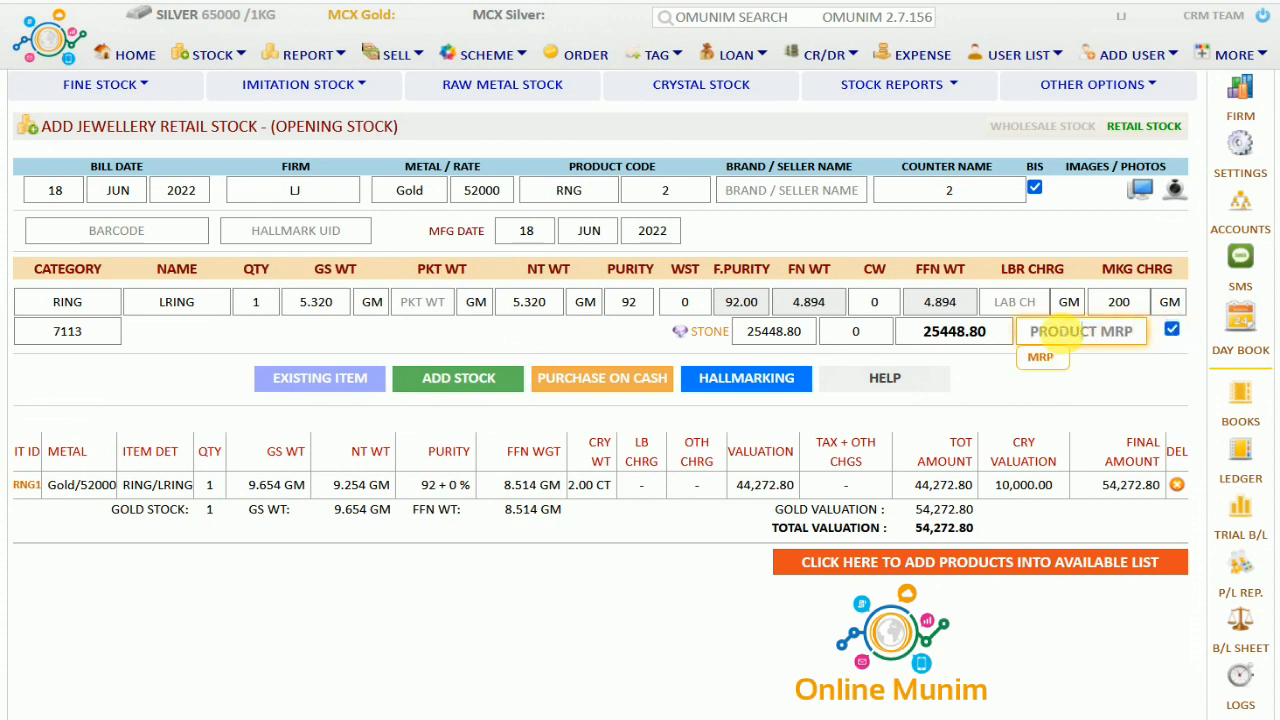
click(957, 331)
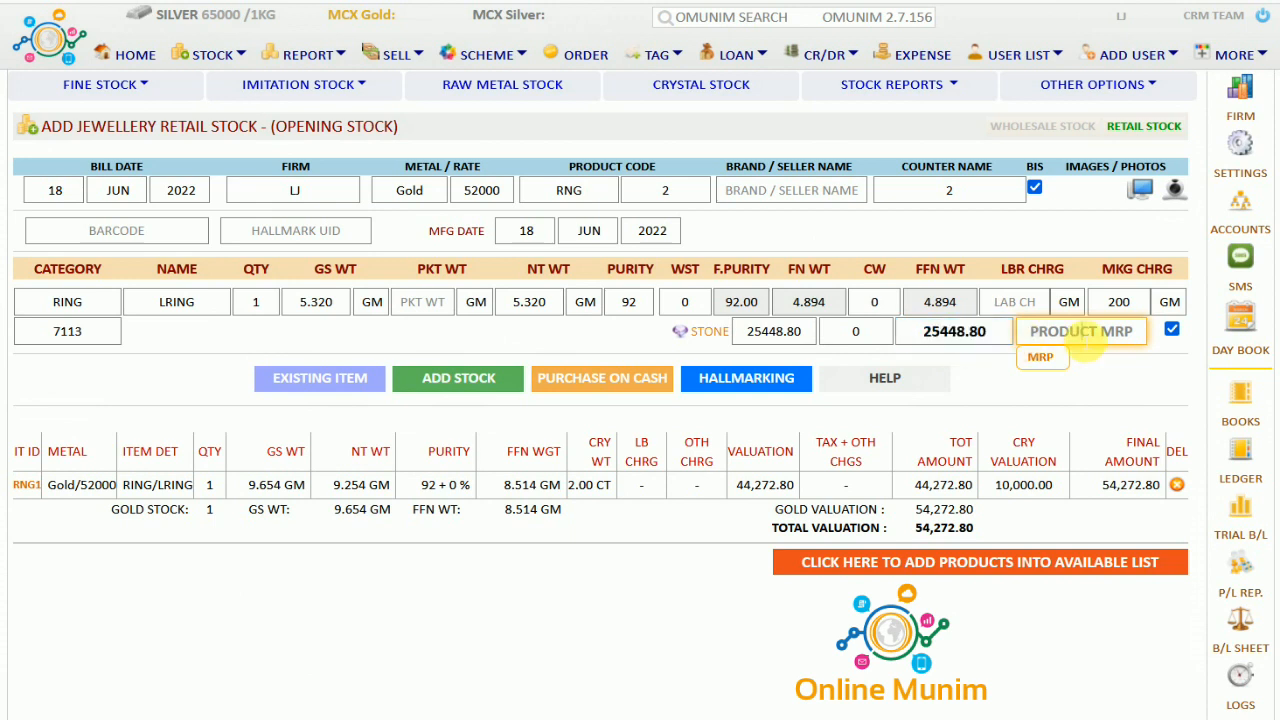
text(35000)
click(1113, 385)
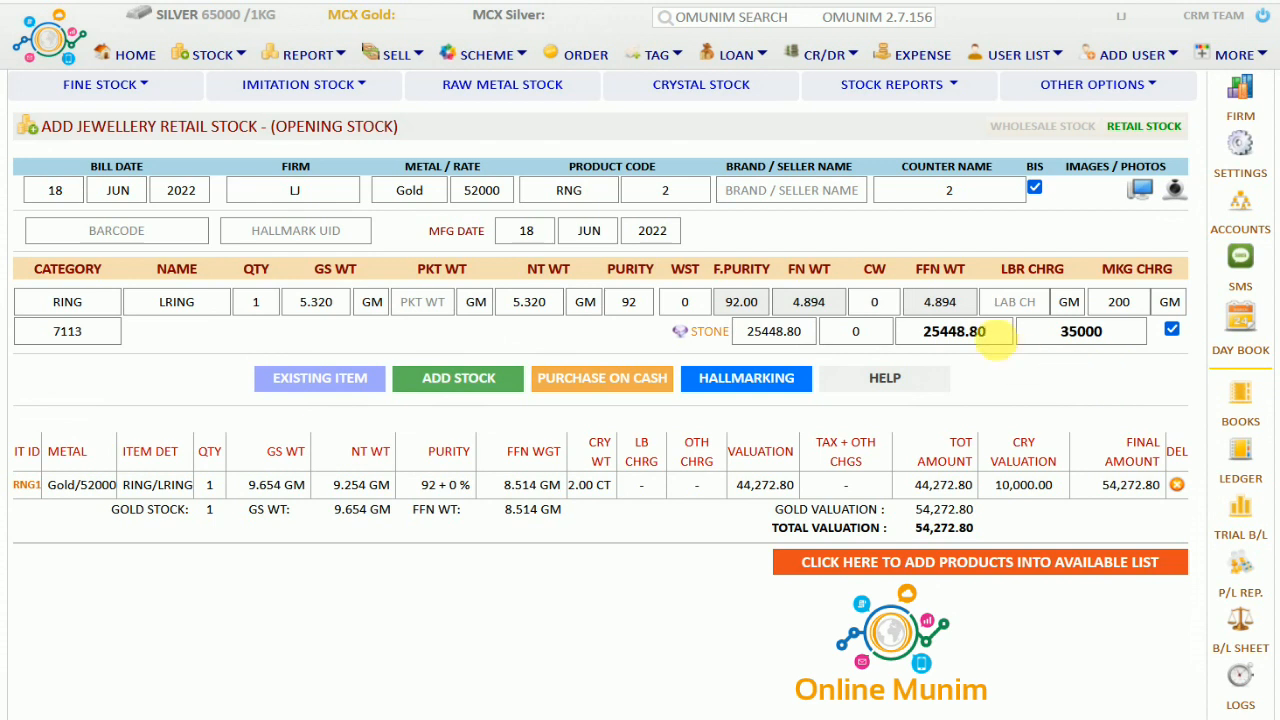
click(1097, 338)
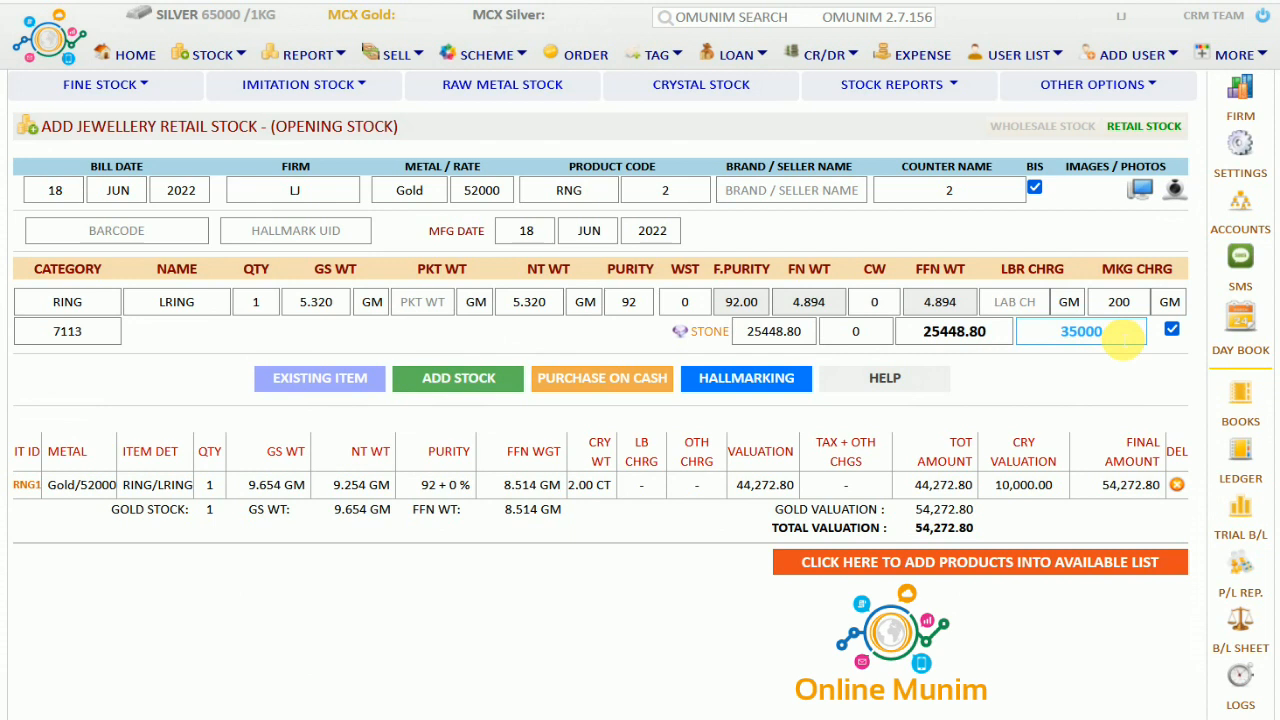
key(BackSpace)
key(BackSpace)
key(BackSpace)
key(BackSpace)
key(BackSpace)
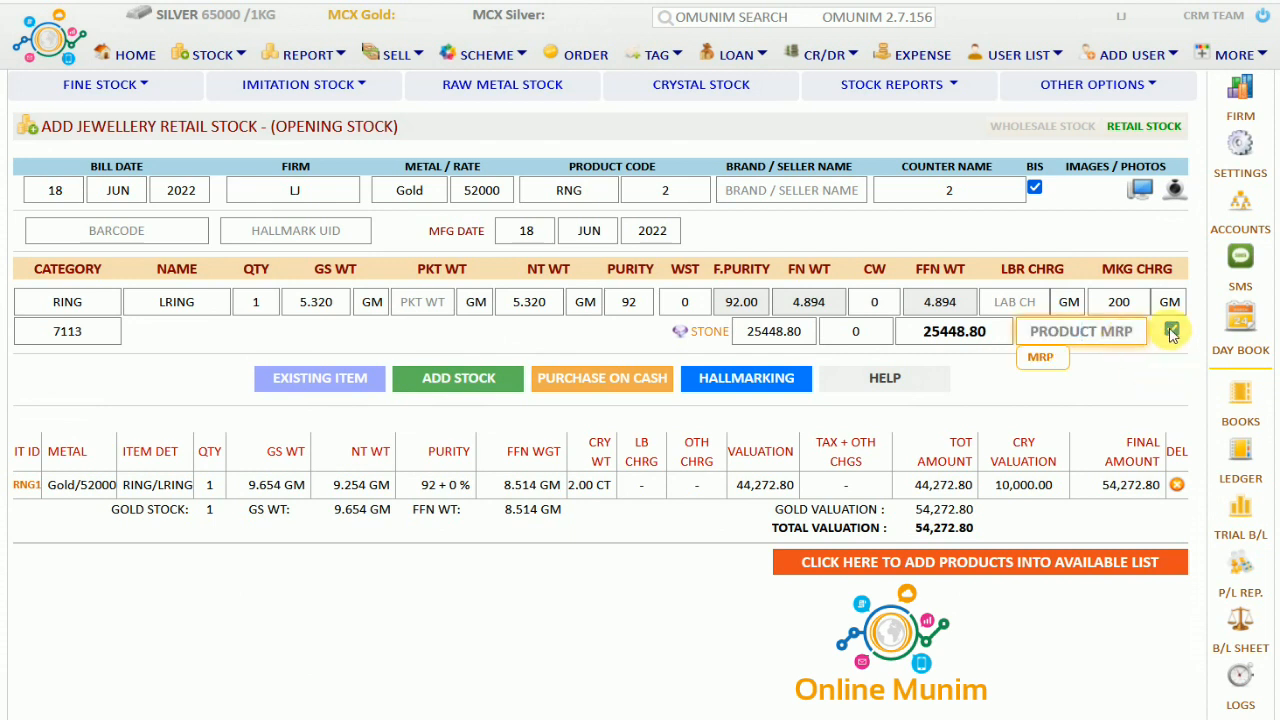
click(1172, 331)
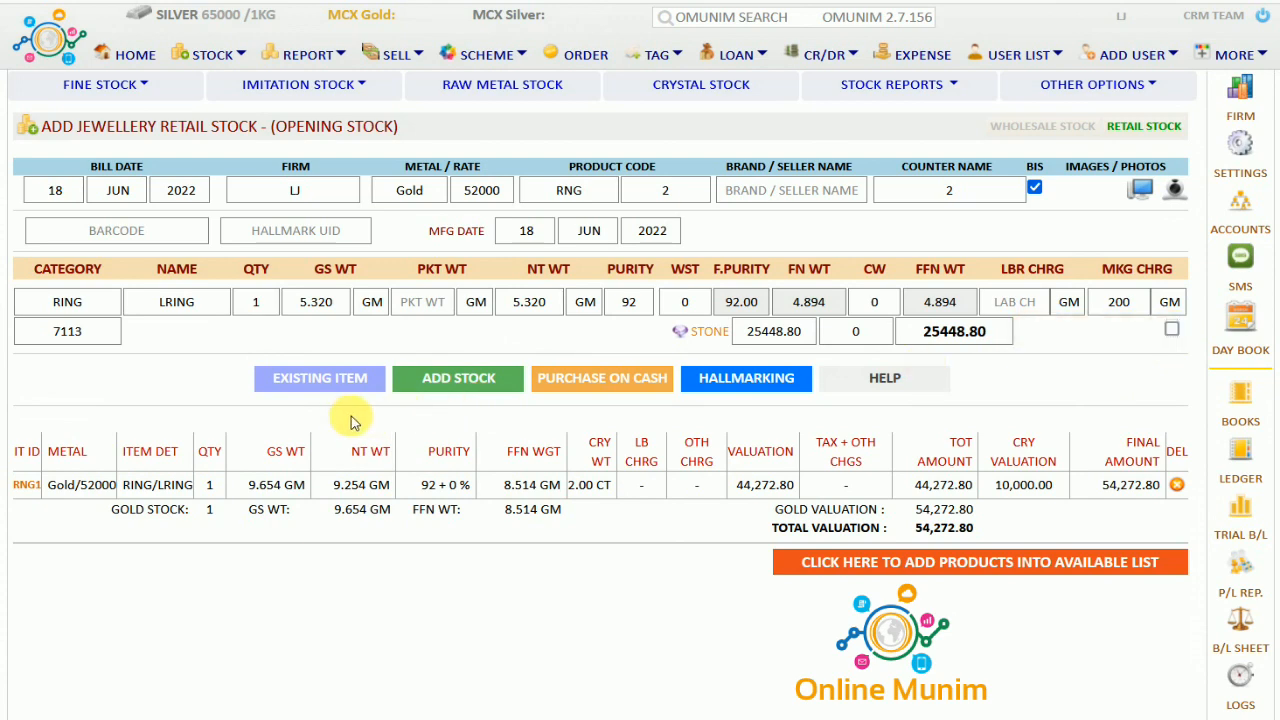
click(501, 378)
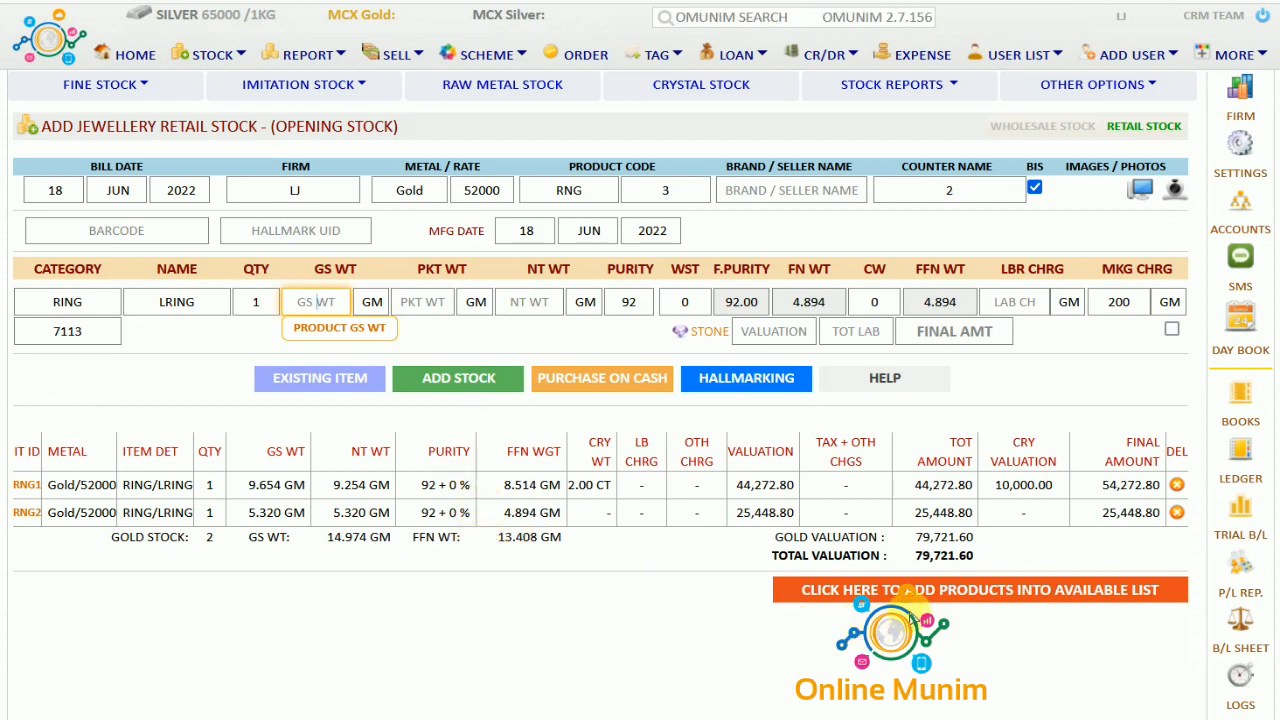
Move both rings into available stock and check the RING row in Gold Stock
click(945, 590)
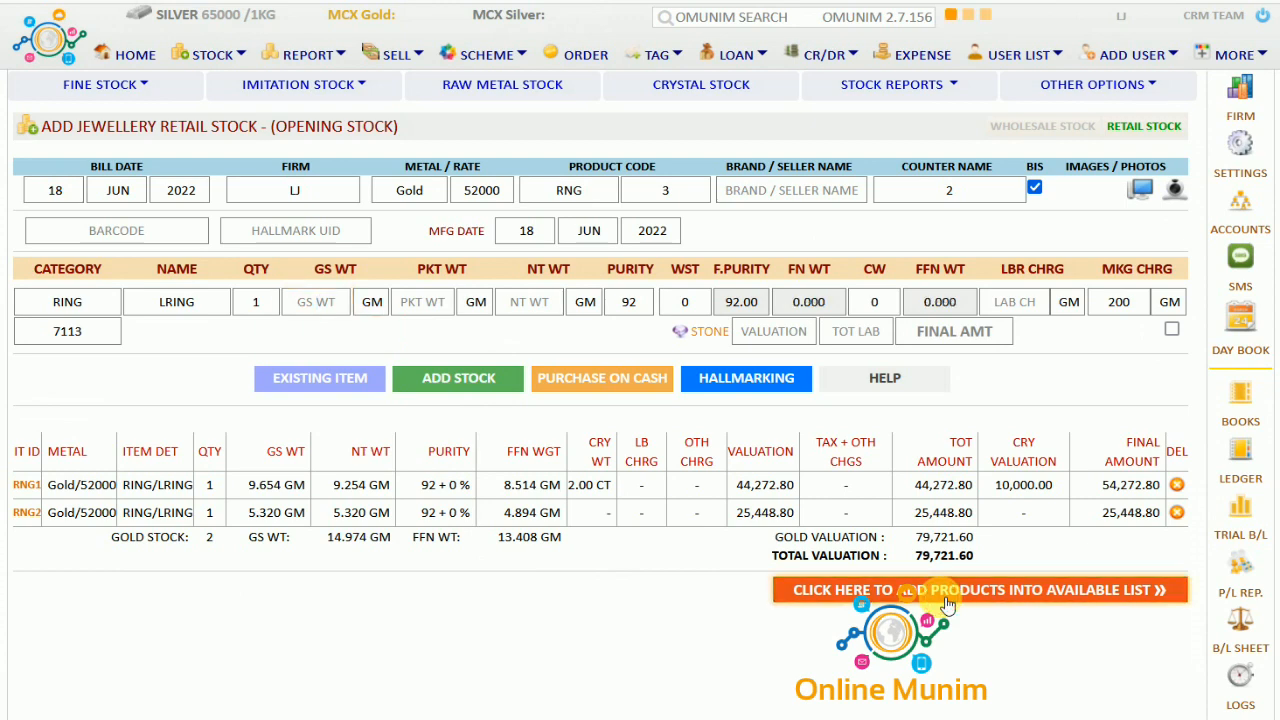
click(305, 65)
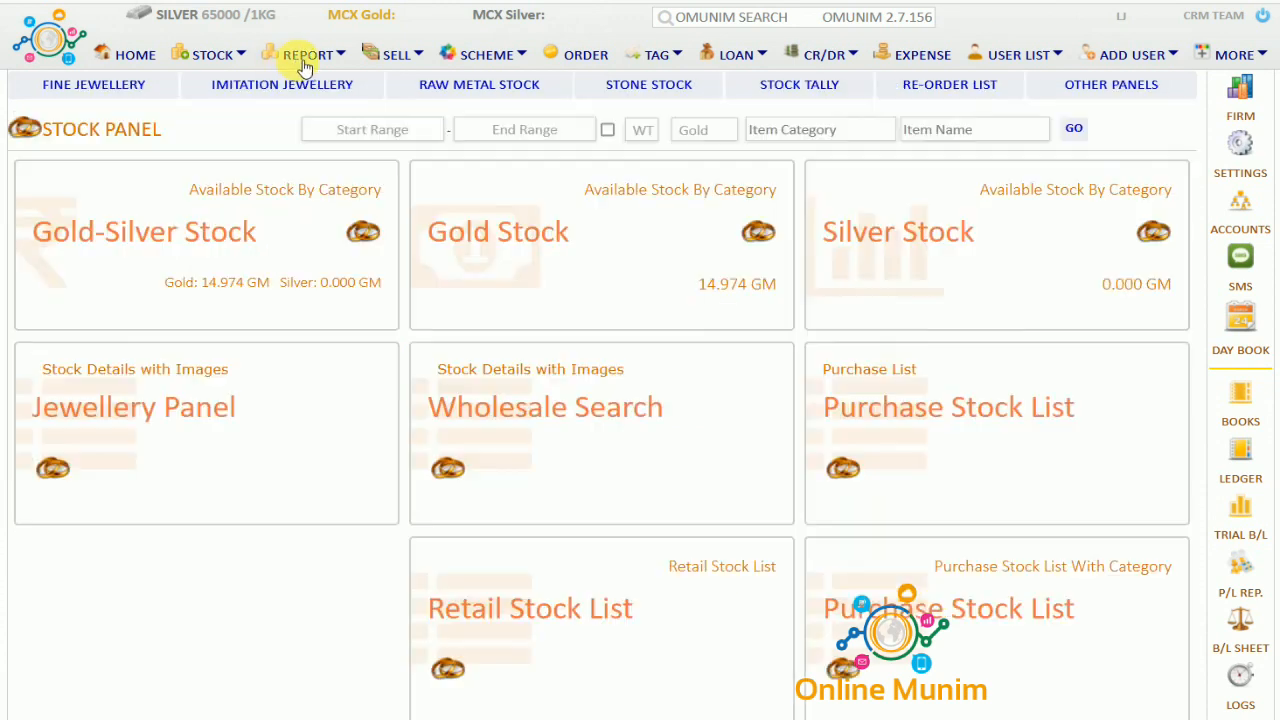
click(598, 252)
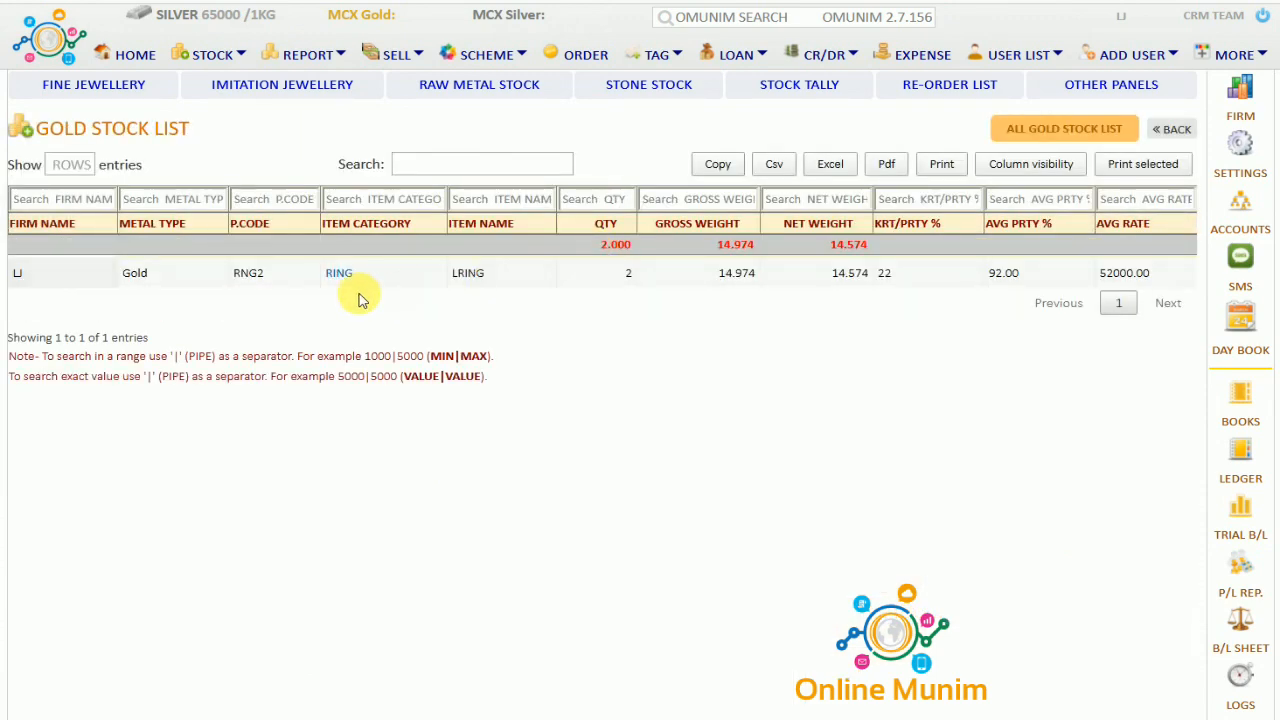
drag(140, 298, 666, 222)
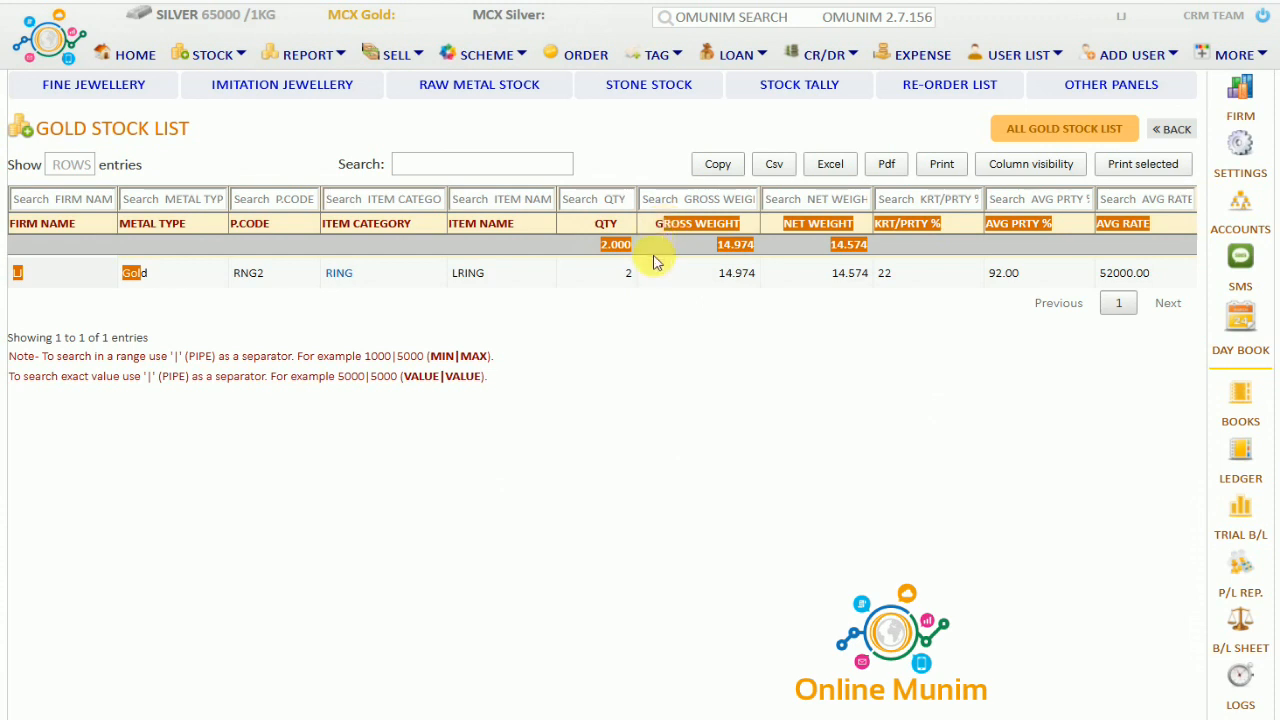
View the Purchase Retail Stock List showing RNG1 and RNG2 at 14.974 GM gross
click(220, 55)
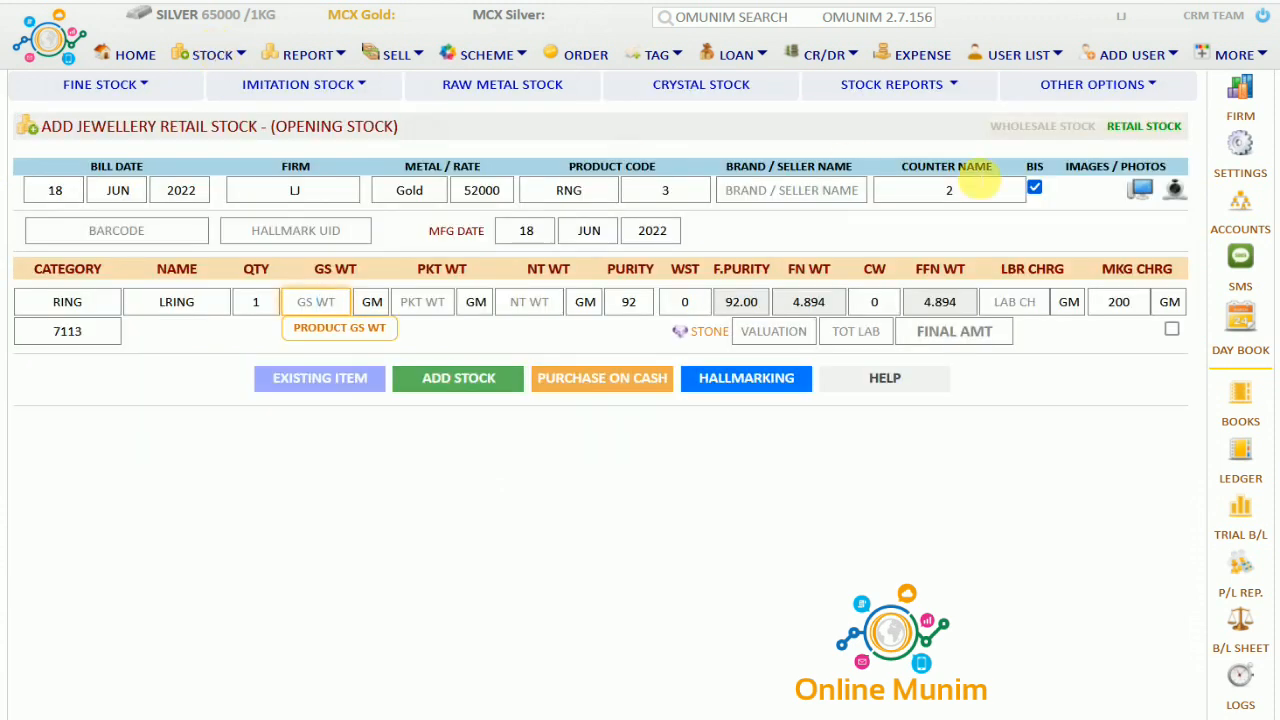
click(957, 88)
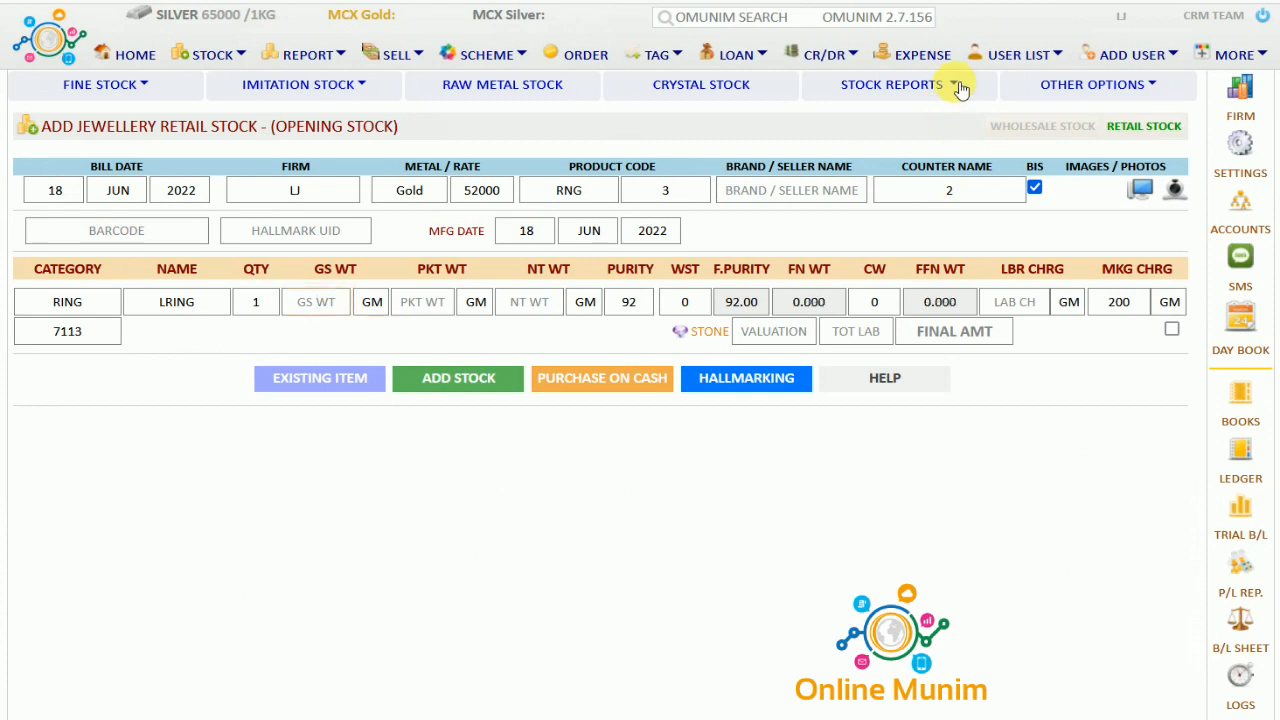
click(894, 120)
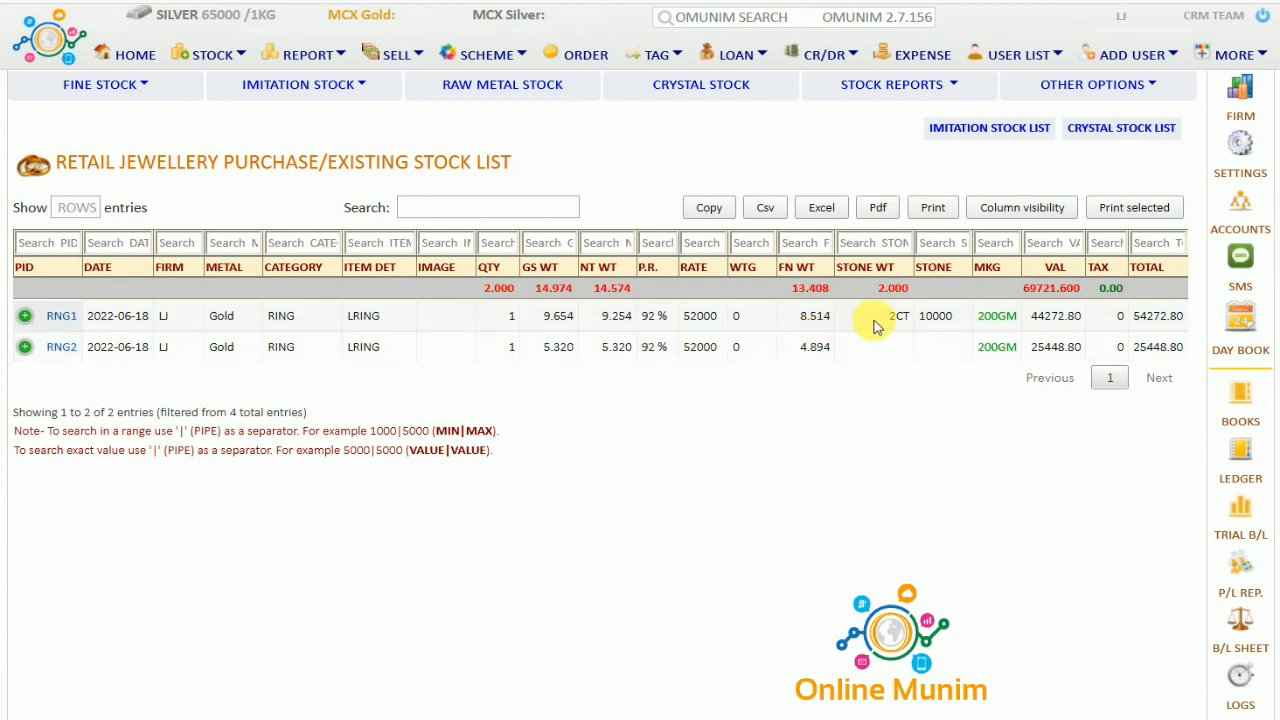
drag(884, 320, 920, 320)
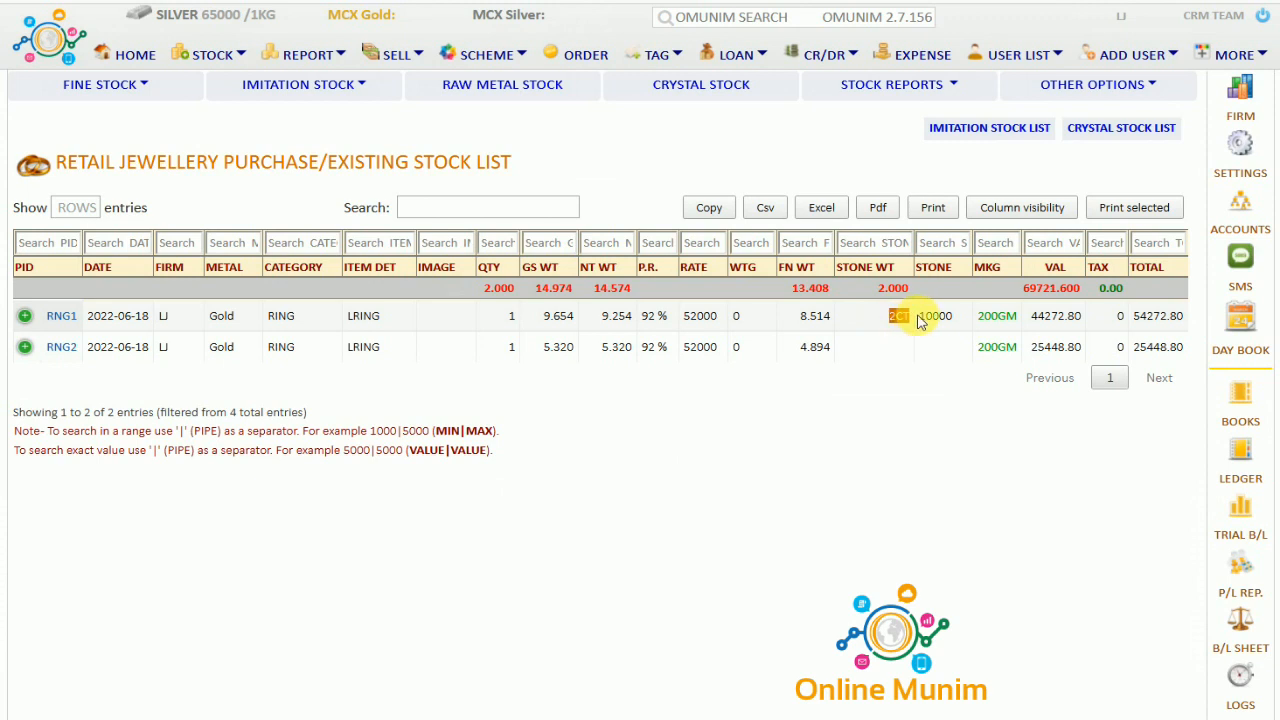
click(863, 387)
click(146, 87)
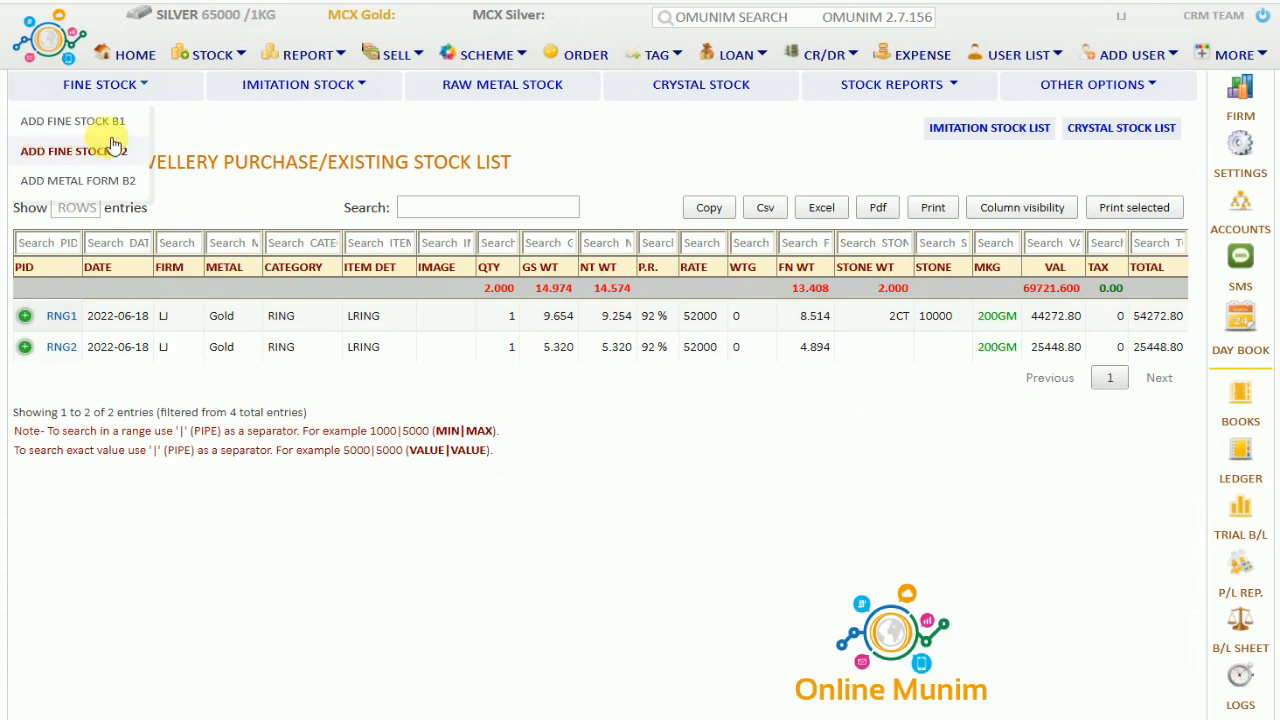
Open ADD FINE STOCK B1 and review its bill date, firm, RING, LRING, size and RFID fields
click(106, 122)
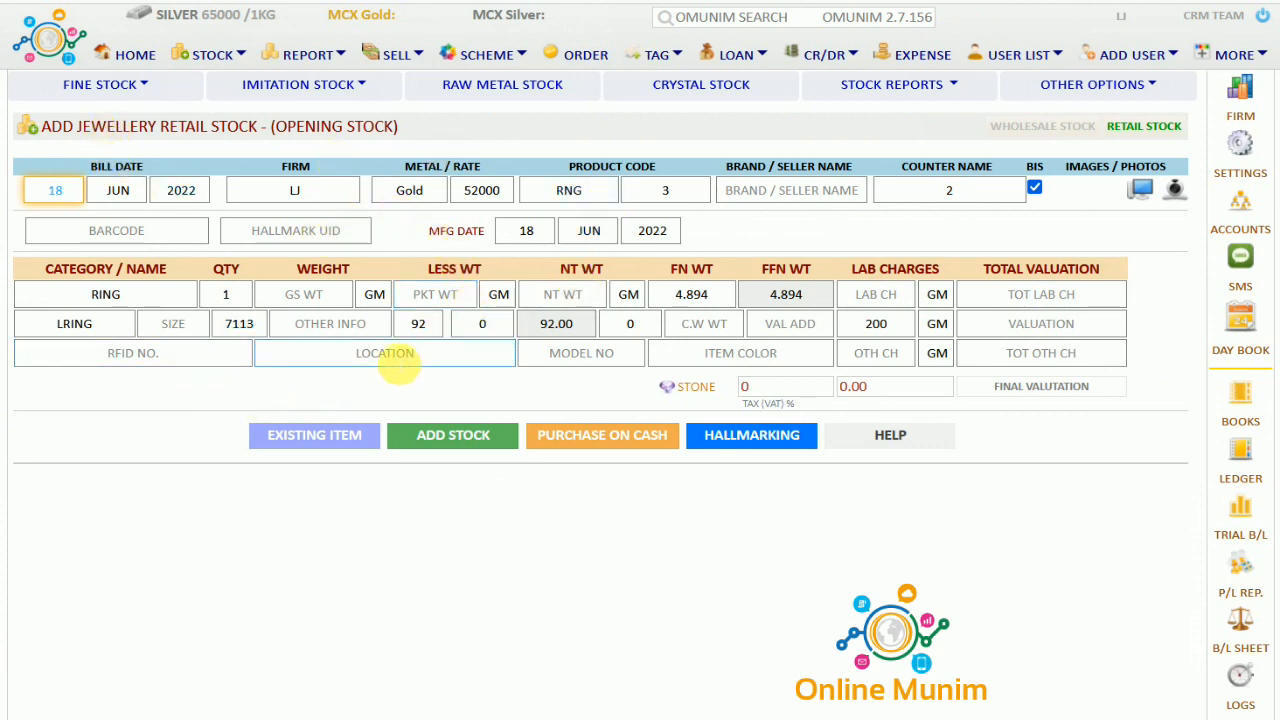
click(92, 172)
drag(92, 172, 143, 170)
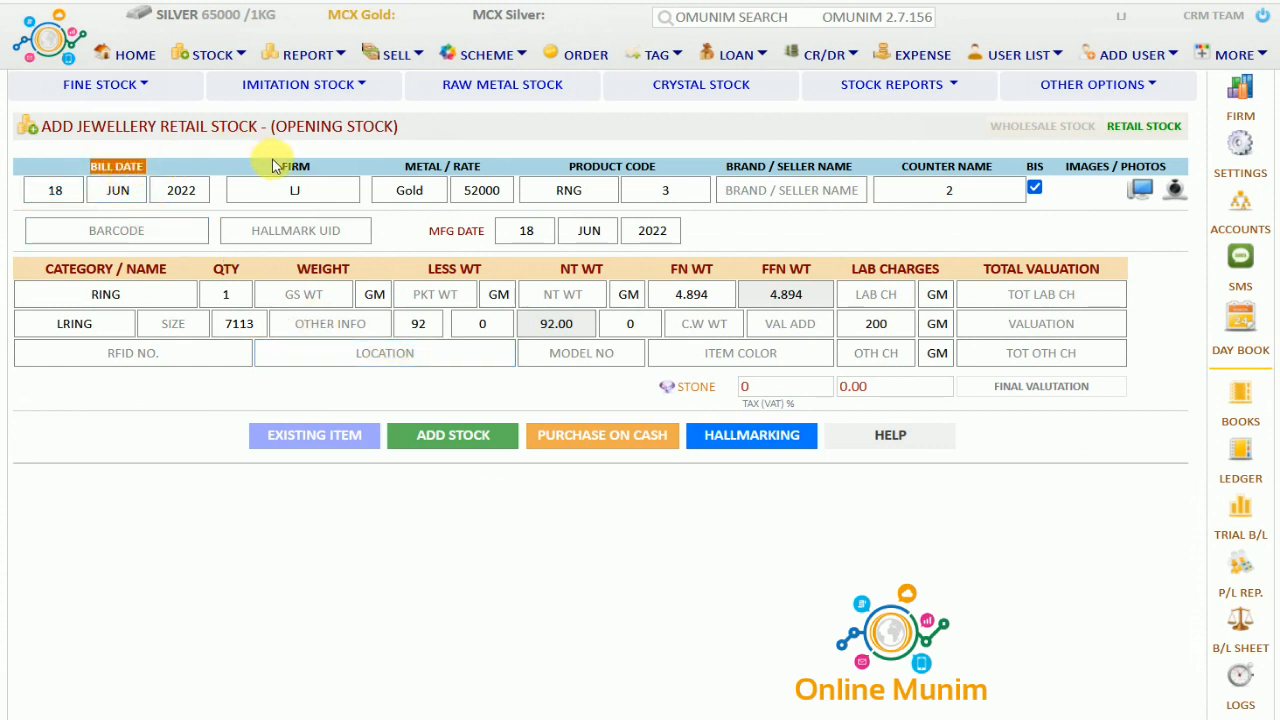
drag(281, 167, 329, 165)
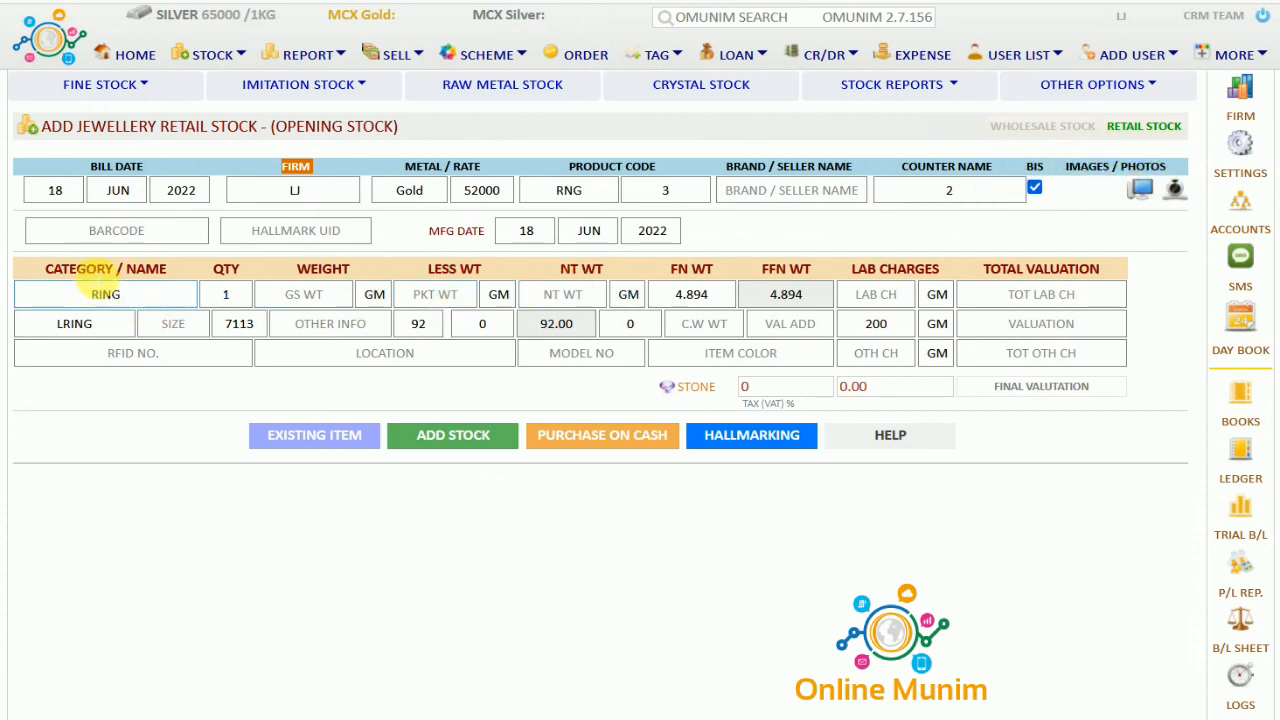
click(167, 294)
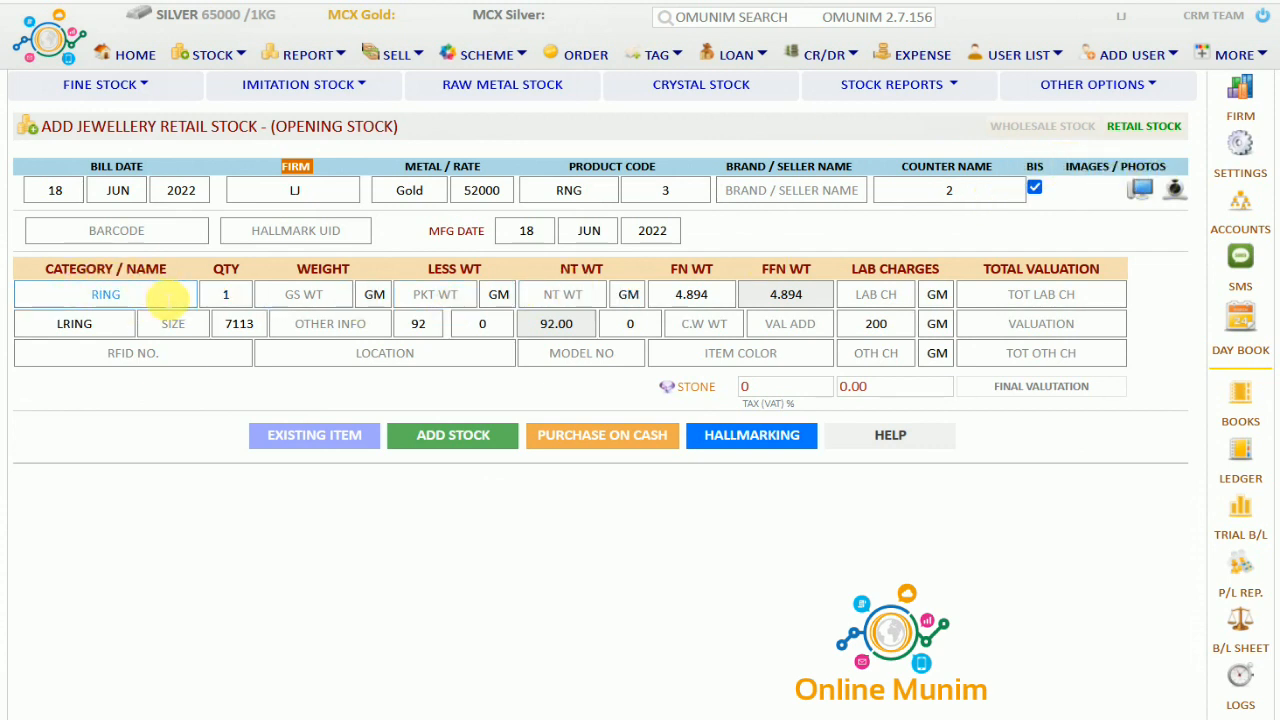
click(122, 328)
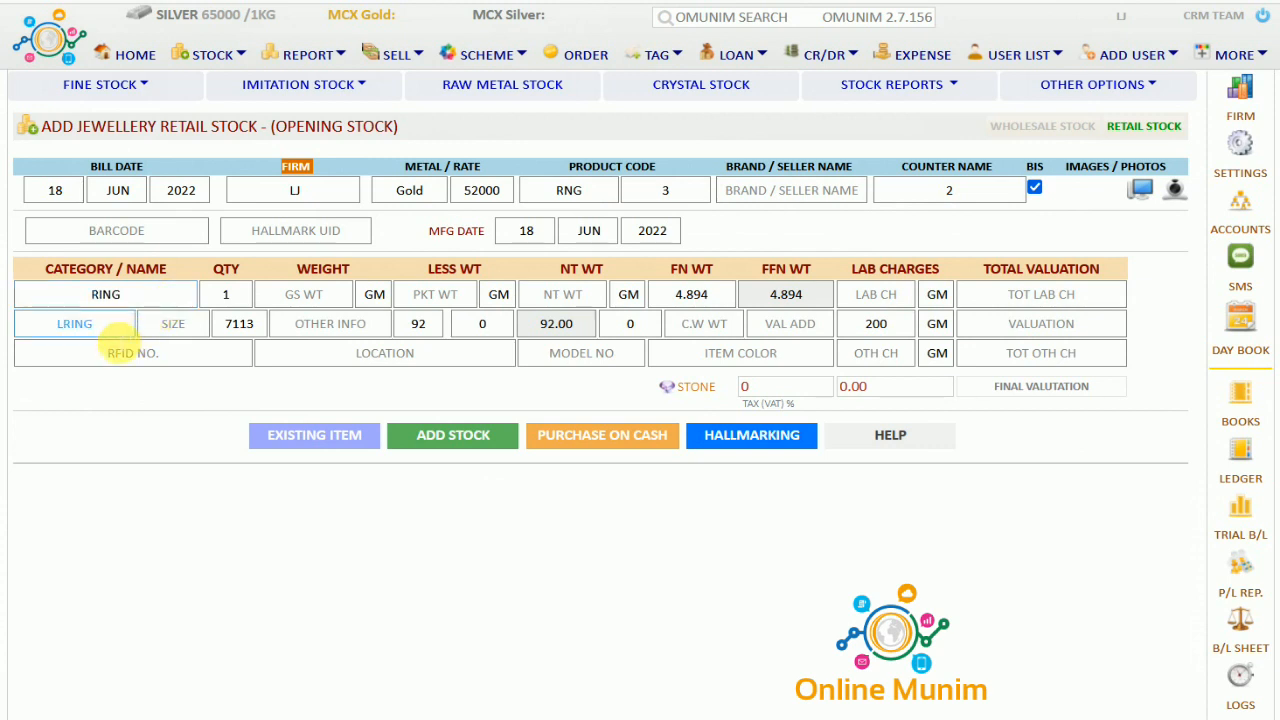
click(171, 325)
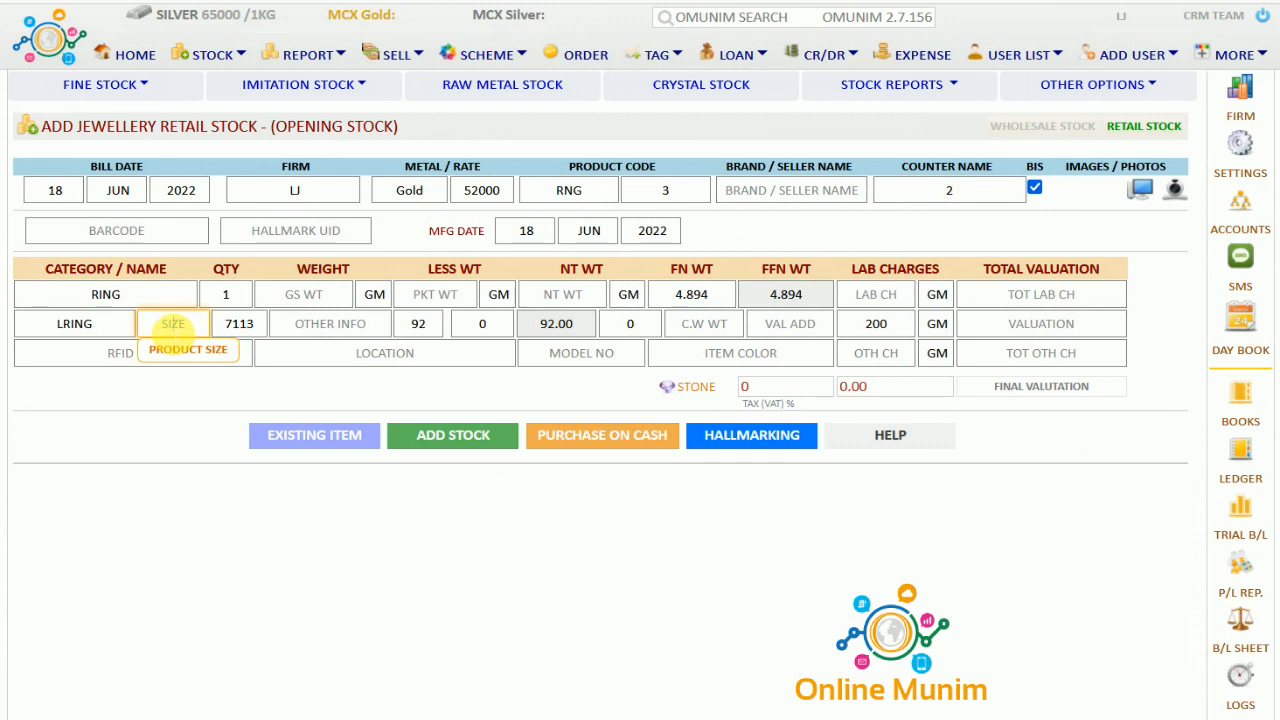
click(152, 415)
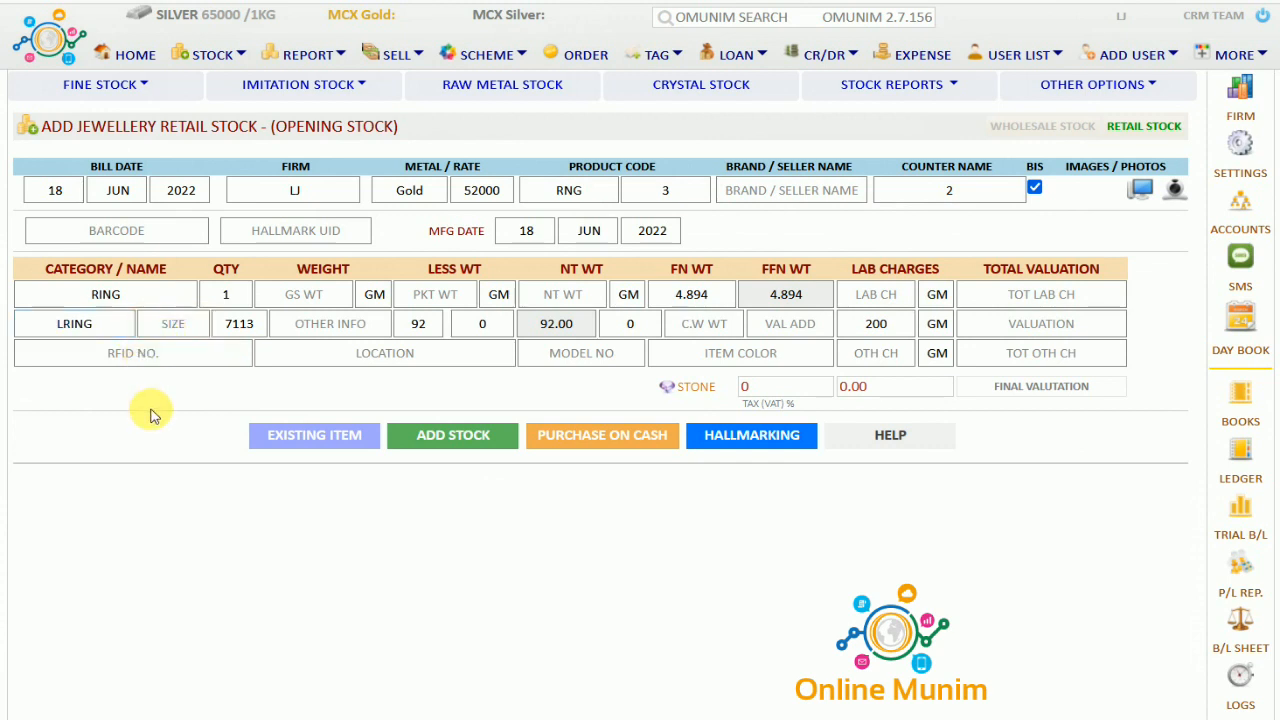
click(155, 358)
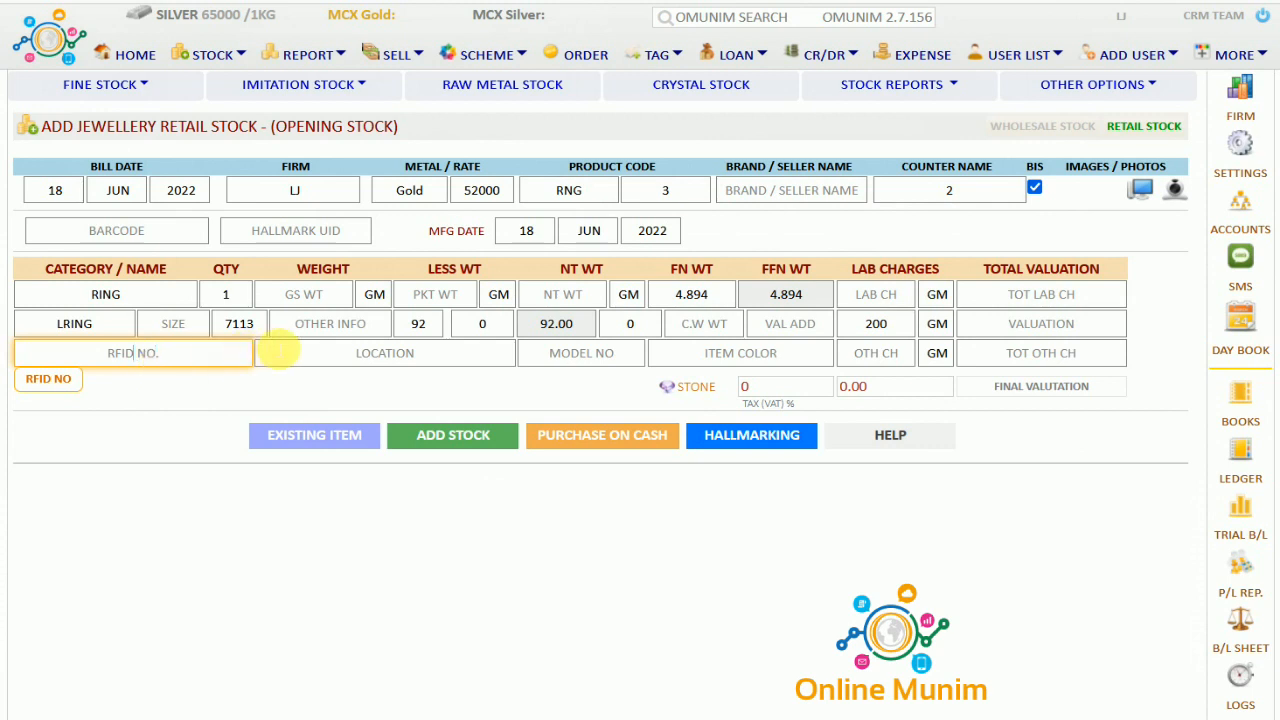
Enter RNG as the model number and move through the colour, charges and wastage fields
click(323, 335)
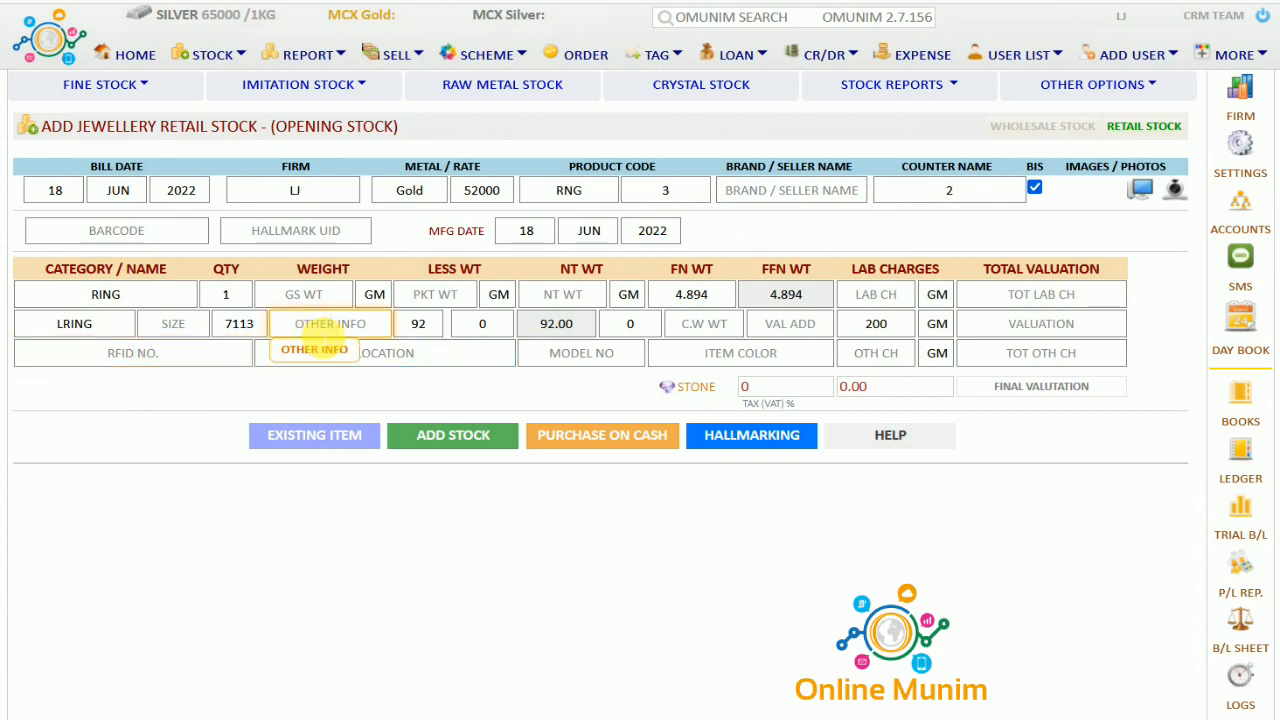
click(393, 360)
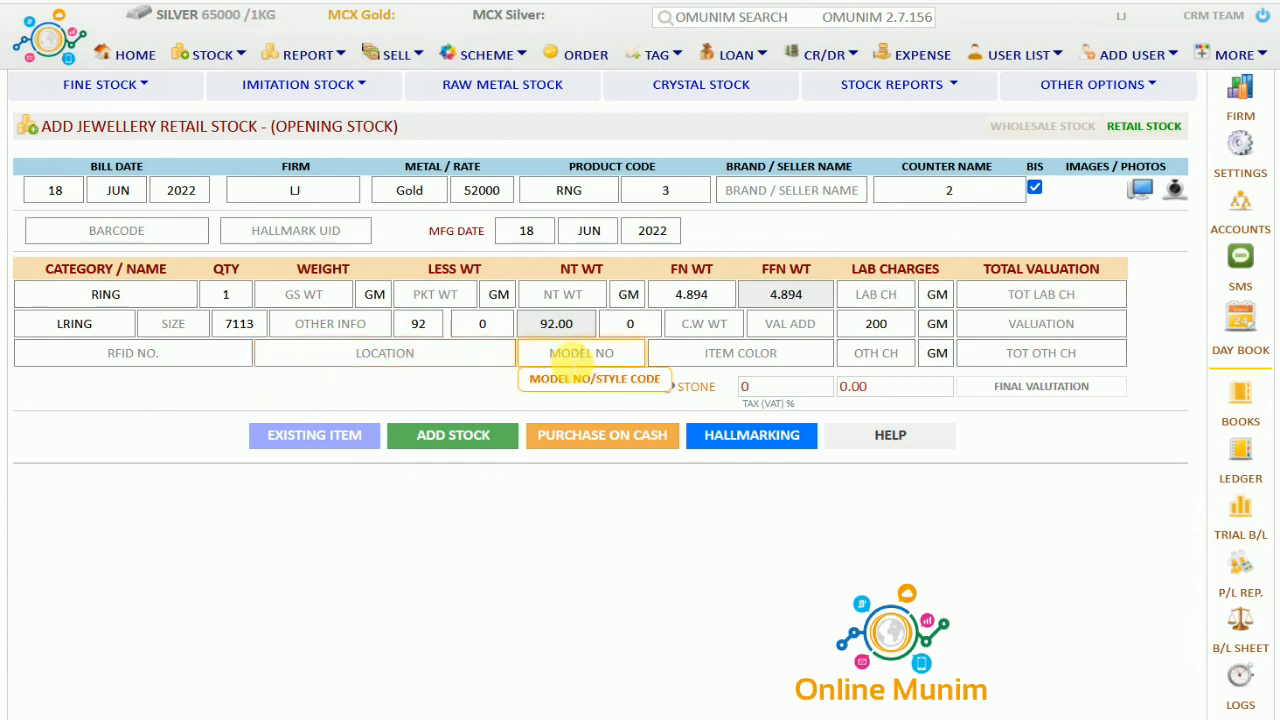
text(RNG)
click(706, 362)
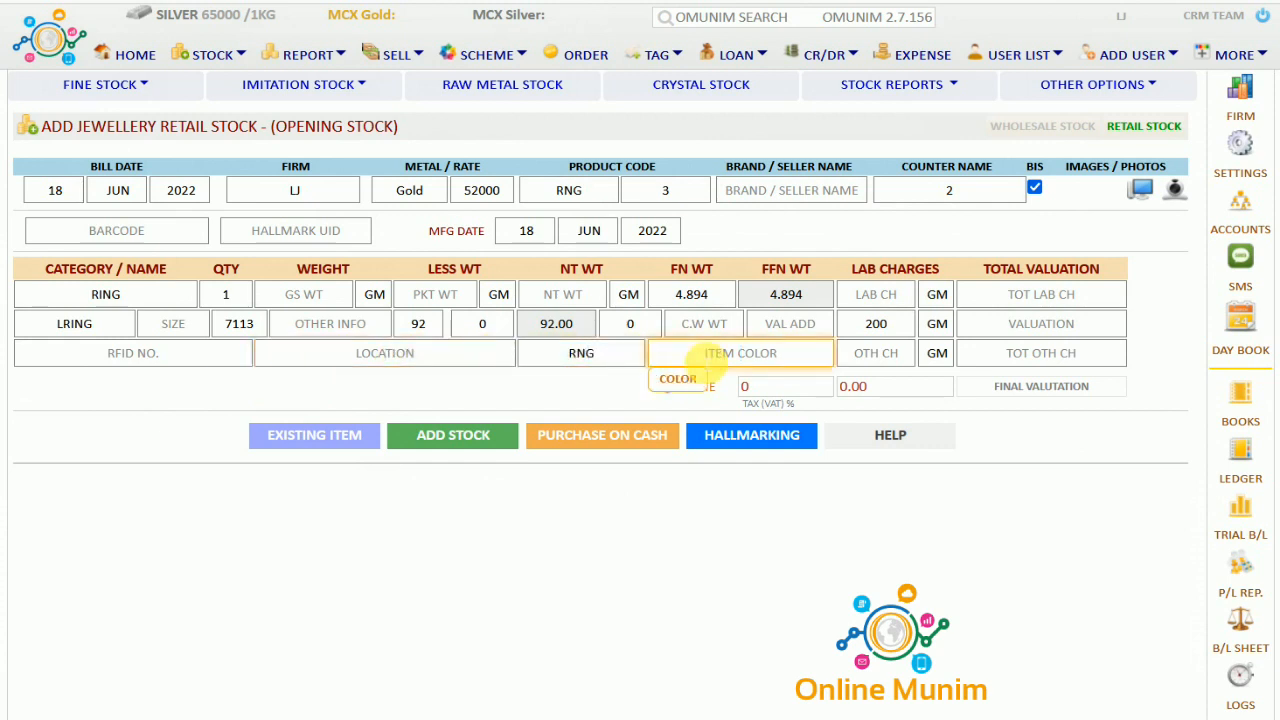
click(870, 355)
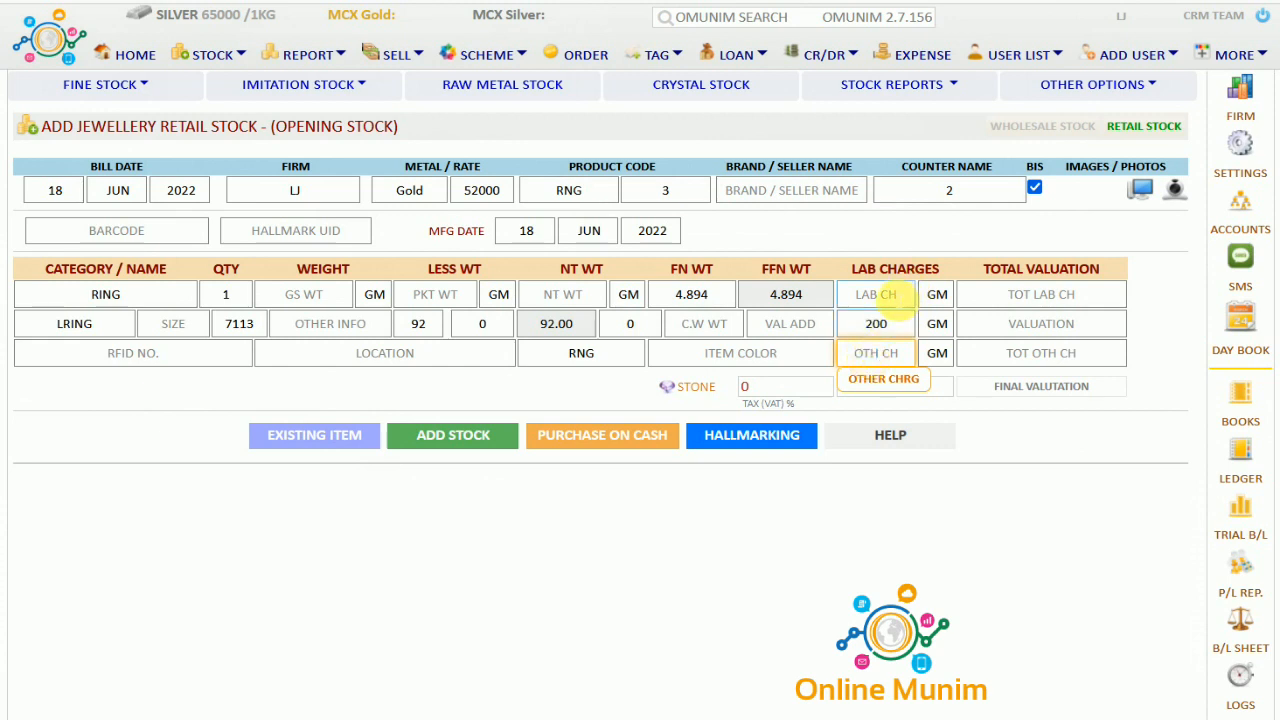
click(708, 323)
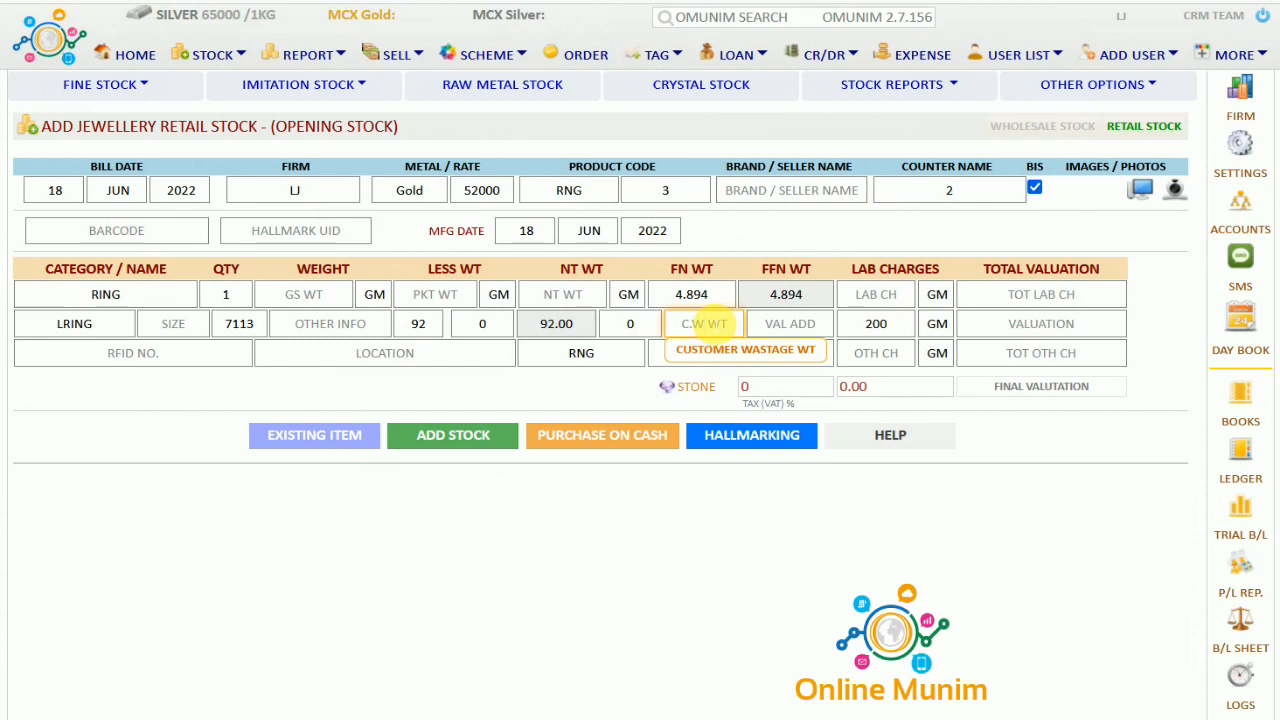
click(630, 323)
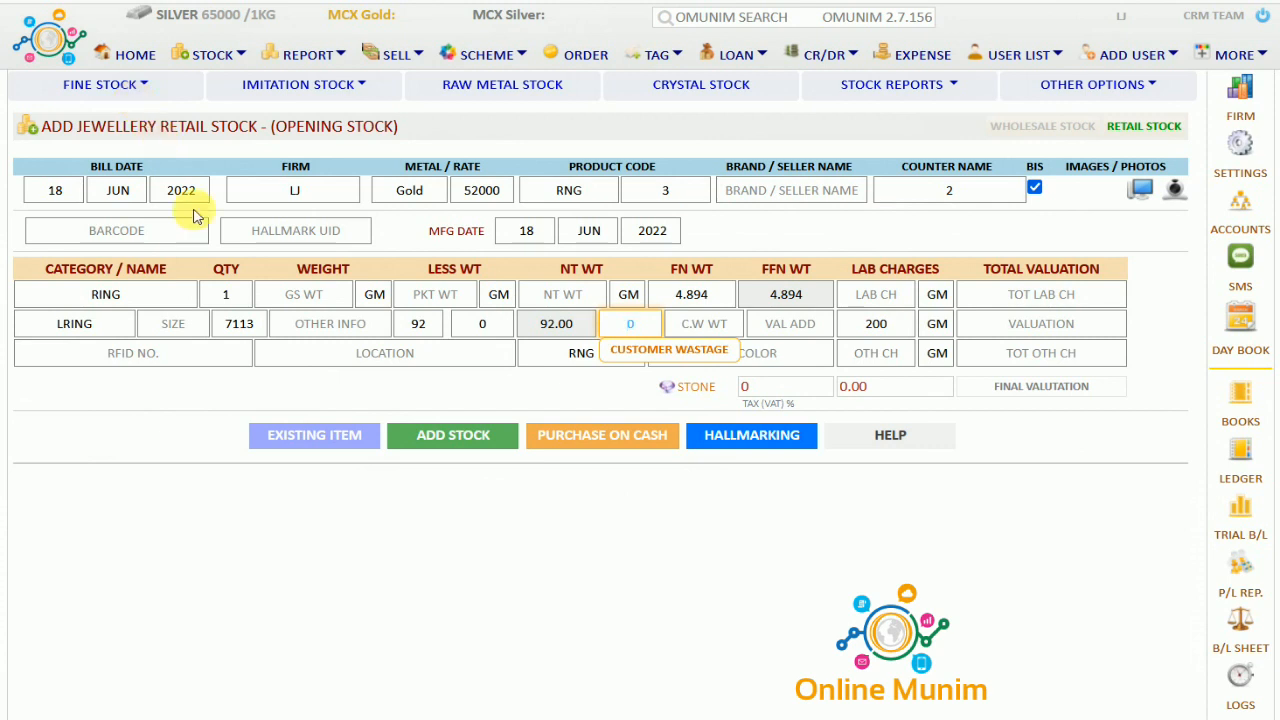
Switch to the Add Metal Form B2 opening-stock form at its item name field
click(145, 85)
click(115, 181)
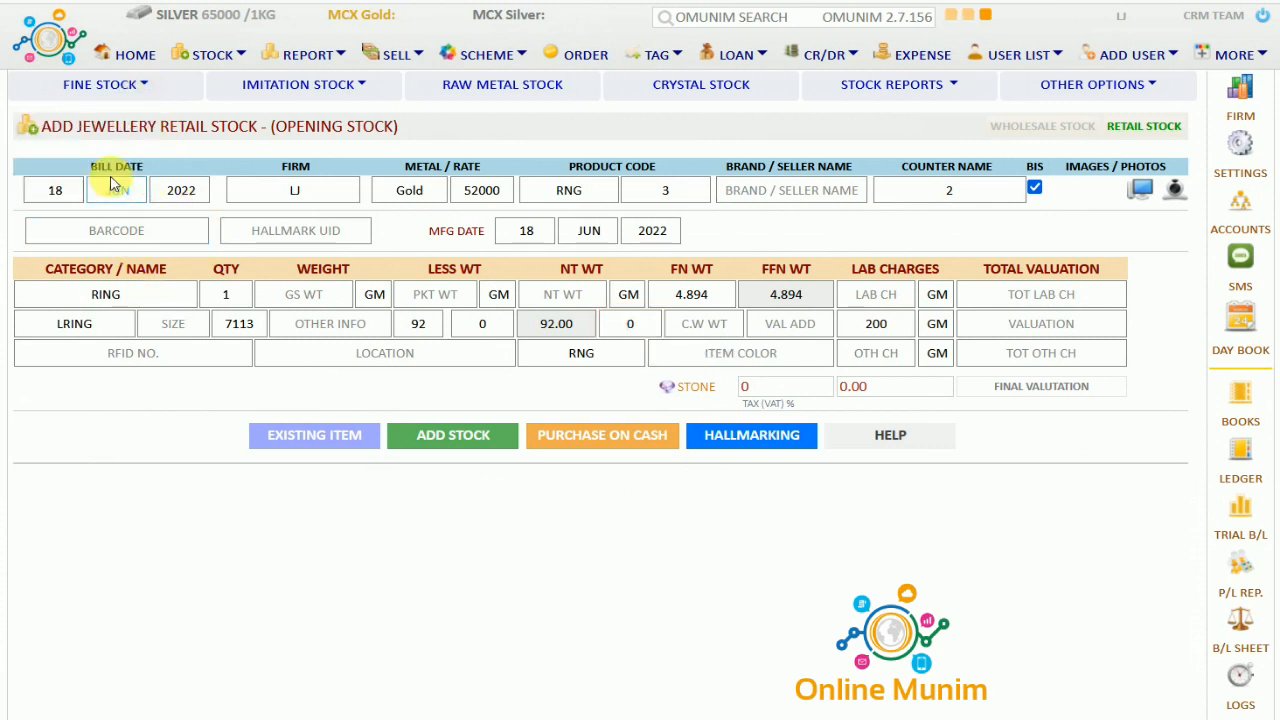
click(189, 263)
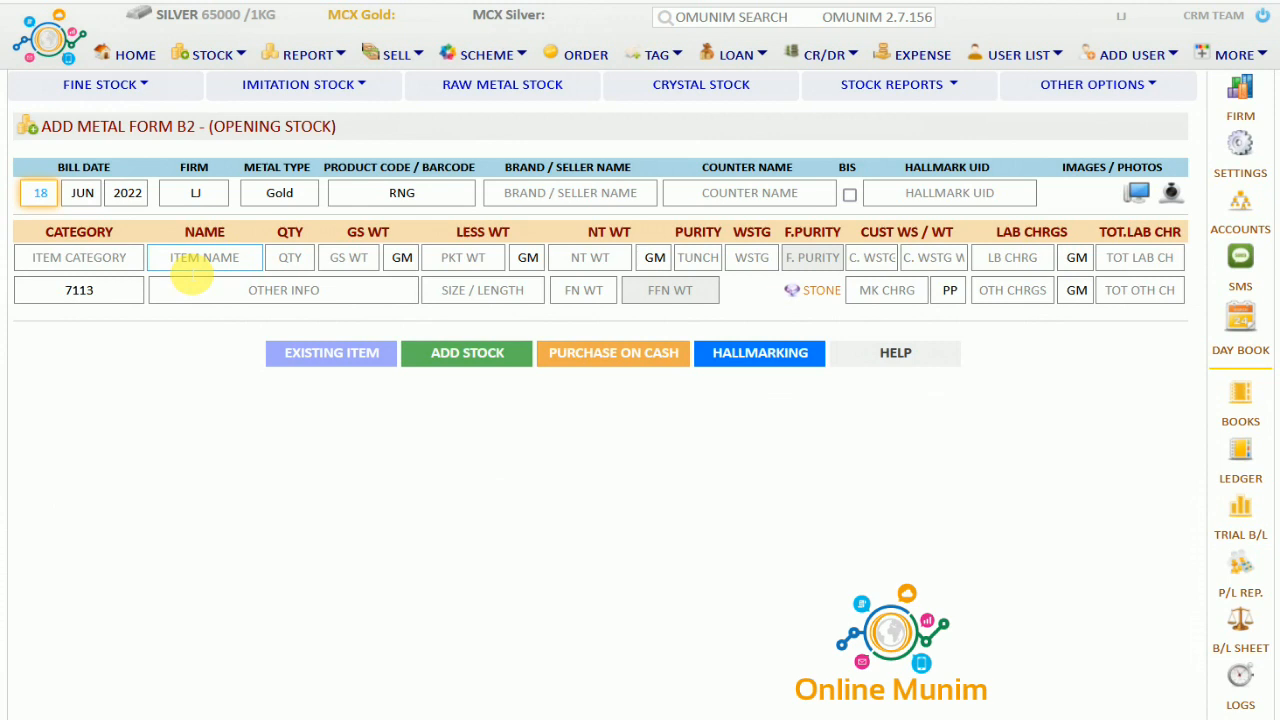
click(80, 257)
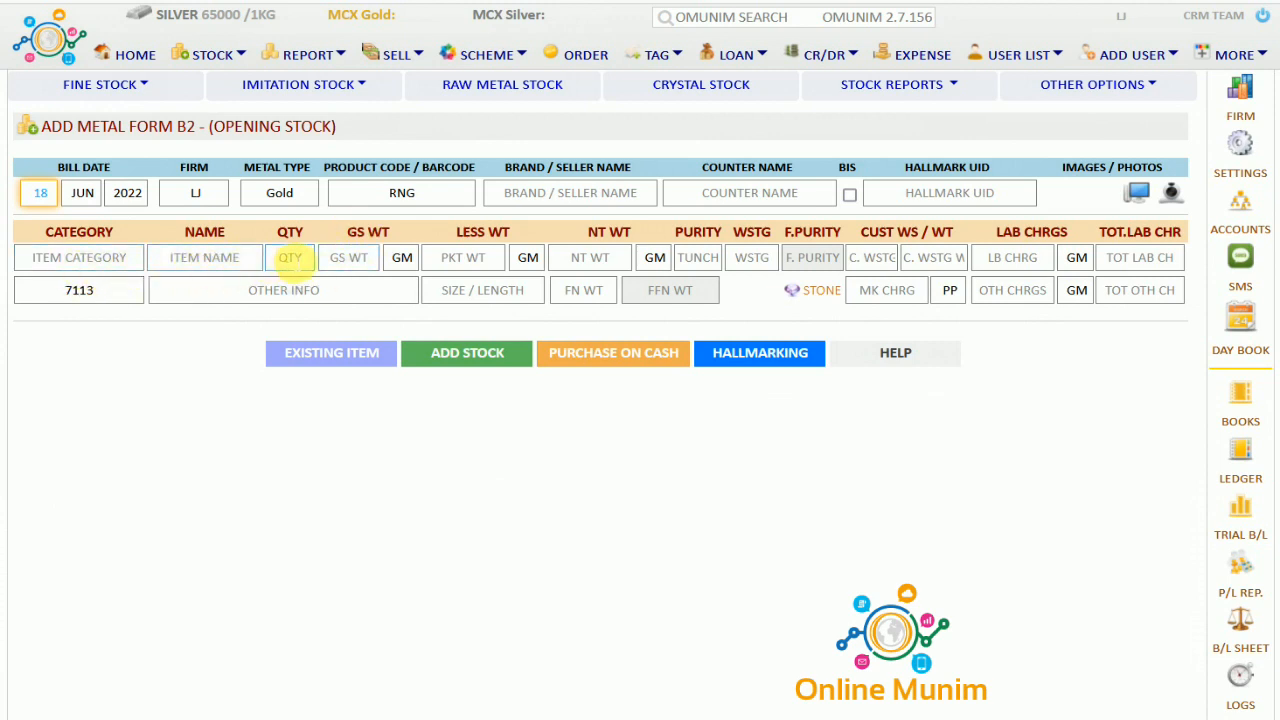
click(463, 257)
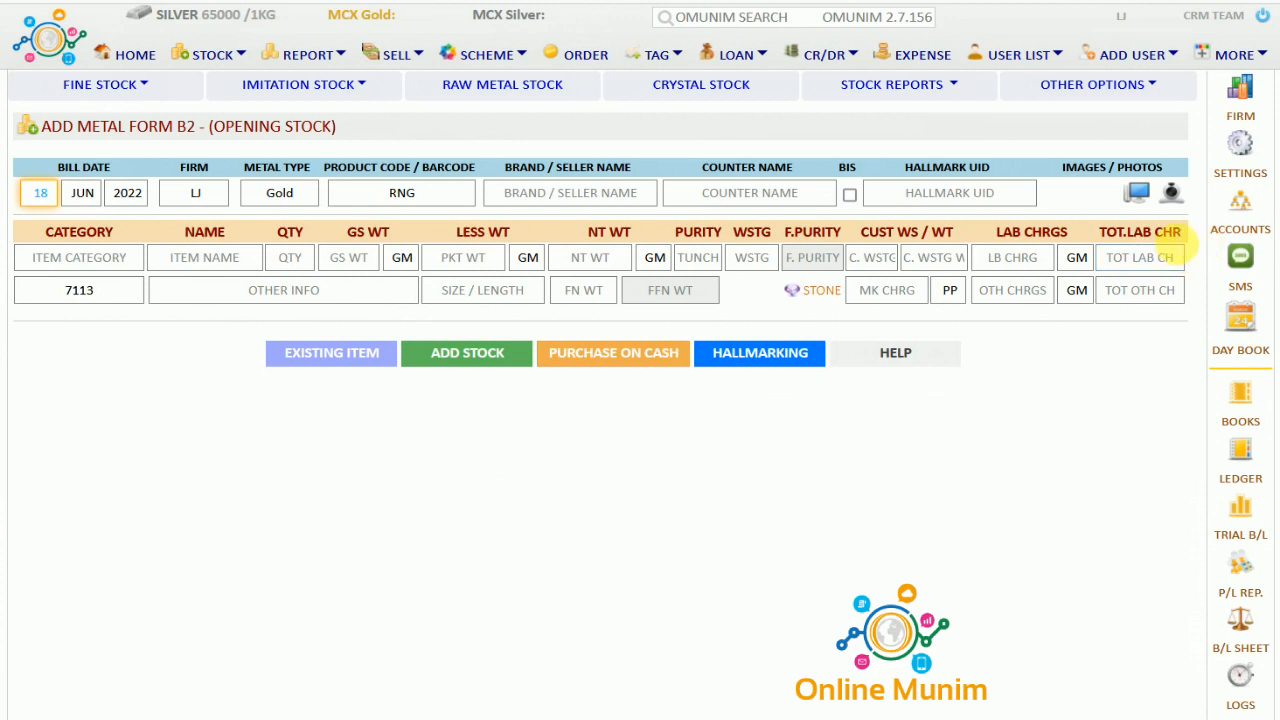
click(110, 292)
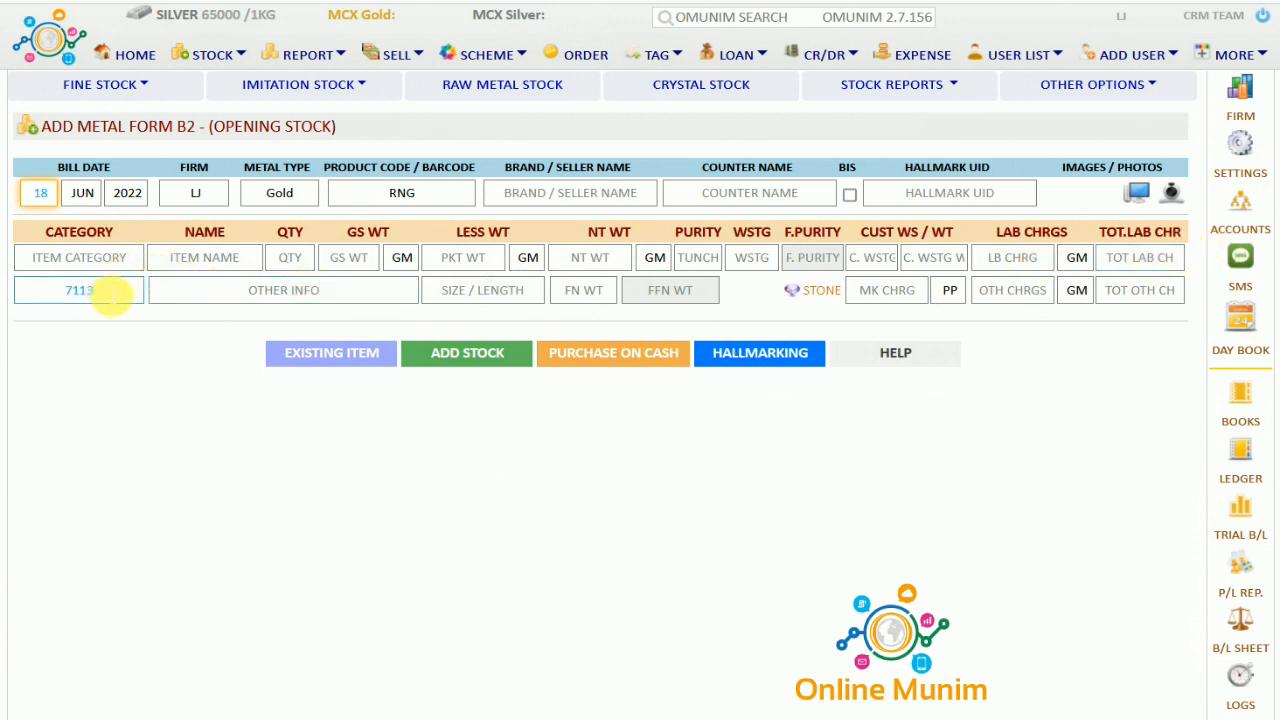
click(243, 289)
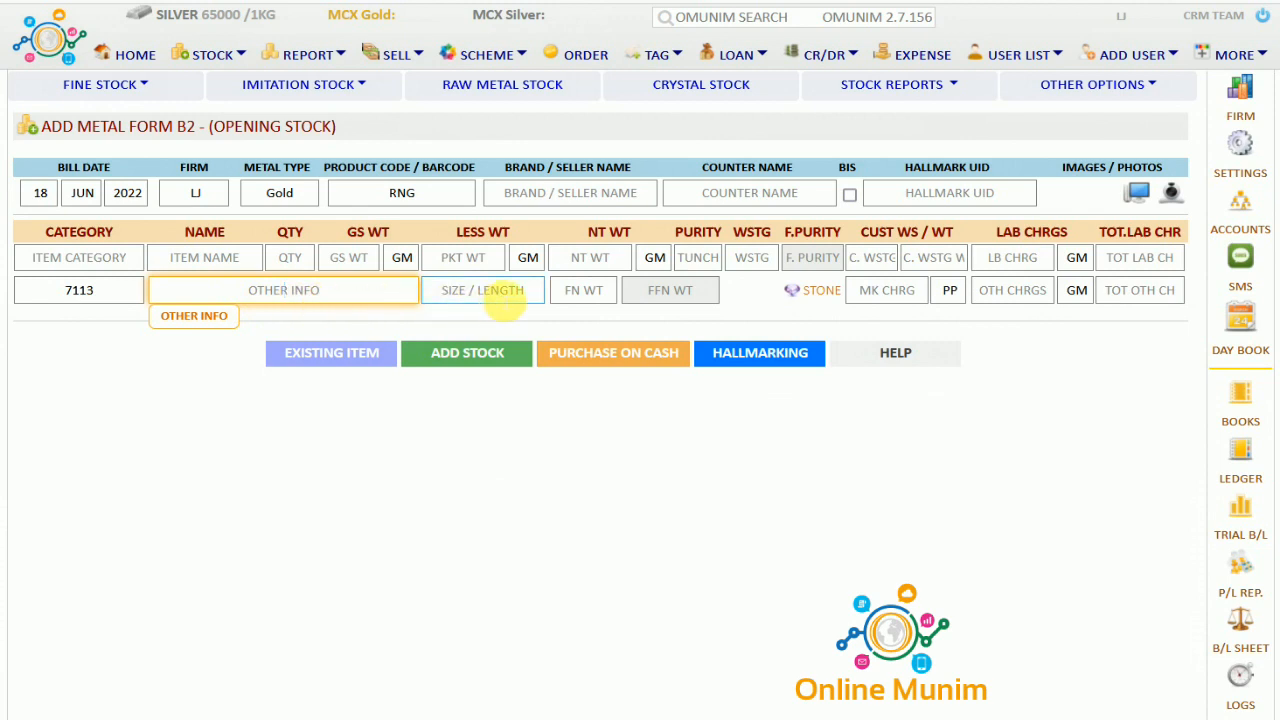
click(505, 290)
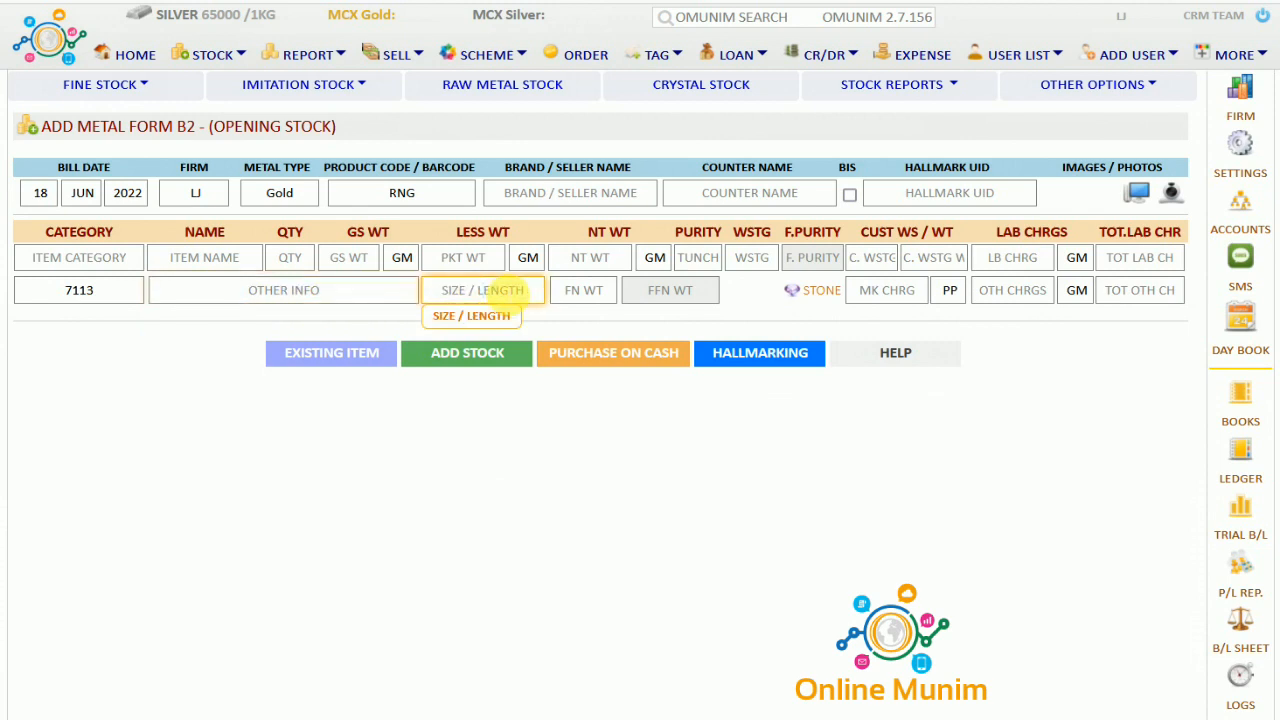
click(584, 290)
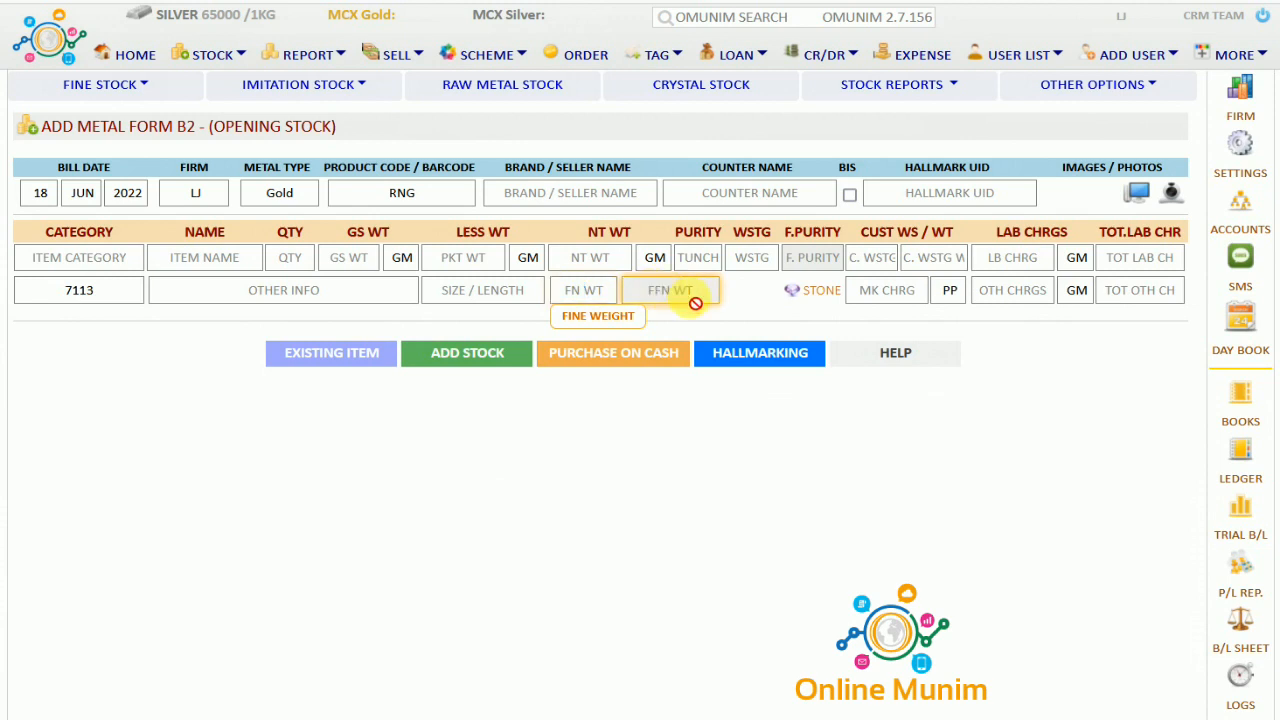
click(889, 290)
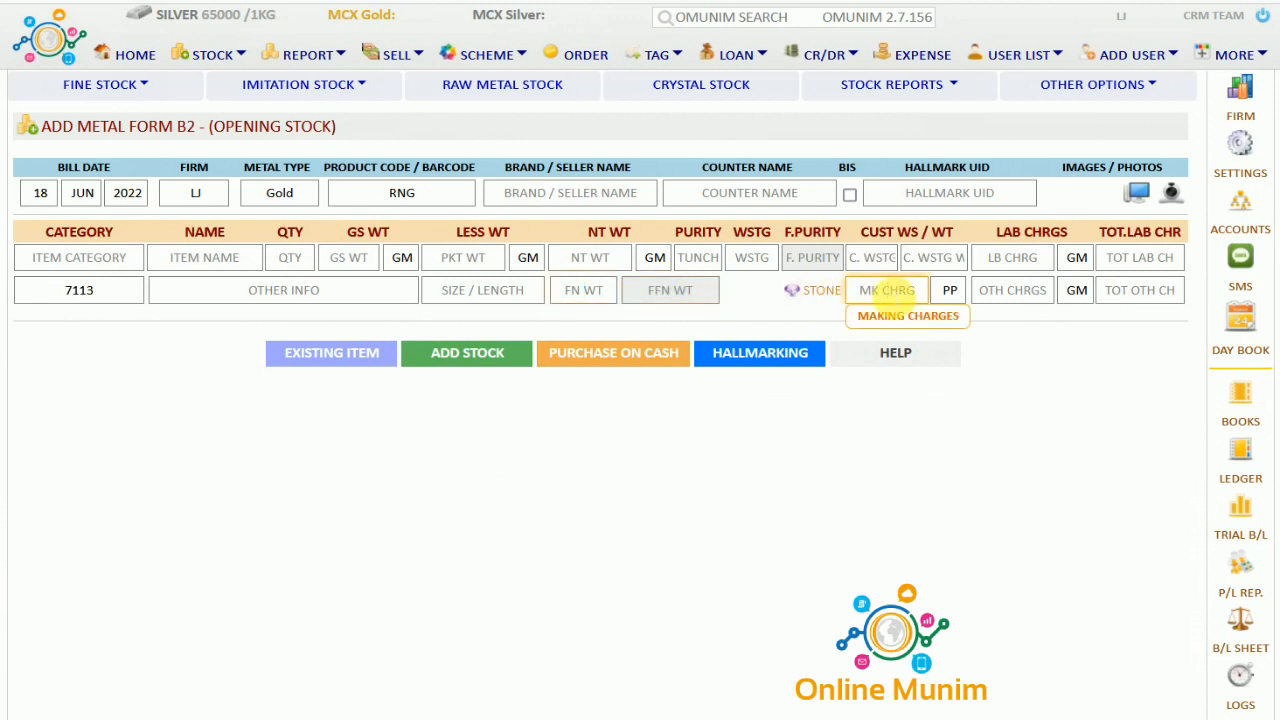
click(1020, 290)
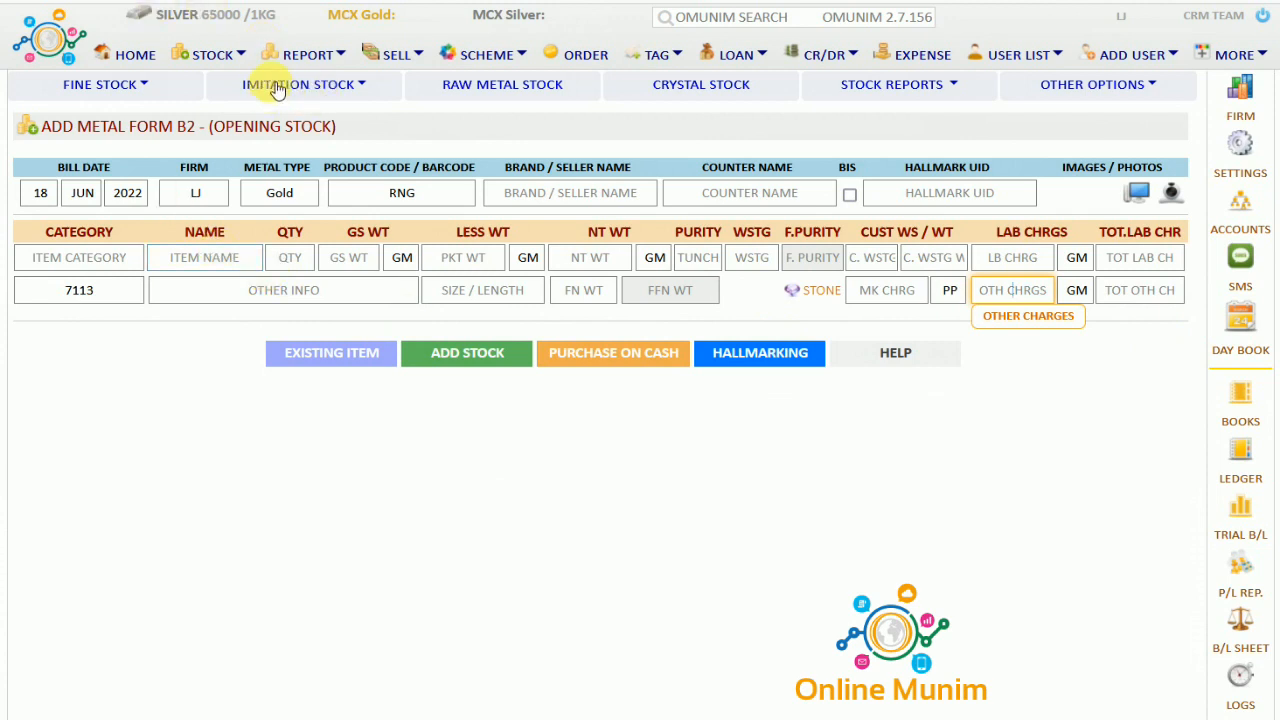
Switch to the ADD IMITATION STOCK B2 form from the Imitation Stock menu
click(368, 90)
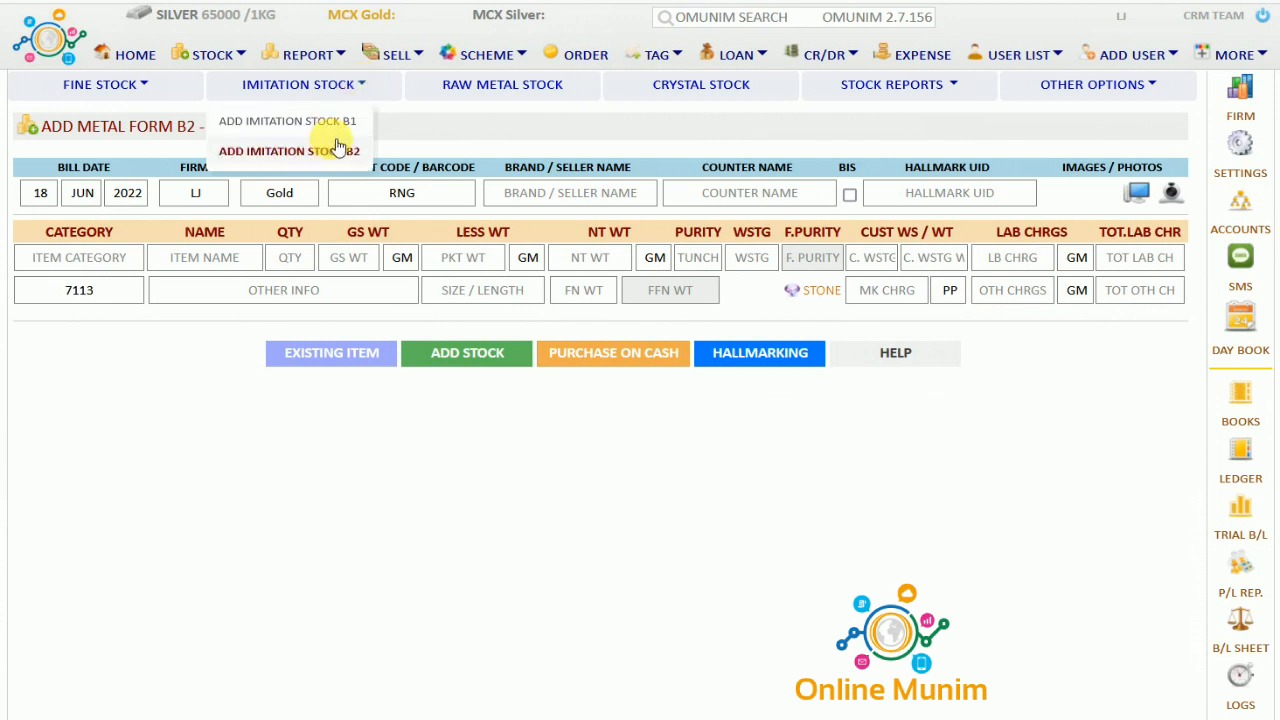
click(338, 122)
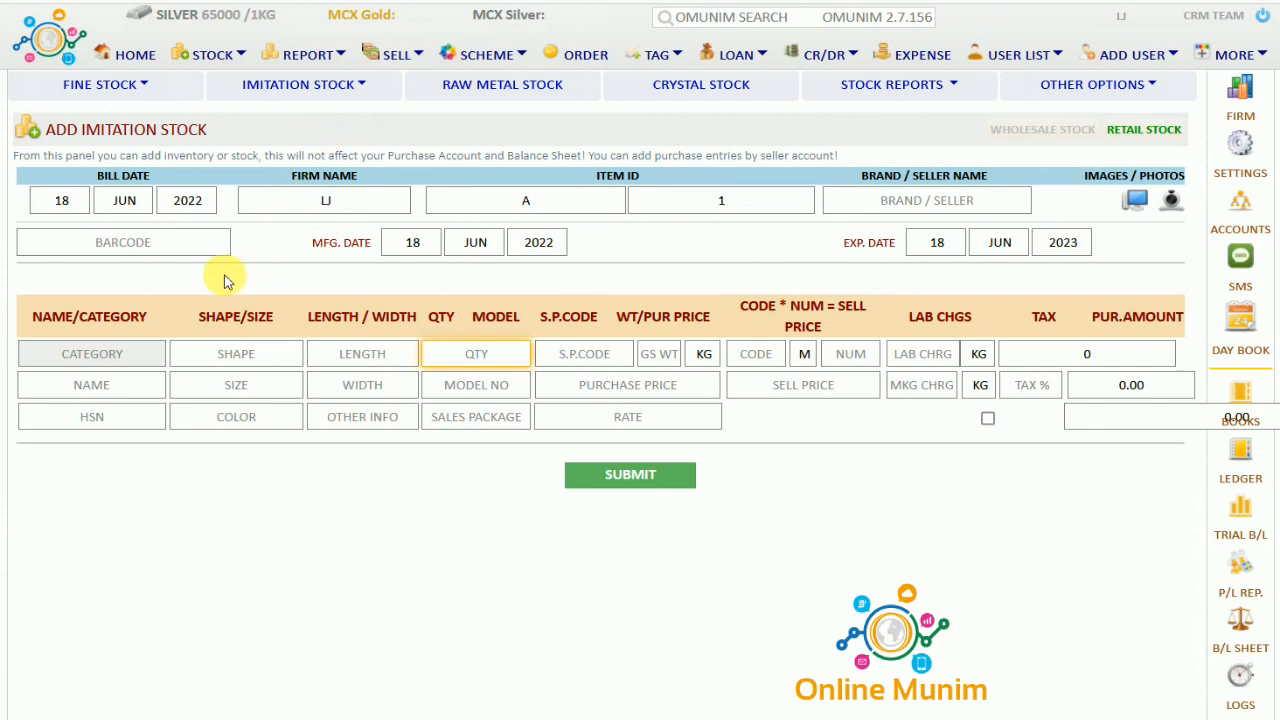
Replace the item ID prefix A with NOSEPIN and advance to the manufacturing date
click(114, 180)
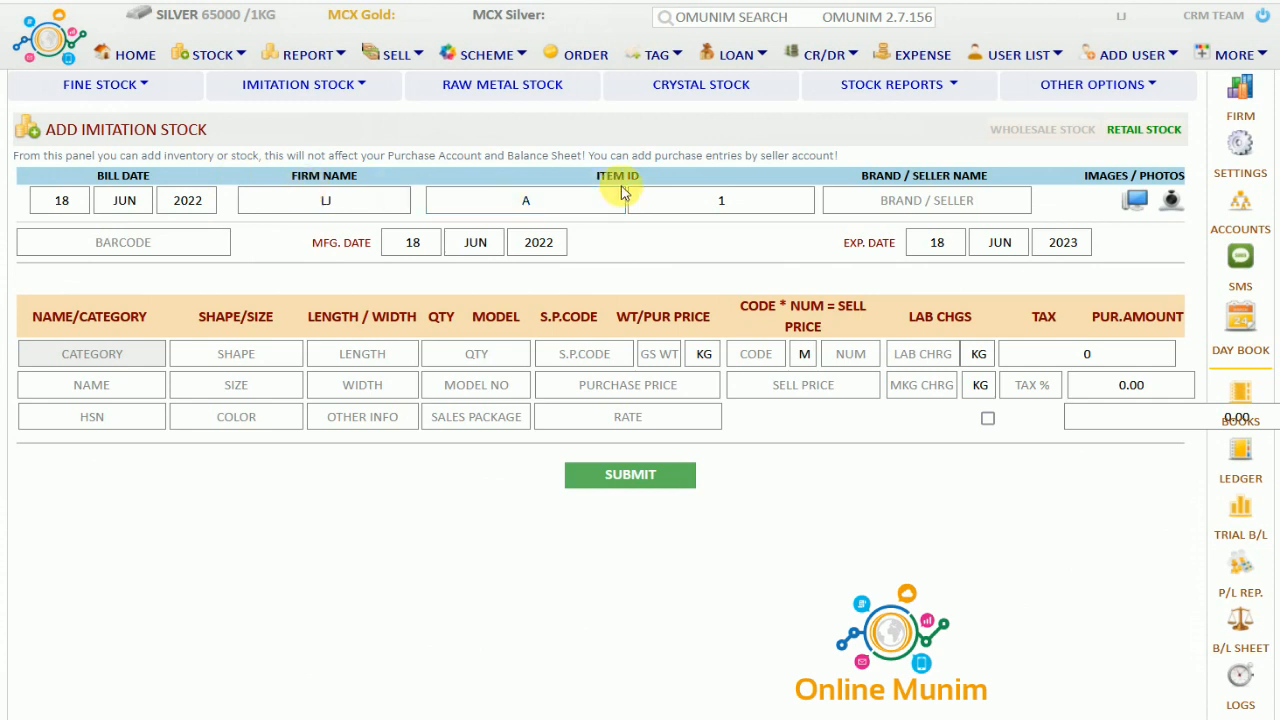
click(588, 200)
key(BackSpace)
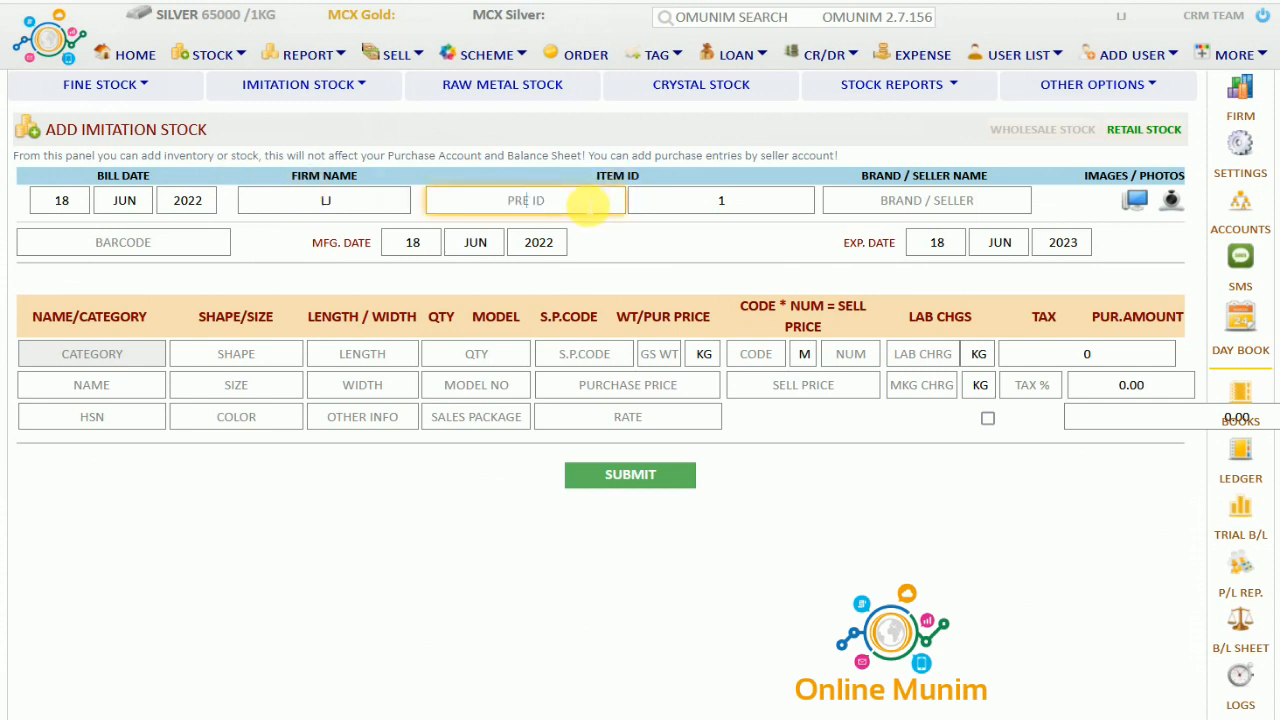
text(NO)
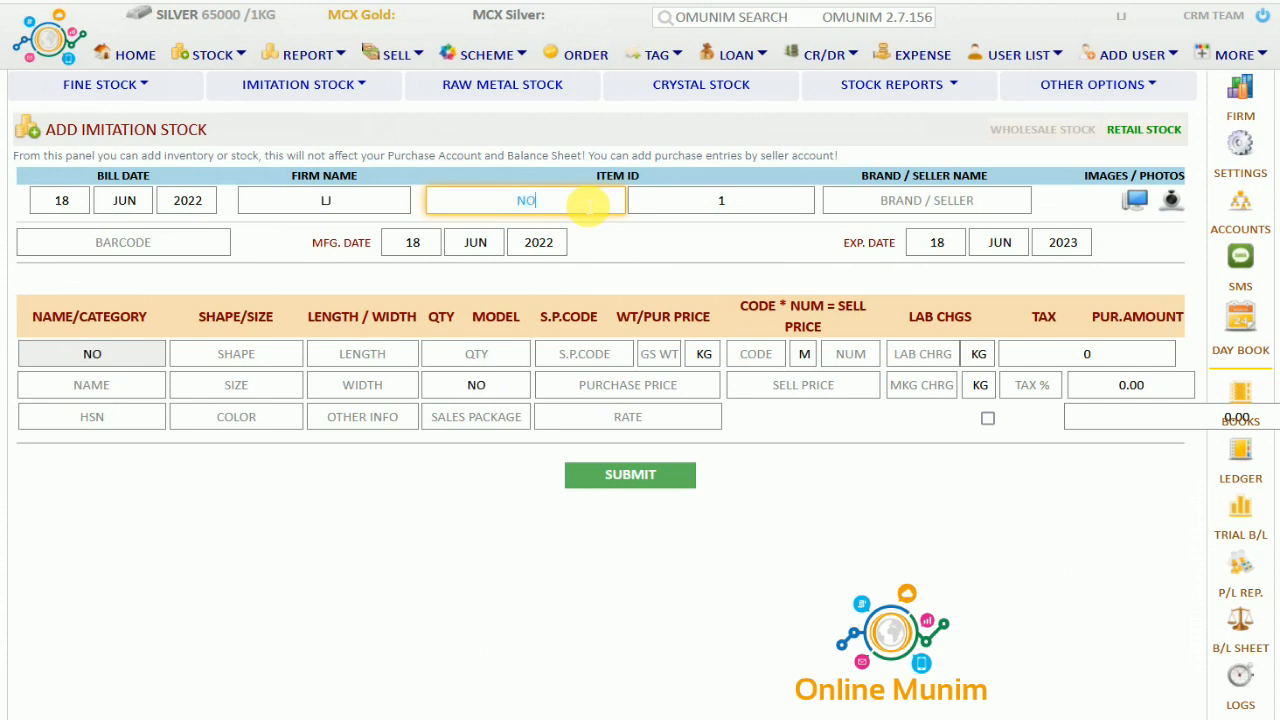
text(SEPIN)
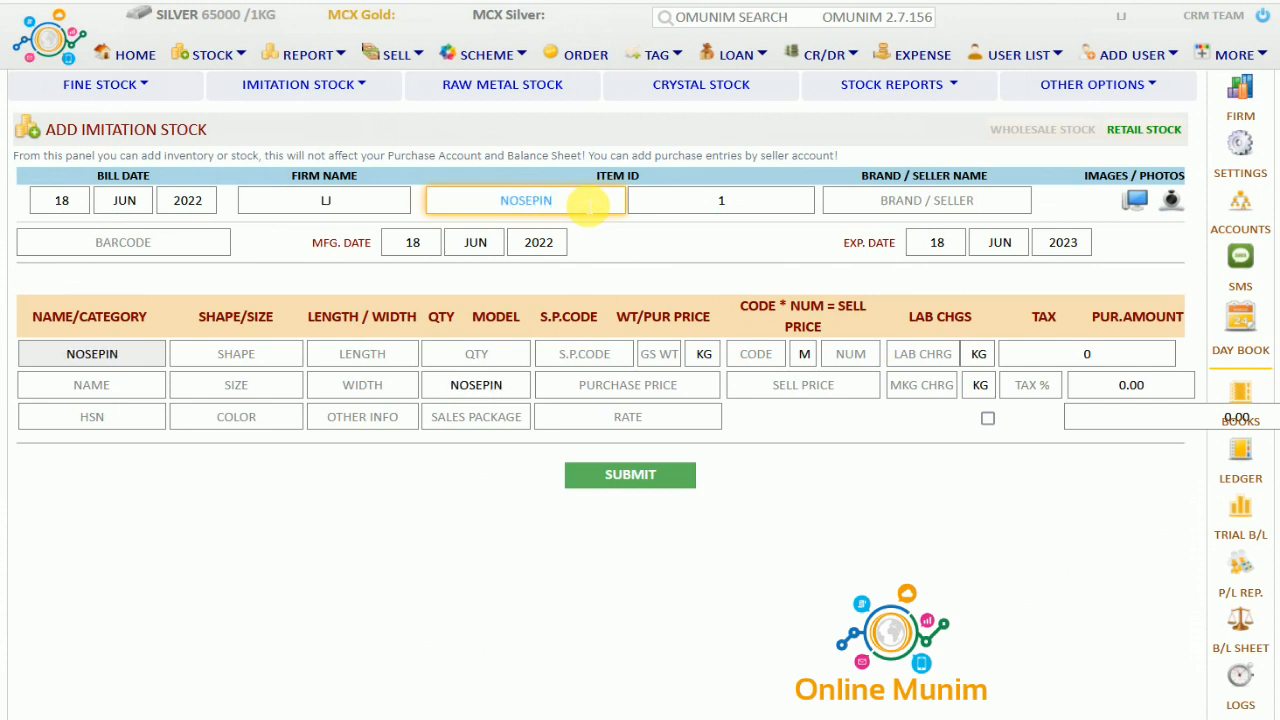
key(Tab)
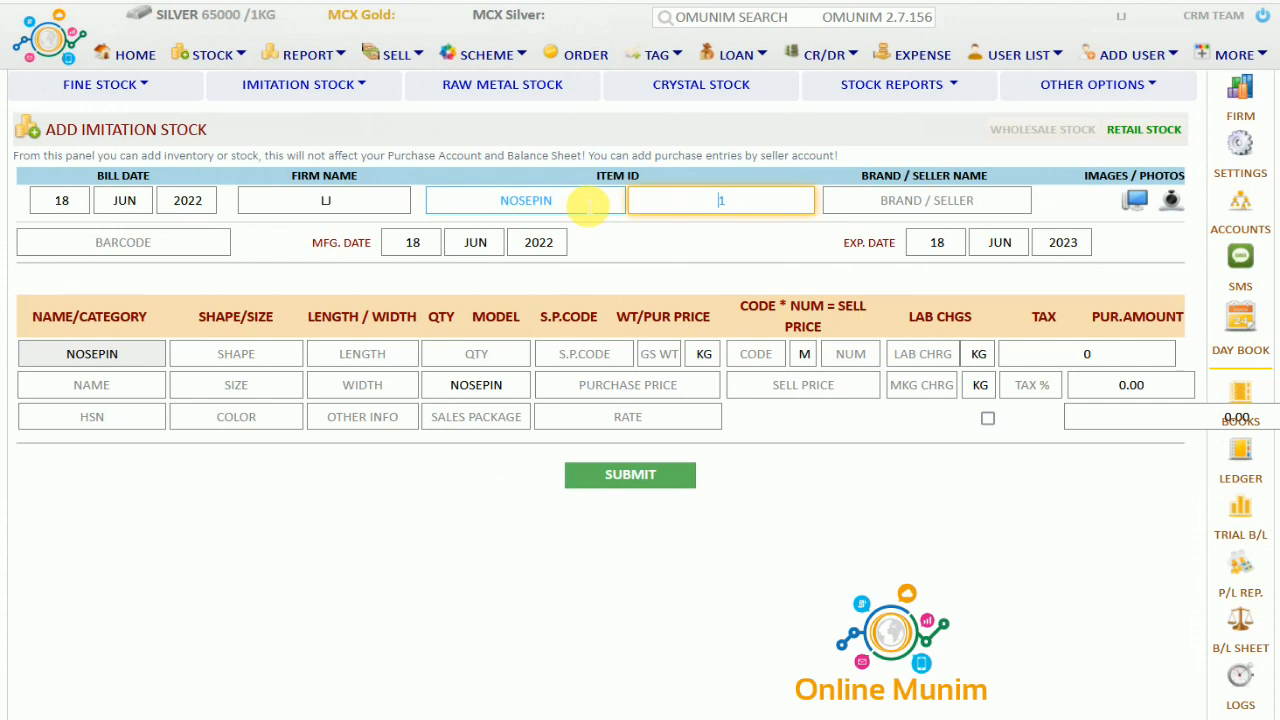
key(Tab)
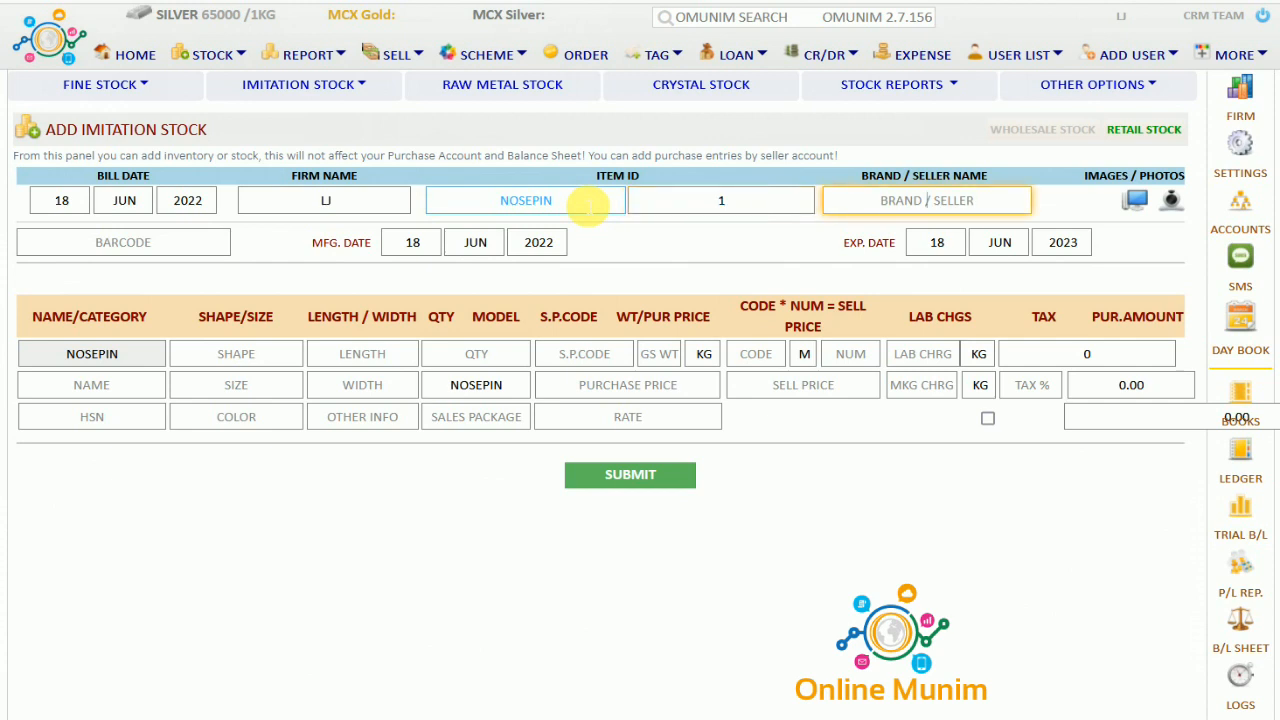
key(Tab)
key(Tab)
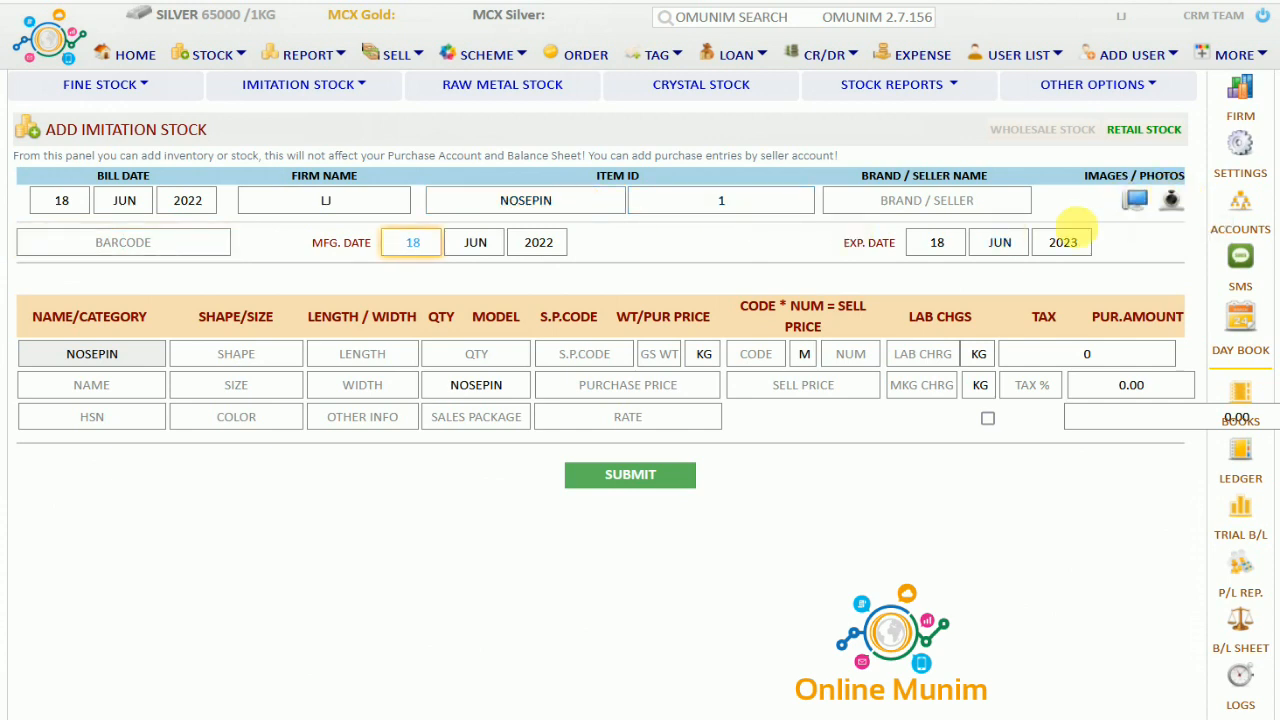
Review the manufacturing and expiry date headings and enter NOSEPIN as the item name
click(126, 250)
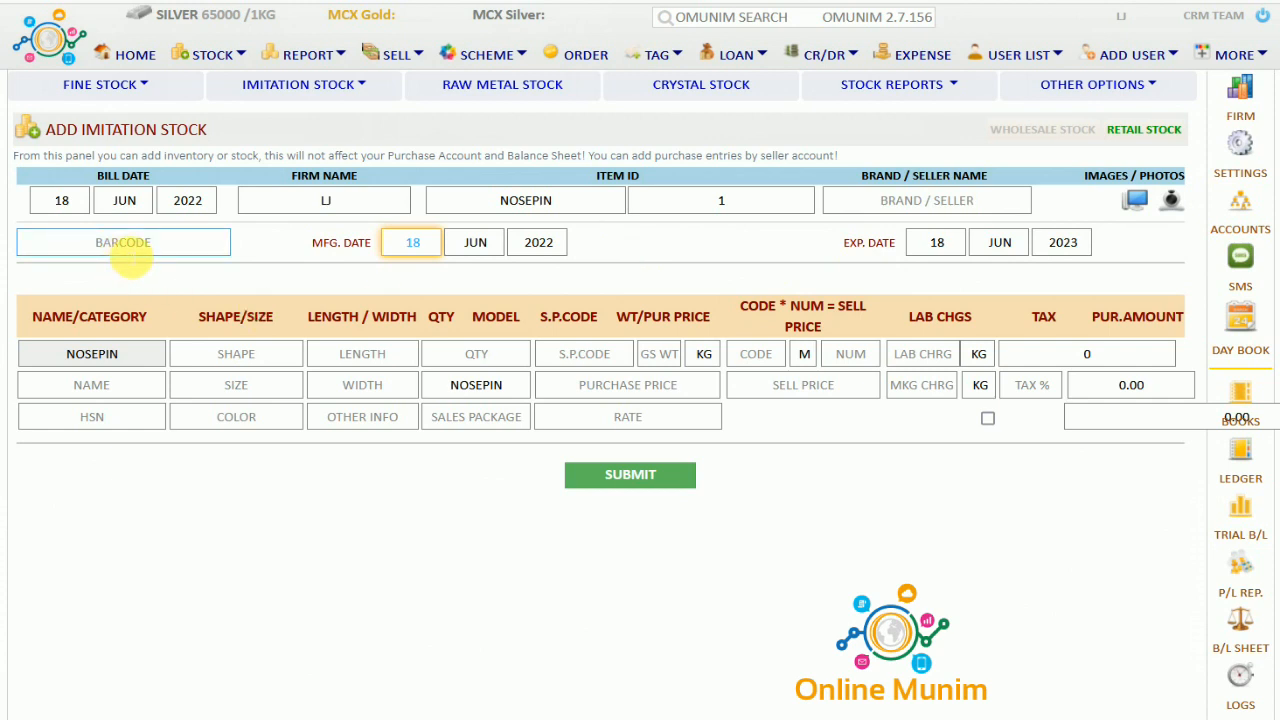
drag(313, 247, 371, 245)
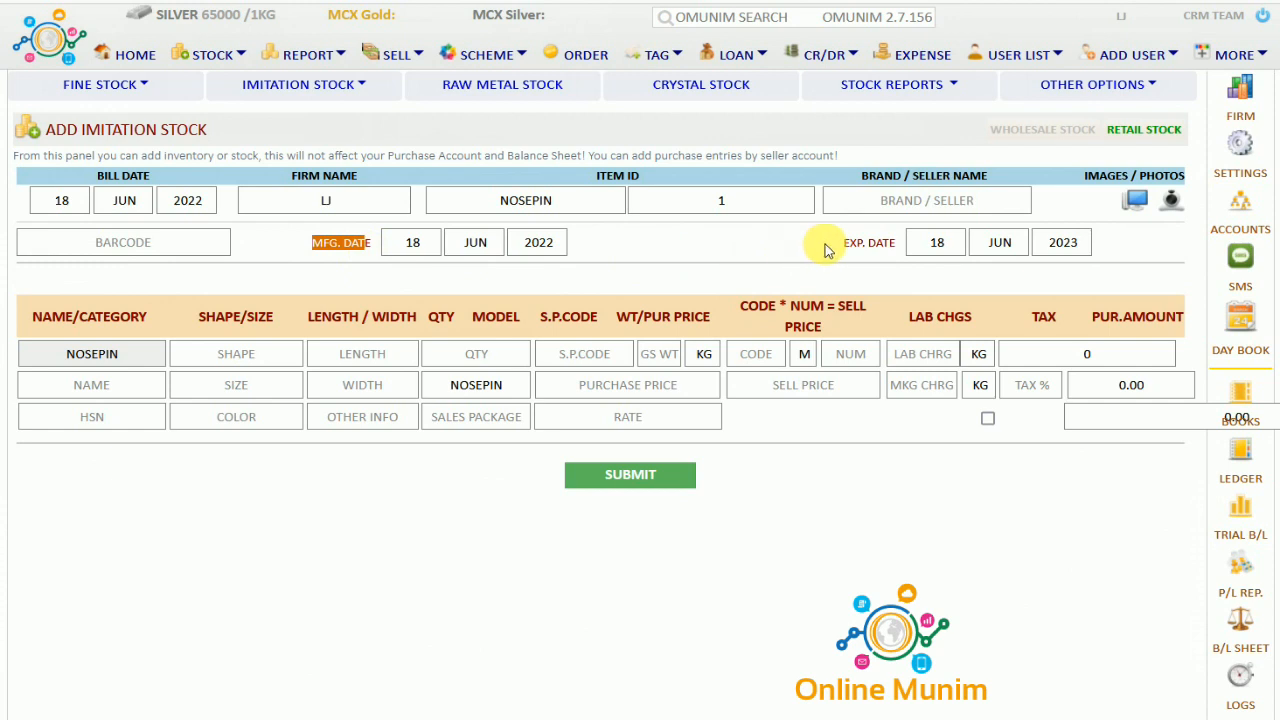
drag(845, 244, 905, 258)
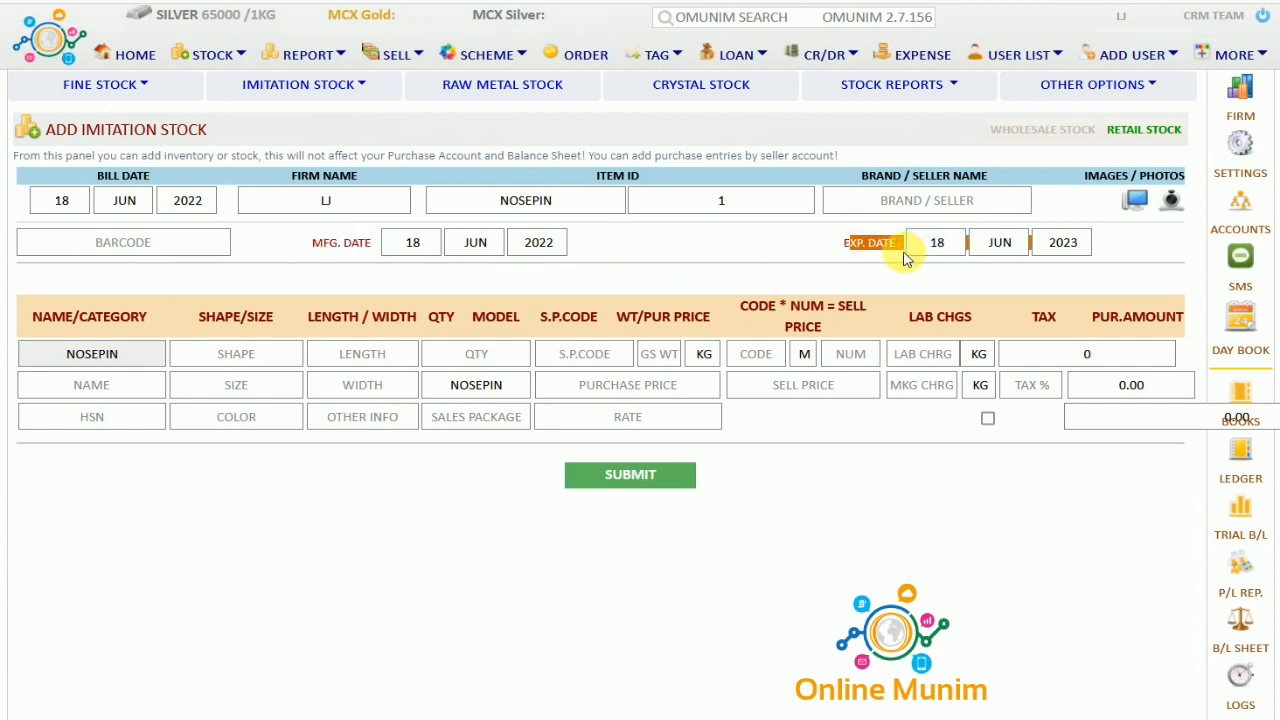
click(805, 285)
click(91, 384)
text(NOSEPIN)
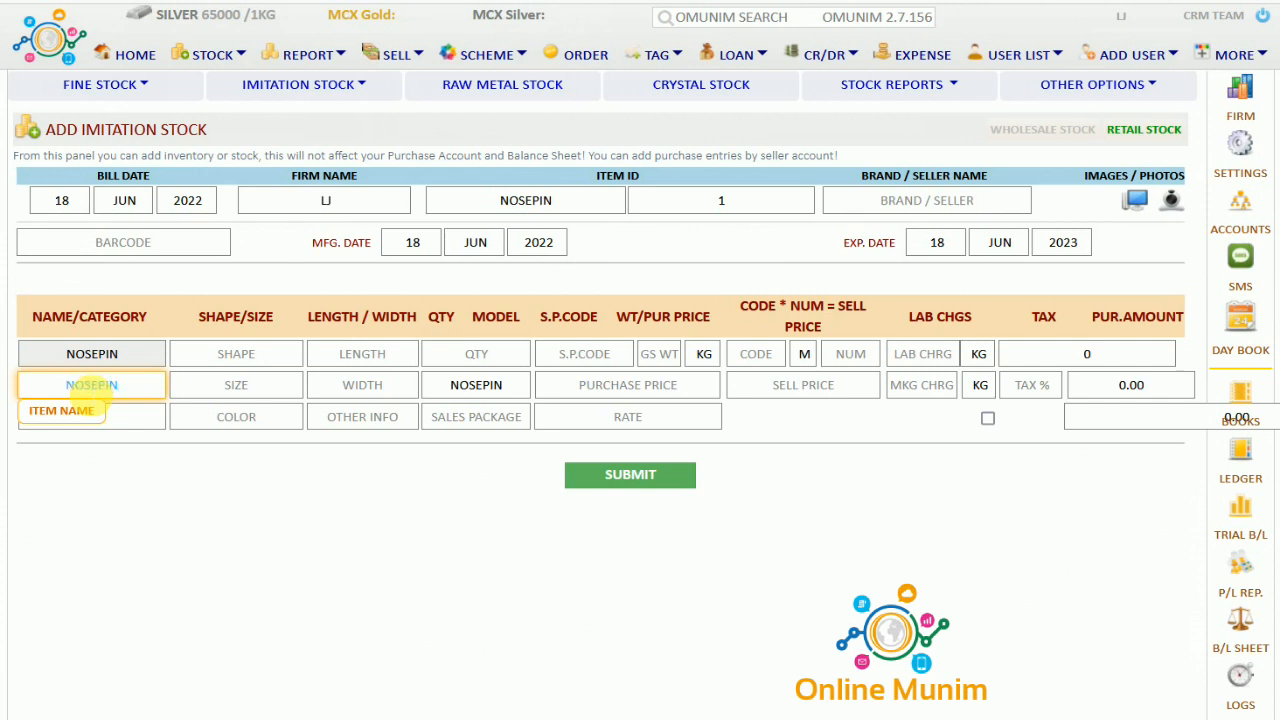
key(Tab)
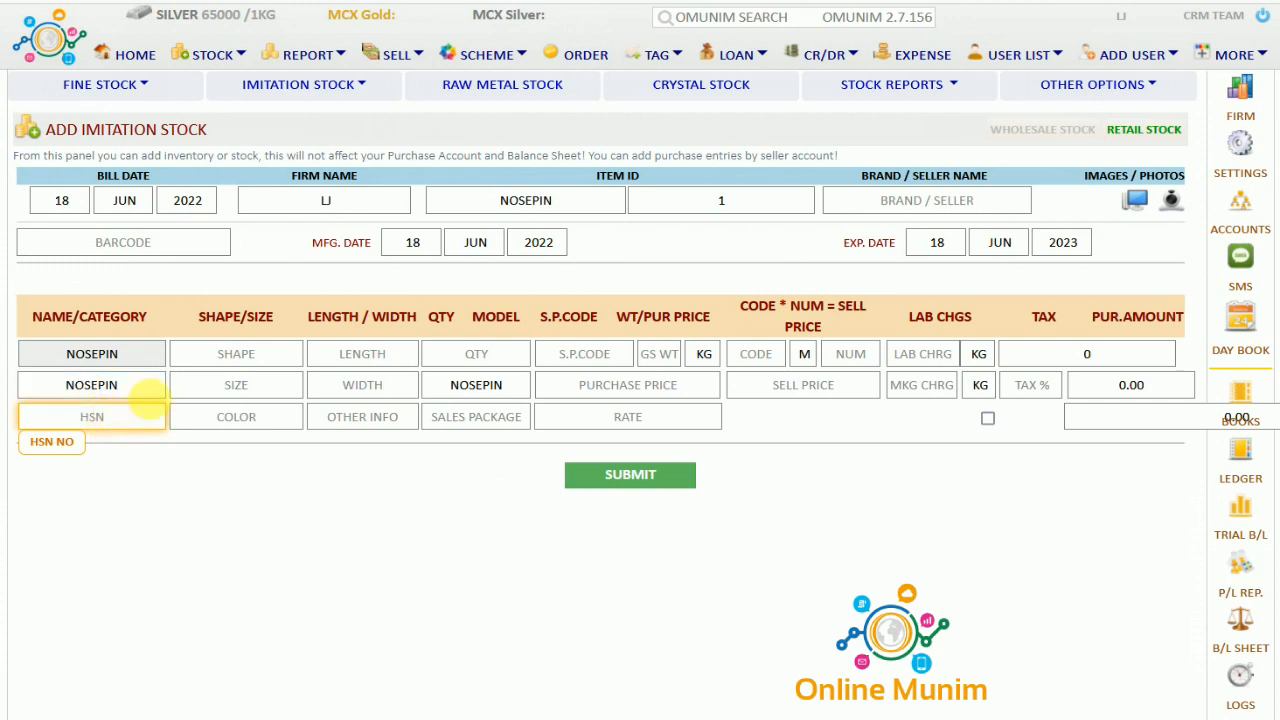
Set the nosepin's quantity to 1, leaving shape, size, colour and width blank
click(216, 358)
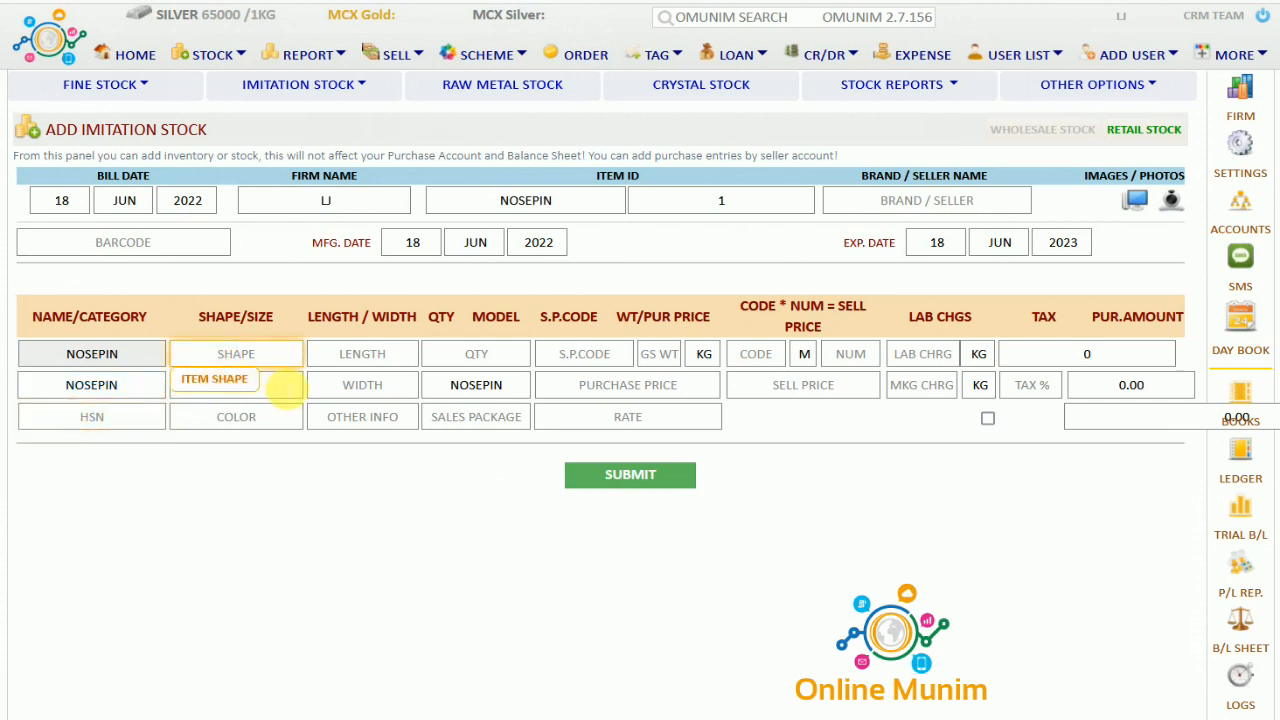
click(286, 391)
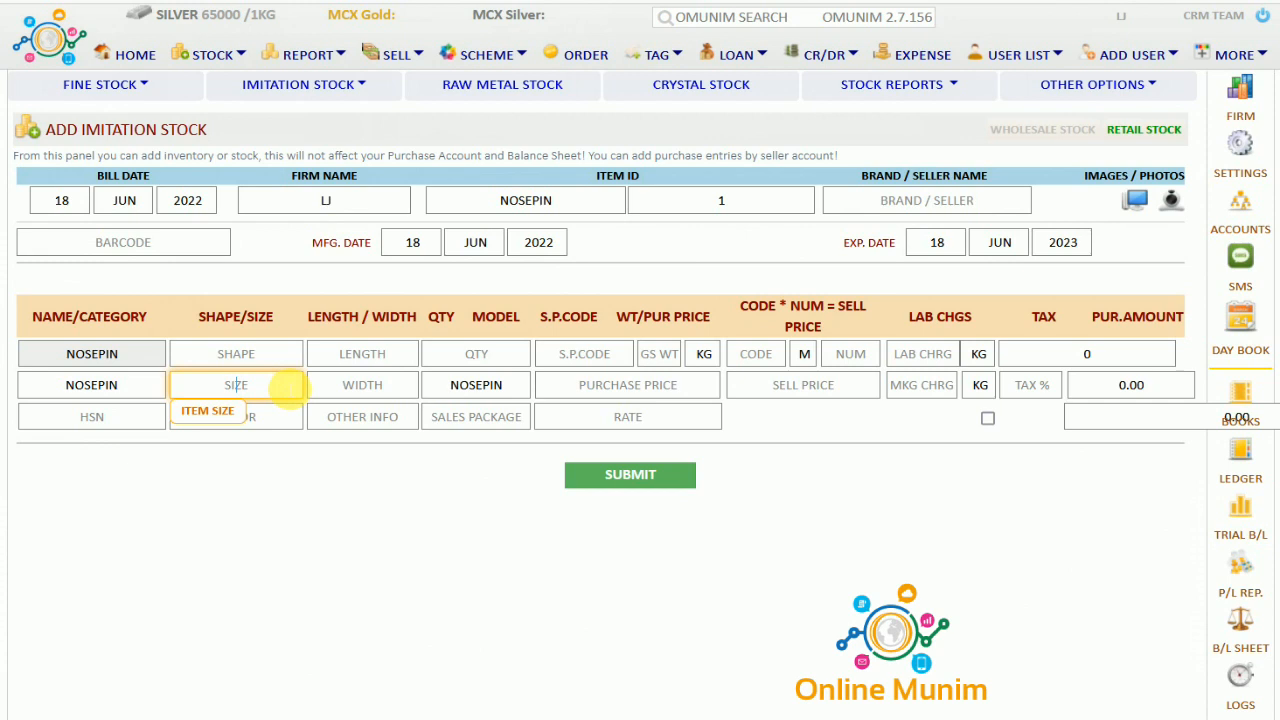
click(286, 417)
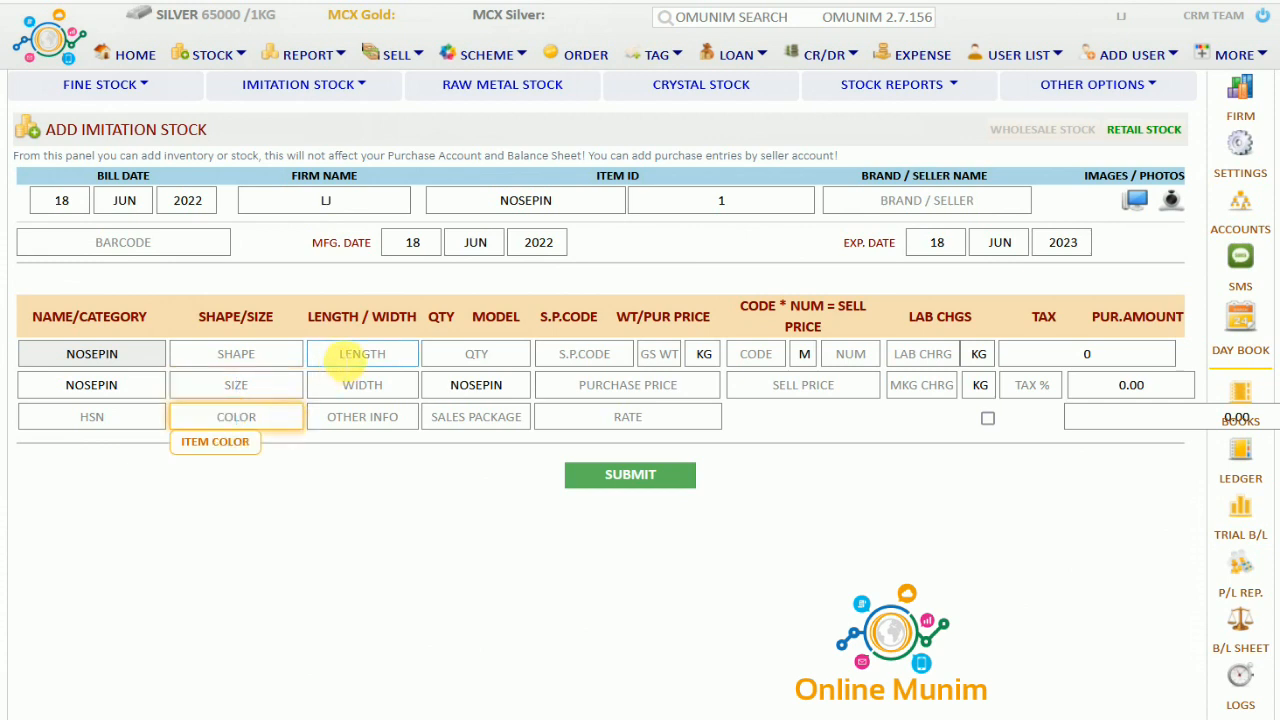
click(364, 354)
click(405, 386)
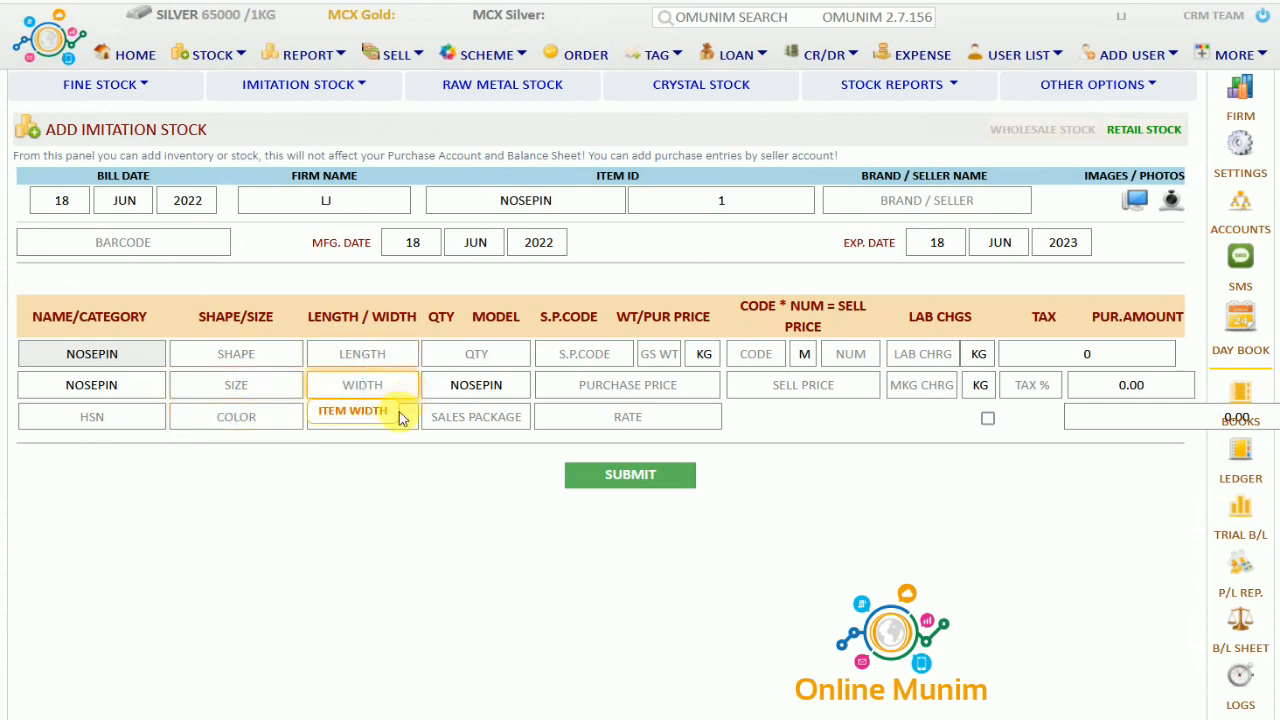
click(402, 417)
click(452, 360)
text(1)
key(Tab)
drag(540, 320, 608, 322)
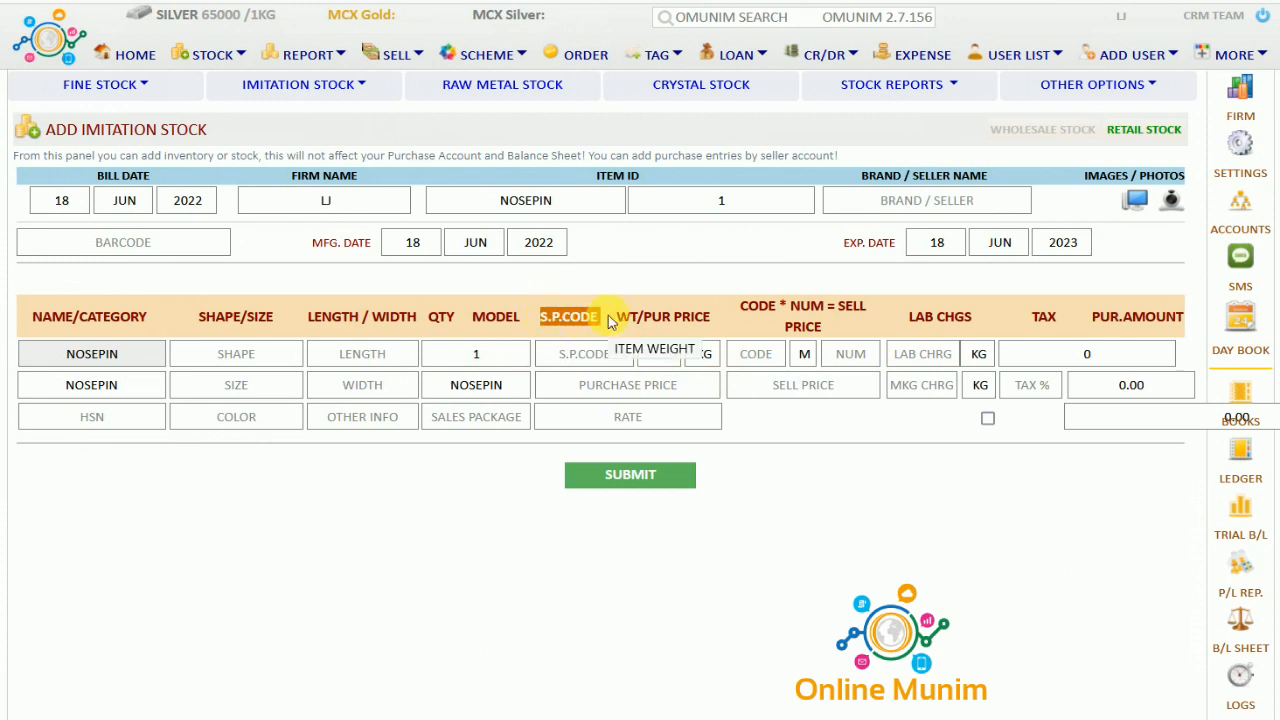
Enter a gross weight of 1 with GM as the weight unit
click(603, 354)
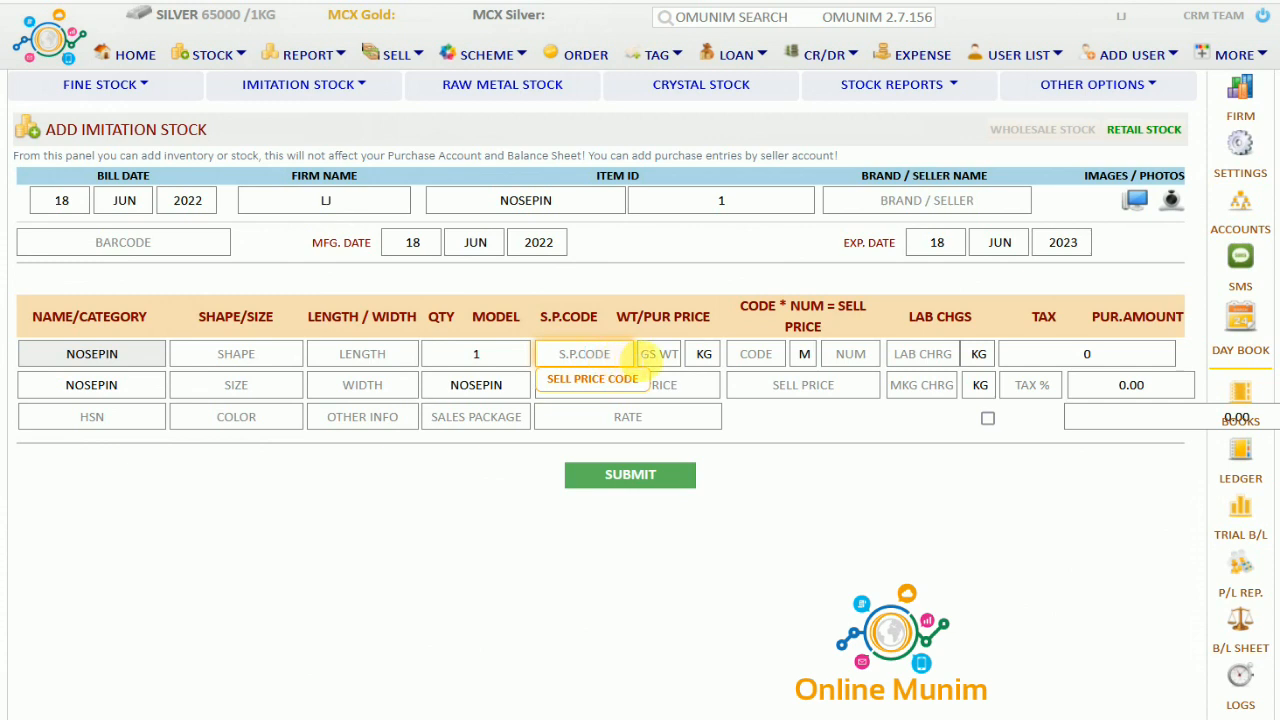
click(662, 354)
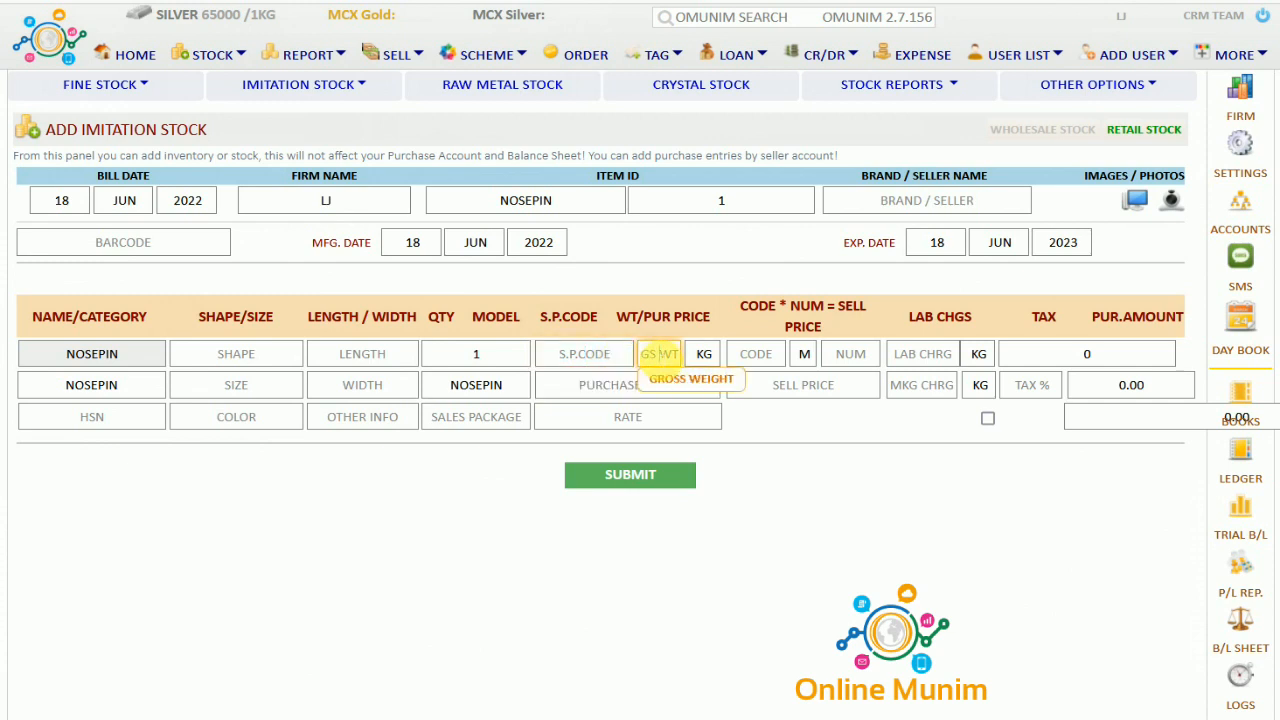
text(1)
click(704, 355)
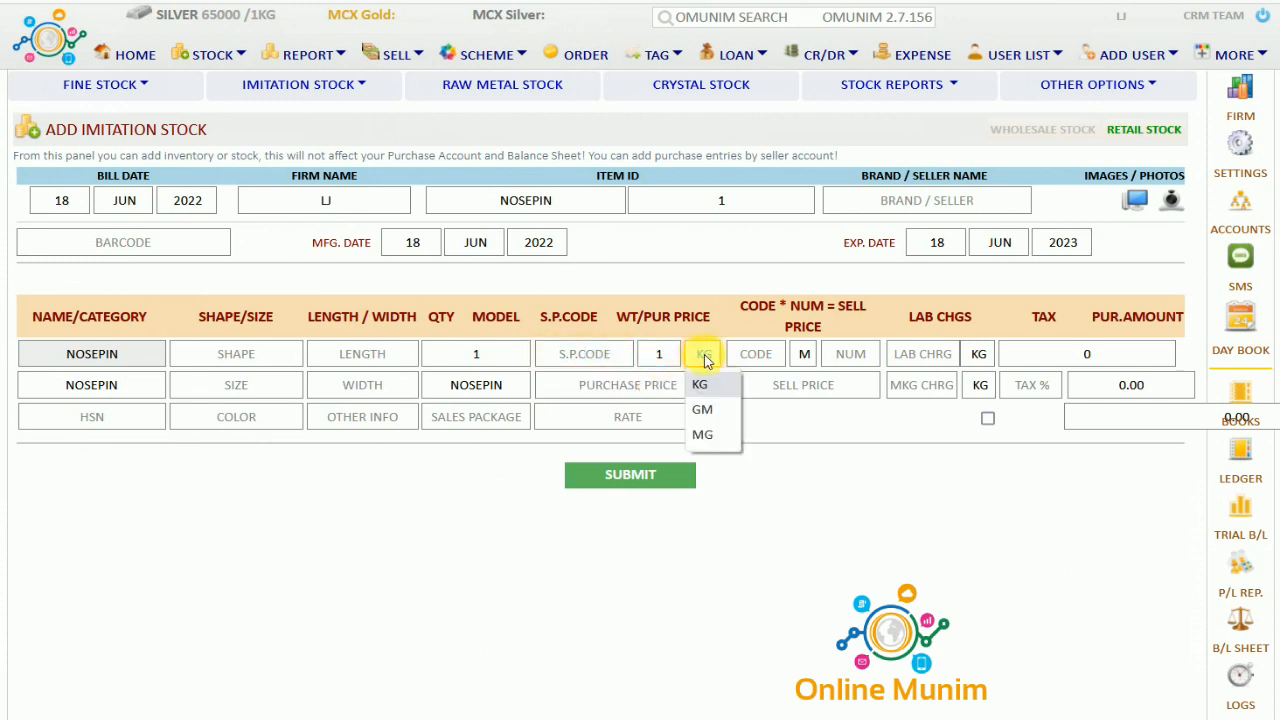
click(709, 408)
click(706, 362)
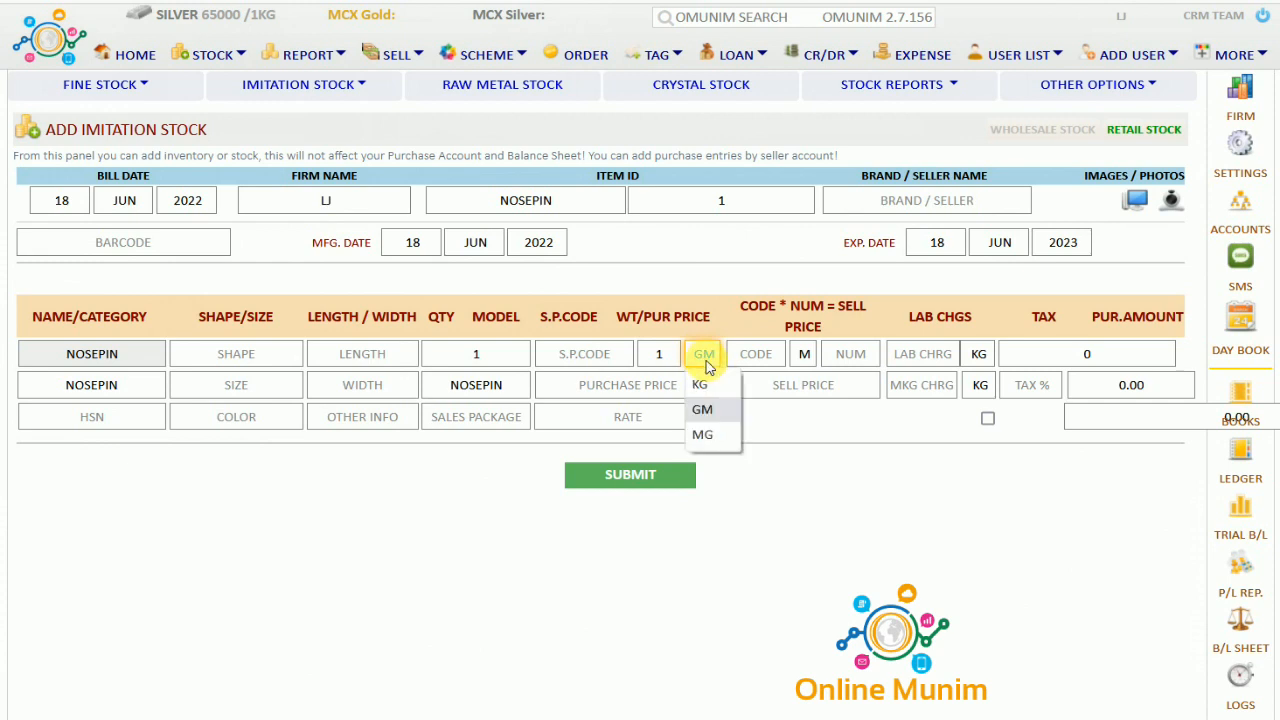
click(712, 413)
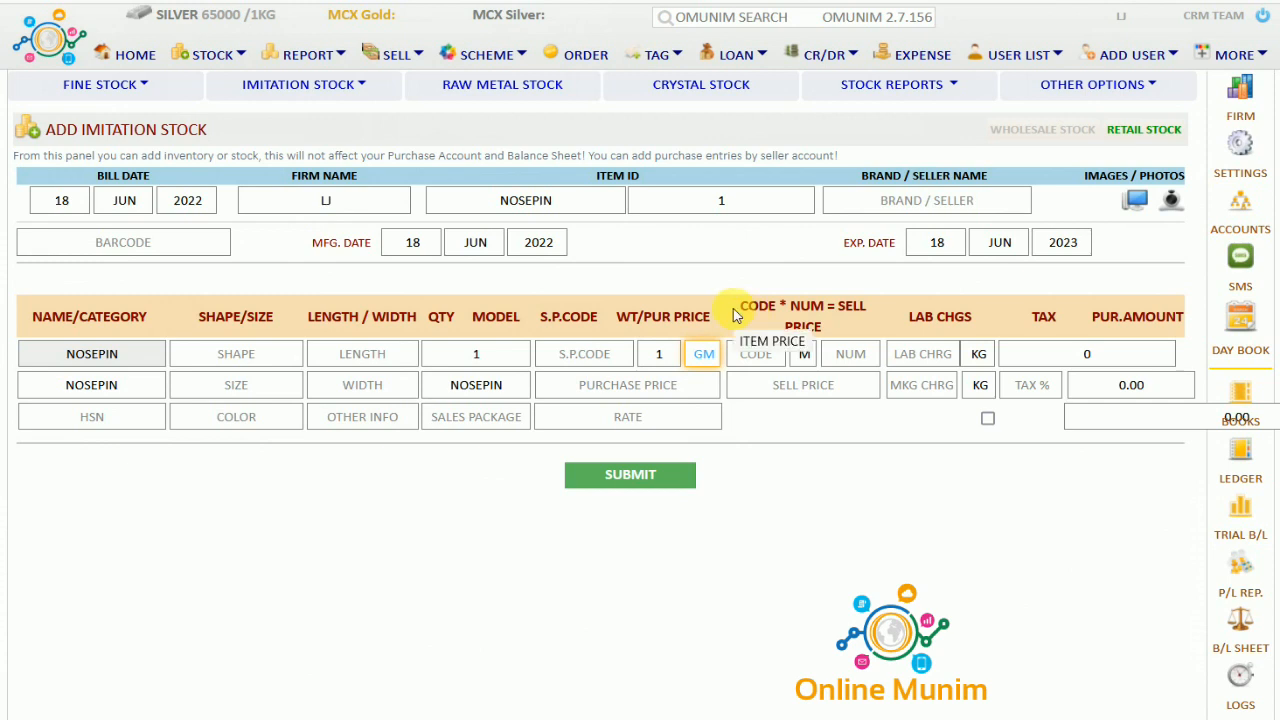
Keep M as the code type and move through code, number and sell price to purchase price
drag(740, 306, 776, 306)
click(803, 356)
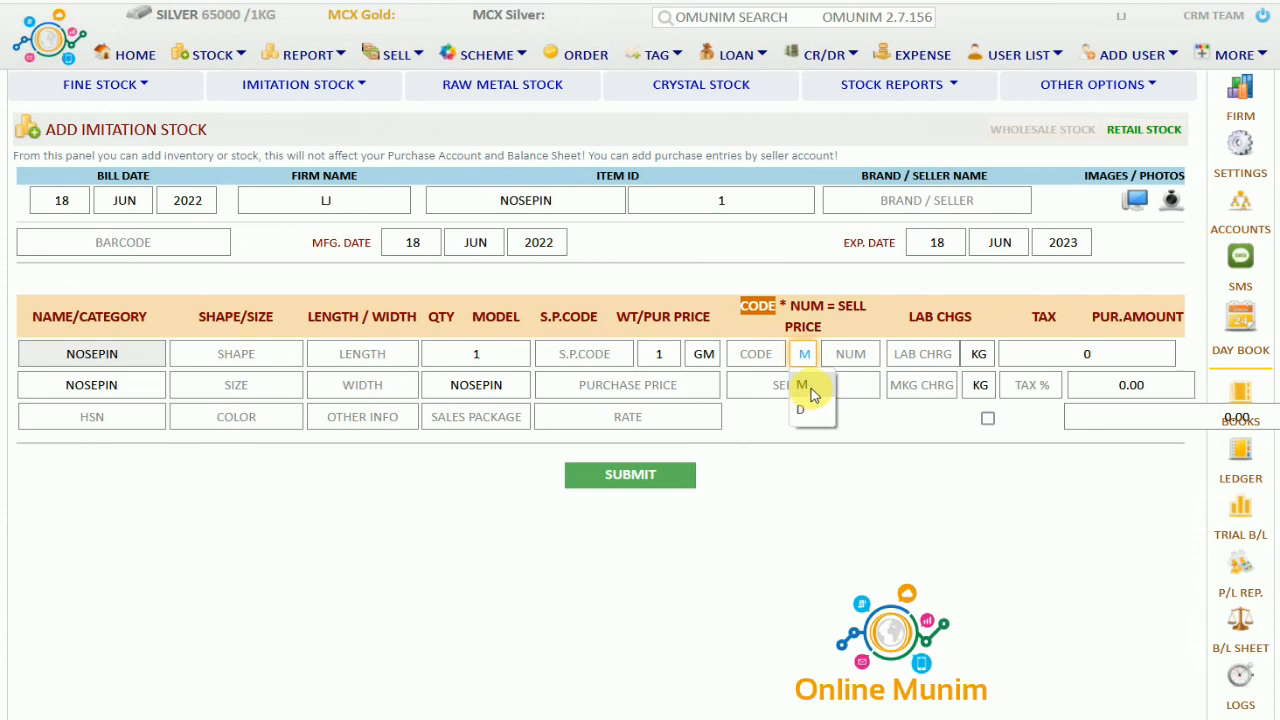
click(812, 388)
click(765, 355)
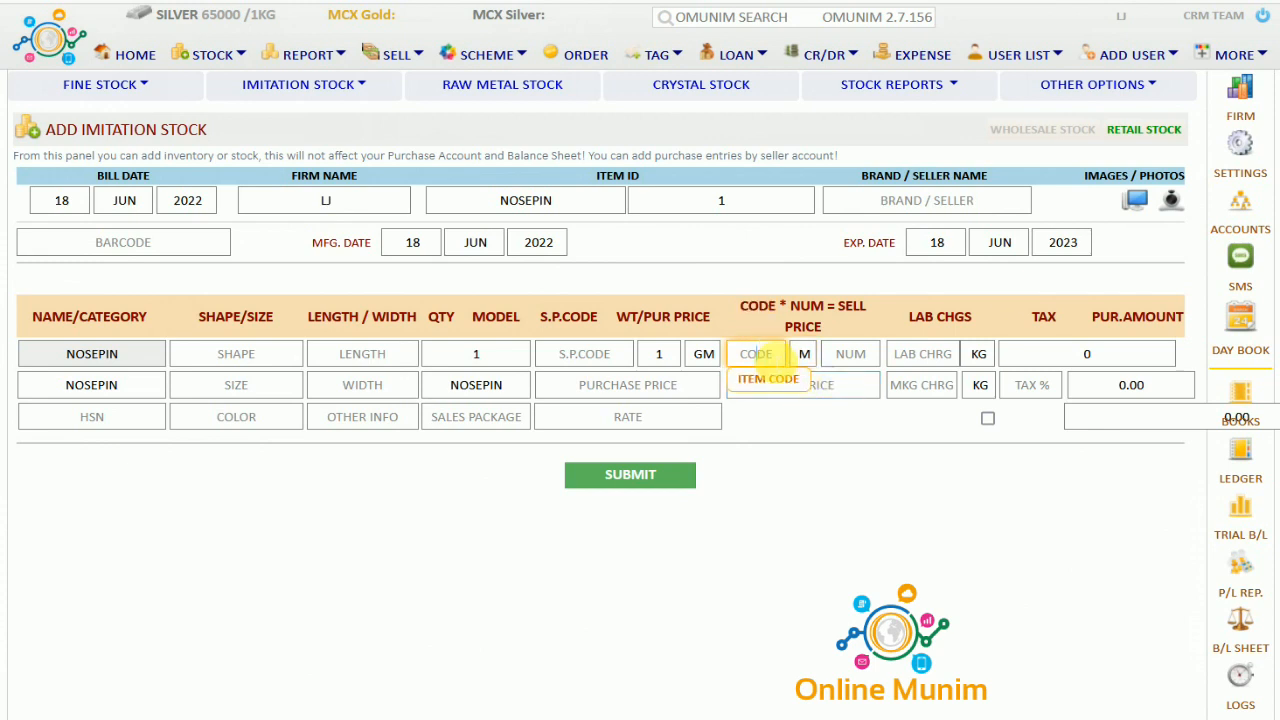
click(848, 360)
click(775, 385)
click(690, 392)
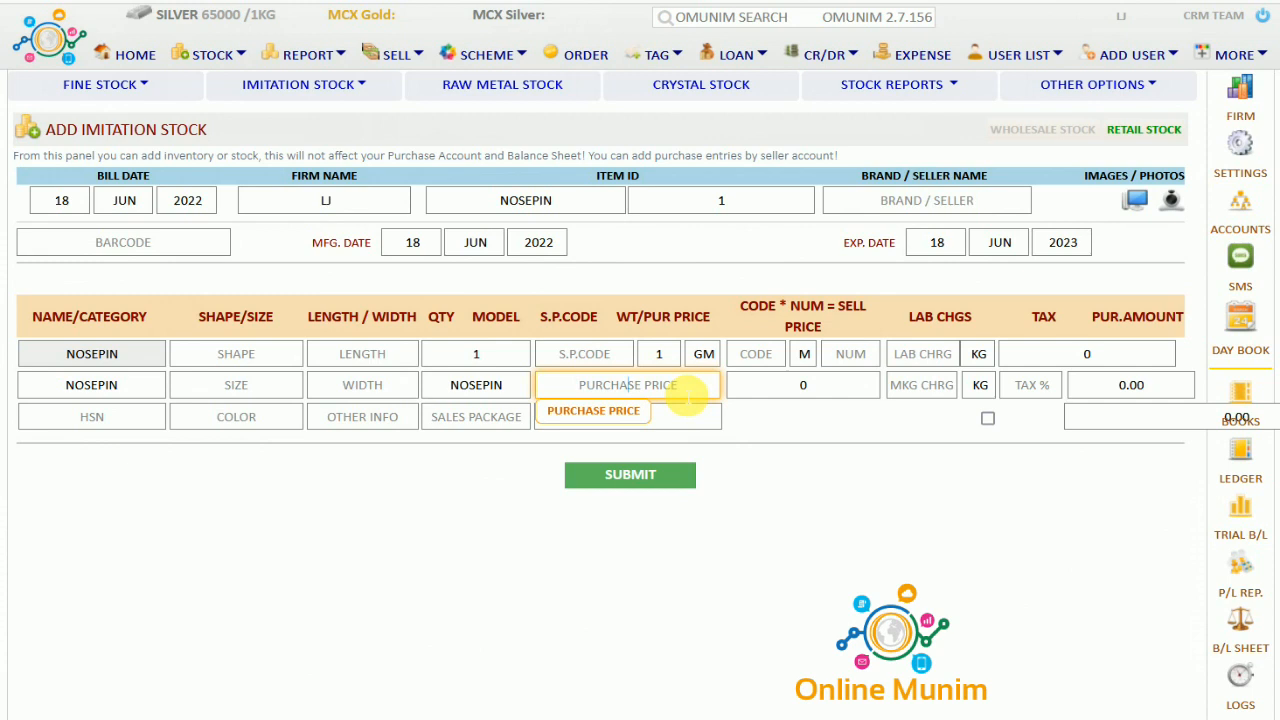
Enter a purchase price of 100 and a rate of 90 for the nosepin
text(100)
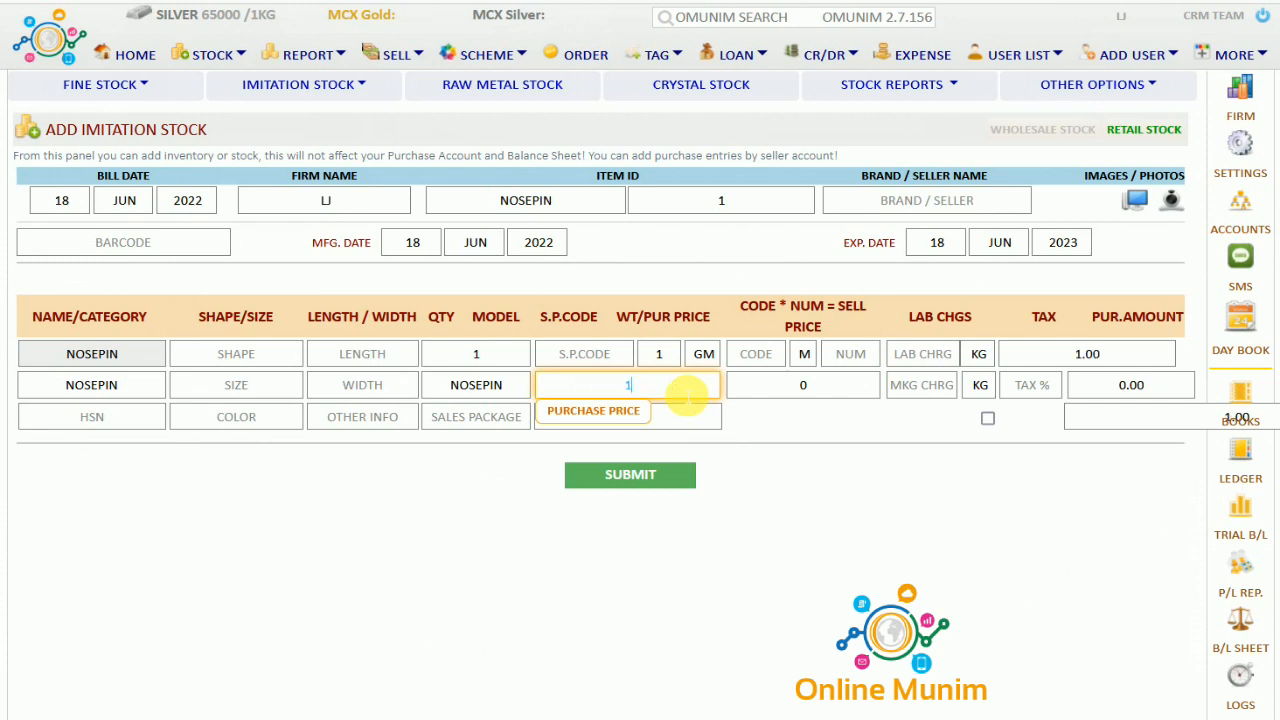
click(707, 418)
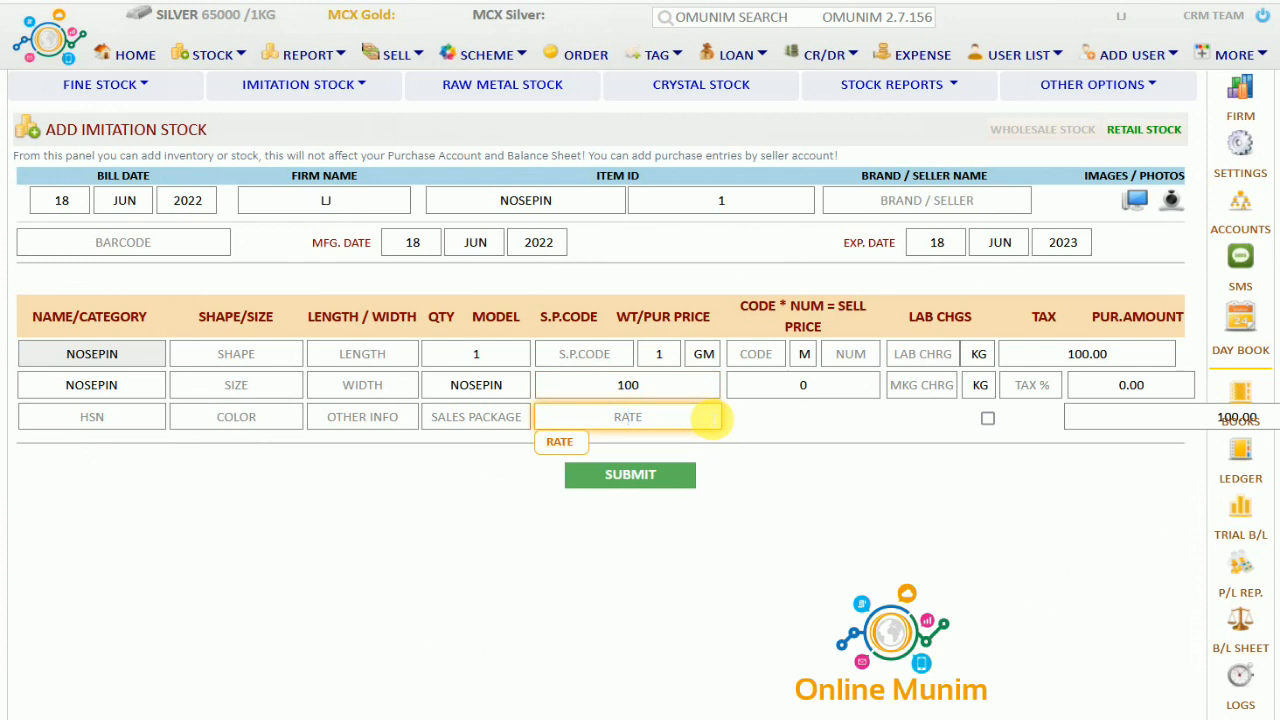
text(90)
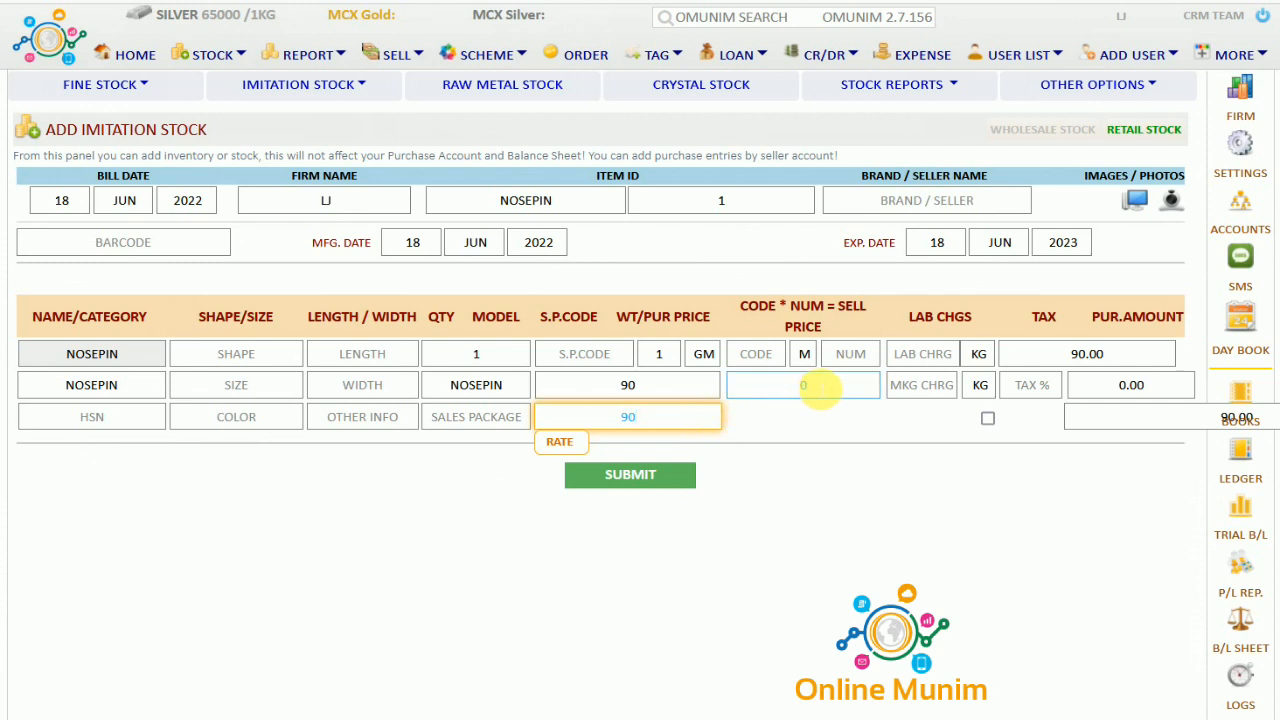
Change the sell price to 200 and review the lab charge, making charge and 90.00 purchase amount
click(818, 393)
key(BackSpace)
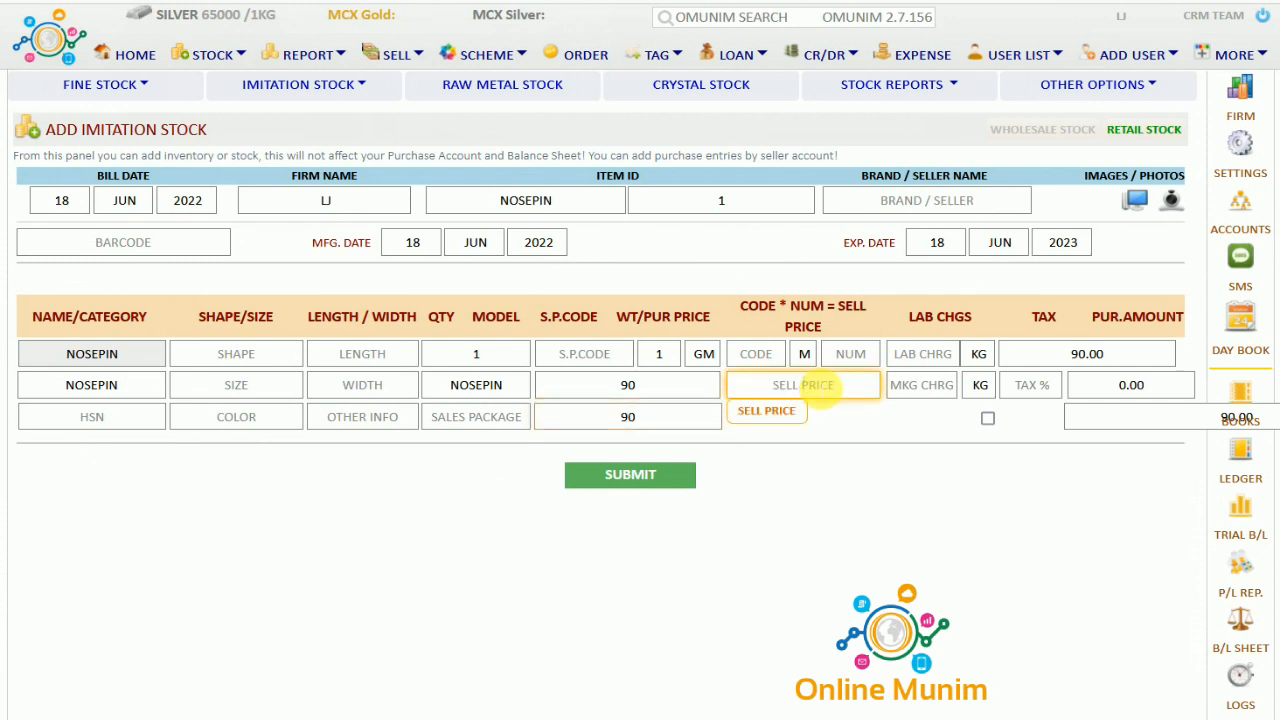
text(200)
click(858, 432)
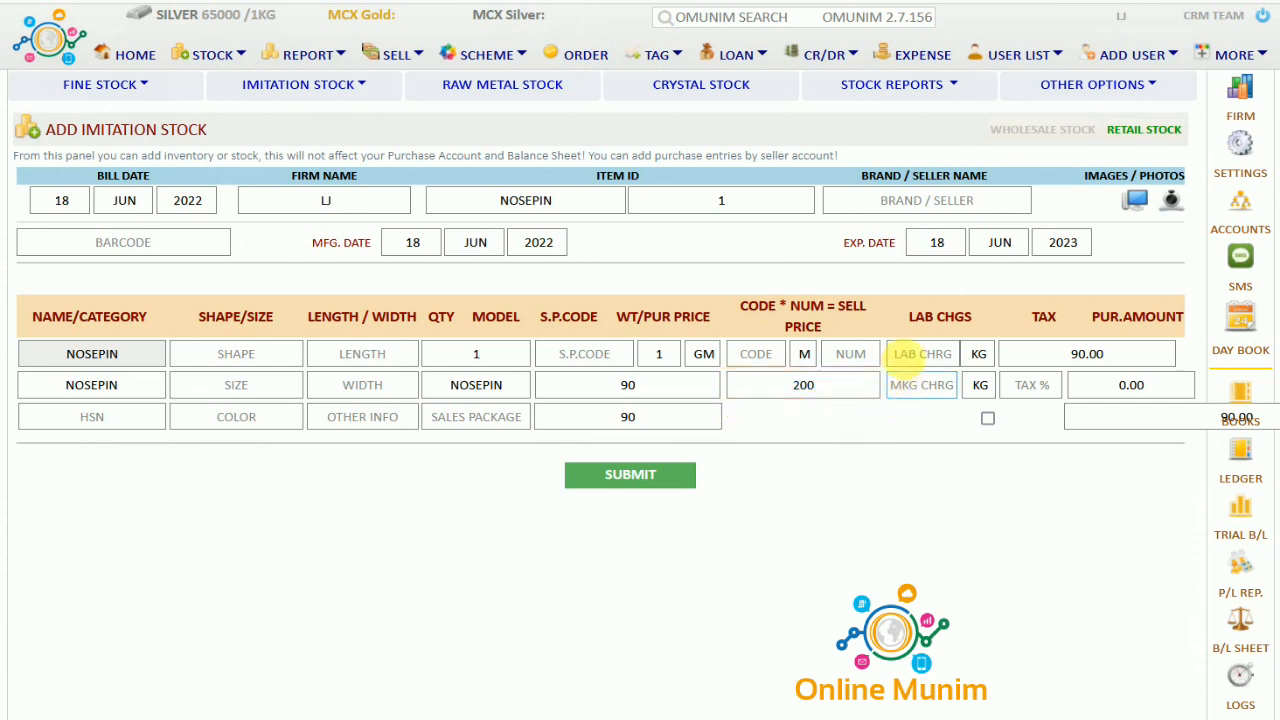
click(922, 354)
click(916, 390)
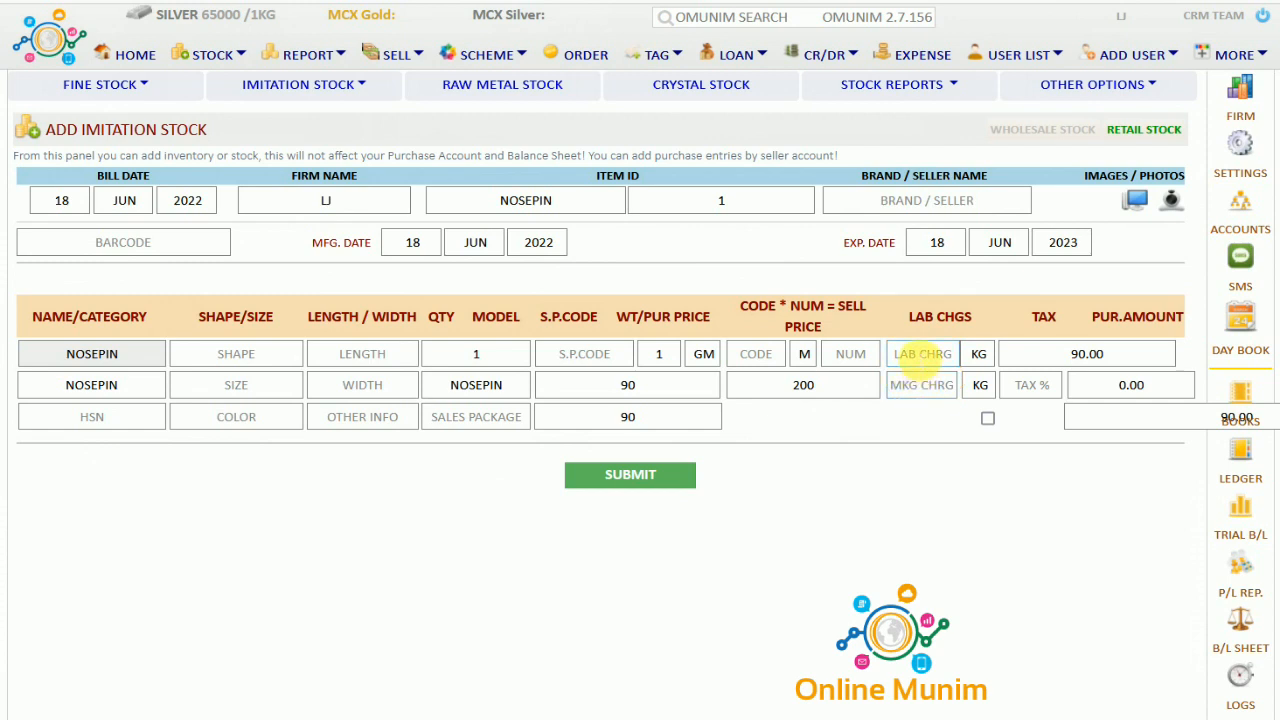
click(1055, 356)
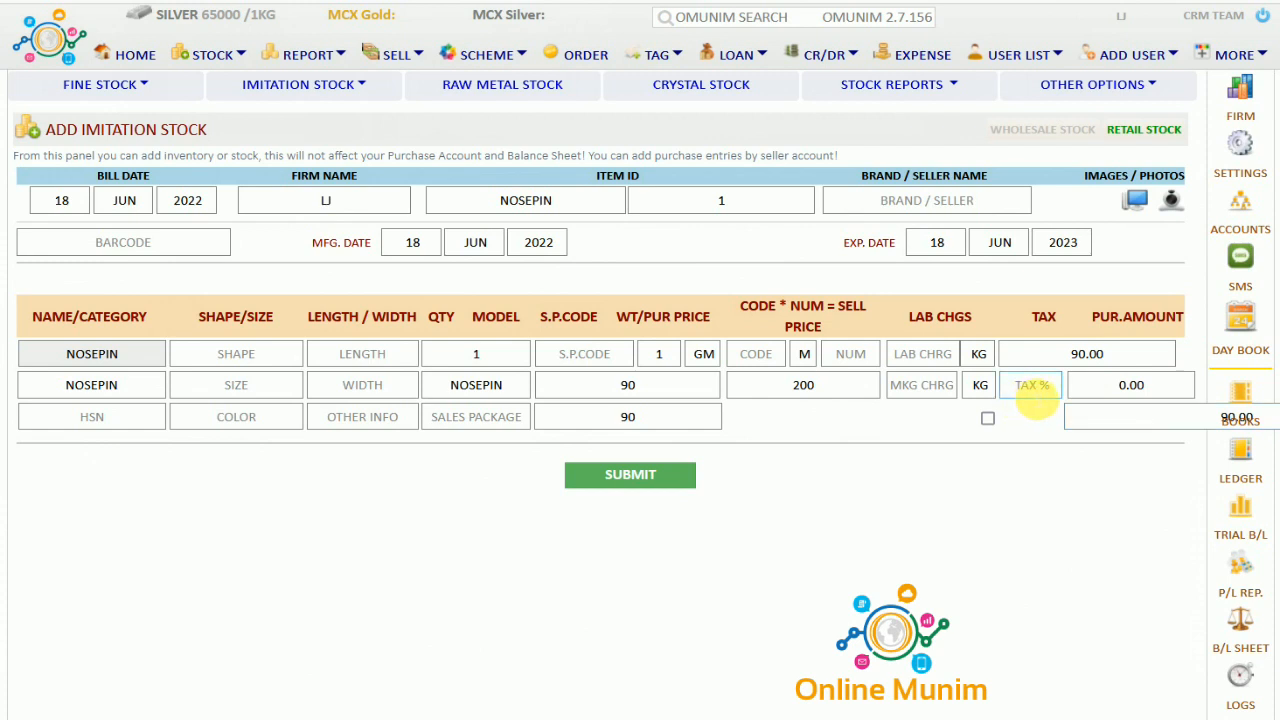
Submit the nosepin as NOSEPIN-1 and move it into the available stock list
click(638, 477)
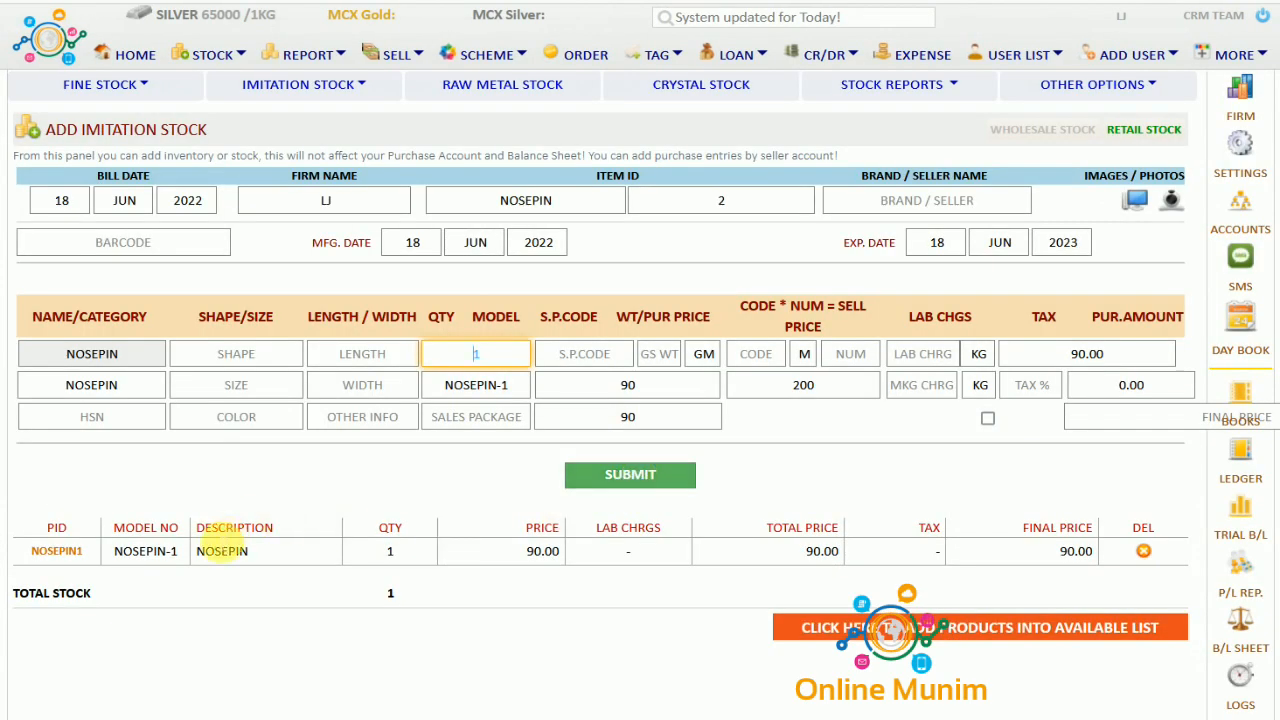
drag(214, 549, 915, 563)
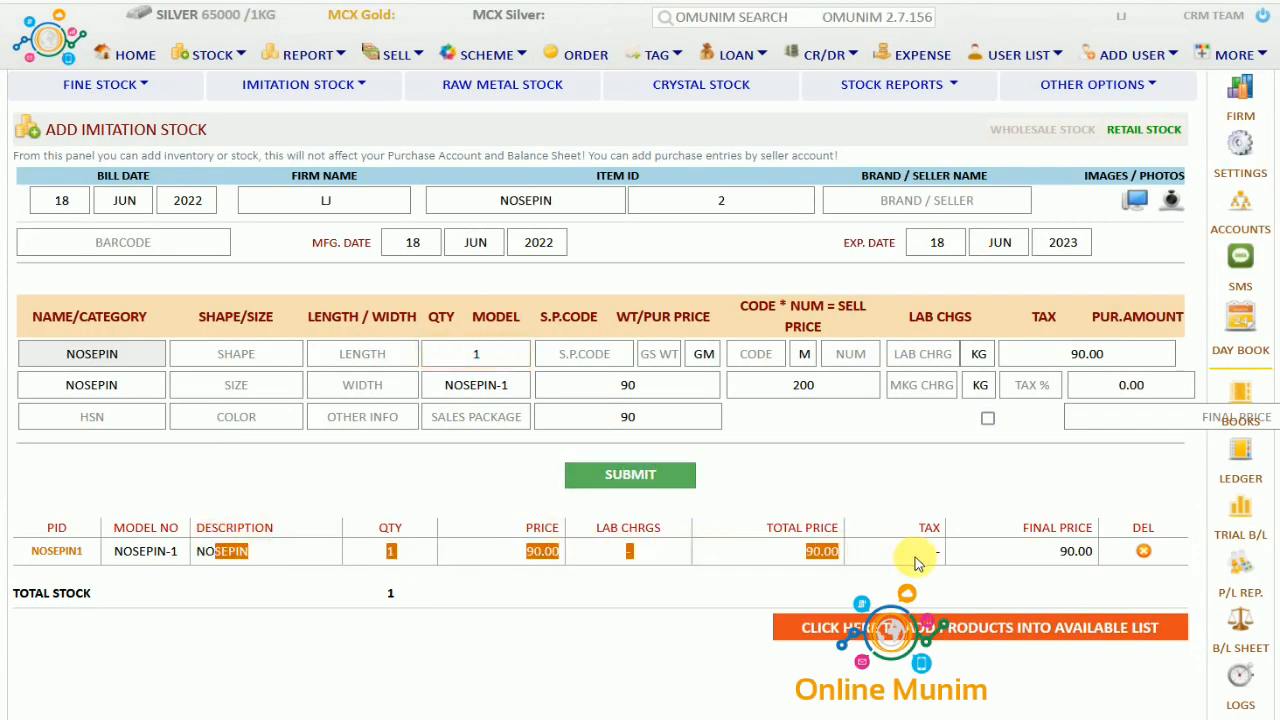
click(976, 641)
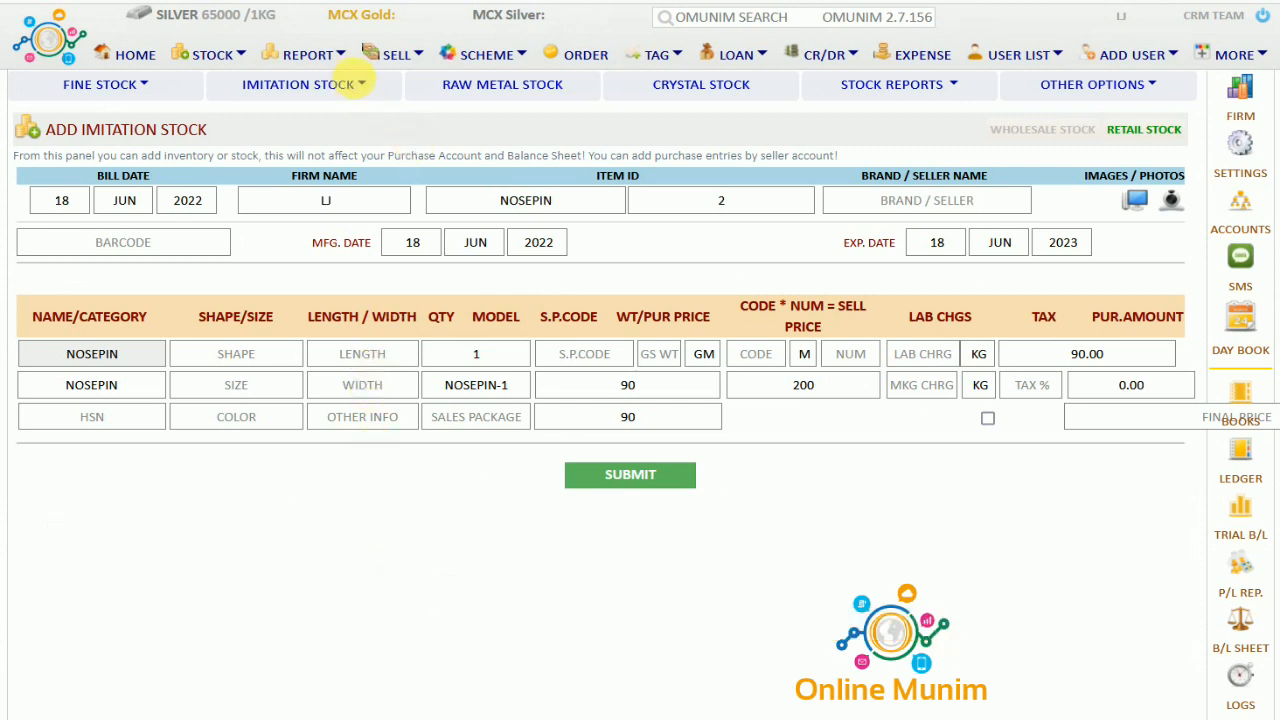
Return to the Add Imitation Stock form from the Imitation Stock menu
click(366, 87)
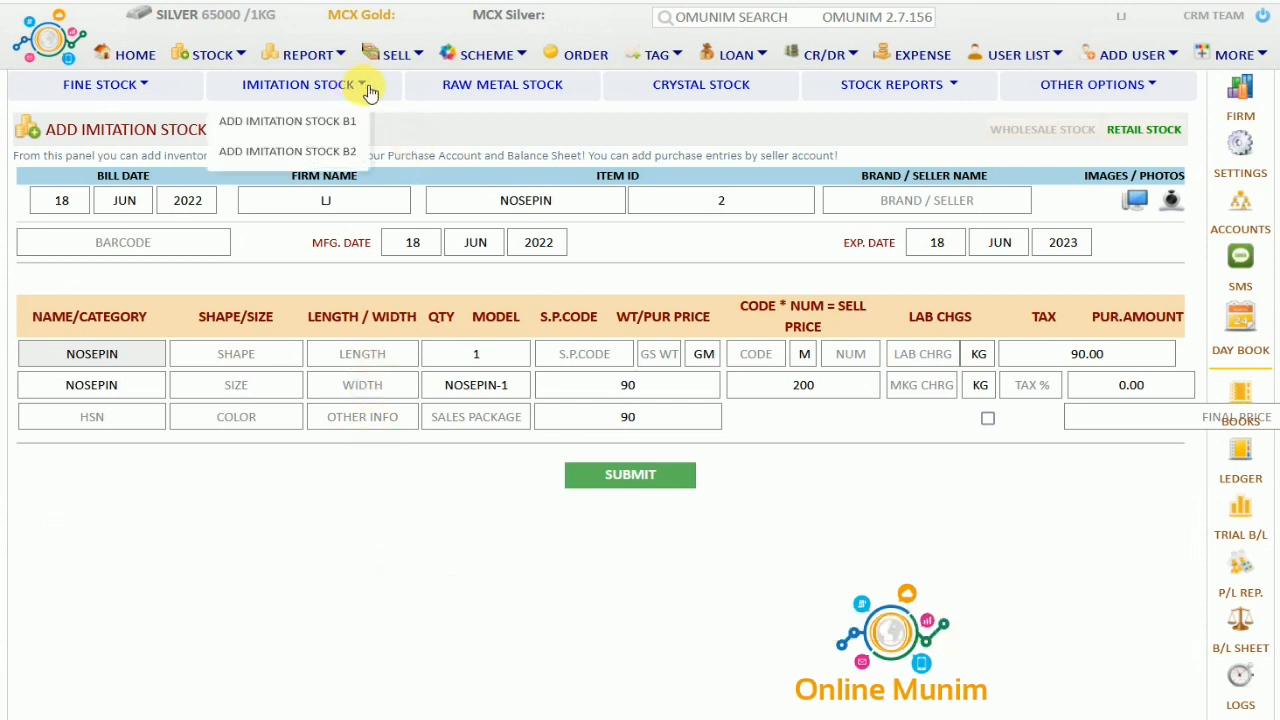
click(340, 155)
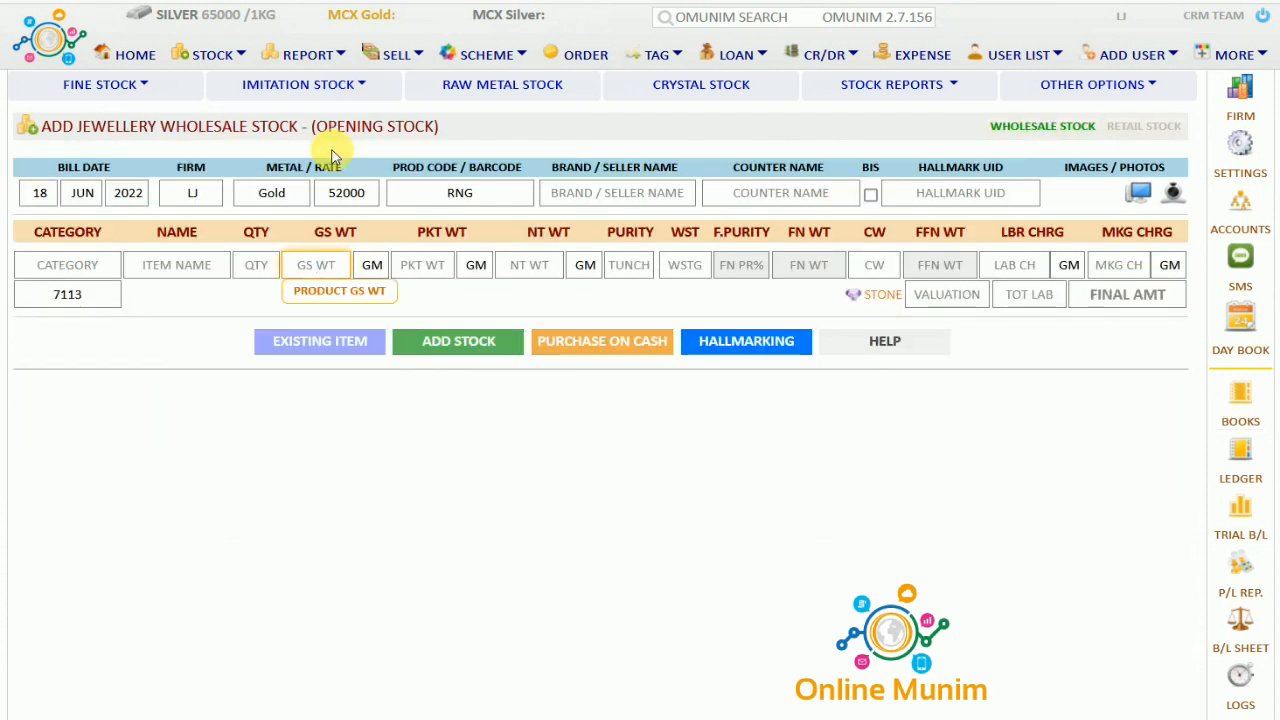
click(368, 87)
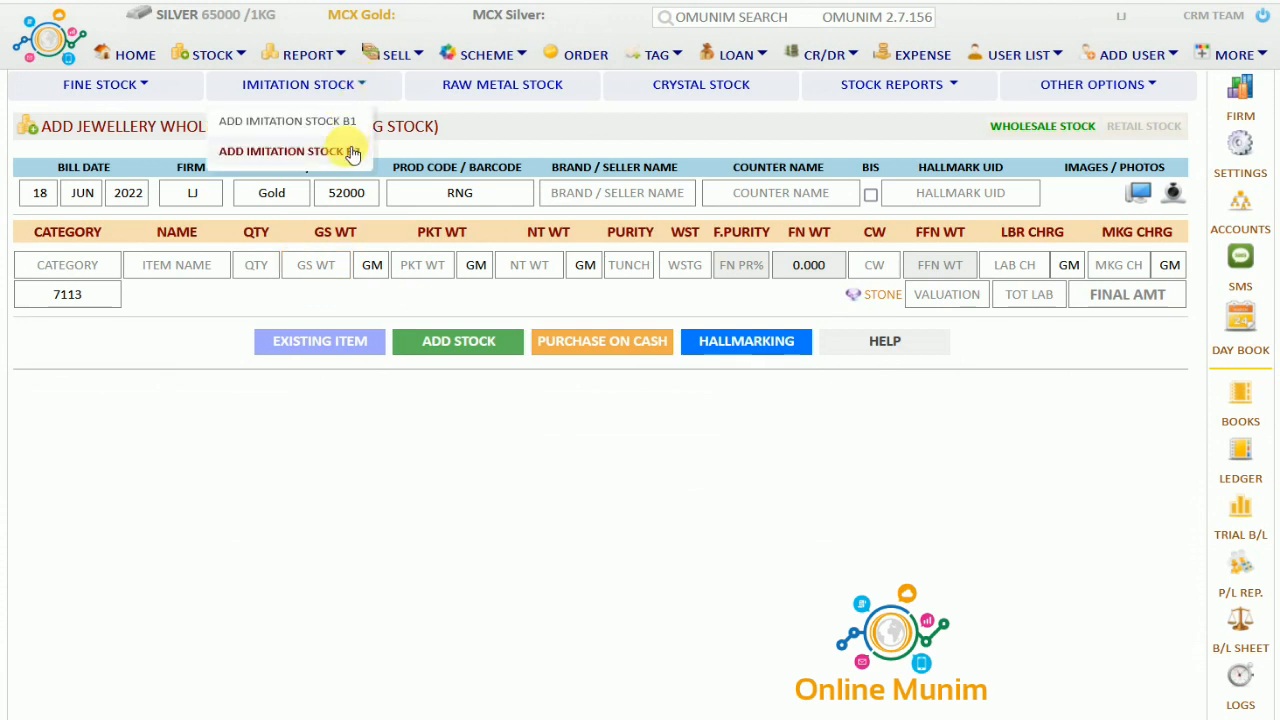
click(351, 152)
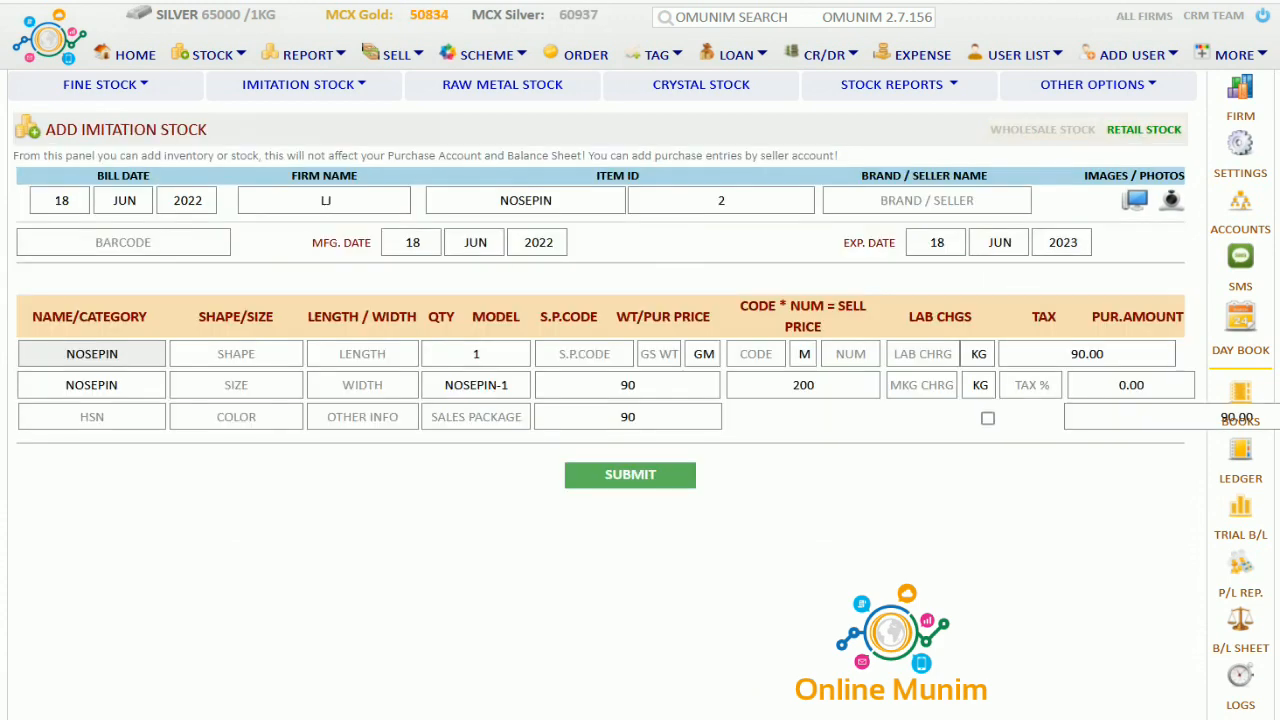
Start a Raw Metal Stock entry with metal type GOLD and name FINE BAR
click(510, 97)
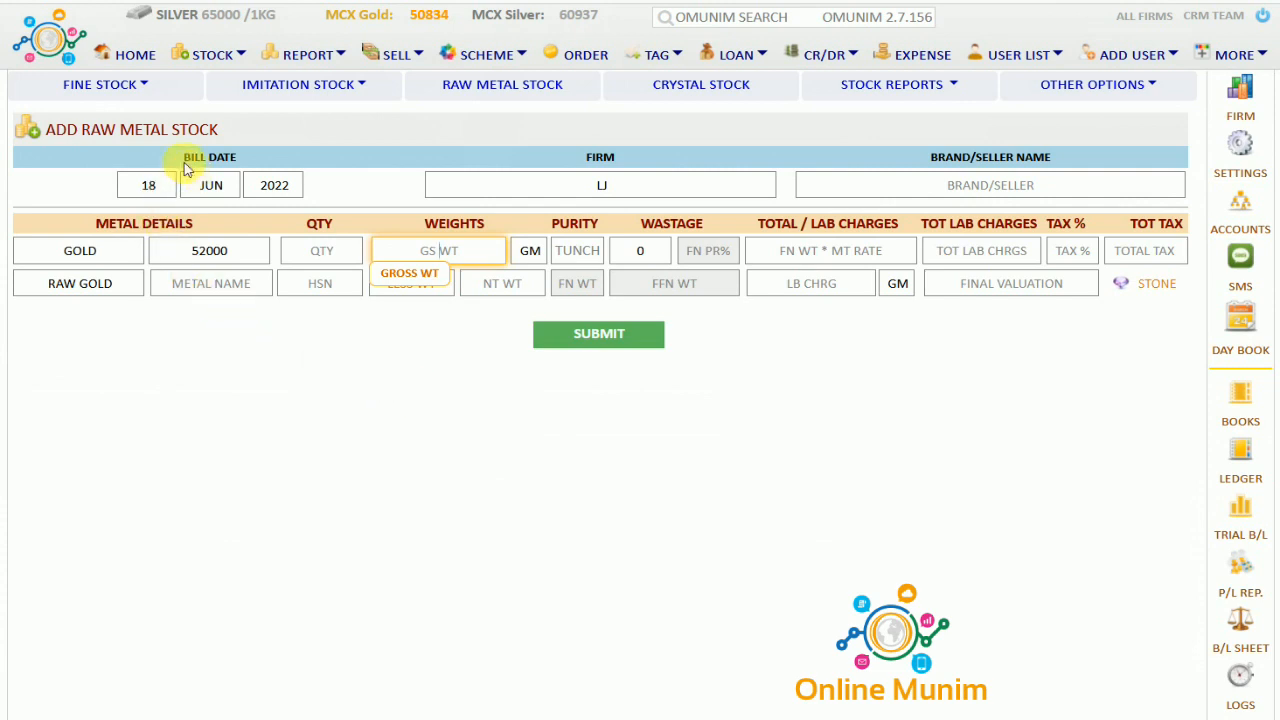
drag(183, 170, 243, 163)
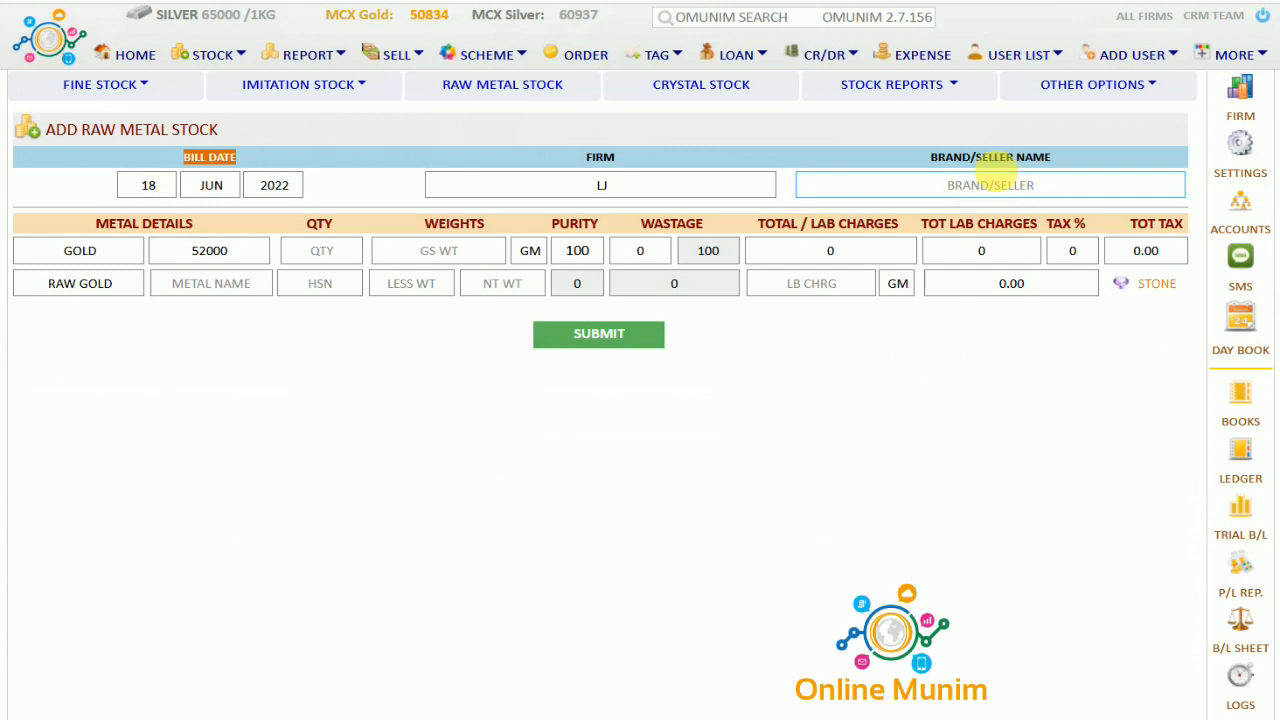
click(78, 252)
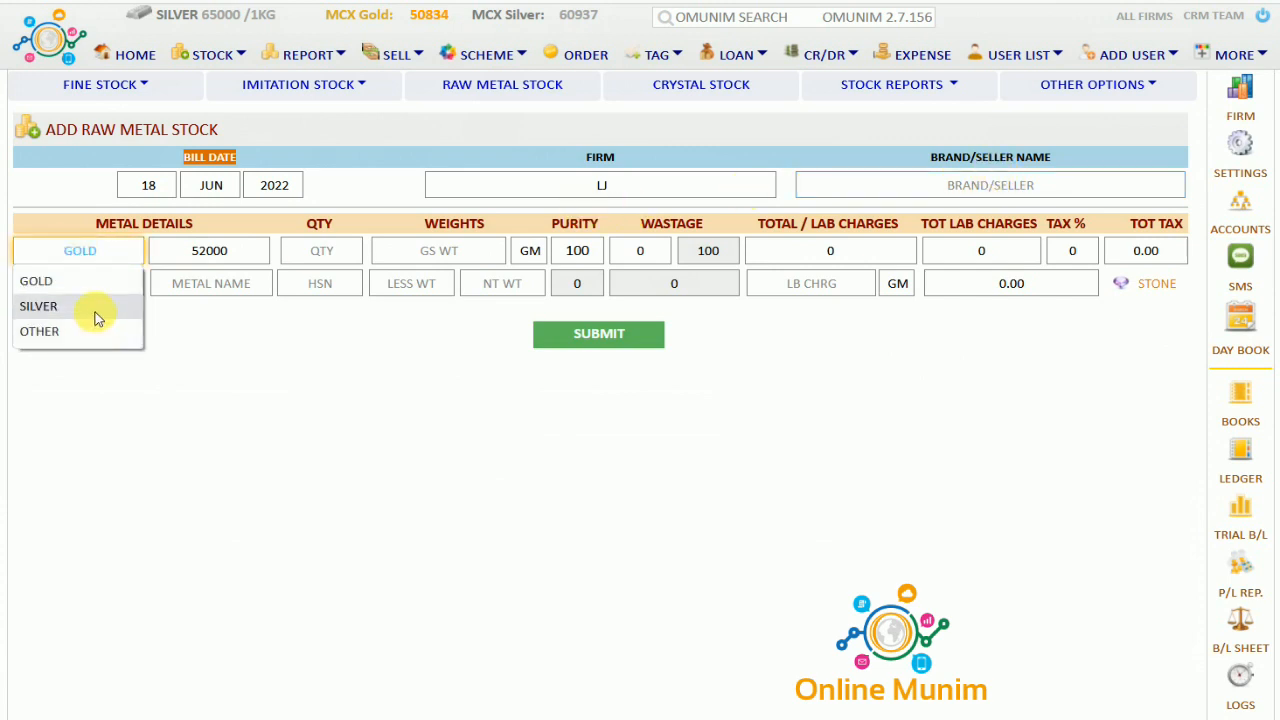
click(88, 281)
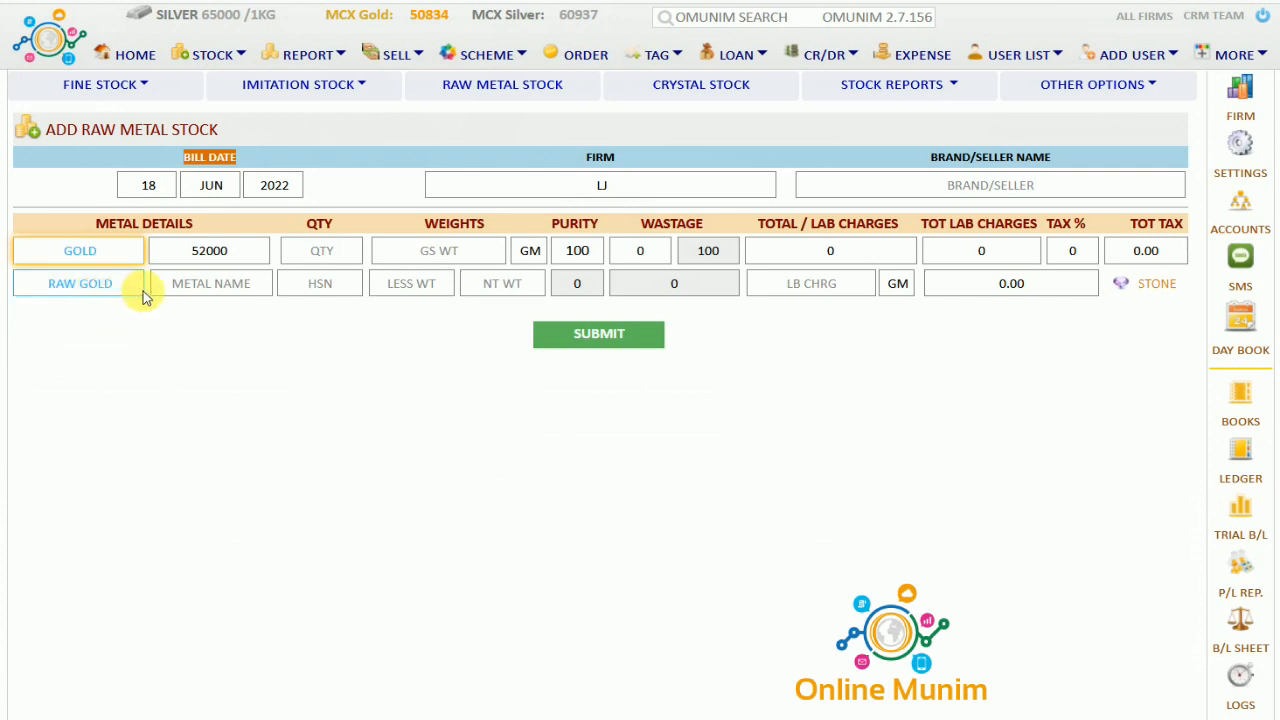
click(222, 285)
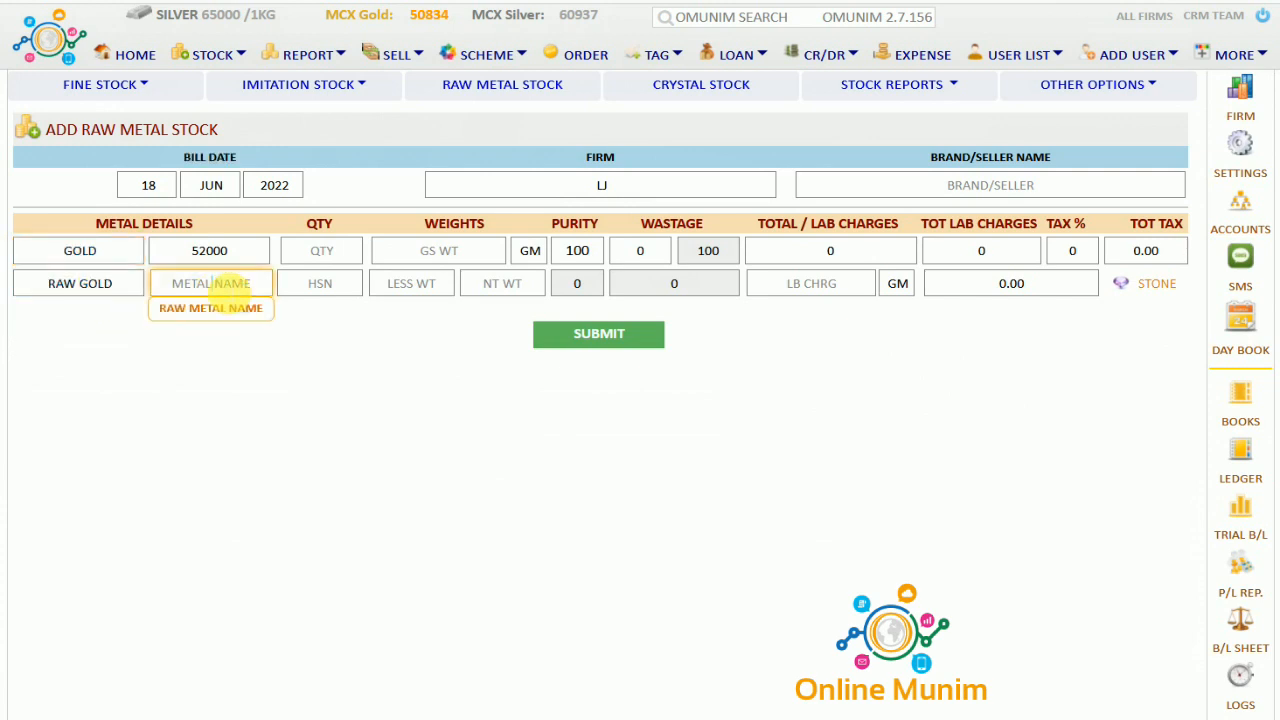
text(FINE BAR)
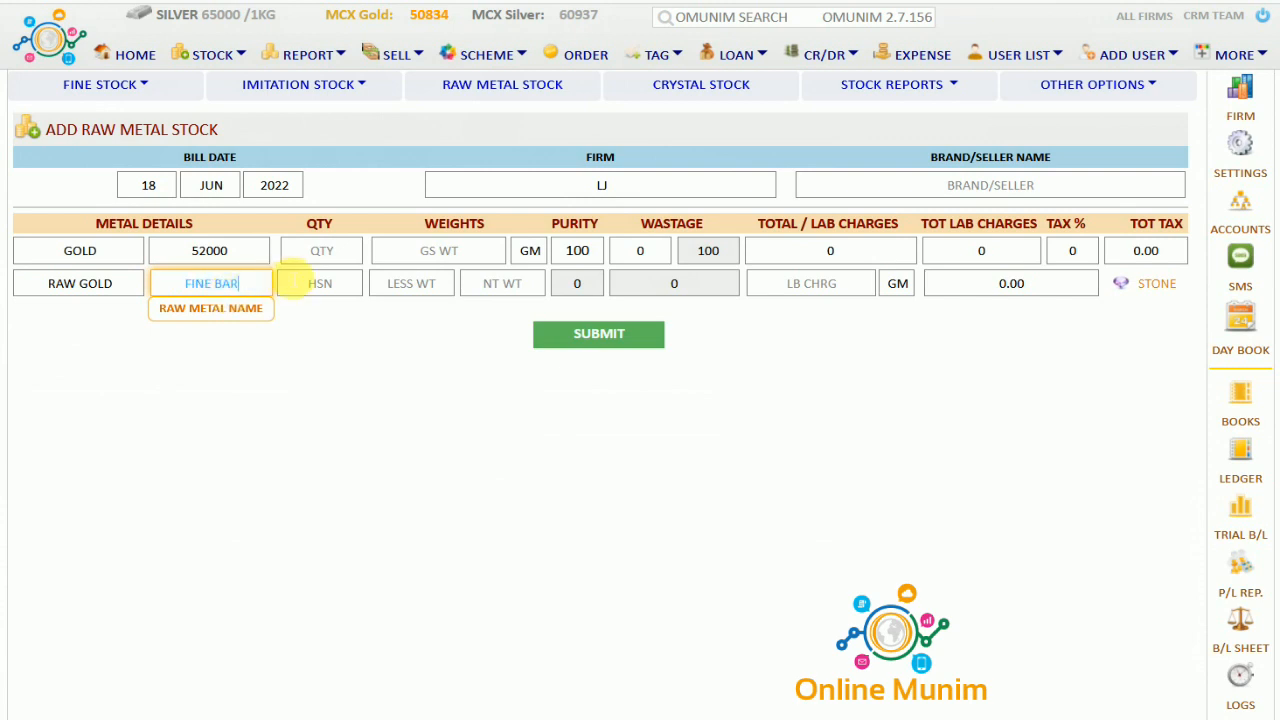
Enter quantity 1 and 25 gm gross weight with packet weight 0, then review the 130000 total
click(305, 258)
text(1)
key(Tab)
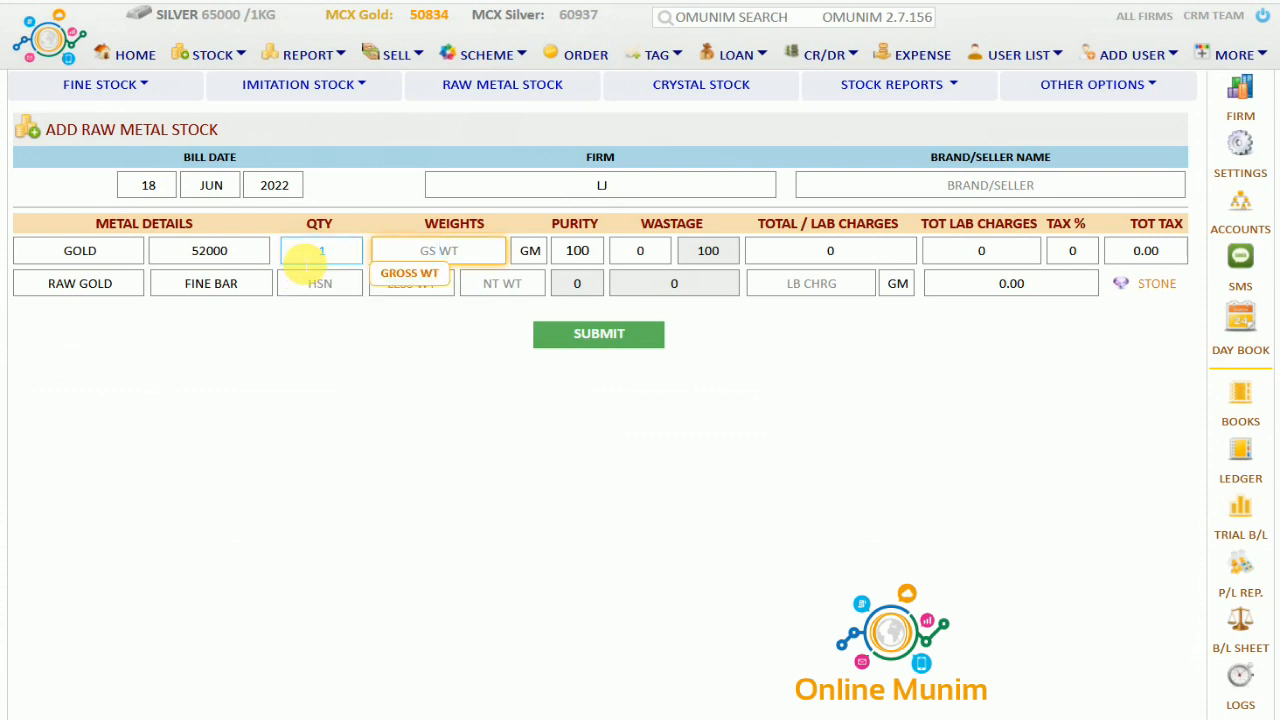
key(Tab)
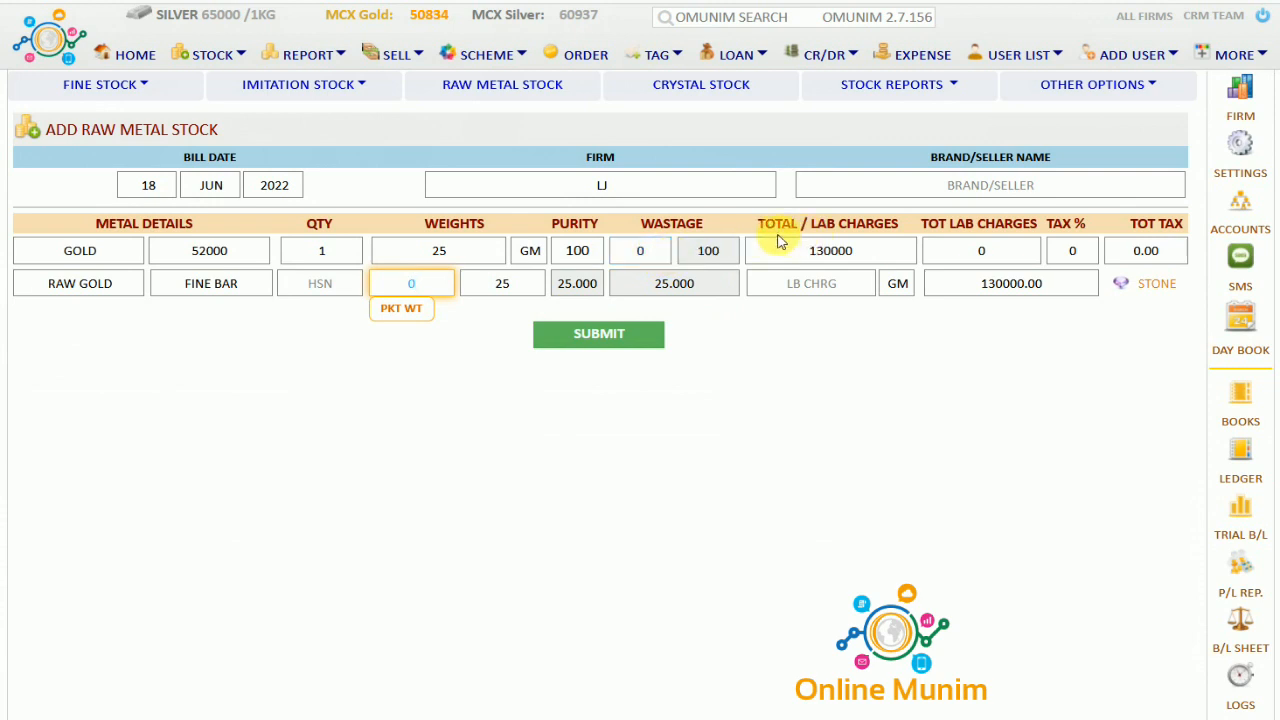
click(845, 220)
drag(846, 217, 914, 223)
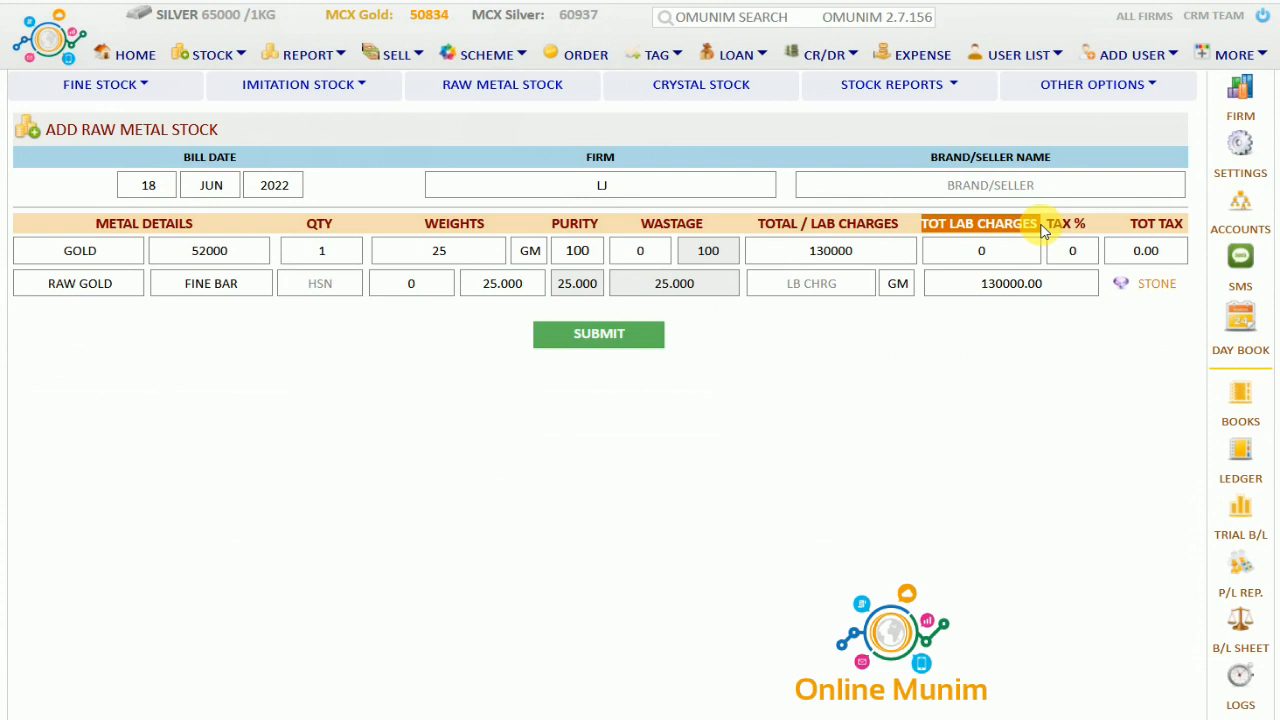
drag(1048, 226, 1092, 235)
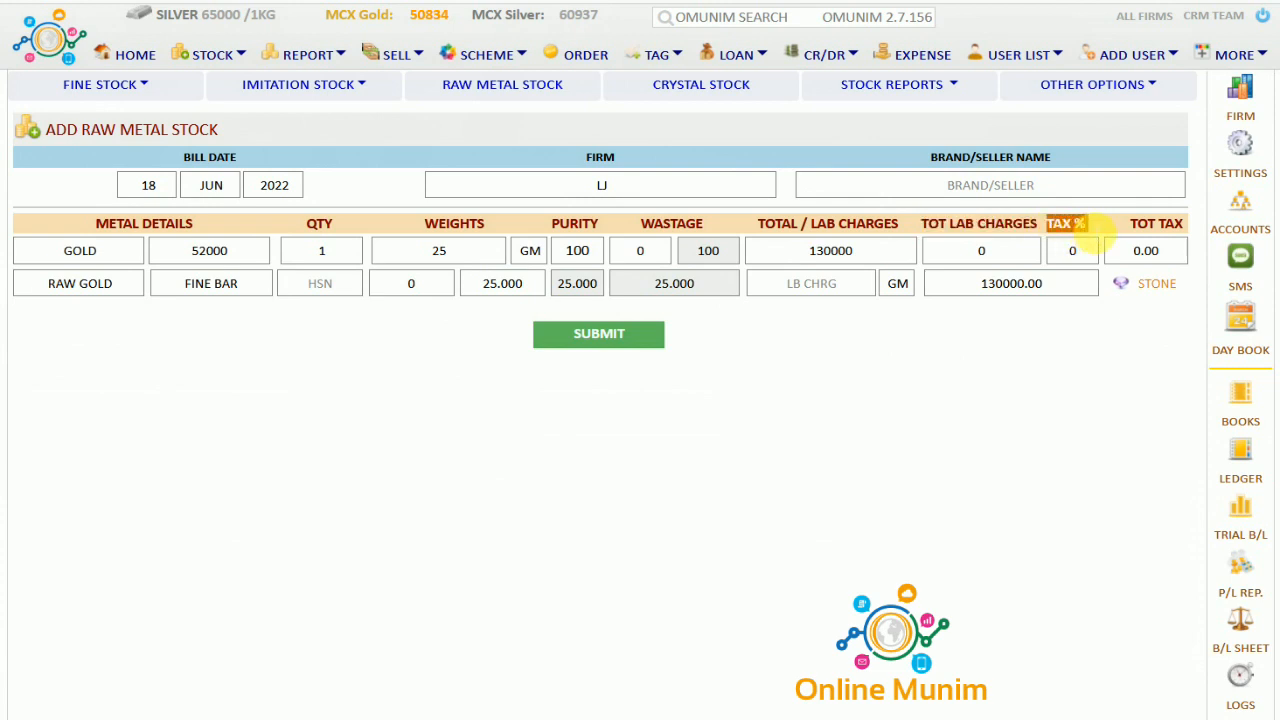
Submit the 25 GM FINE BAR worth 1,30,000.00 and move it into available stock
click(600, 338)
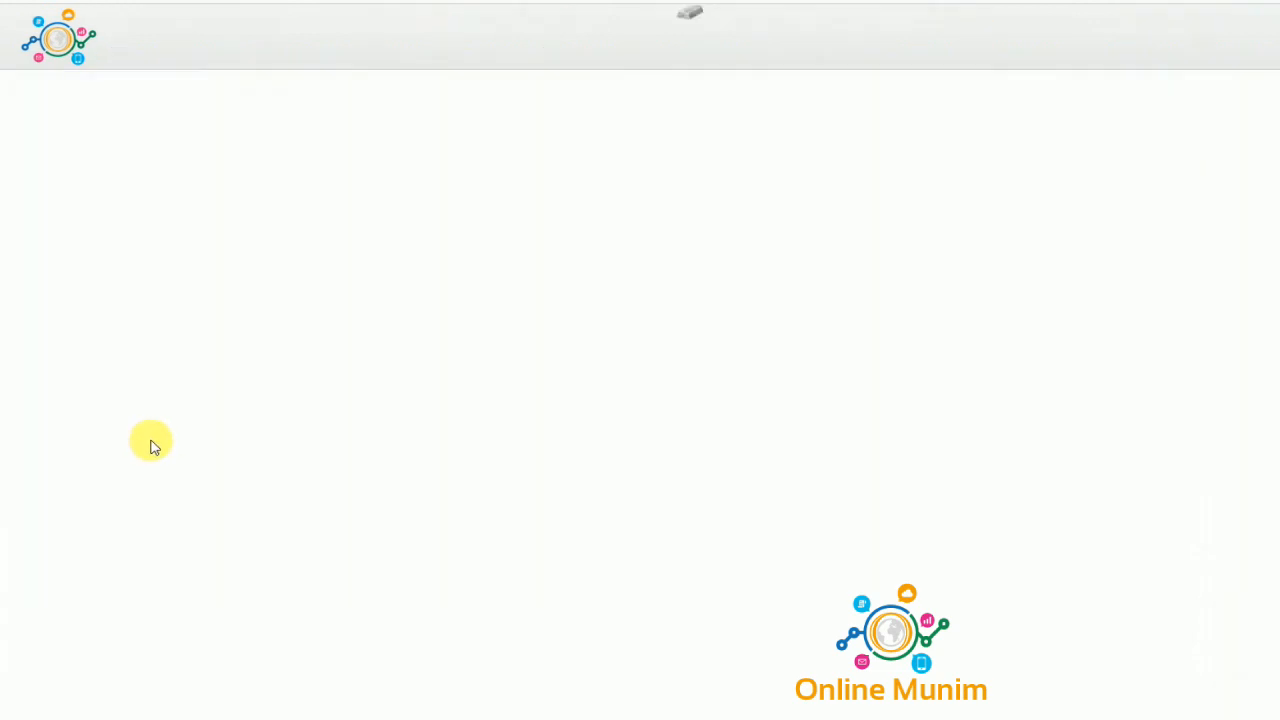
drag(153, 405, 780, 443)
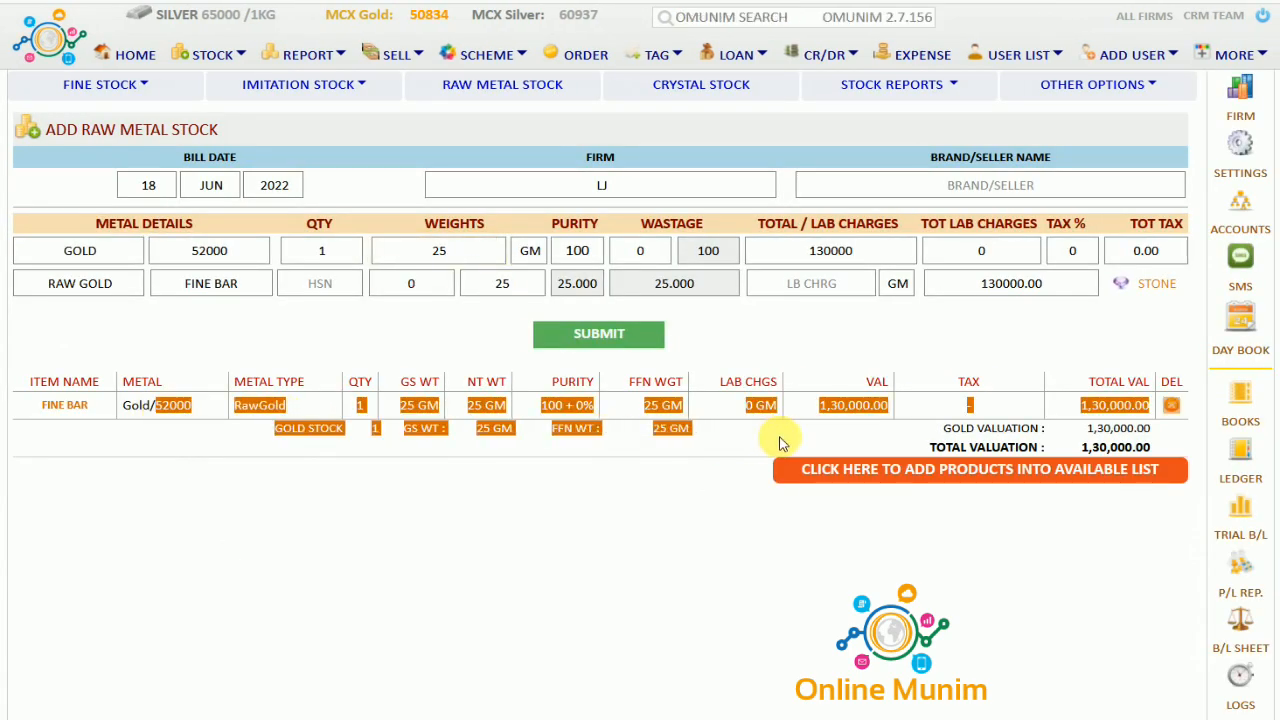
click(988, 478)
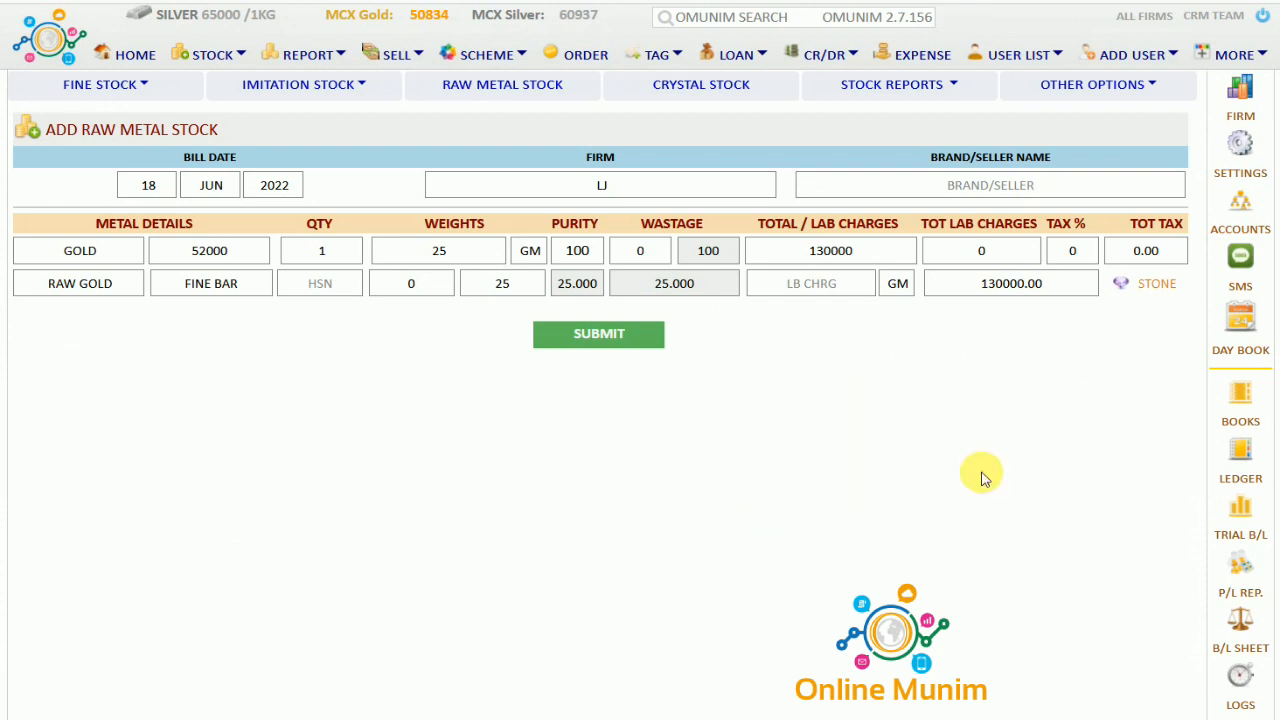
Start a retail crystal stock entry with the item ID prefix set to DIA
click(700, 90)
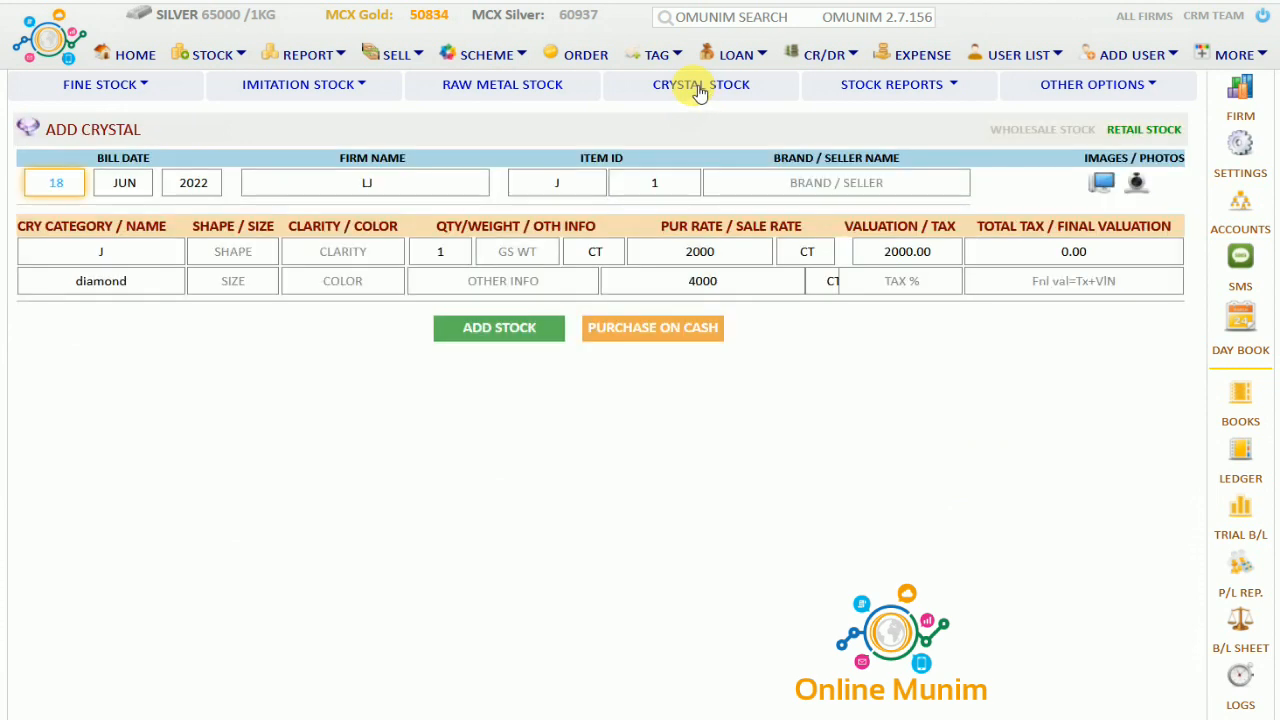
click(236, 279)
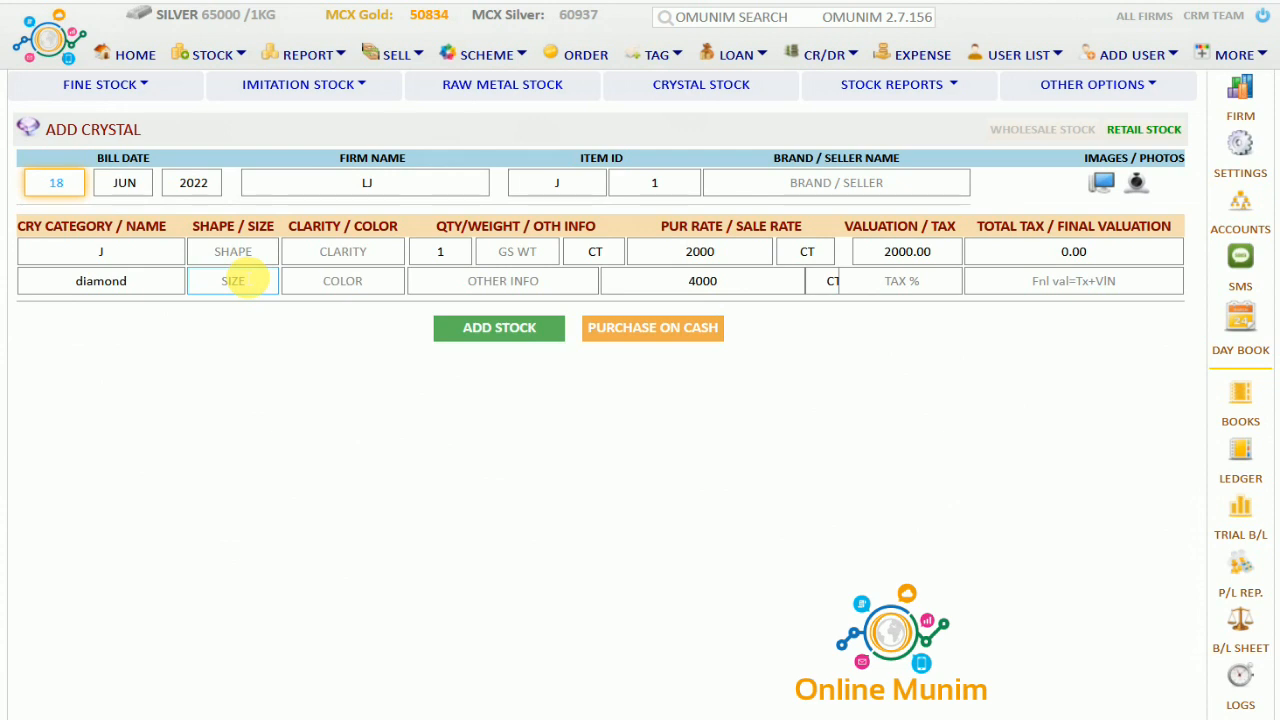
click(1130, 130)
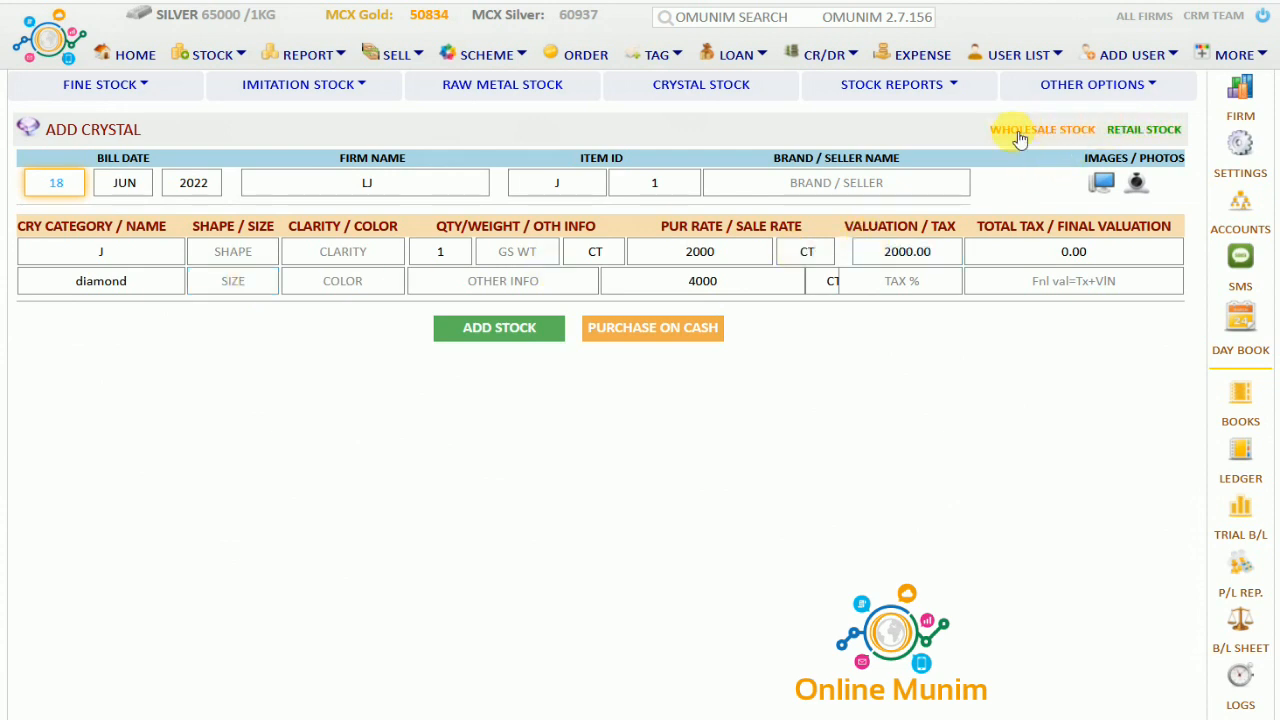
click(578, 192)
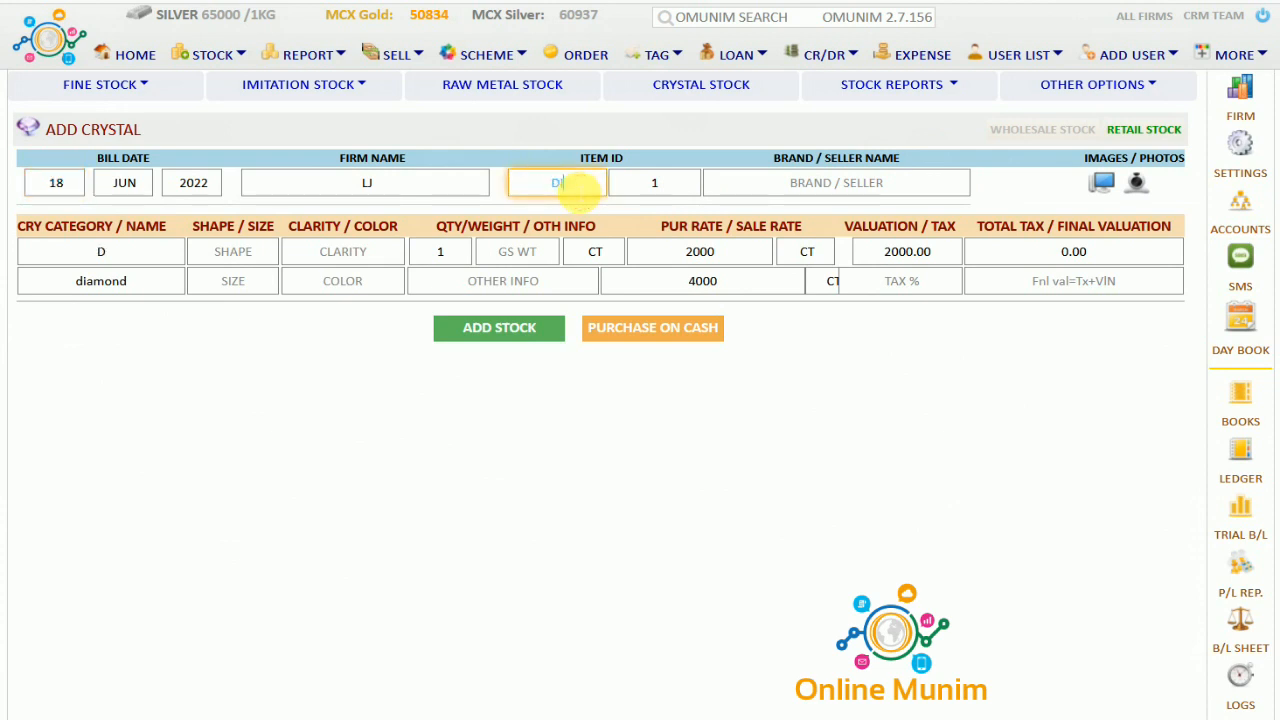
click(167, 285)
click(232, 258)
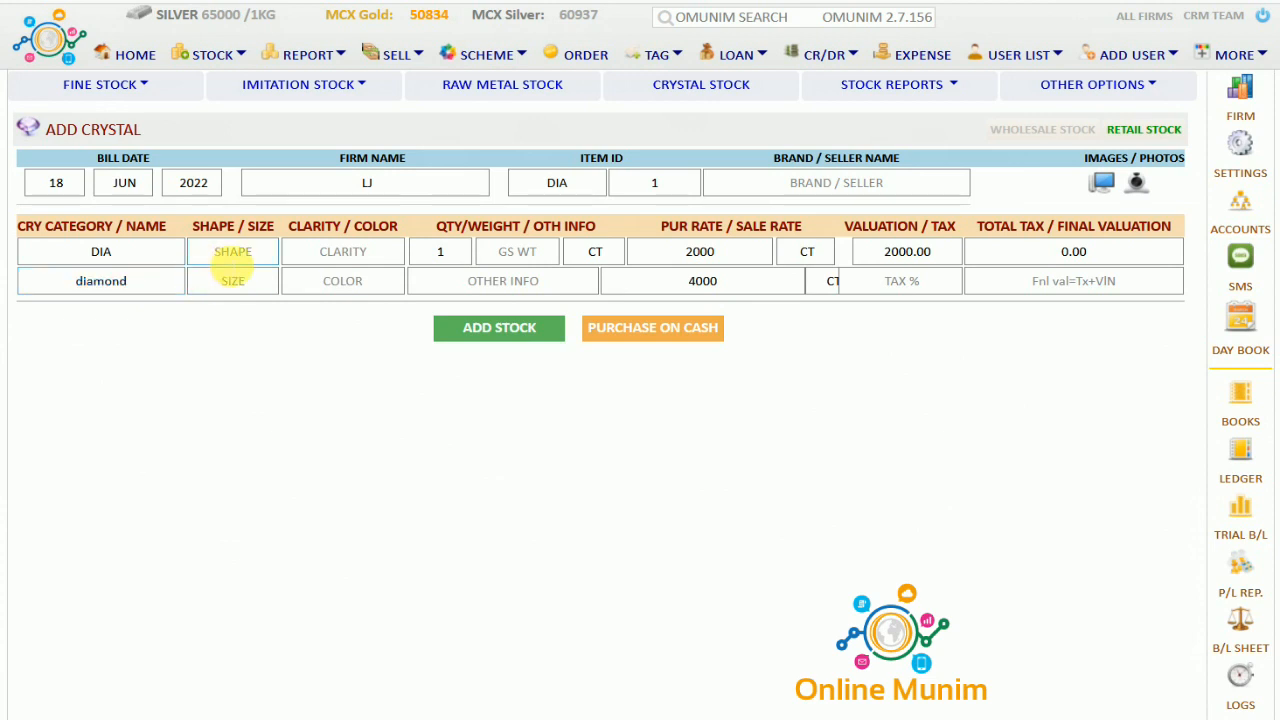
click(343, 252)
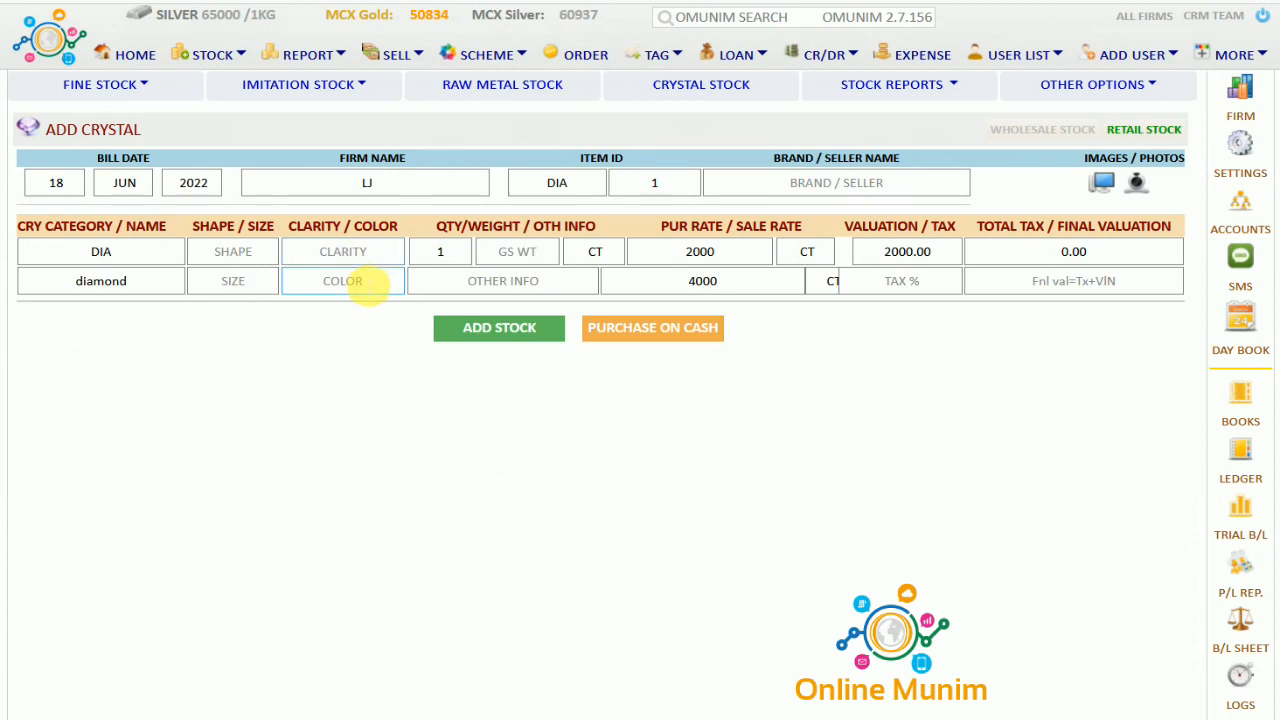
click(468, 256)
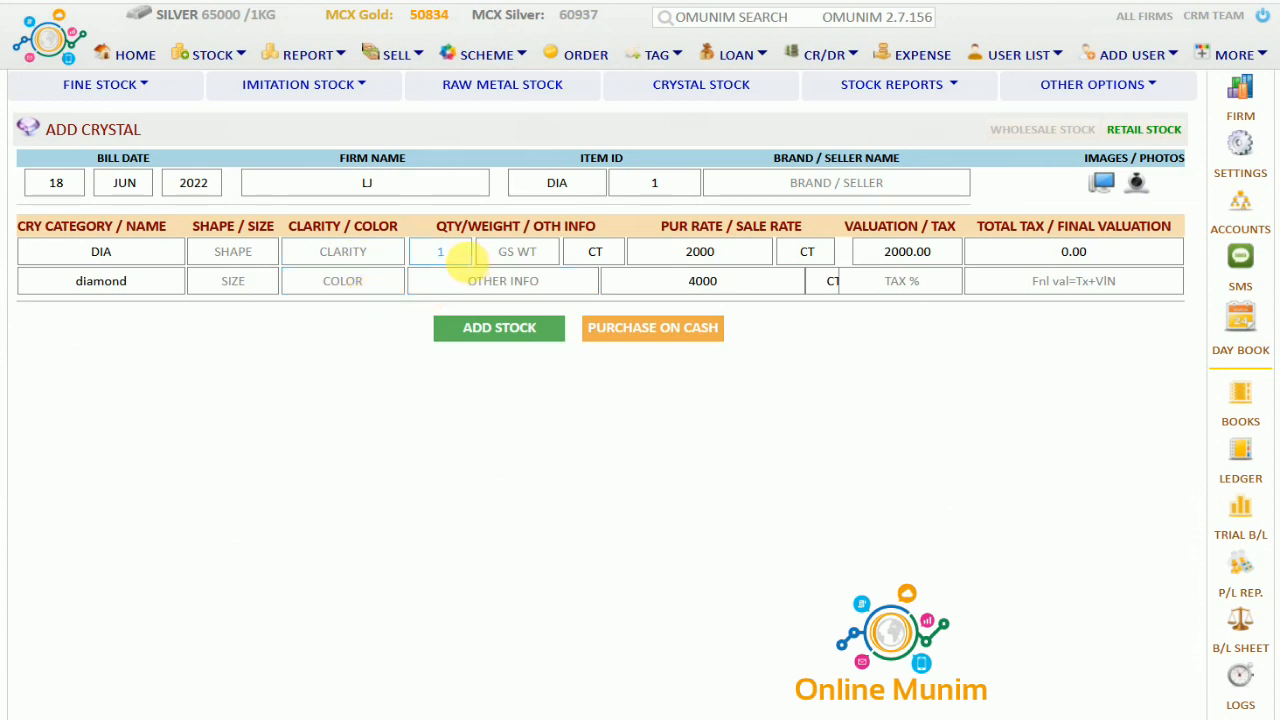
Enter a gross weight of 2 and check the purchase rate 2000 and sale rate 4000
click(526, 253)
text(2)
key(Tab)
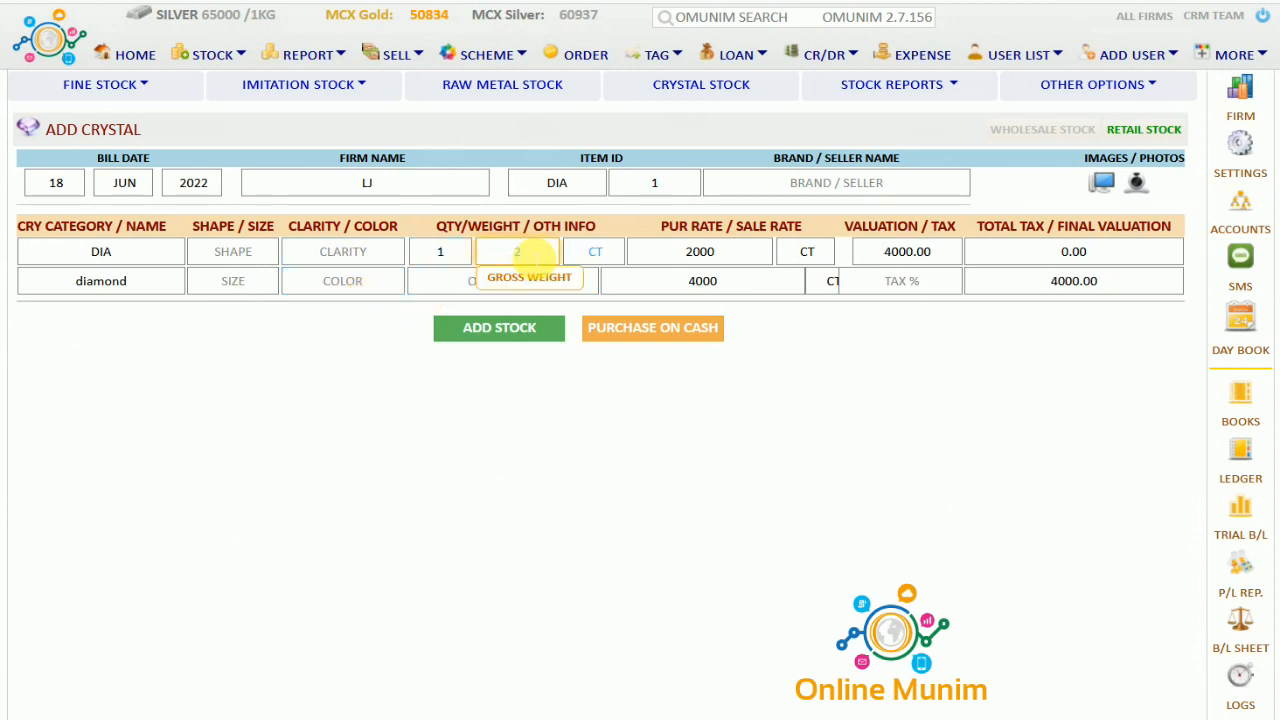
click(547, 285)
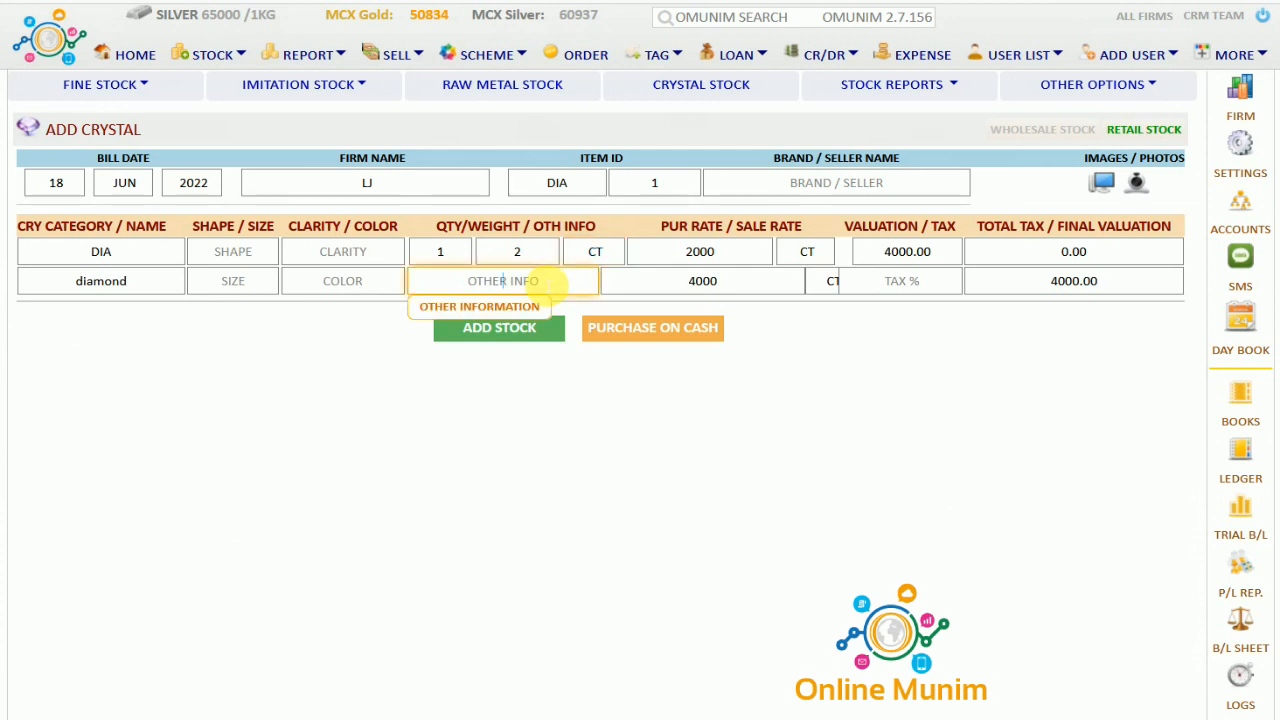
click(737, 260)
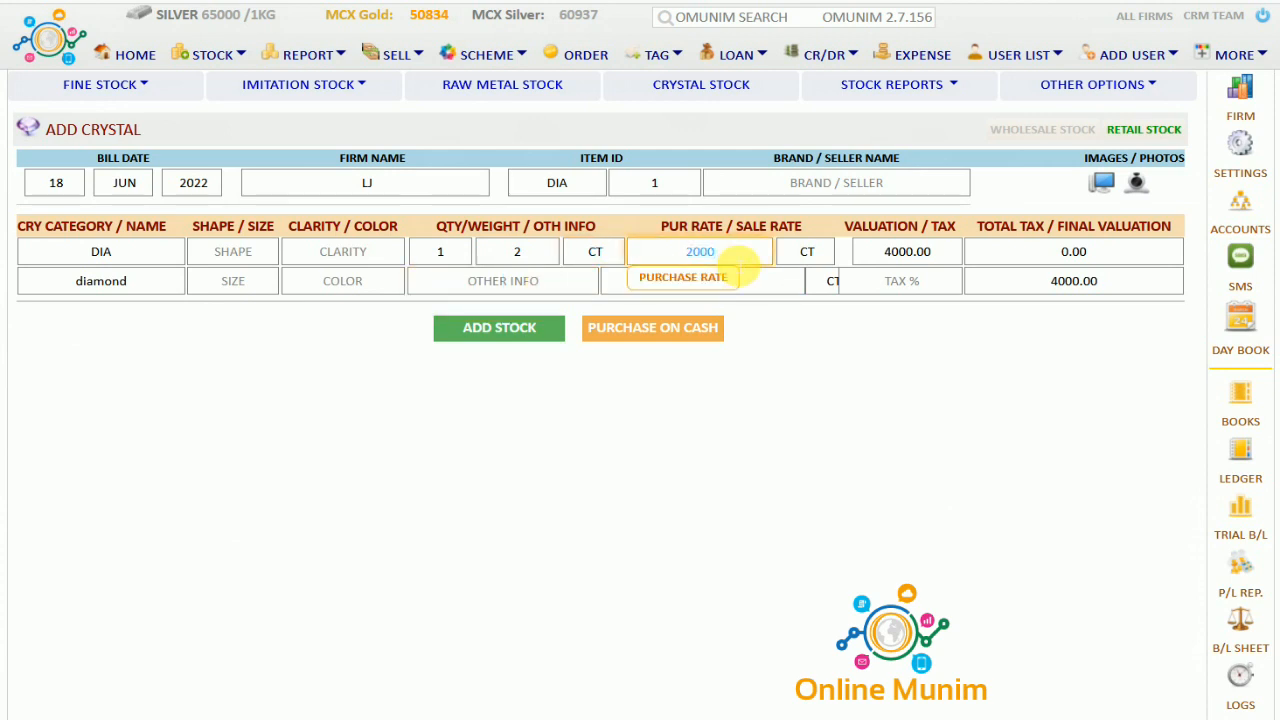
click(755, 283)
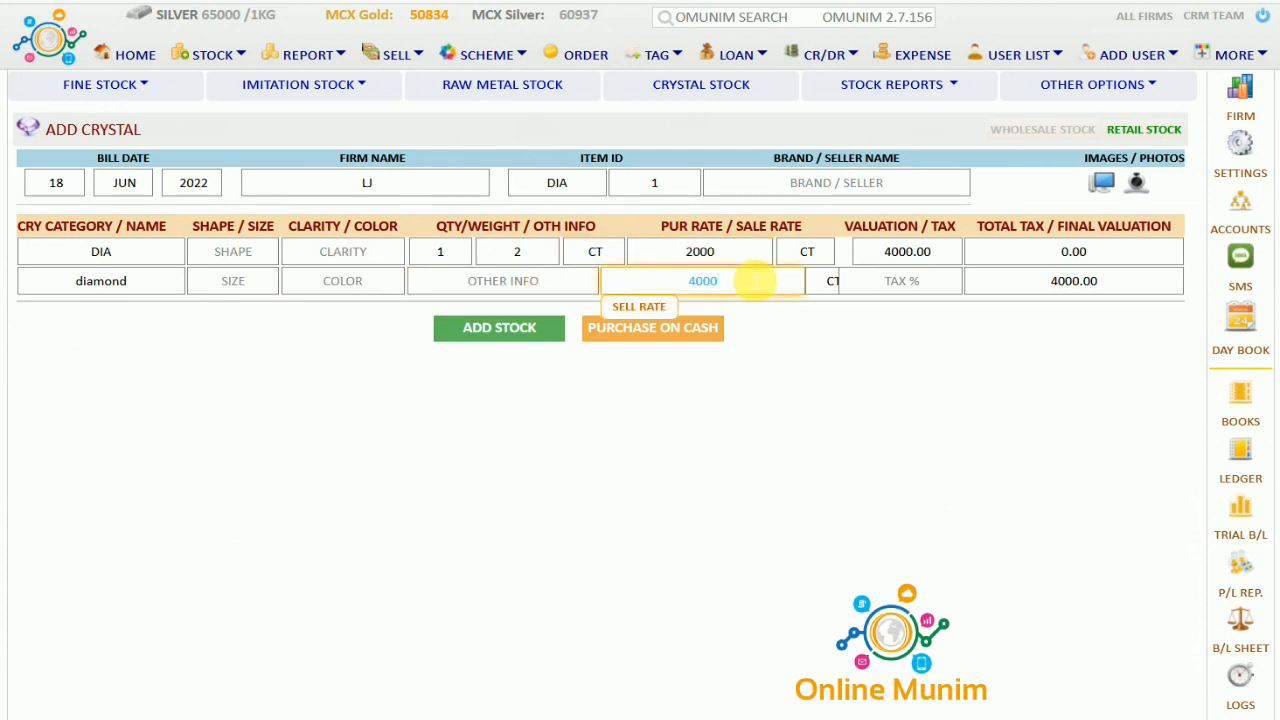
Change the purchase rate unit from CT to GM, giving a 20000.00 value
click(808, 255)
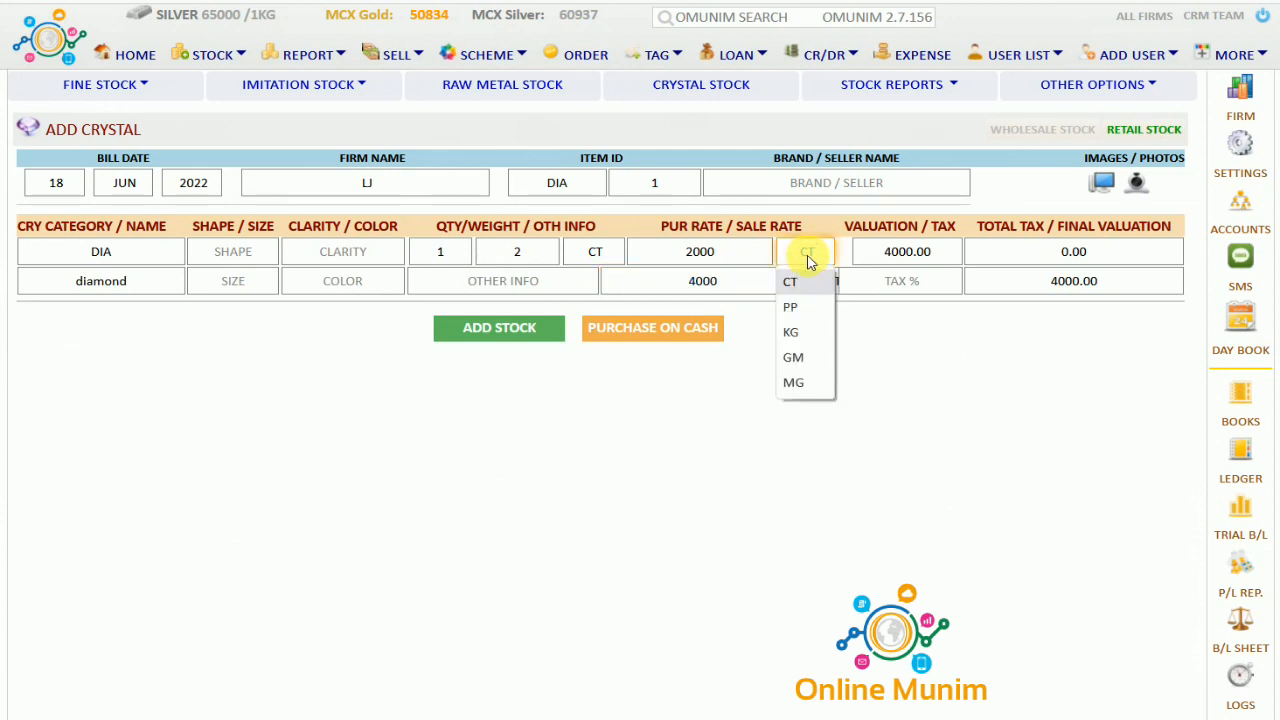
click(810, 258)
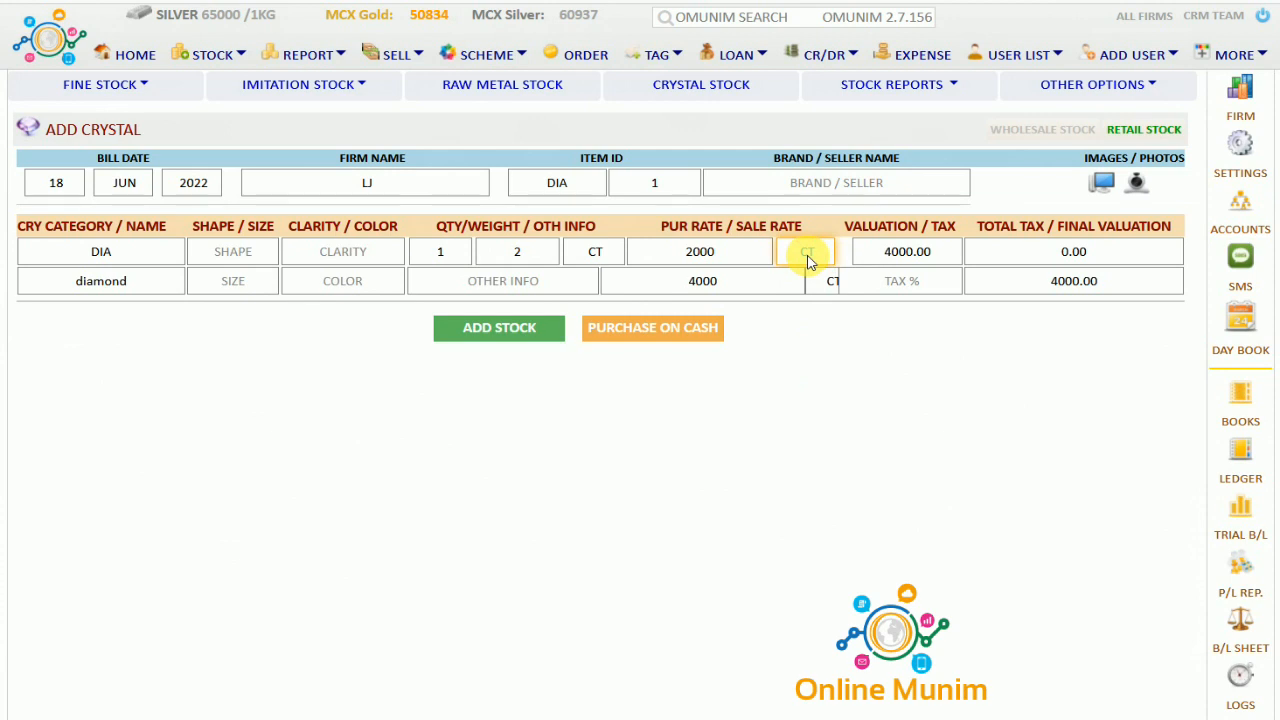
click(808, 258)
click(808, 308)
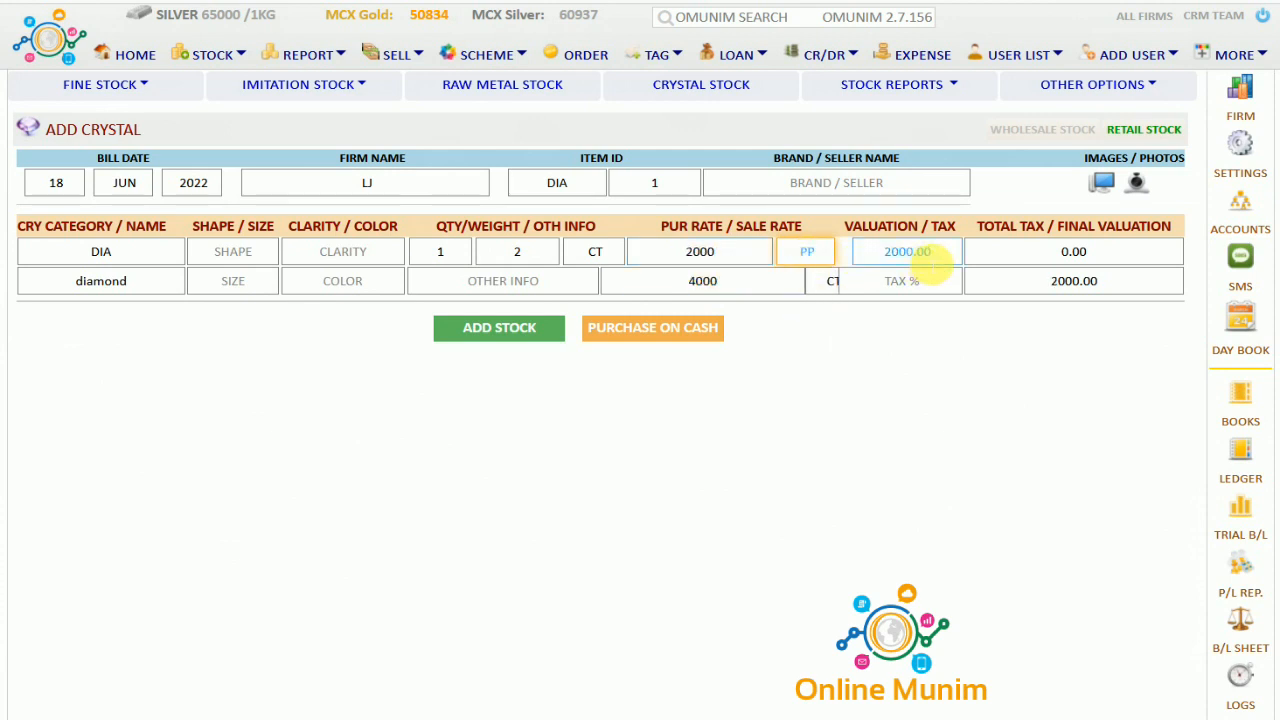
click(808, 256)
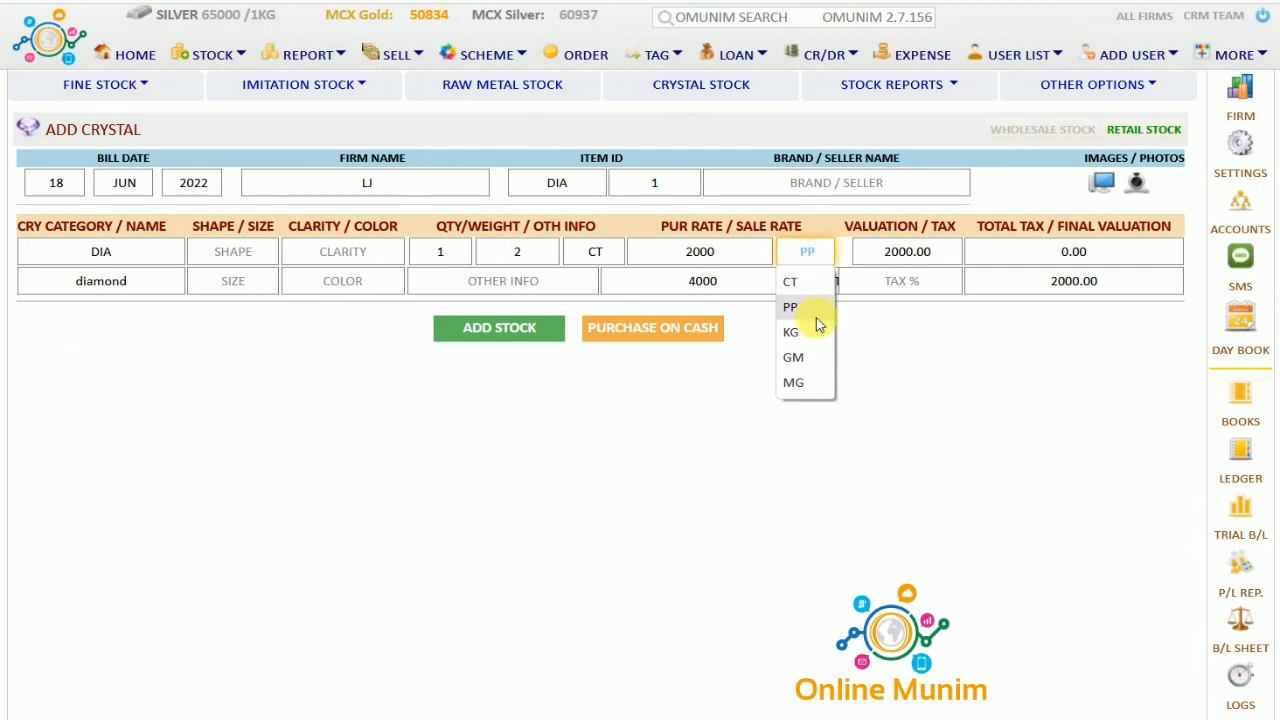
click(826, 358)
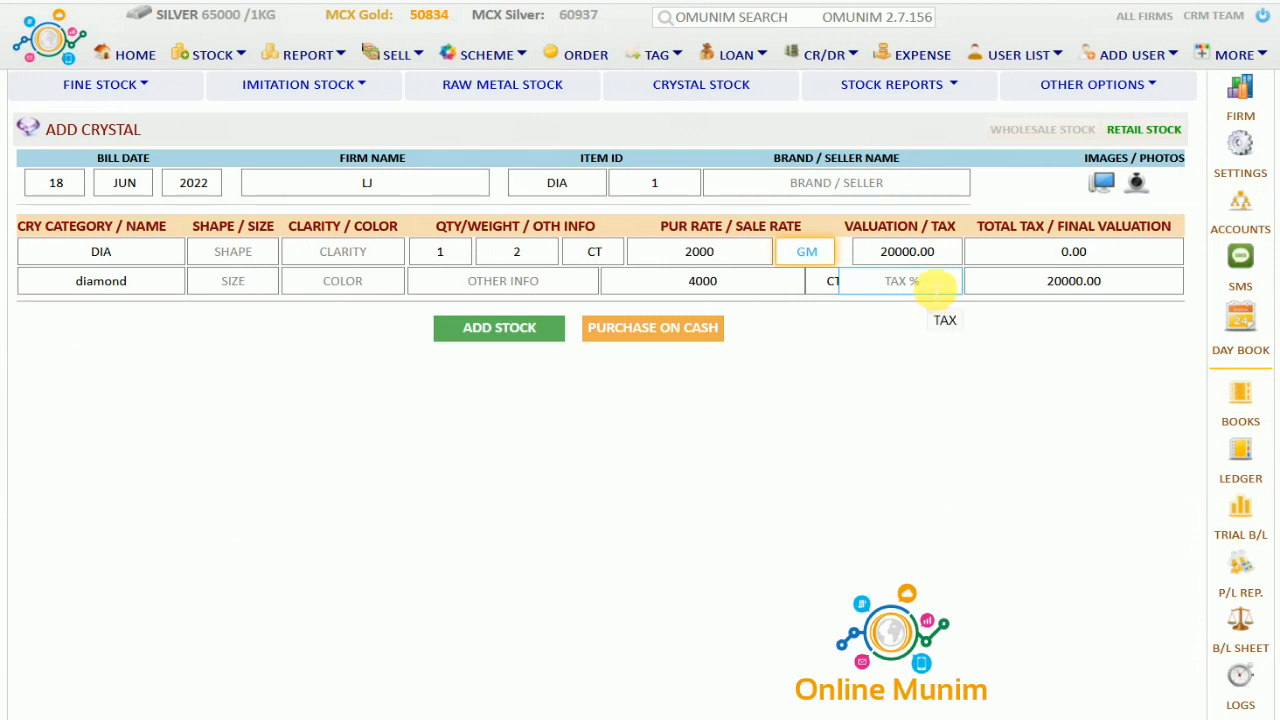
Save diamond DIA1 (2 CT, 20,000.00) into available stock and bring up the stock reports list
click(500, 328)
drag(277, 415, 948, 476)
click(948, 476)
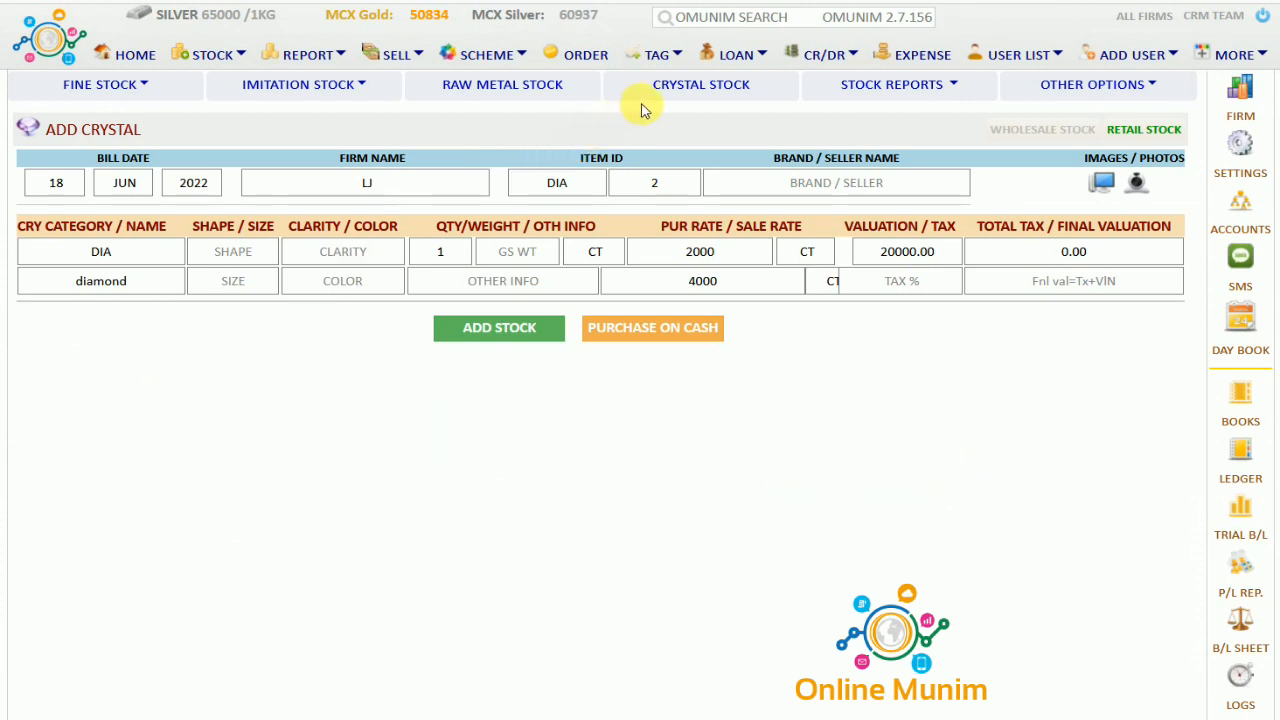
click(957, 89)
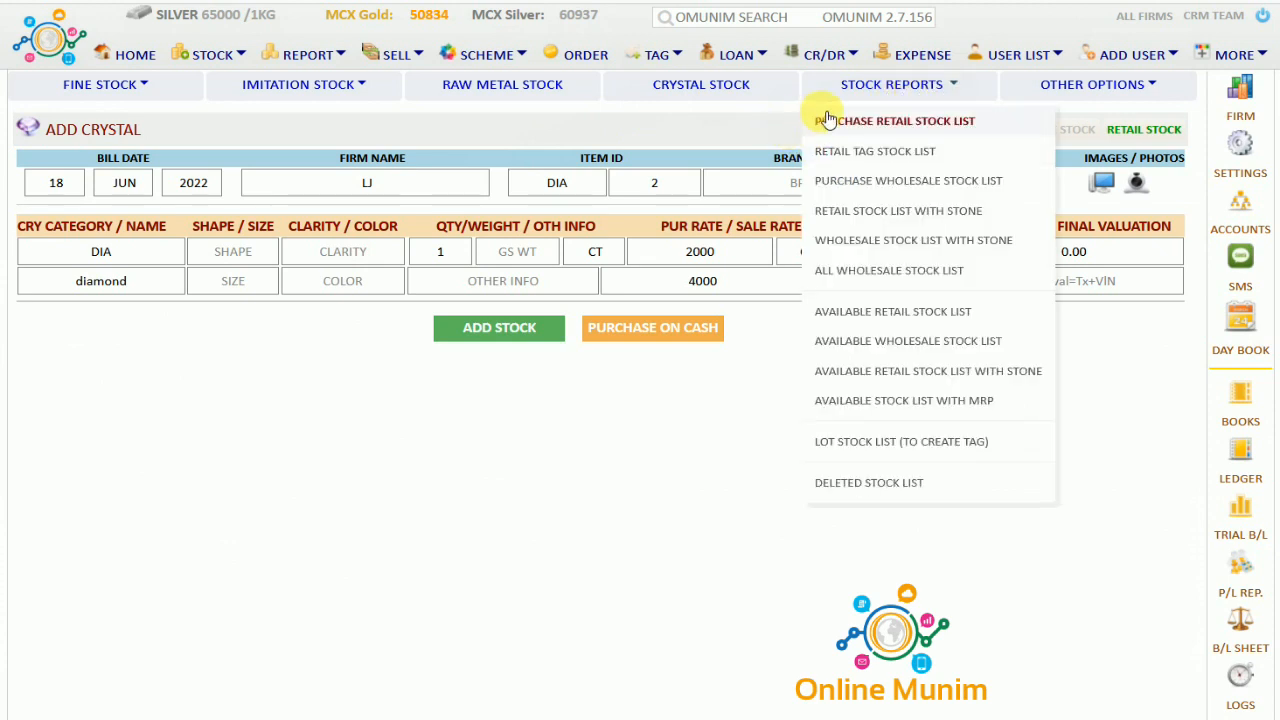
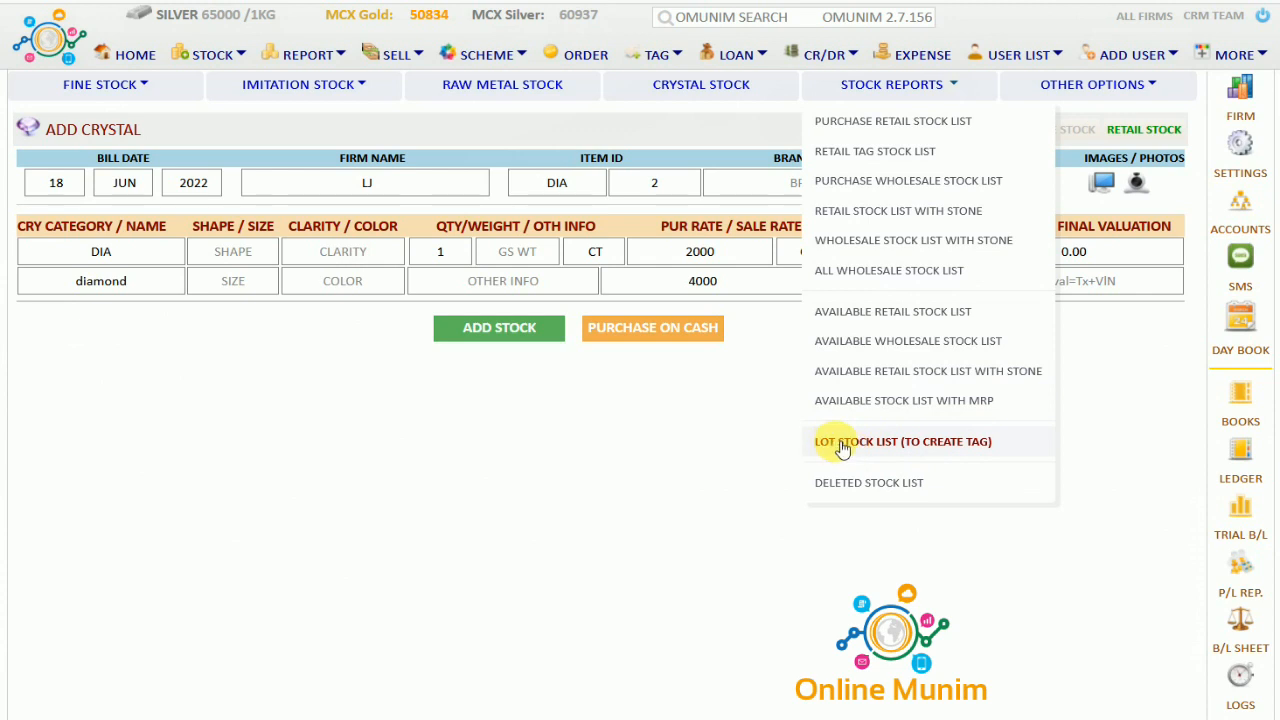
Review the Wholesale Stock List report
click(920, 448)
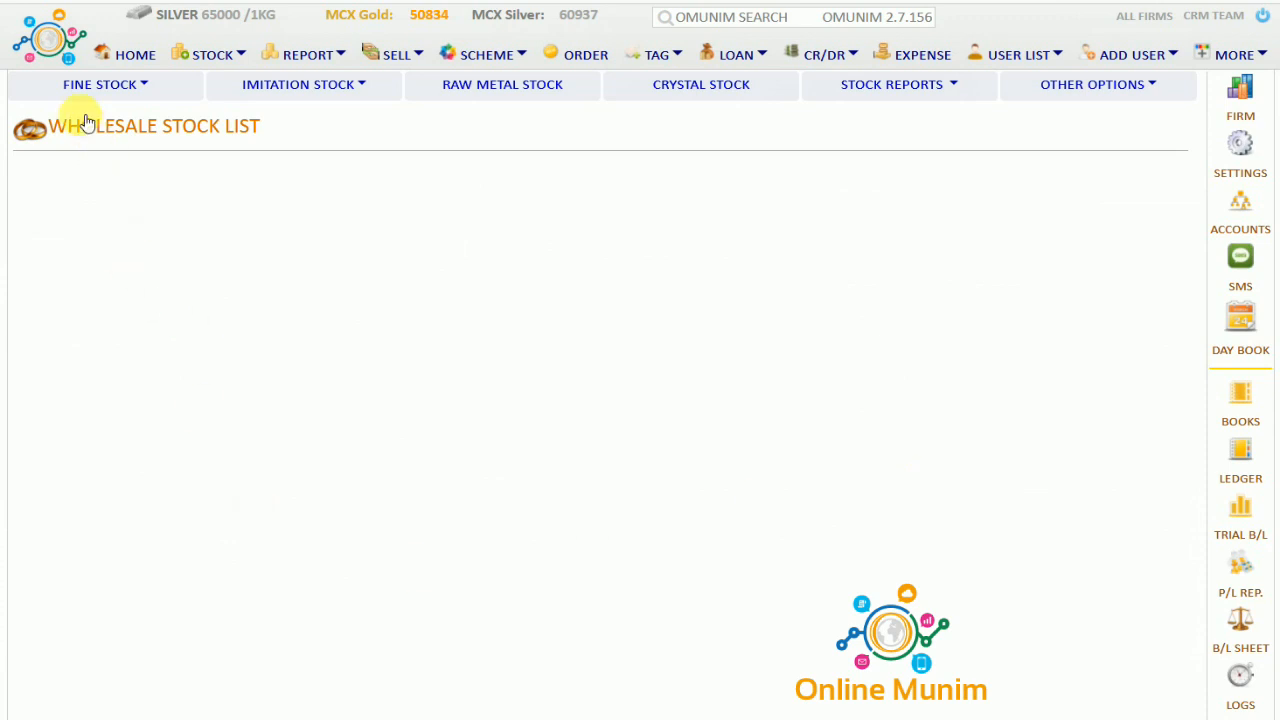
drag(78, 118, 270, 124)
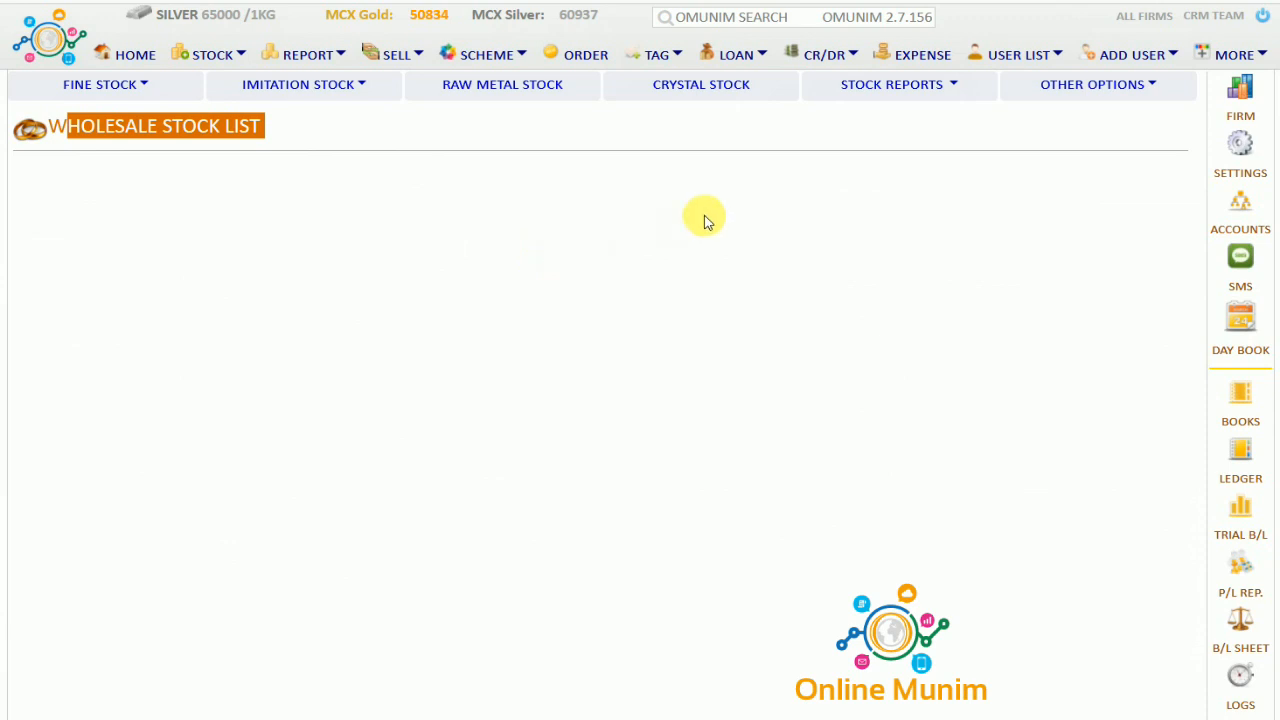
click(956, 87)
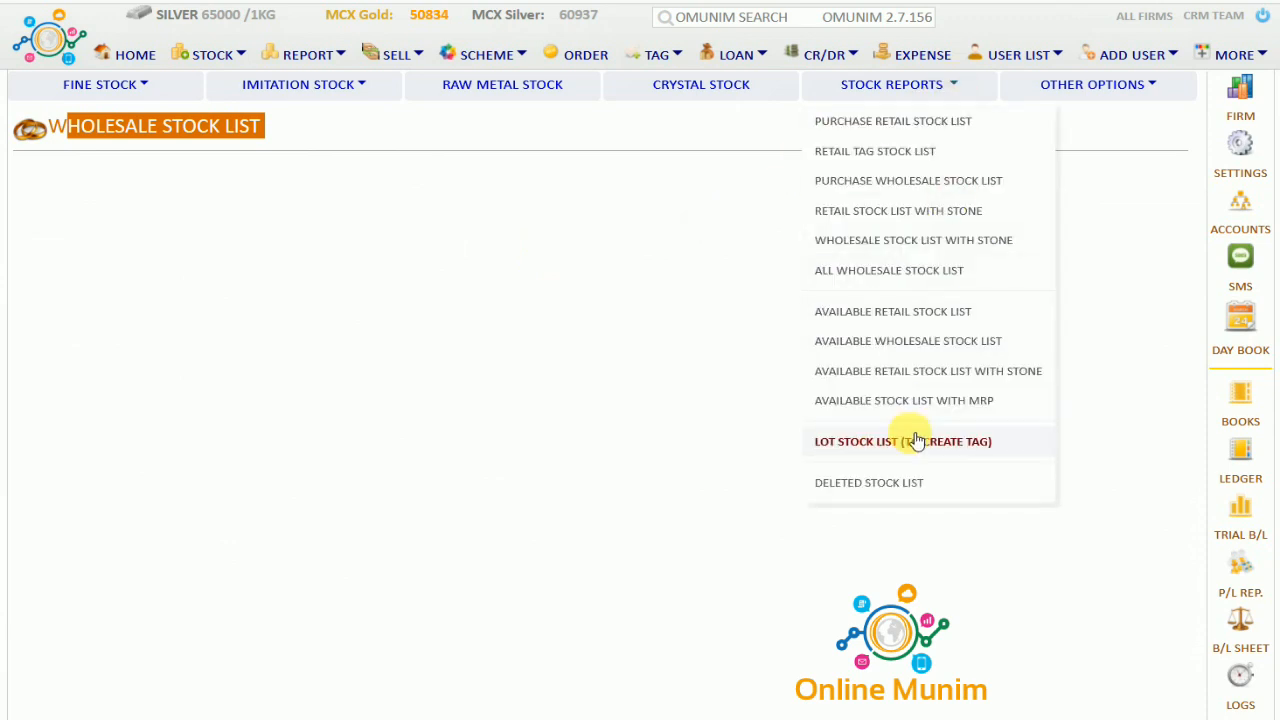
click(870, 447)
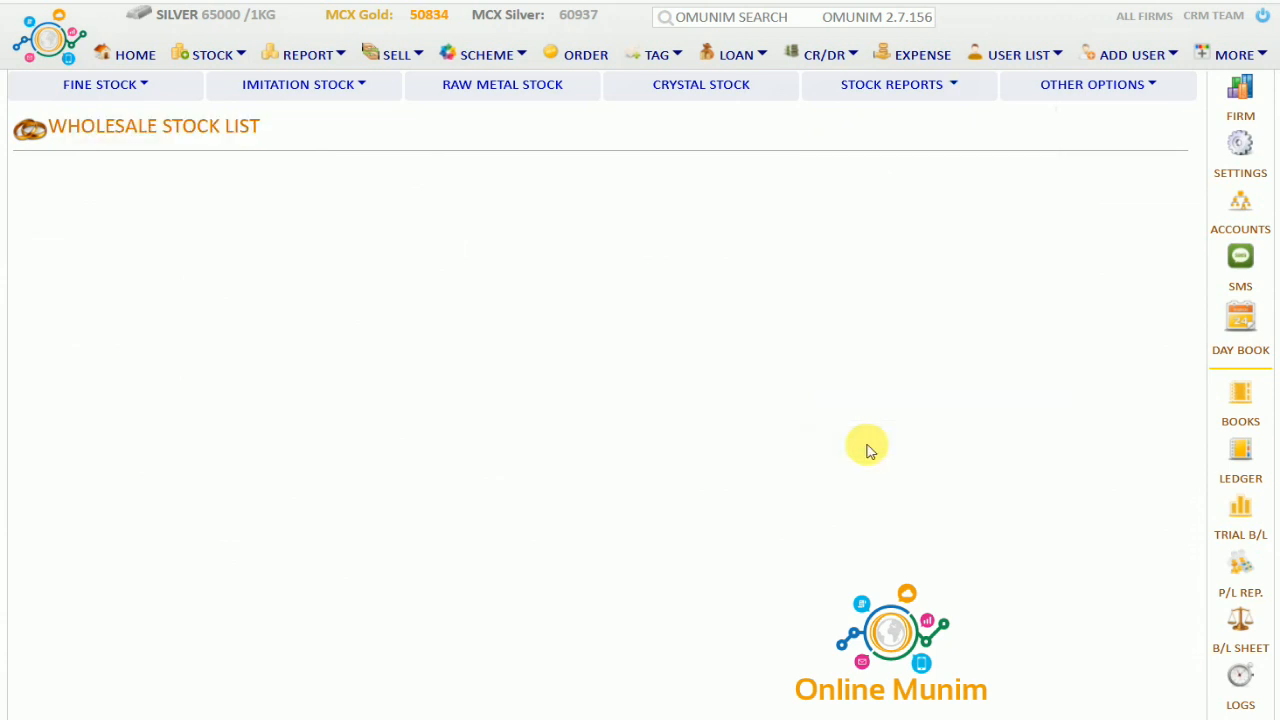
Check the Deleted Stock List, then open Stock Setting from Other Options
click(958, 88)
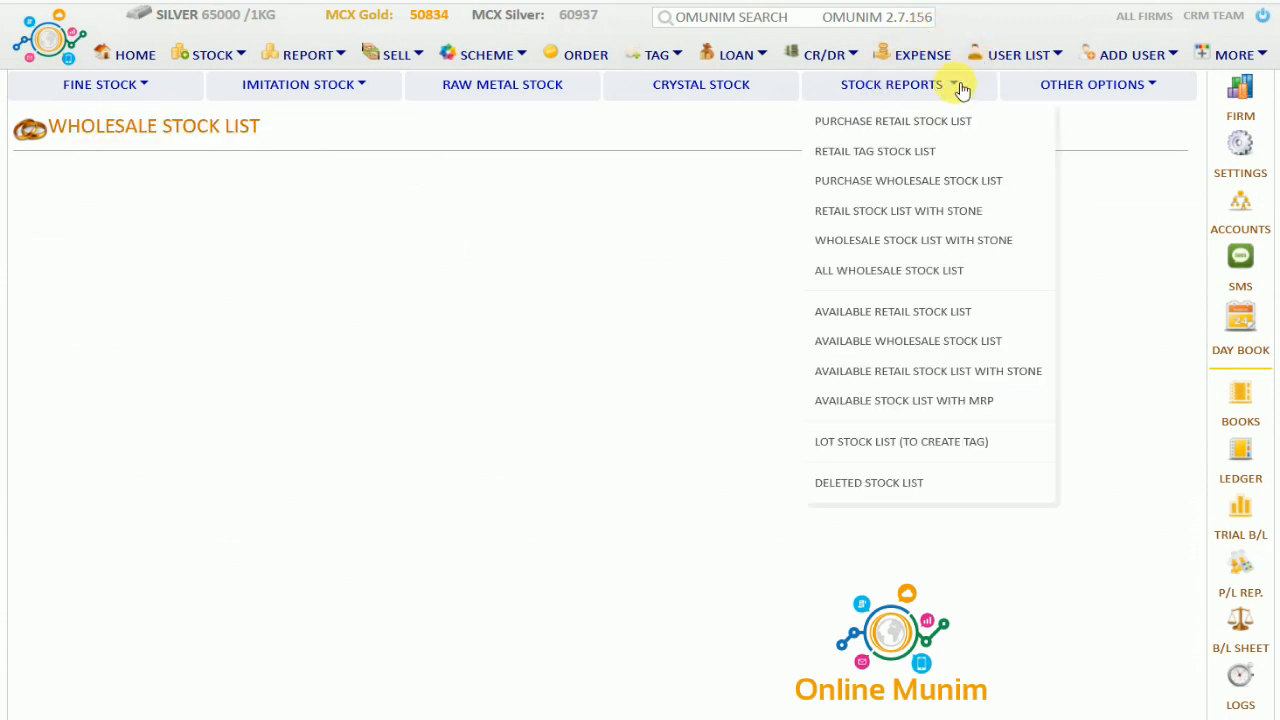
click(877, 483)
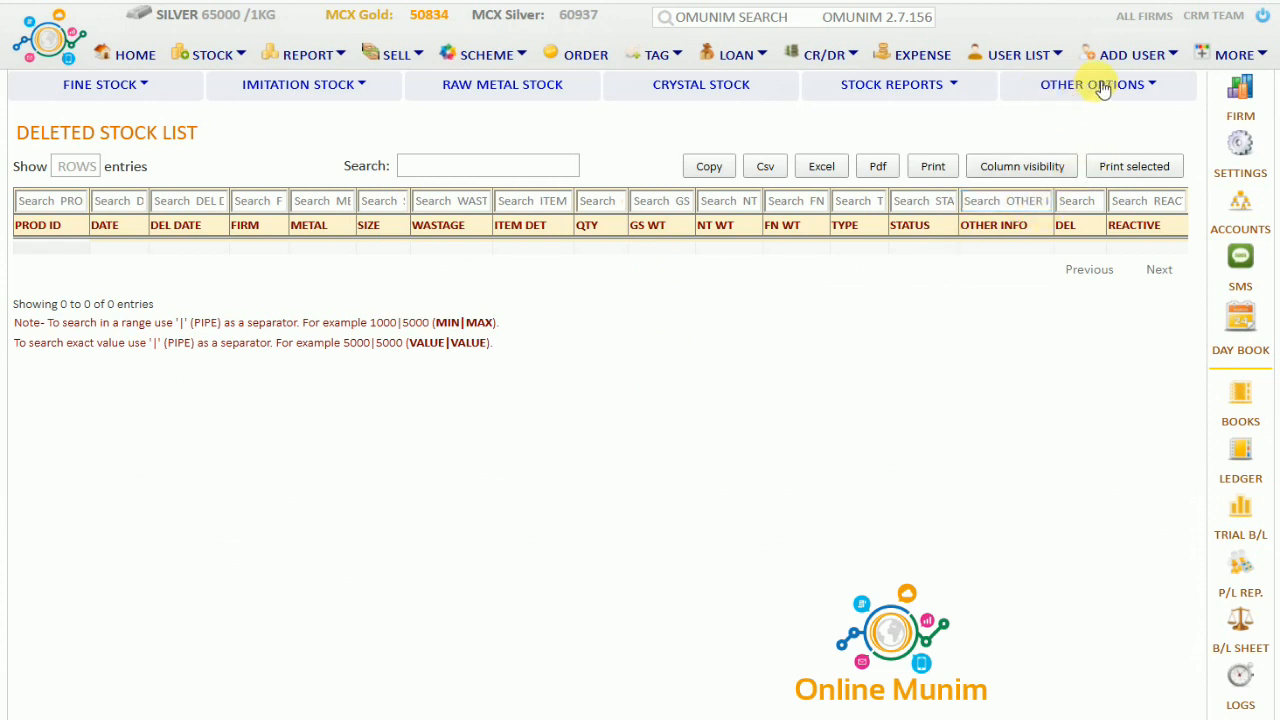
click(1155, 87)
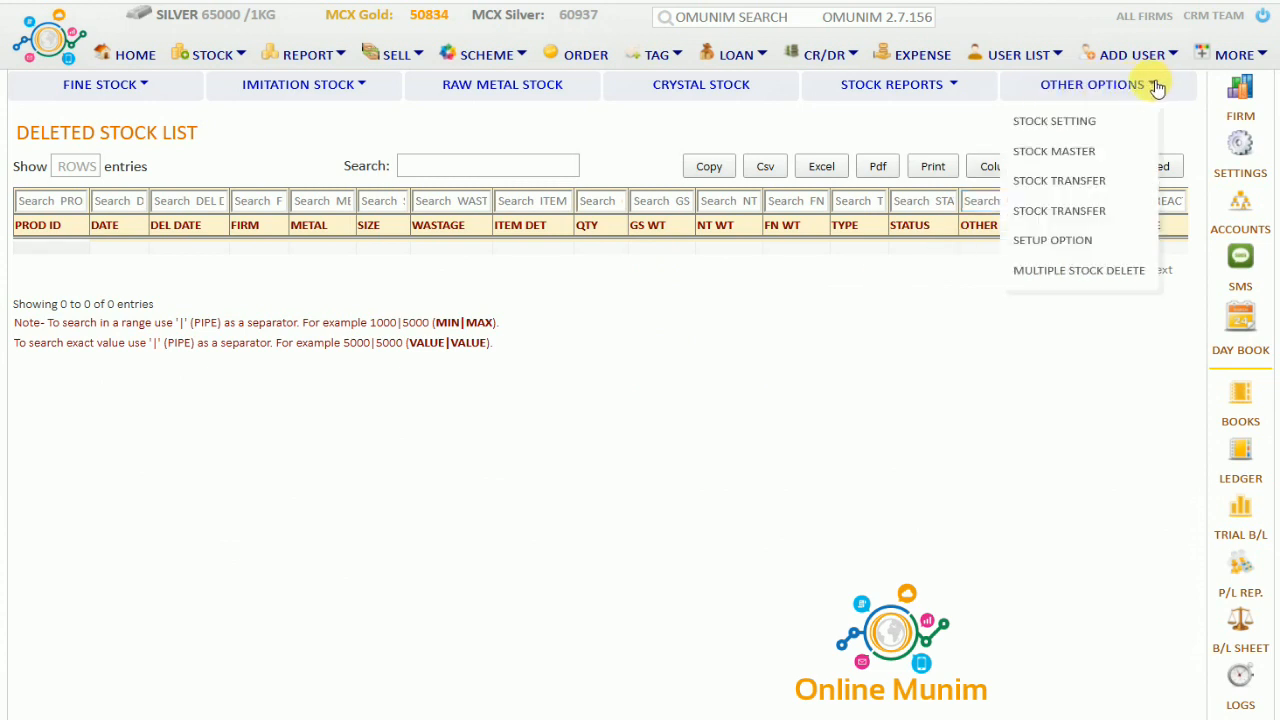
click(1050, 125)
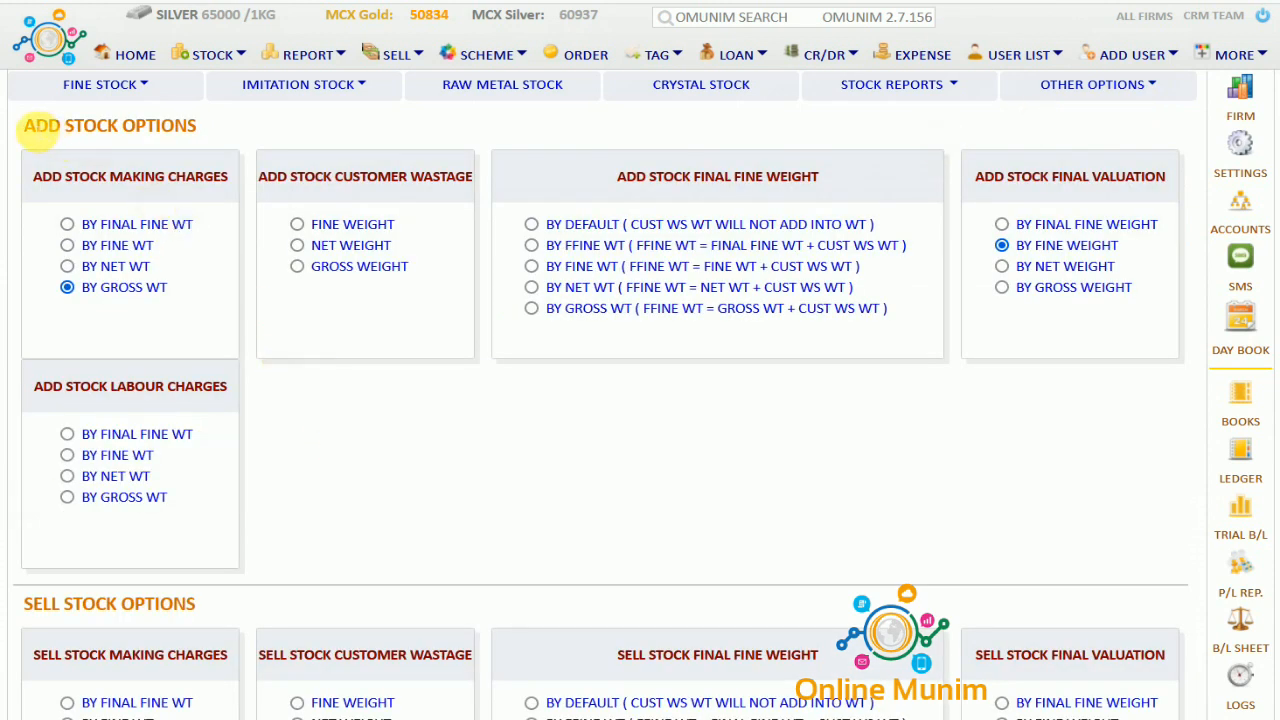
drag(38, 128, 211, 130)
drag(122, 181, 232, 183)
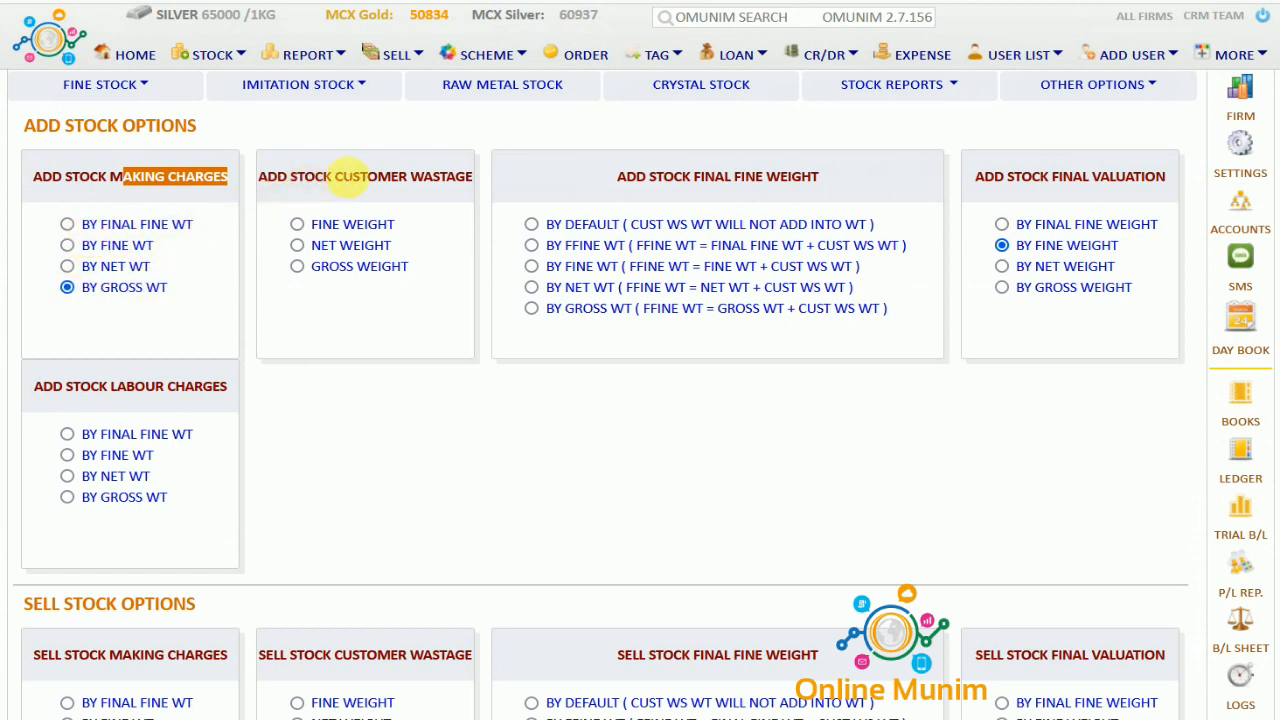
drag(338, 182, 466, 182)
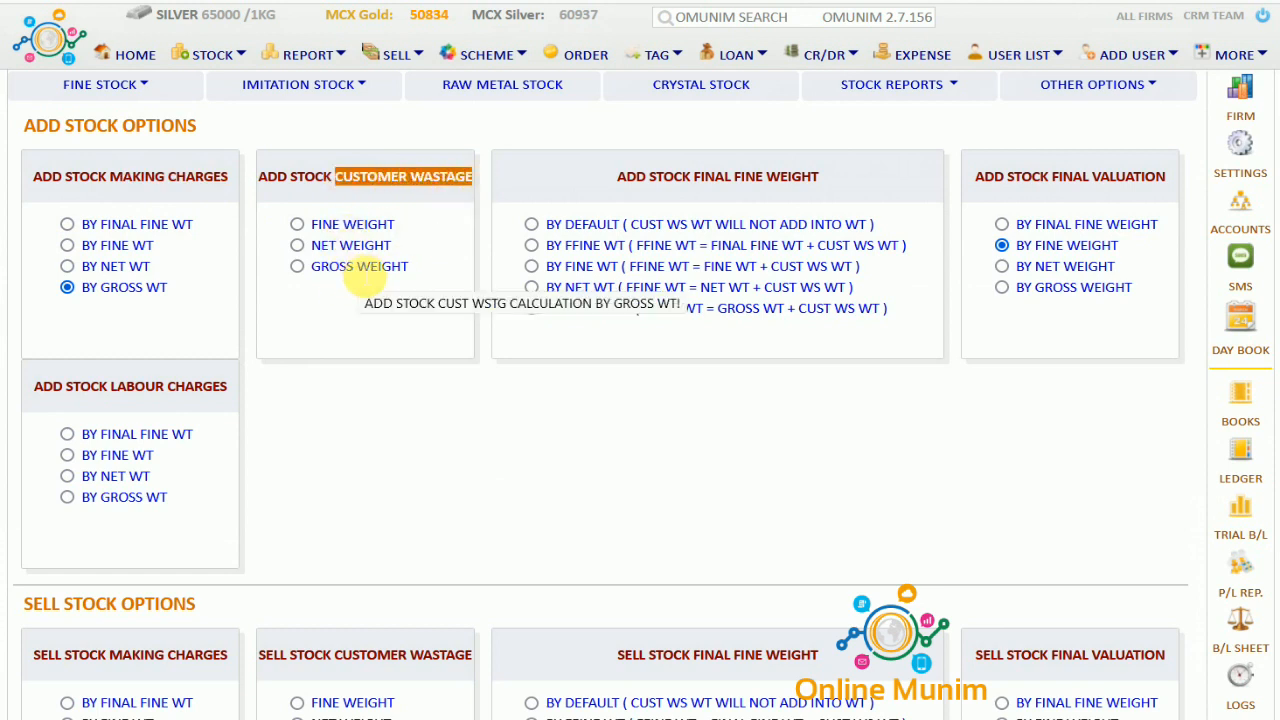
drag(663, 180, 835, 180)
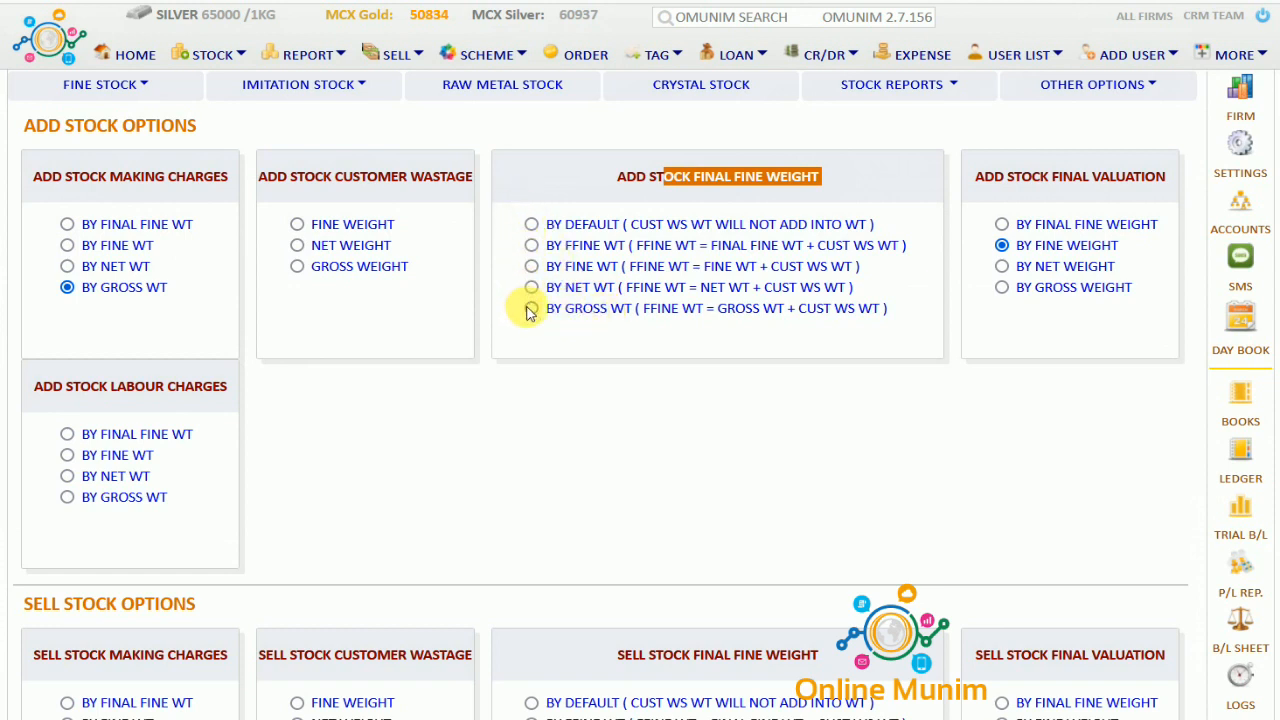
drag(1012, 178, 1172, 190)
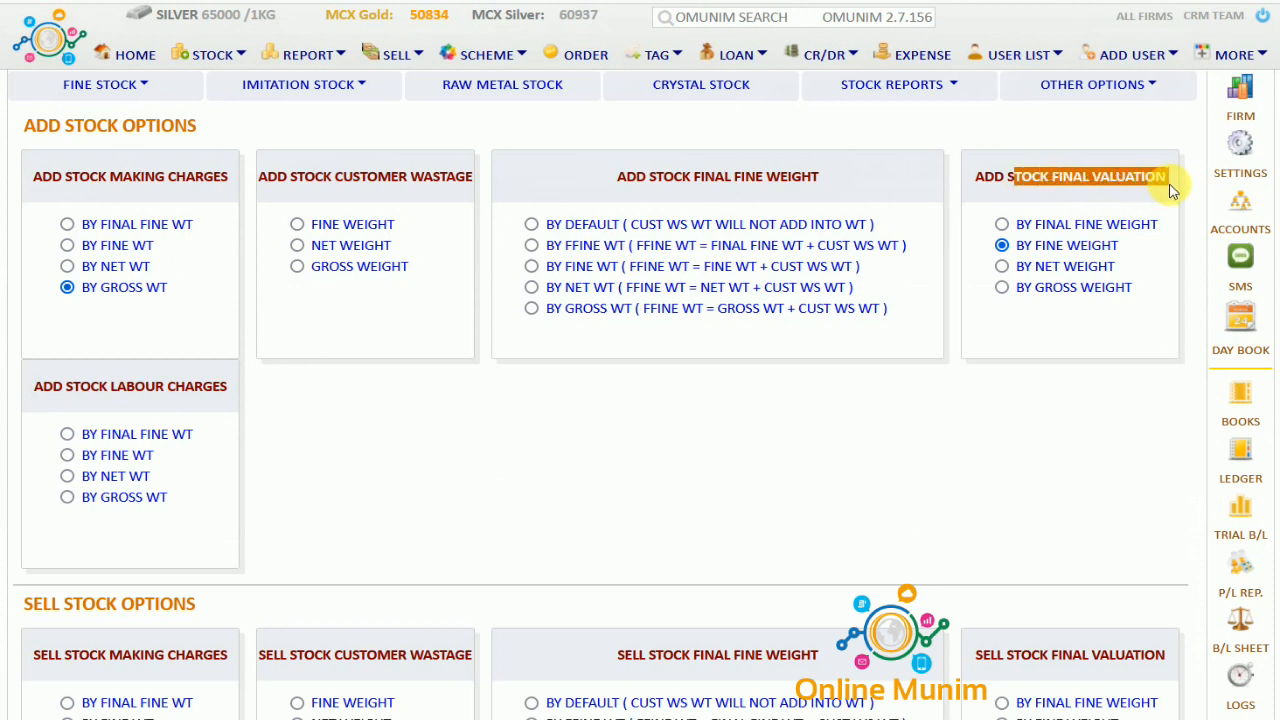
drag(1037, 245, 1128, 253)
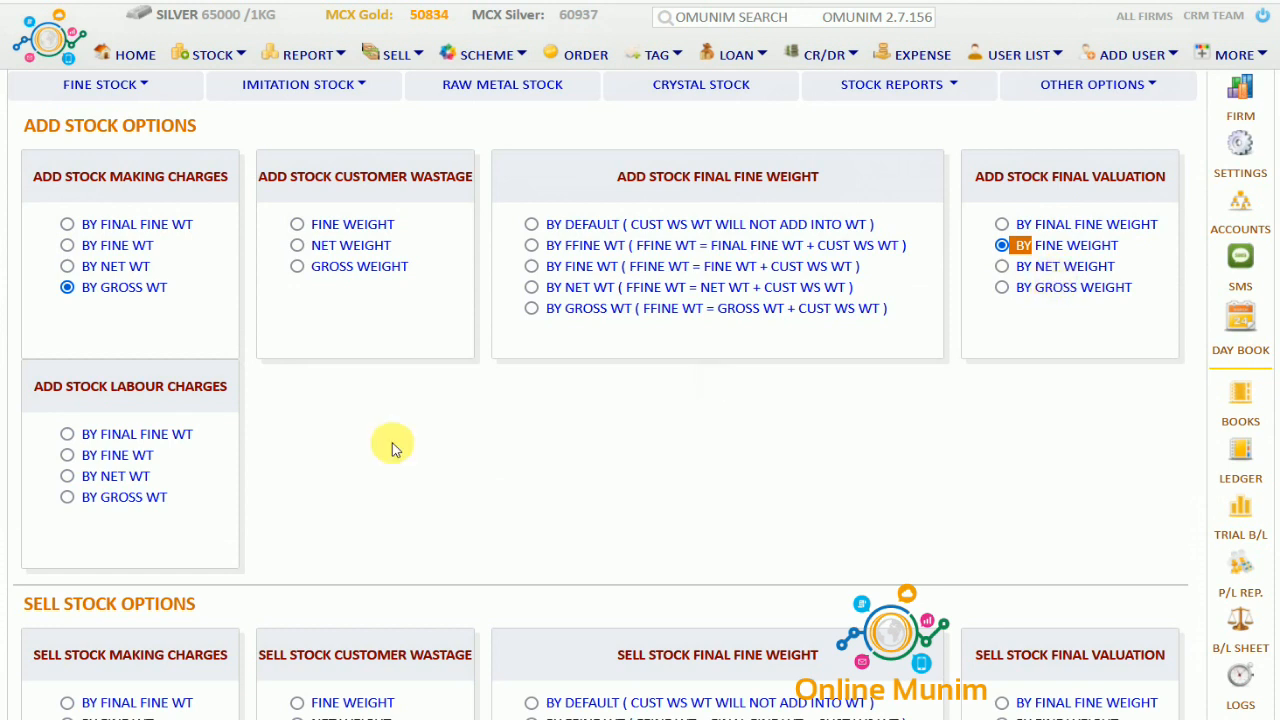
drag(52, 388, 234, 400)
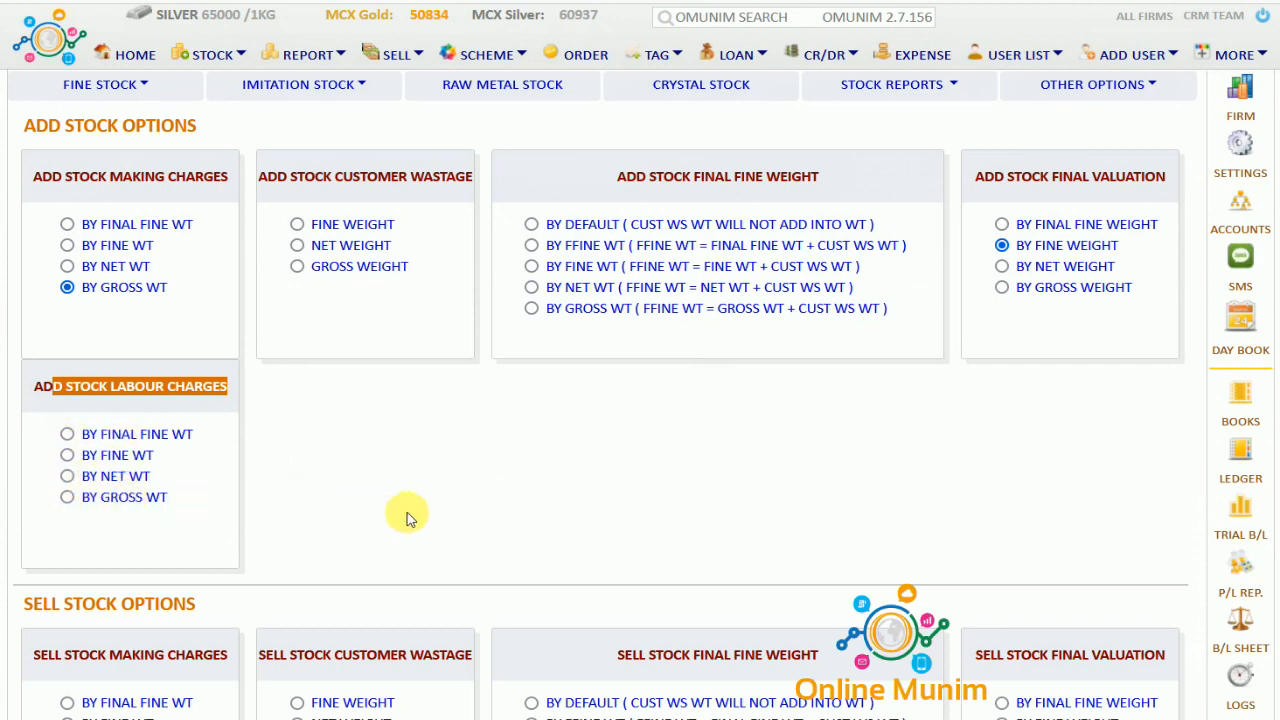
scroll(407, 519, down, 4)
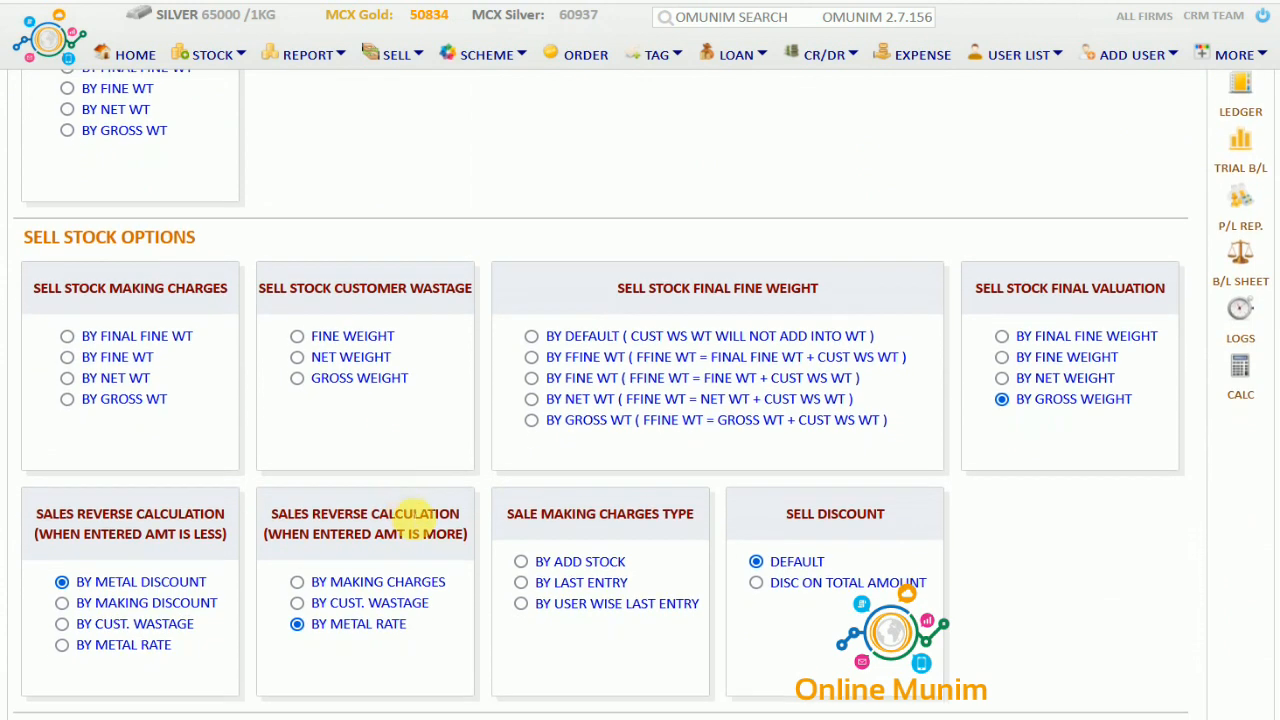
drag(34, 275, 205, 277)
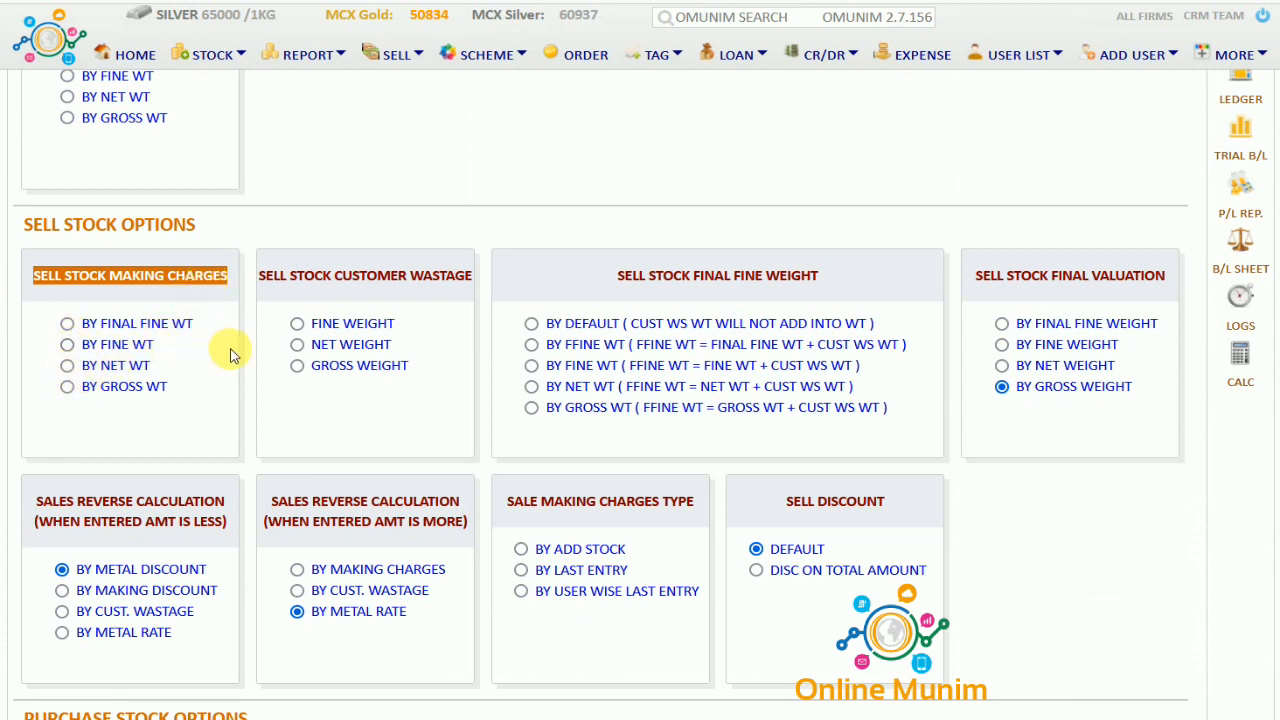
drag(342, 276, 465, 283)
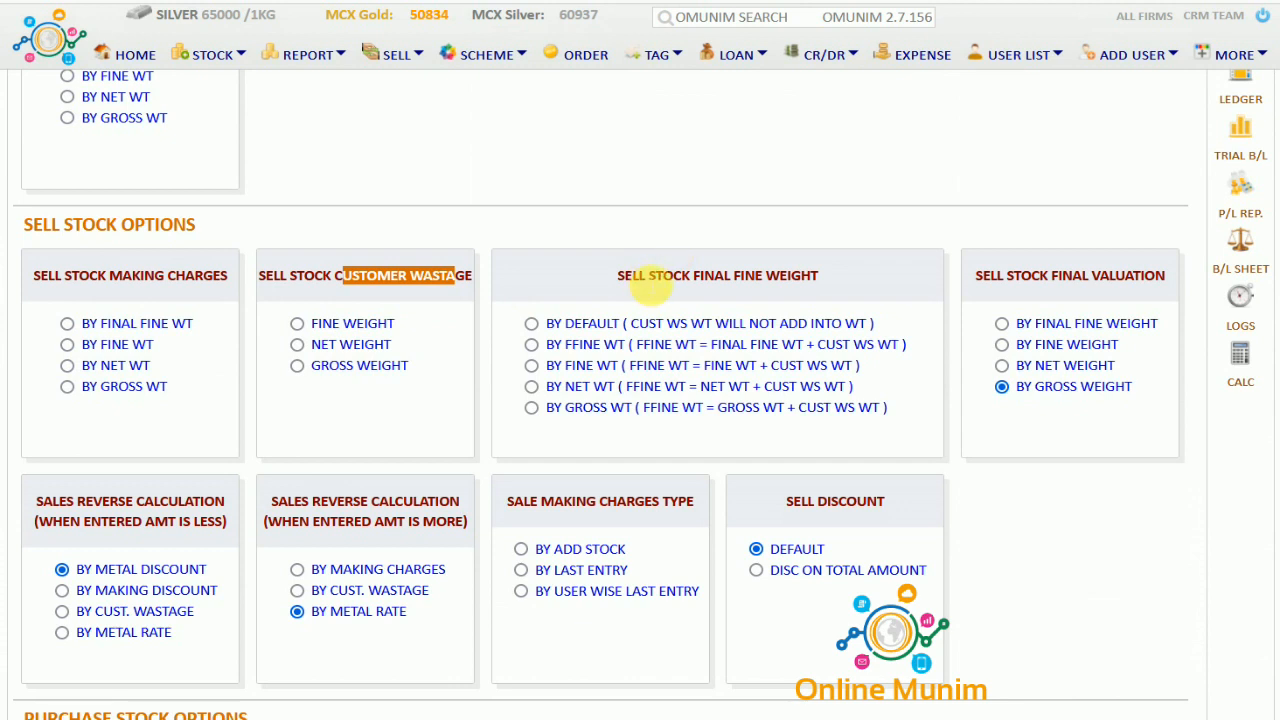
click(652, 283)
drag(617, 278, 828, 277)
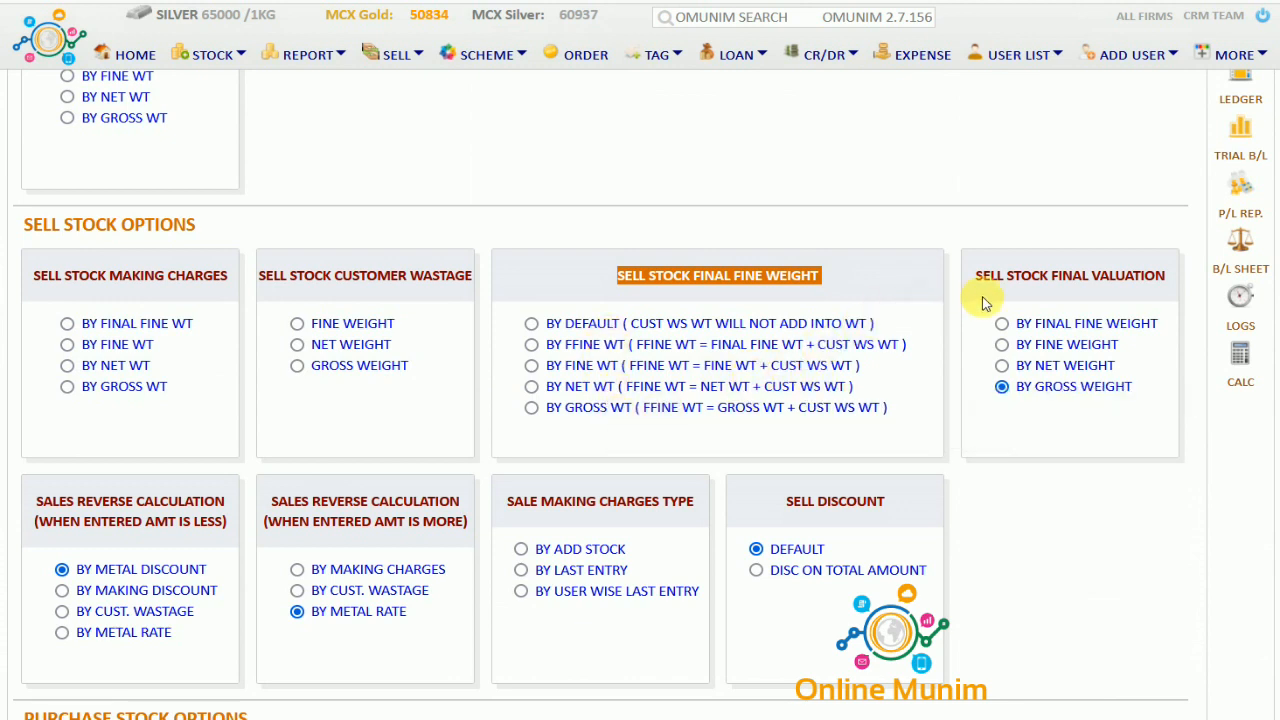
drag(998, 275, 1183, 276)
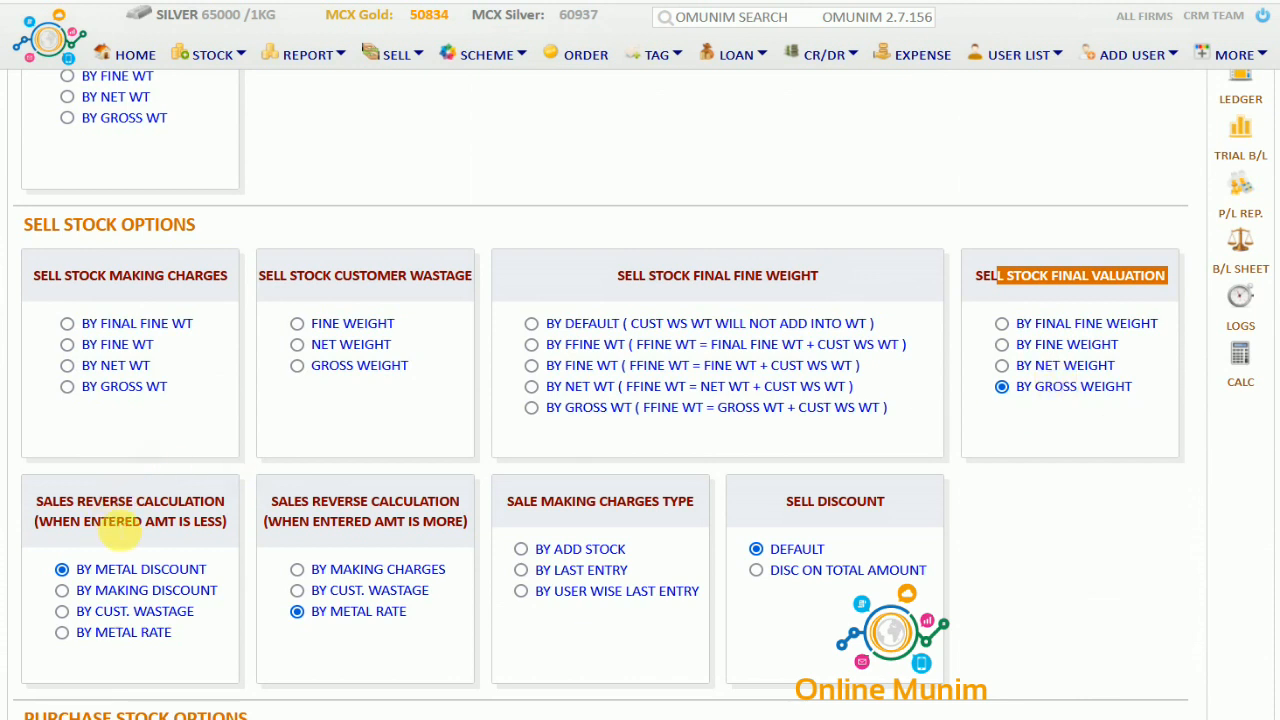
drag(44, 502, 220, 521)
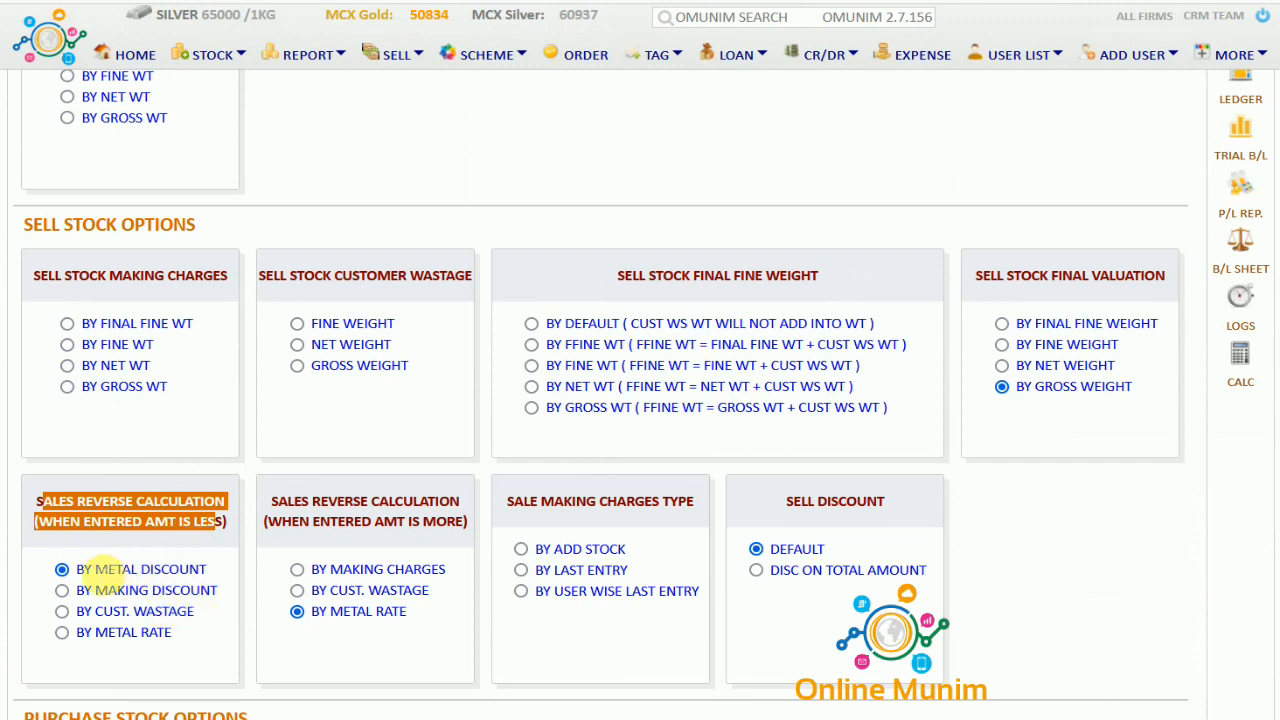
click(112, 568)
drag(112, 568, 184, 641)
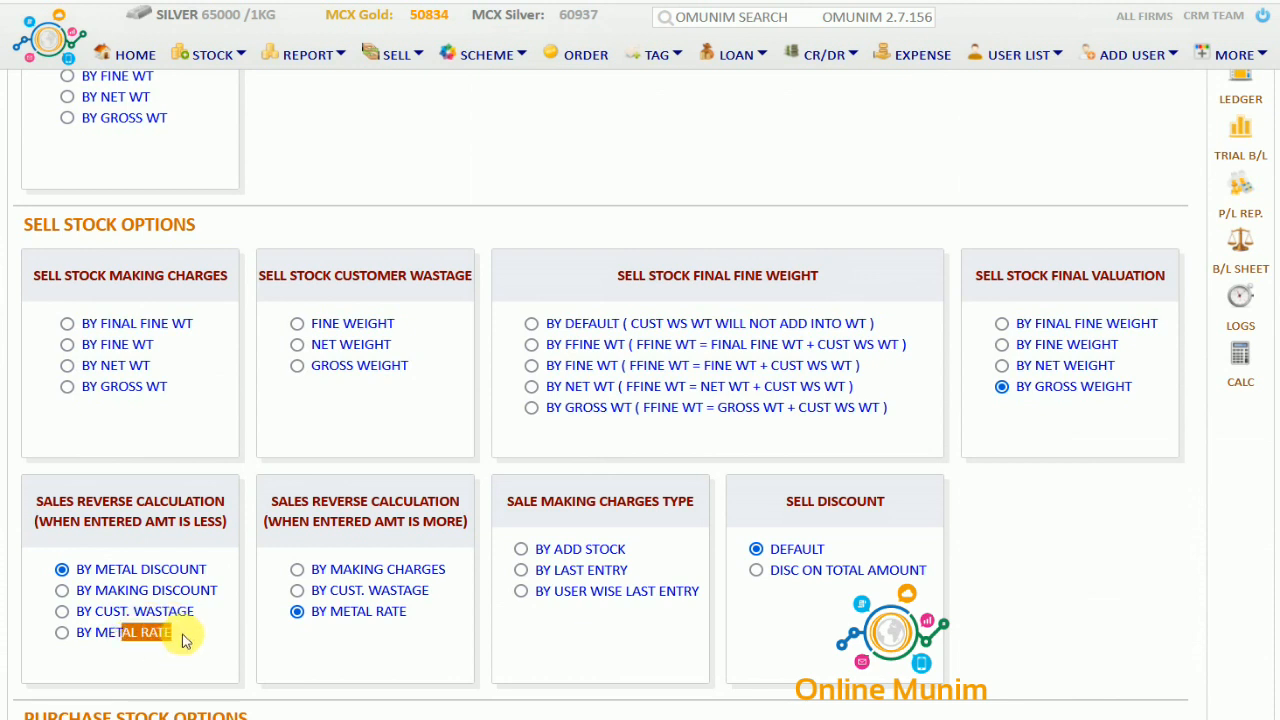
drag(283, 500, 437, 525)
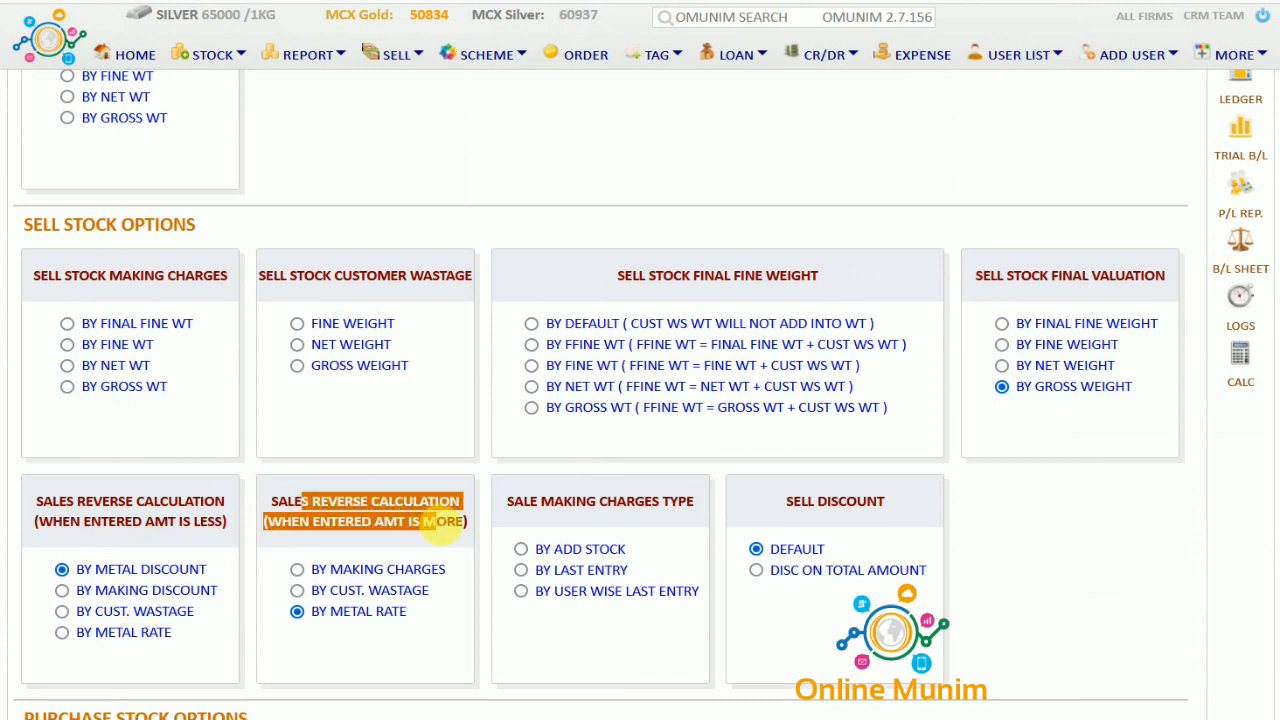
click(365, 545)
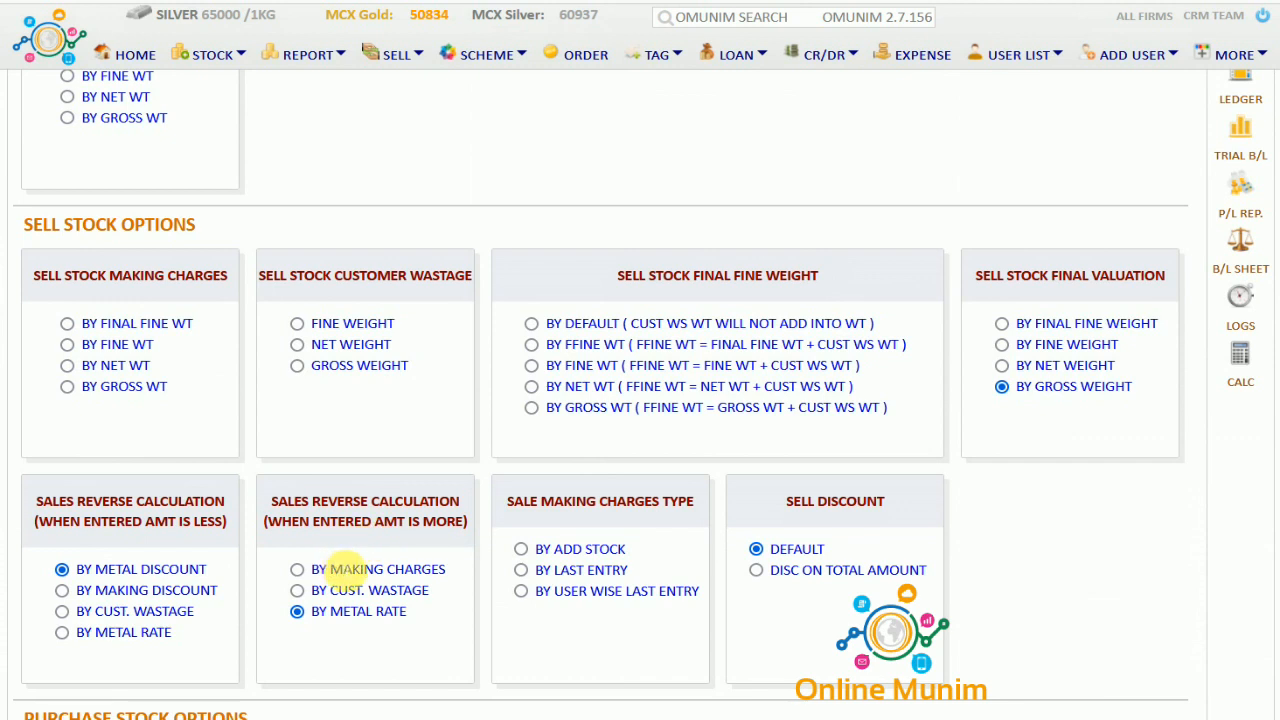
drag(343, 569, 369, 626)
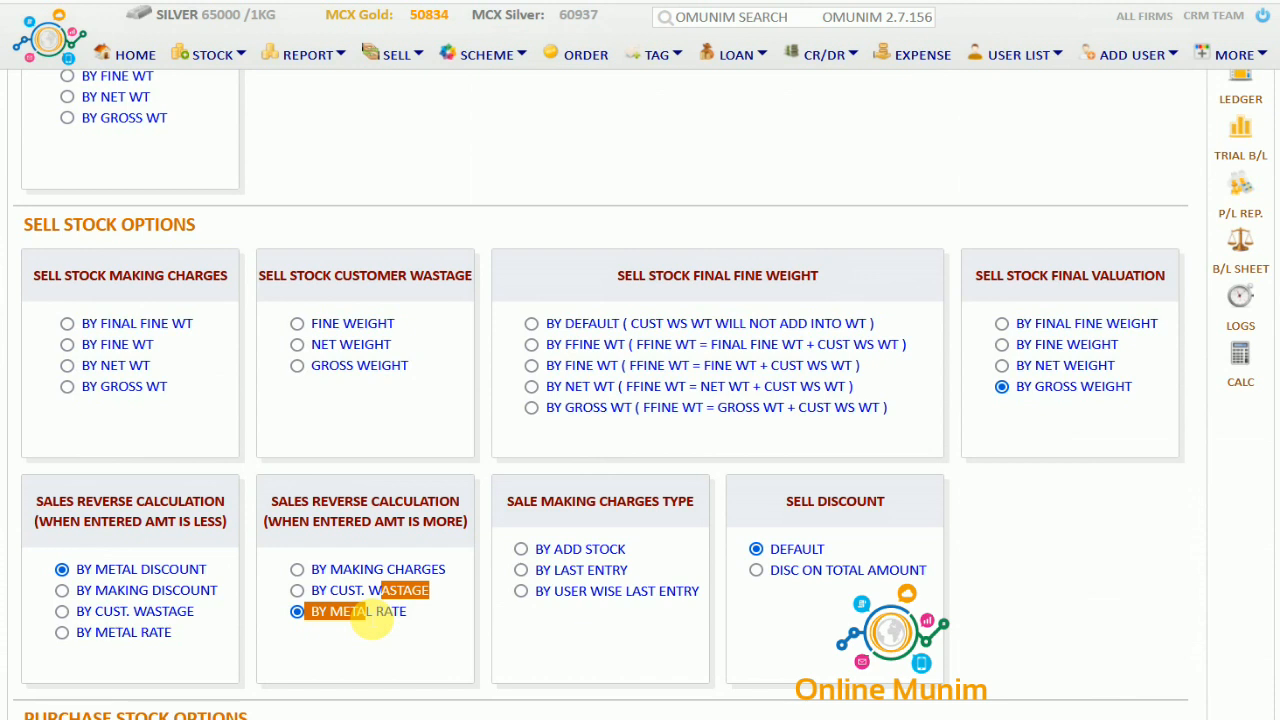
drag(548, 513, 676, 517)
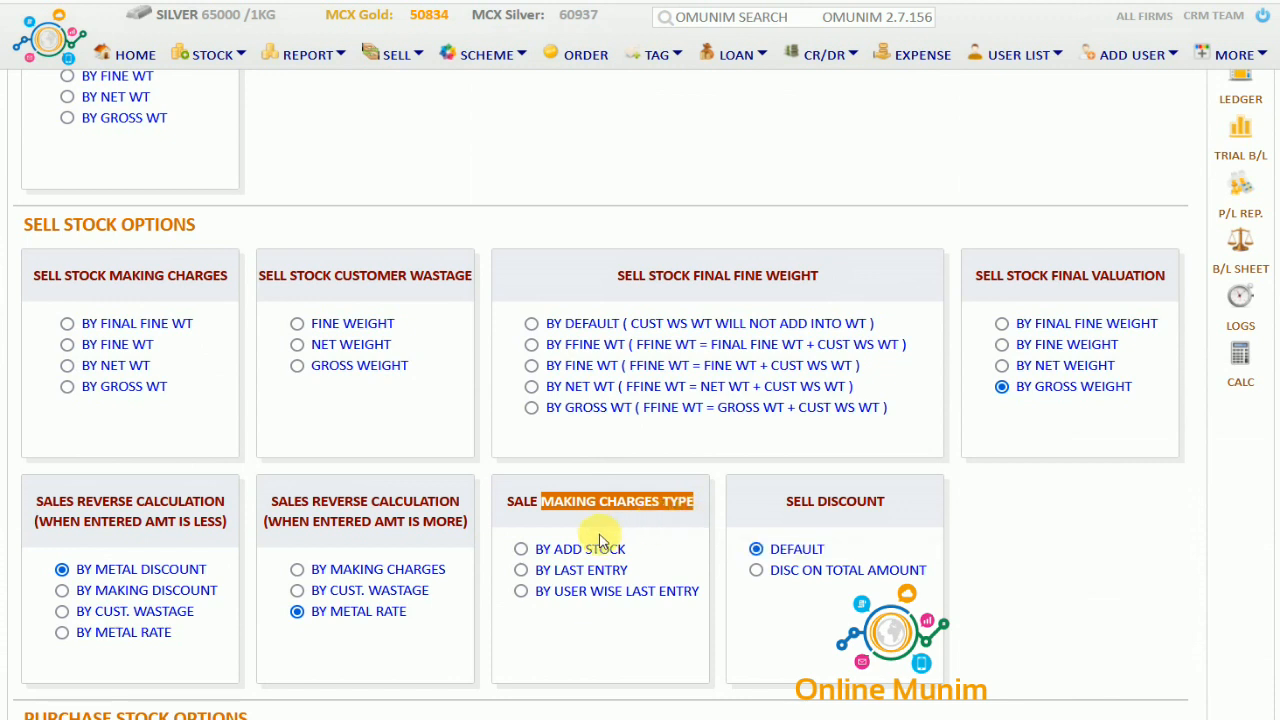
drag(554, 549, 612, 549)
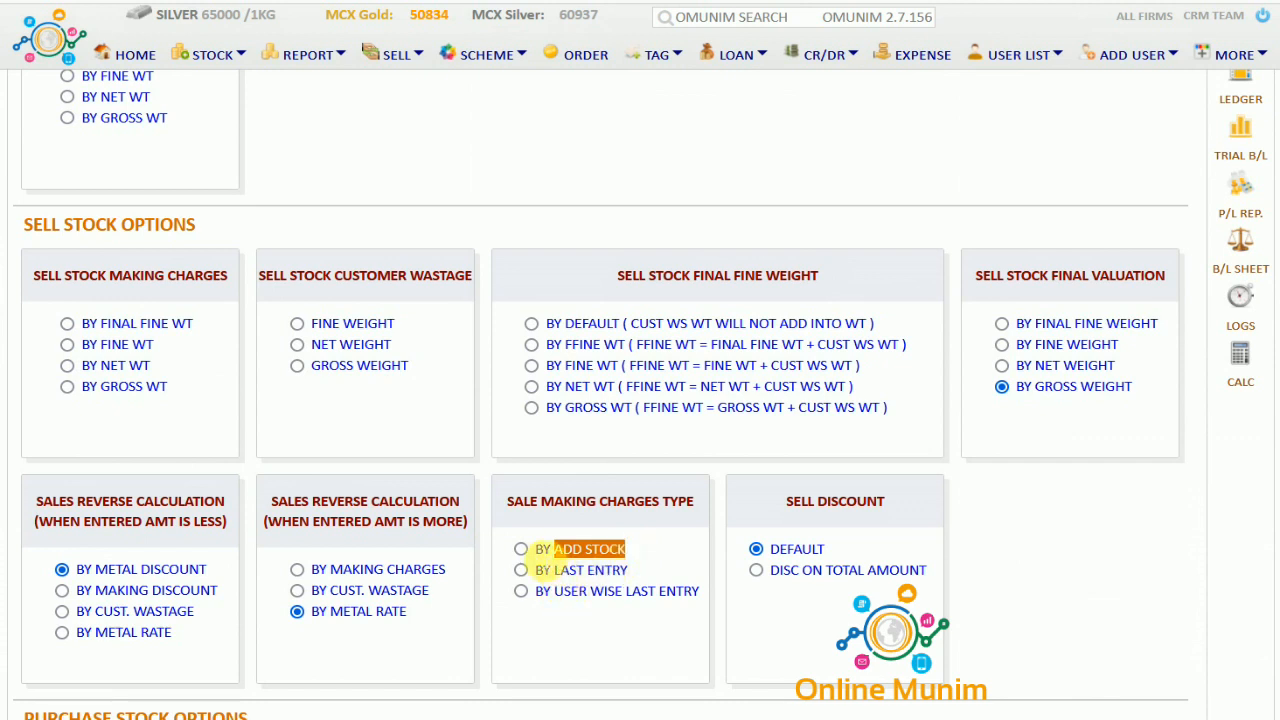
drag(604, 578, 633, 575)
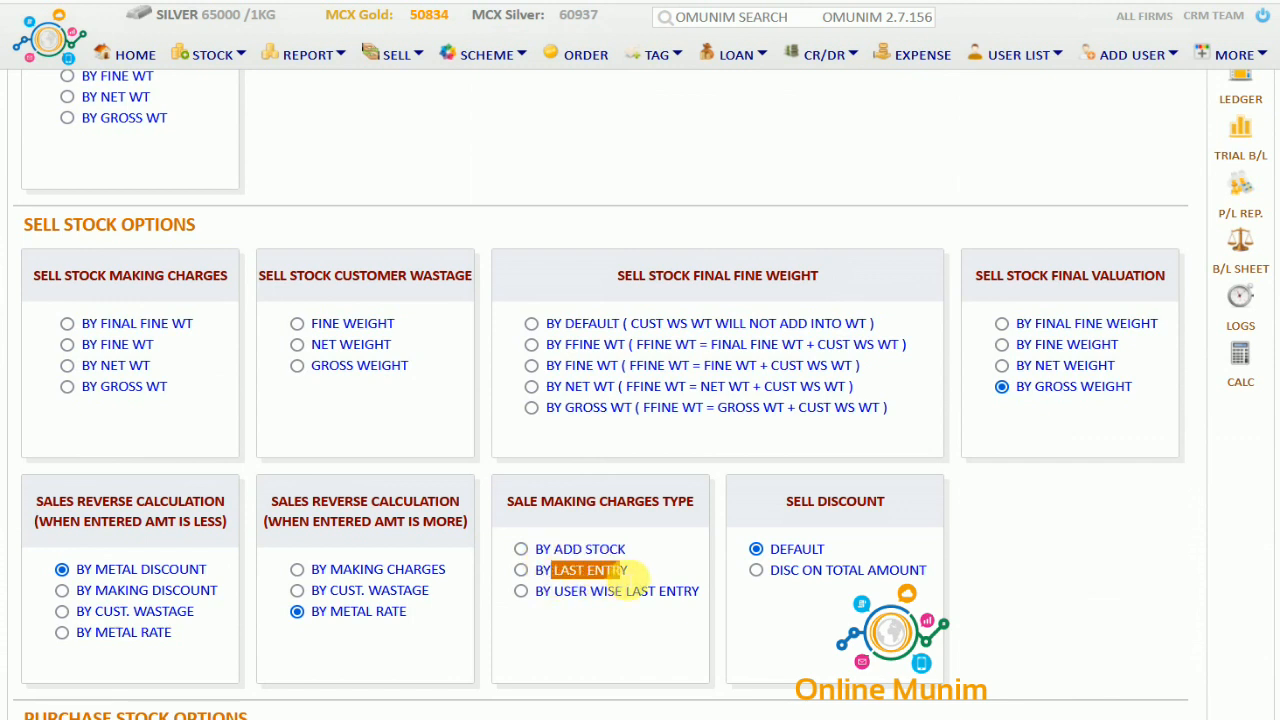
drag(555, 595, 688, 612)
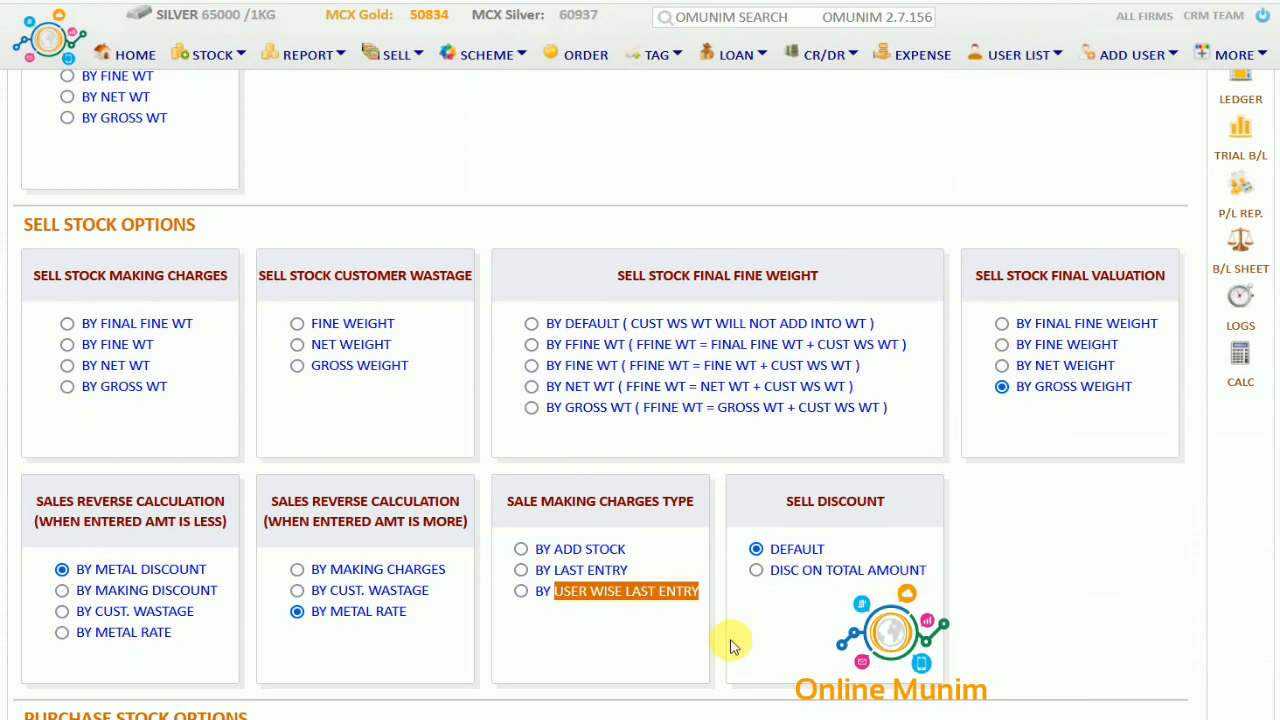
scroll(730, 645, down, 4)
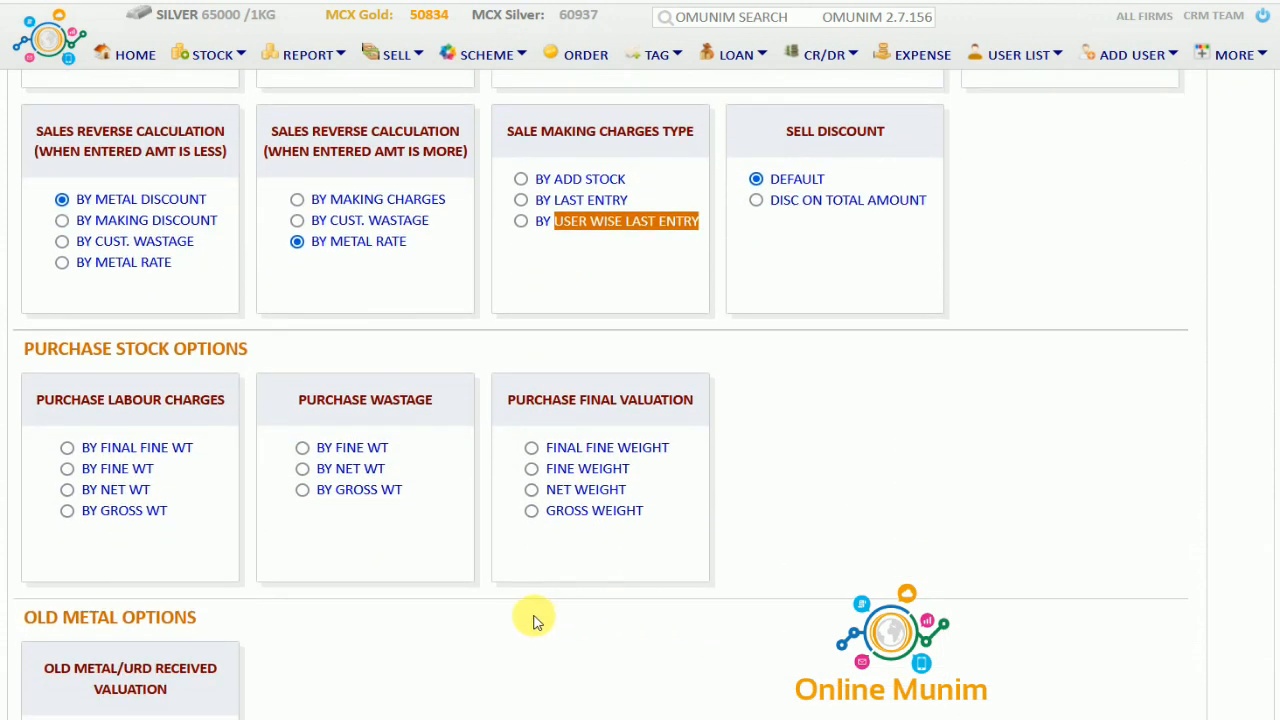
scroll(528, 617, down, 2)
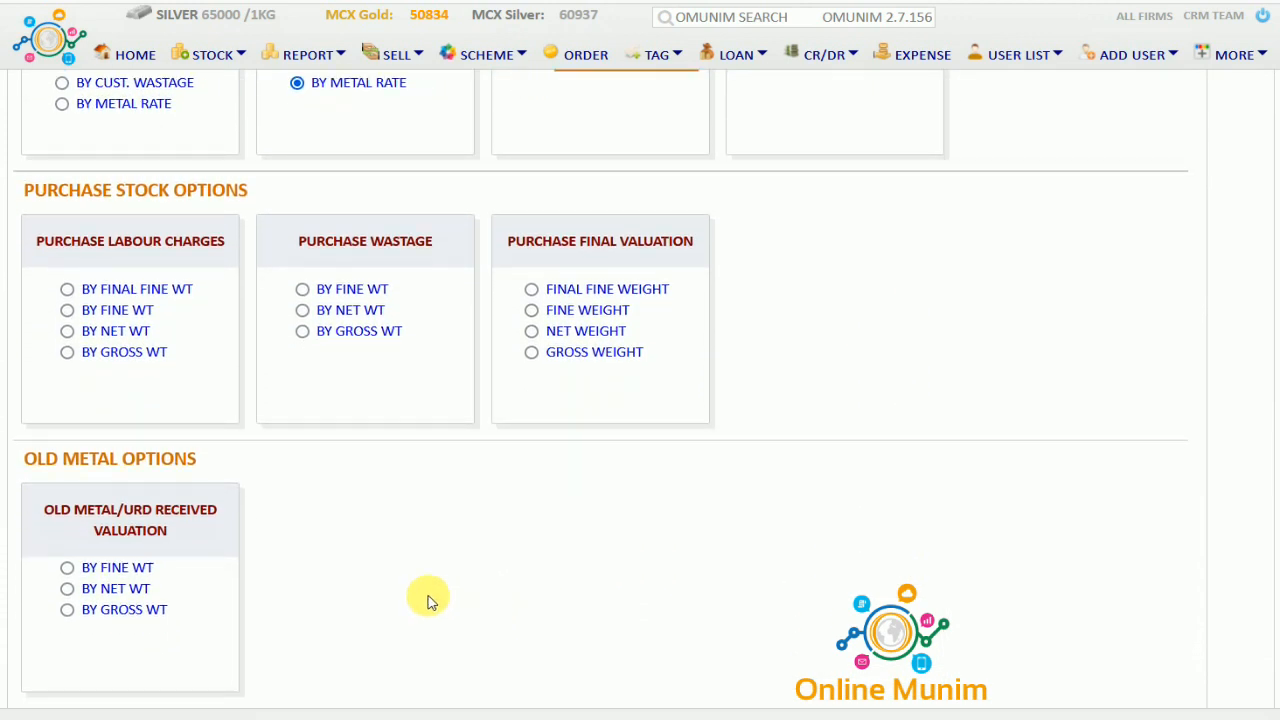
drag(113, 243, 200, 245)
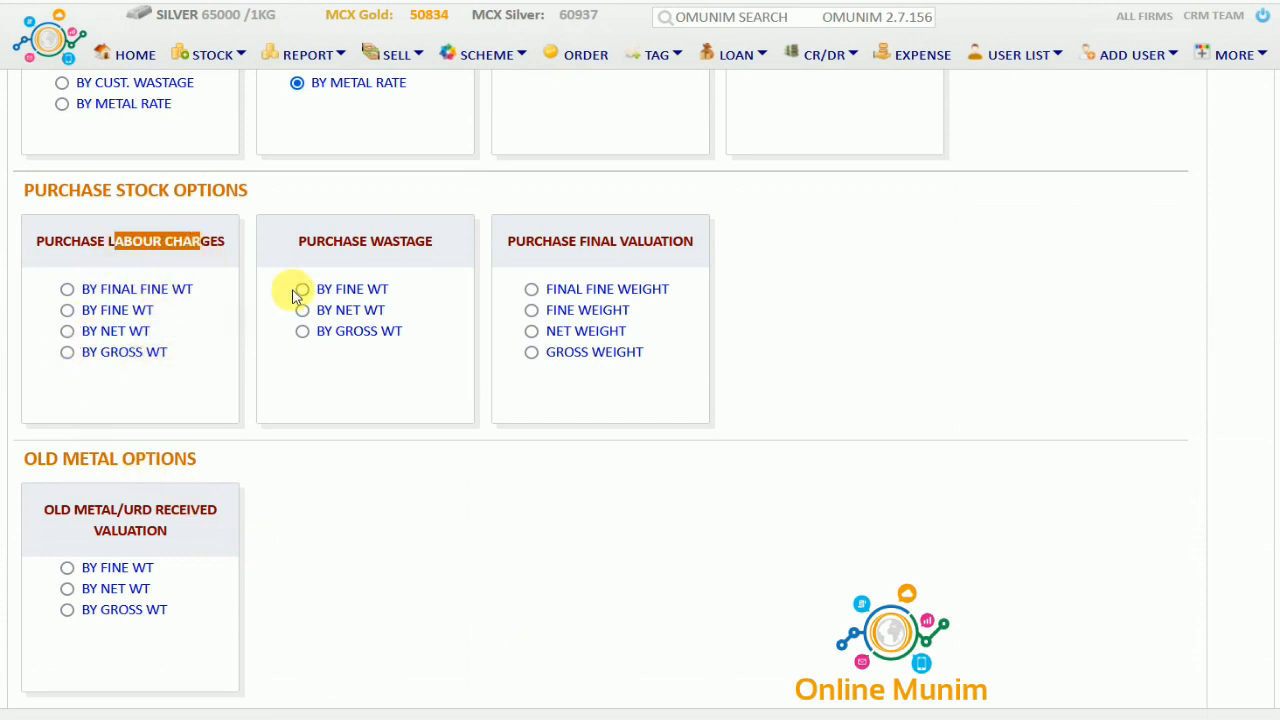
drag(333, 243, 438, 243)
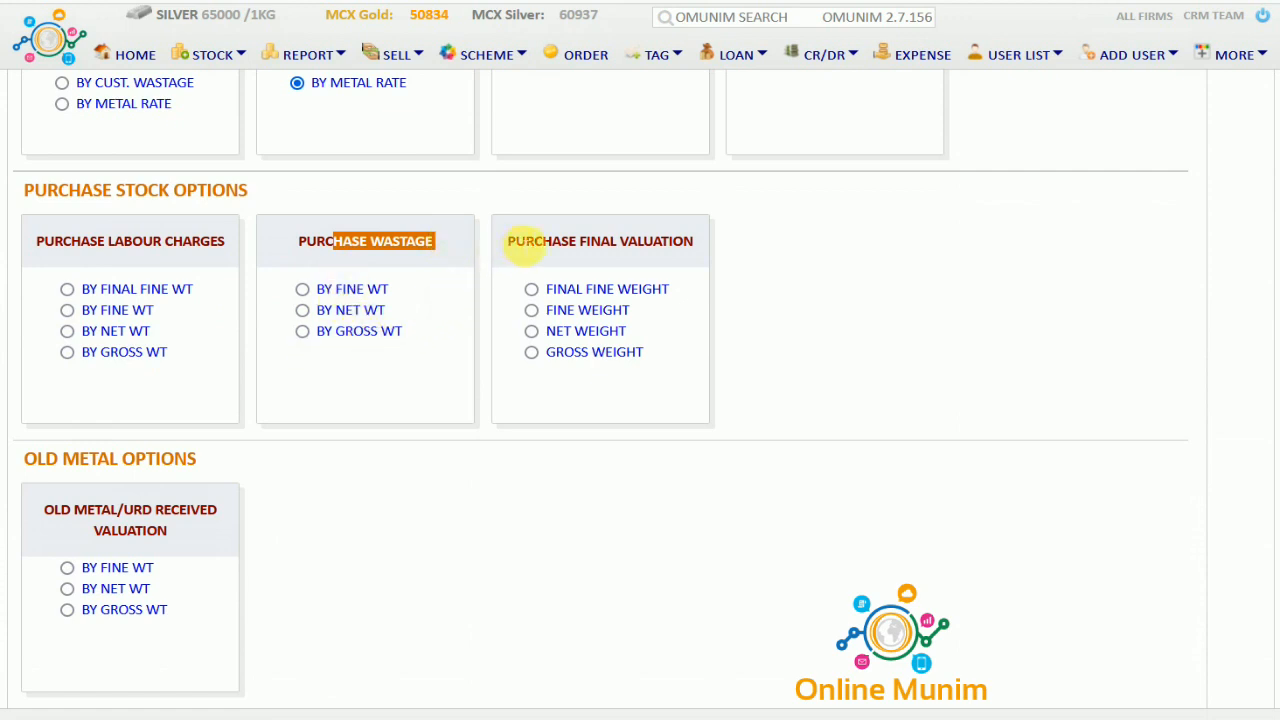
drag(528, 243, 586, 348)
drag(85, 458, 183, 458)
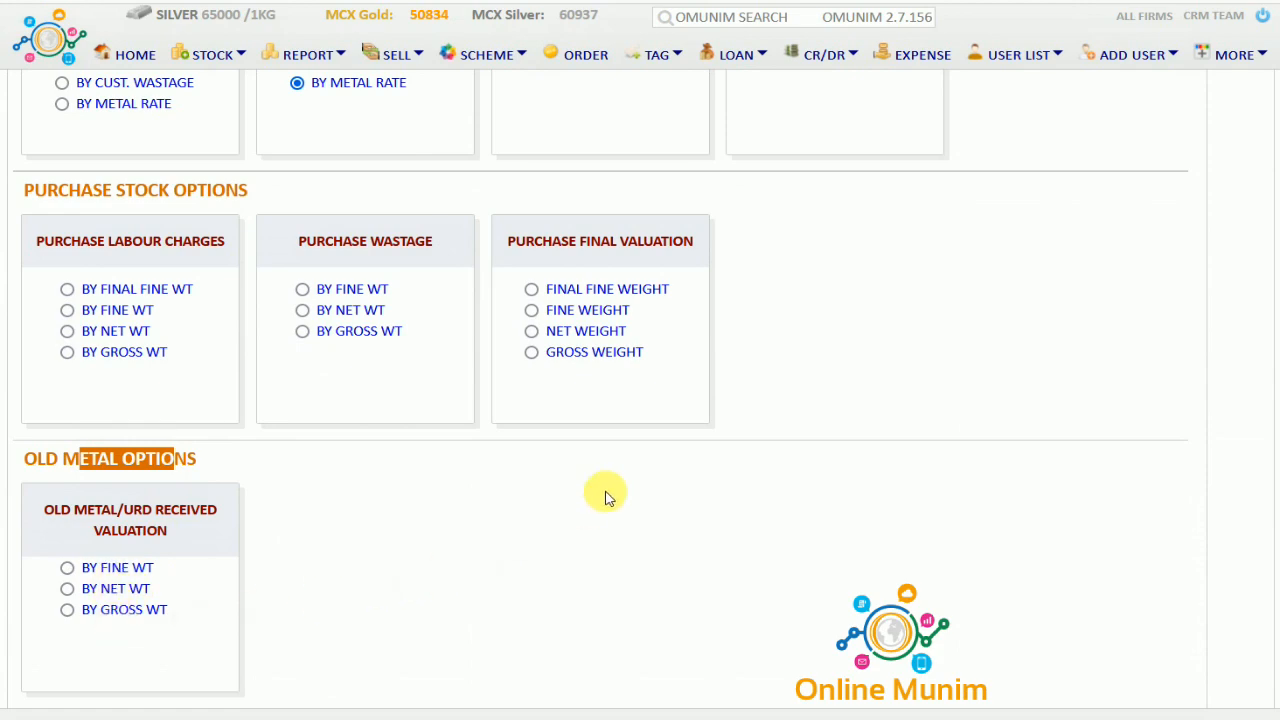
scroll(608, 494, up, 5)
scroll(608, 494, up, 5)
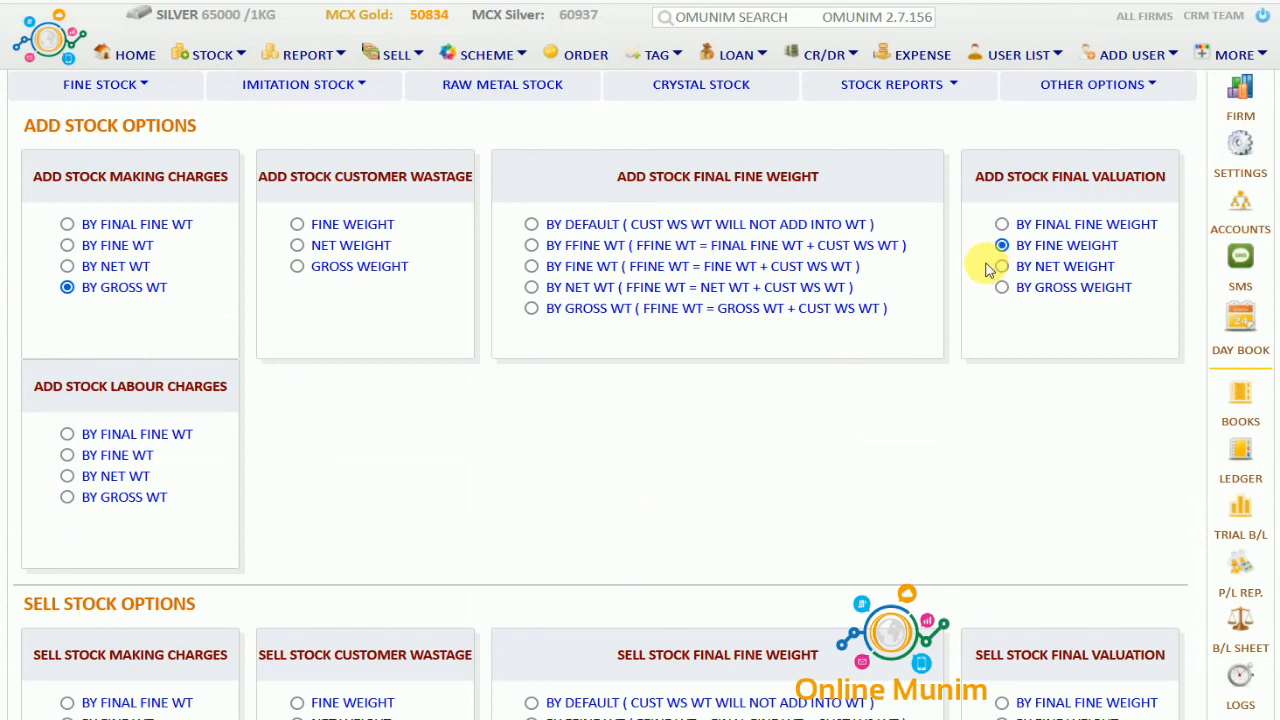
Look at Stock Master and firm-to-firm transfer, then open the counter and staff Stock Transfer page
click(1153, 87)
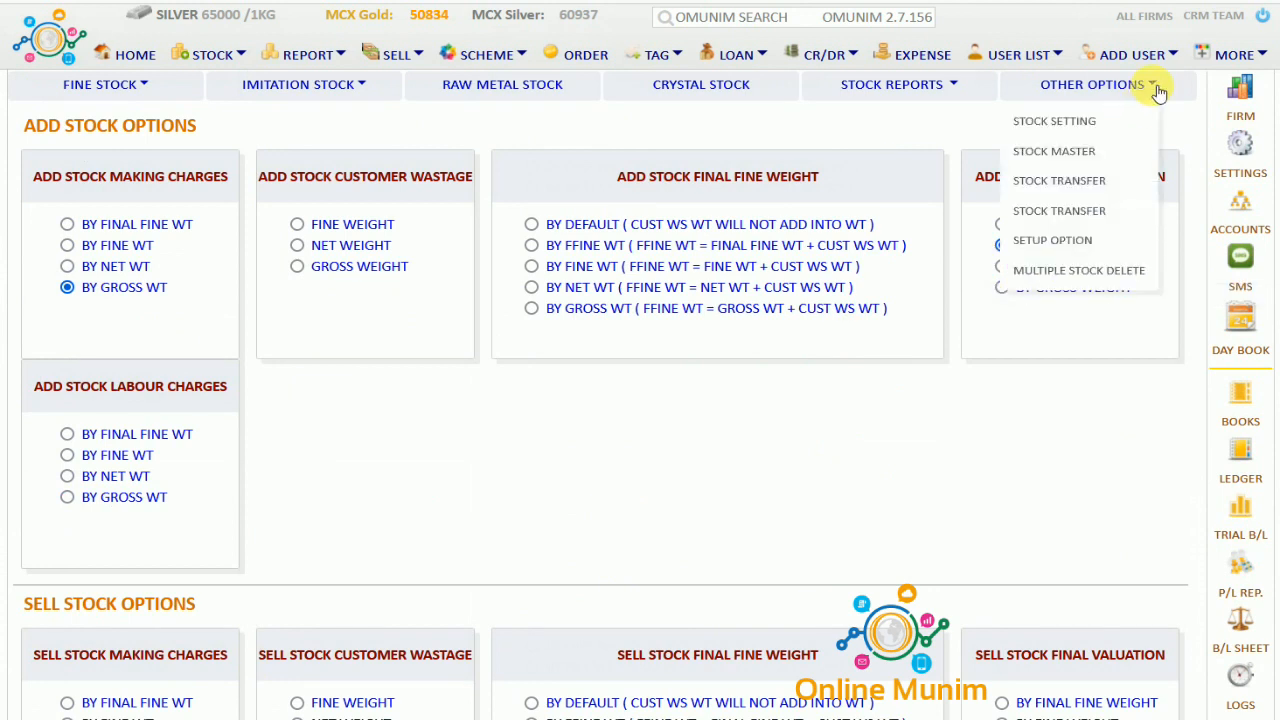
click(1086, 159)
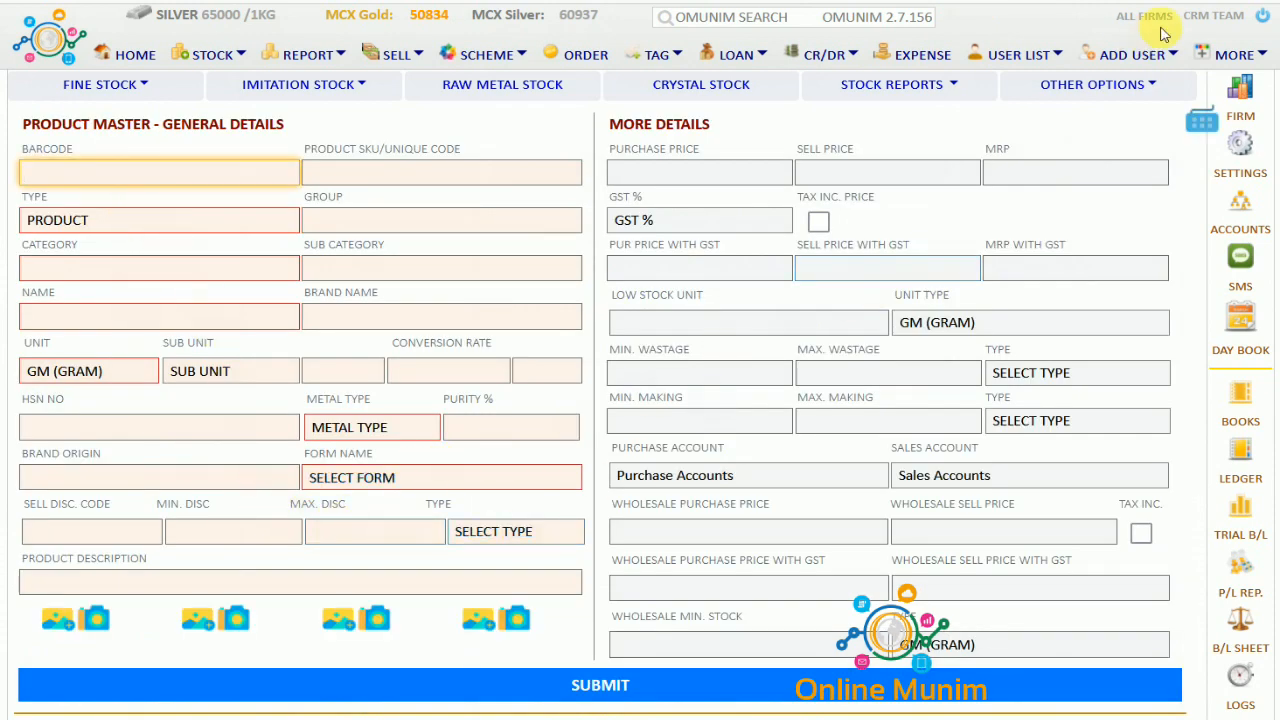
click(1156, 88)
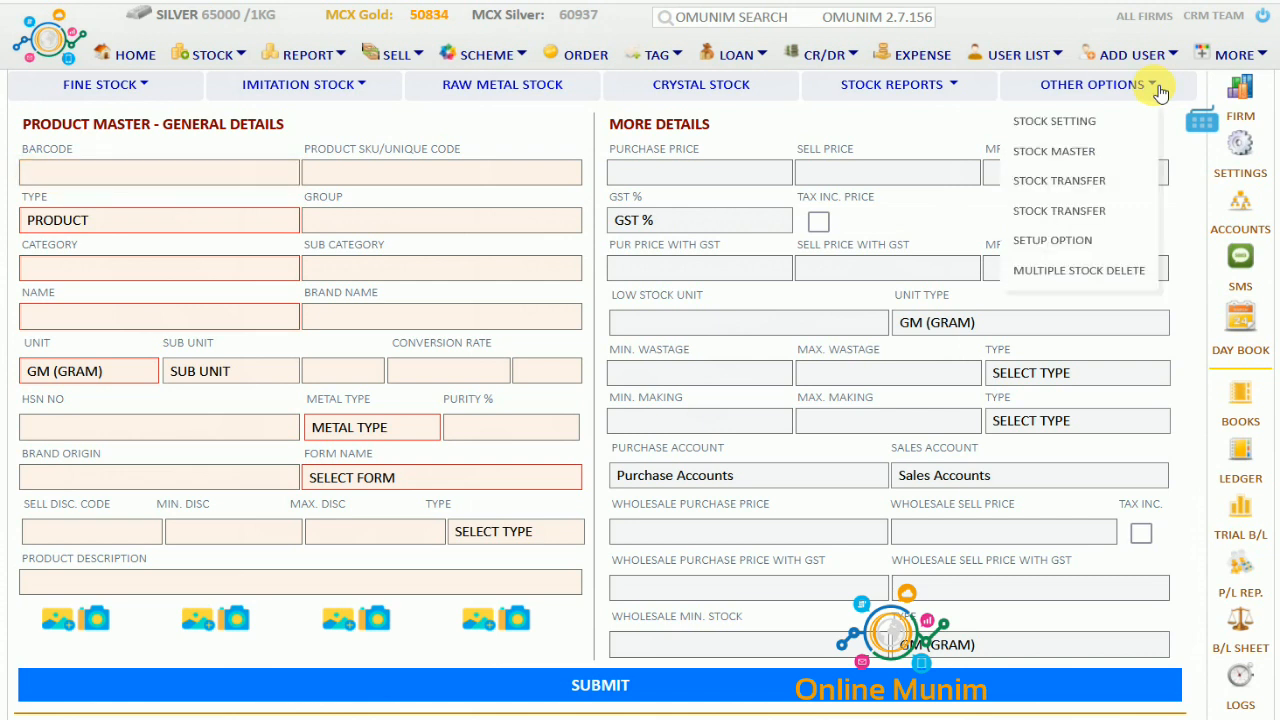
click(1092, 210)
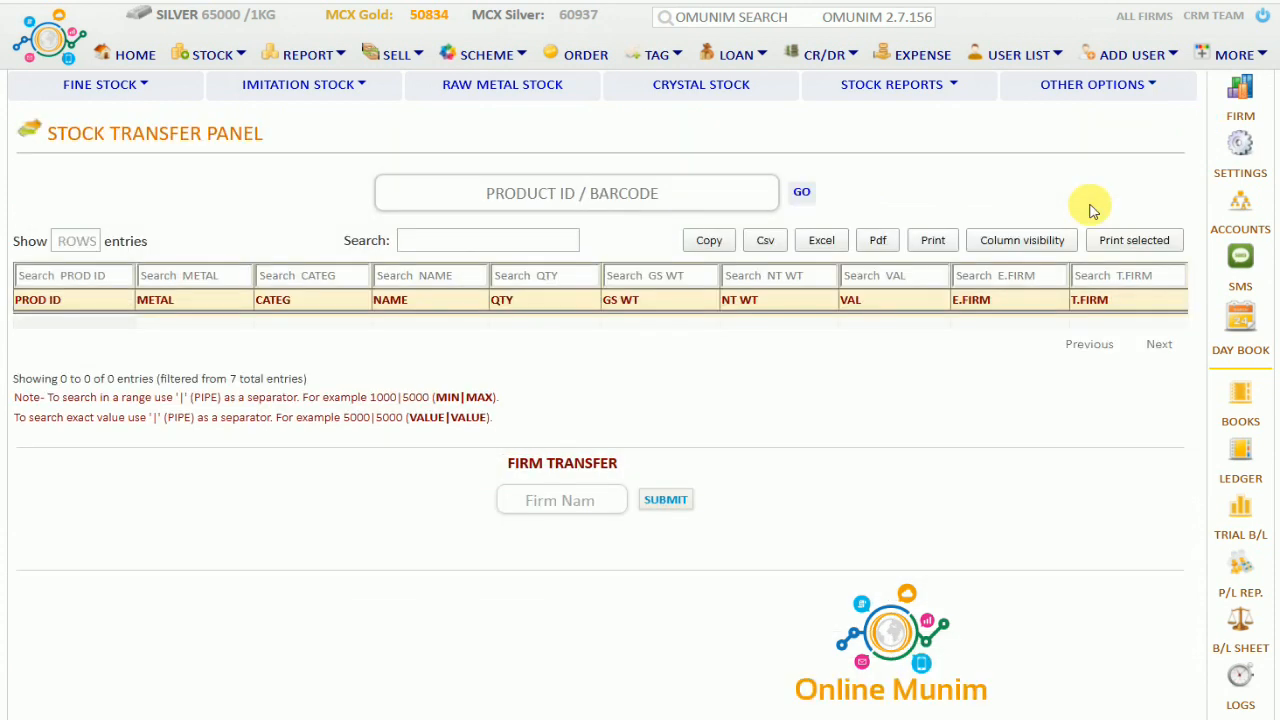
click(1160, 90)
click(1095, 193)
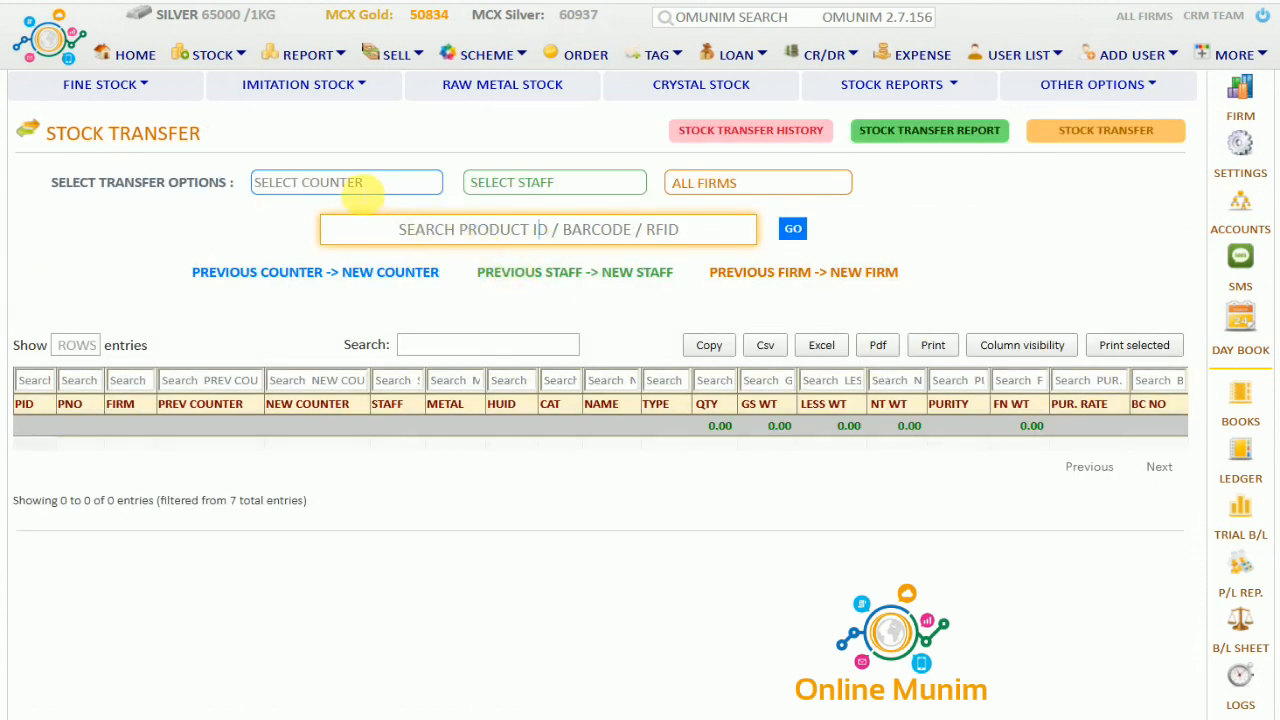
Check the counter, staff and firm transfer filters, leaving ALL FIRMS selected
click(362, 185)
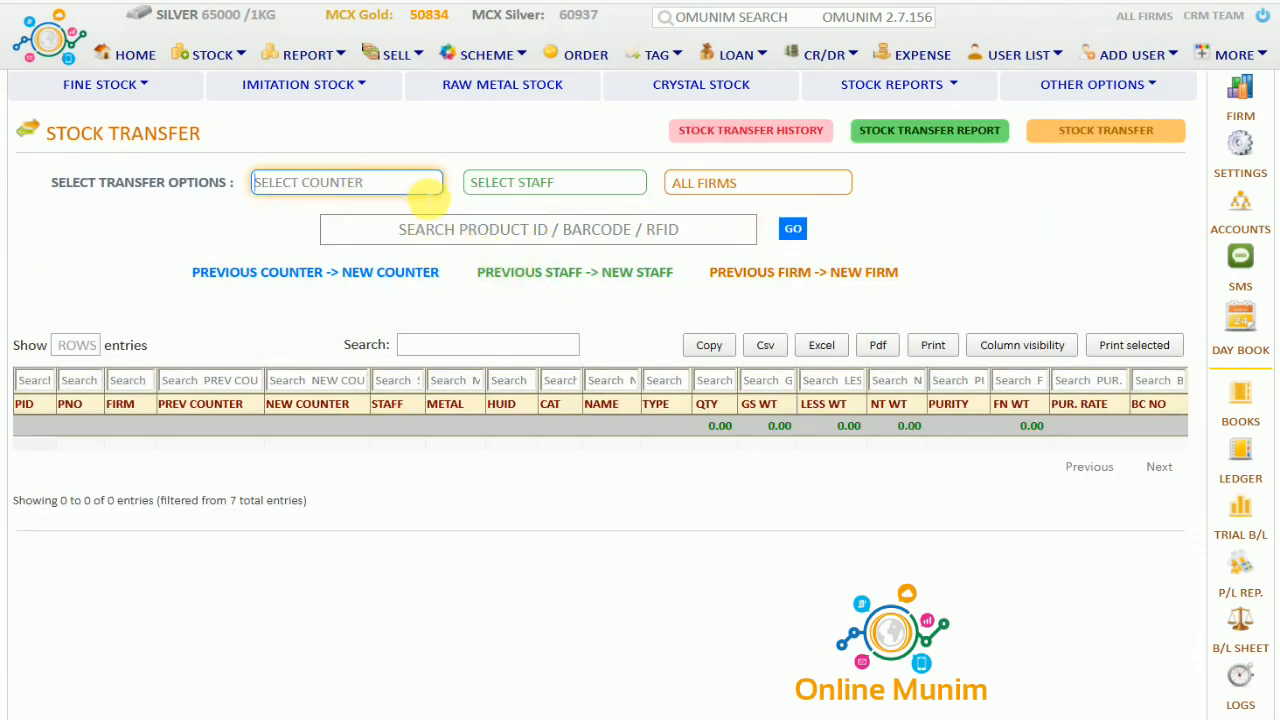
click(500, 192)
click(500, 196)
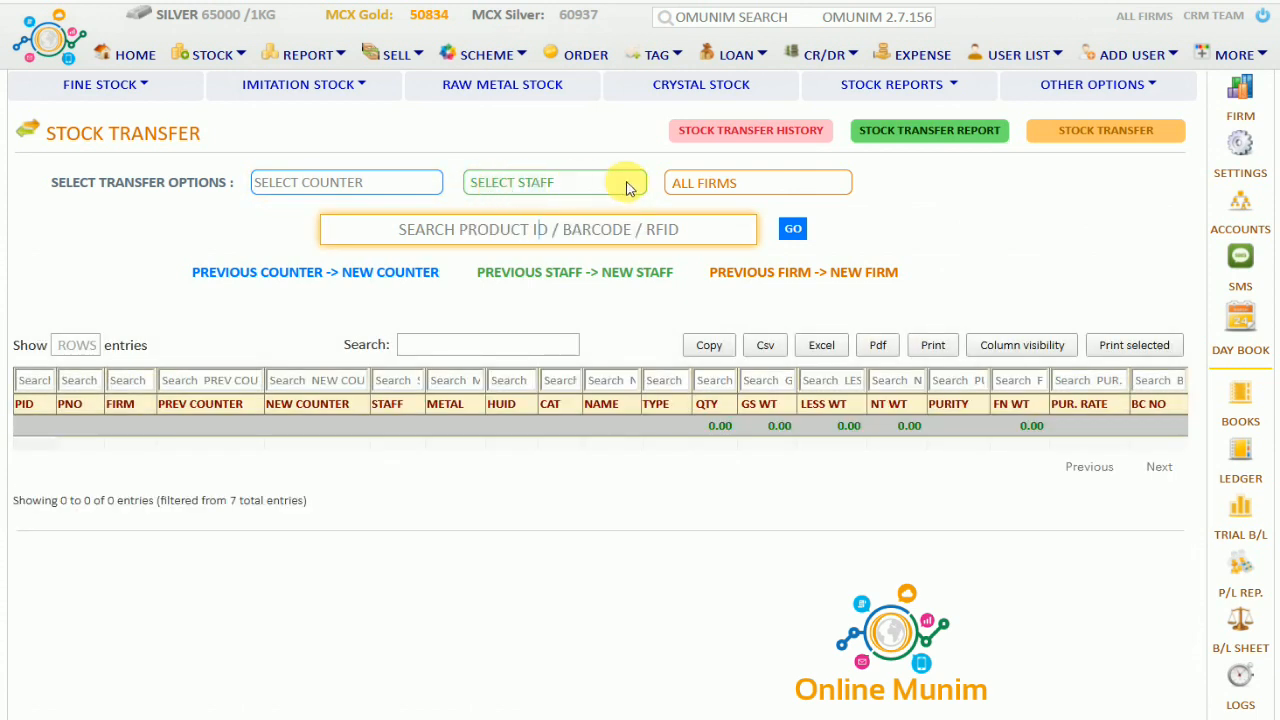
click(716, 184)
click(716, 184)
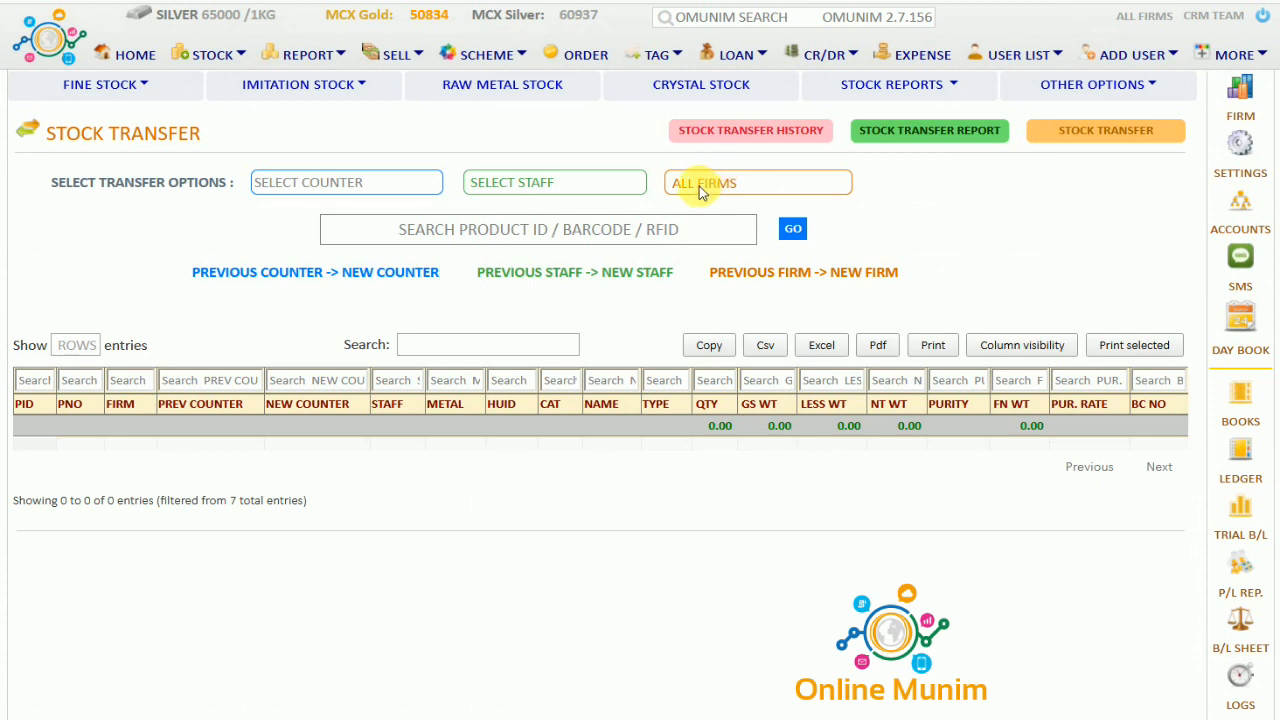
click(705, 185)
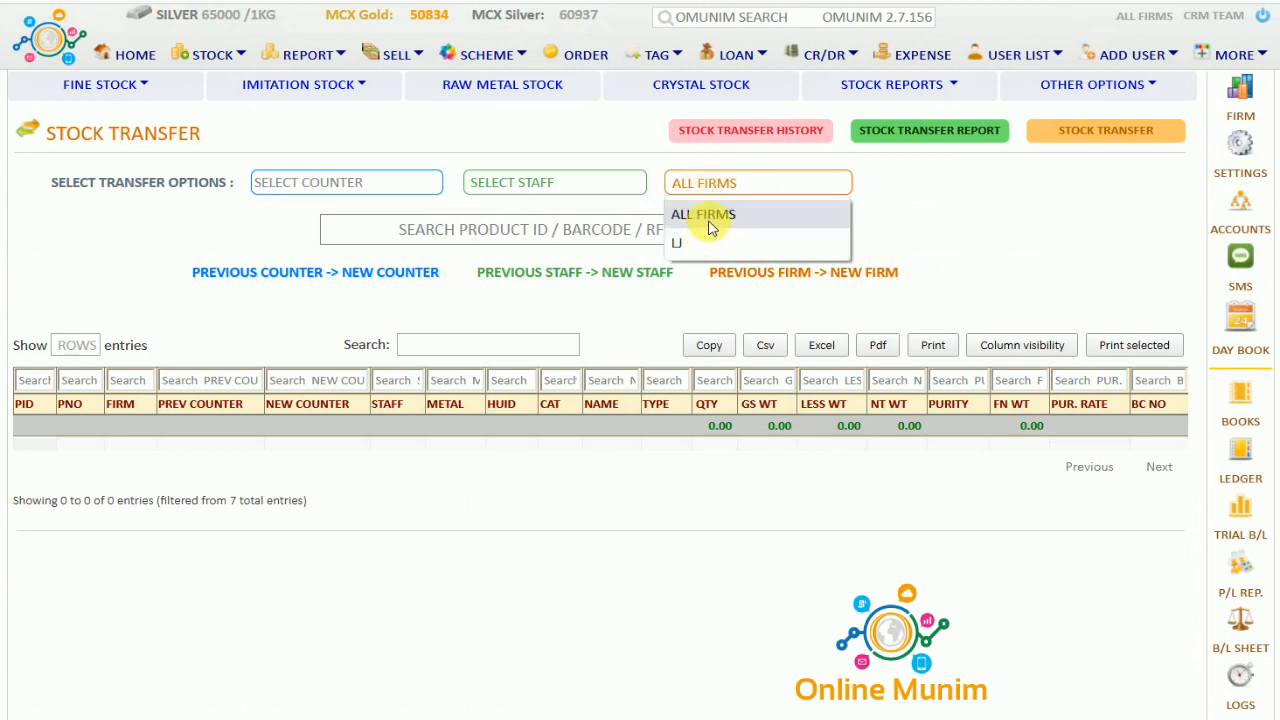
click(708, 222)
click(575, 240)
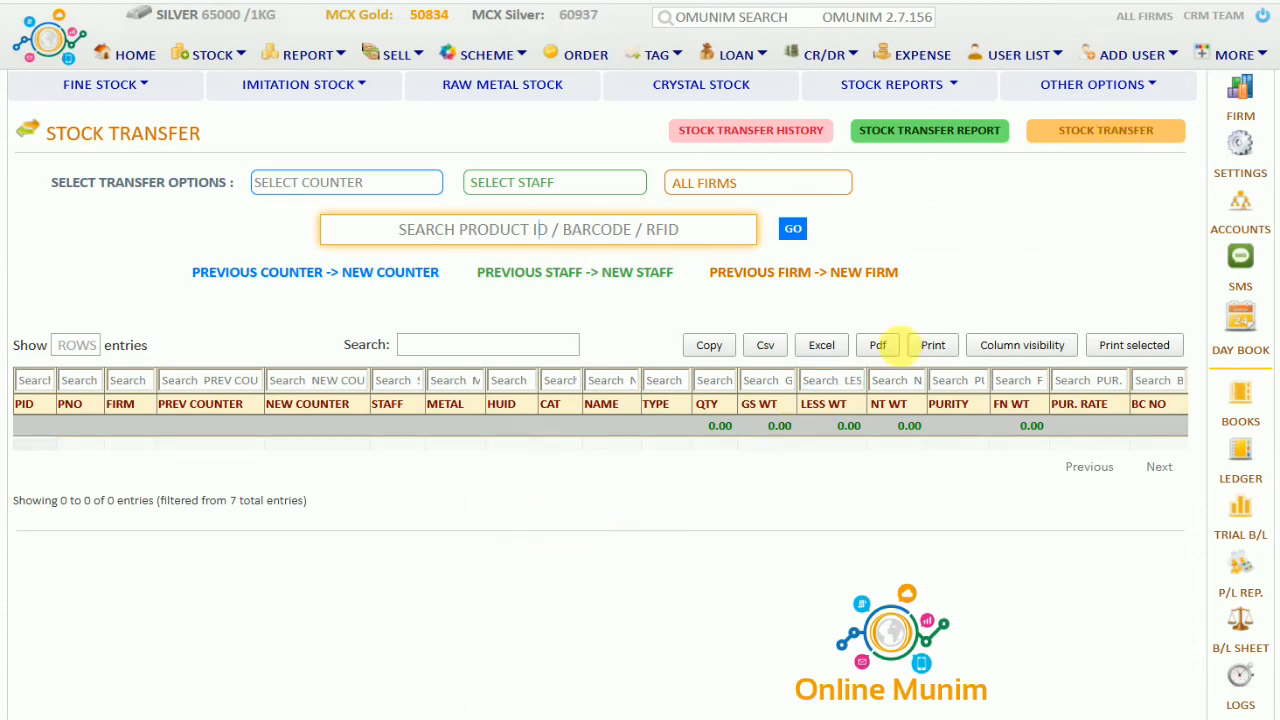
click(1155, 86)
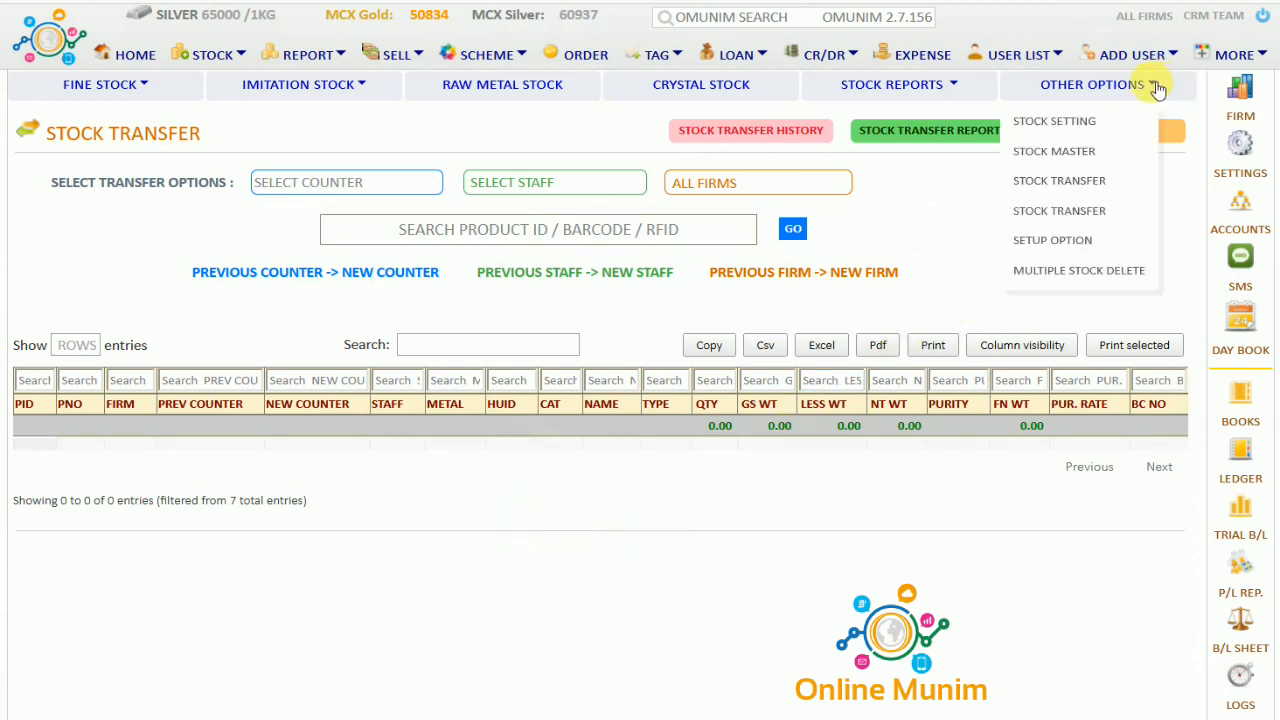
Browse the item category and item name setup, viewing the LRING item
click(1089, 241)
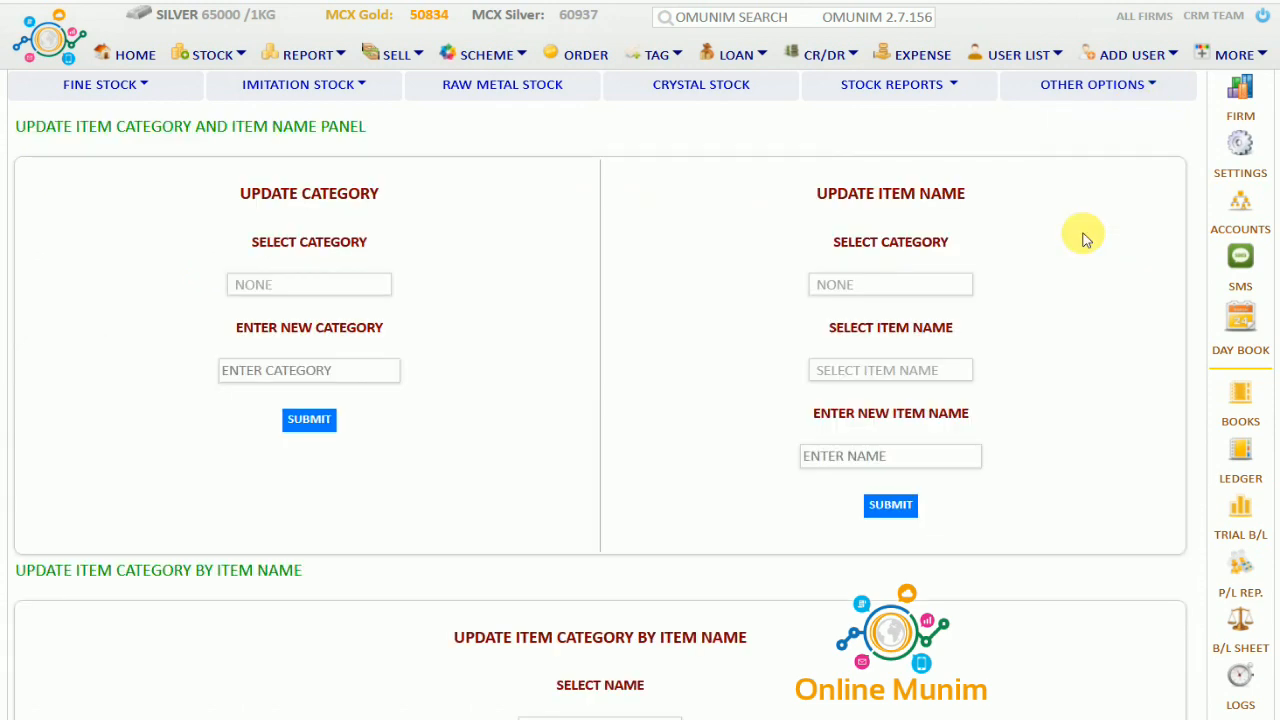
scroll(576, 362, down, 1)
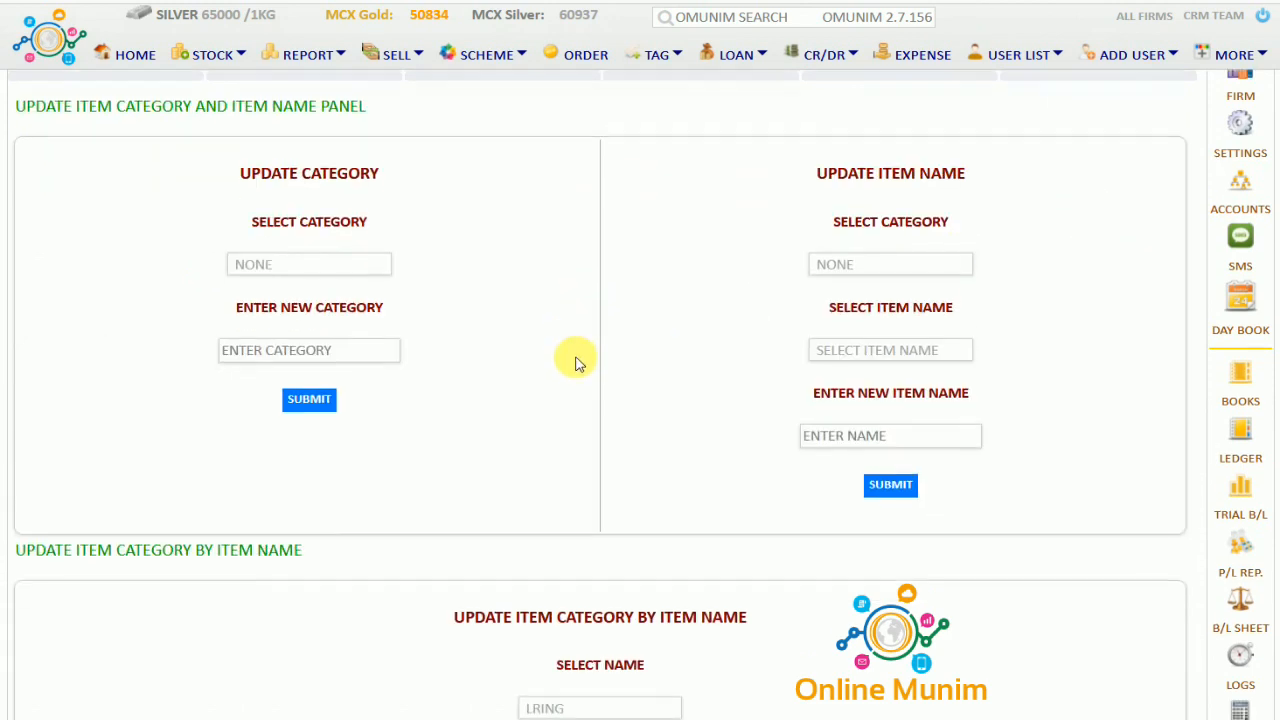
scroll(576, 362, down, 3)
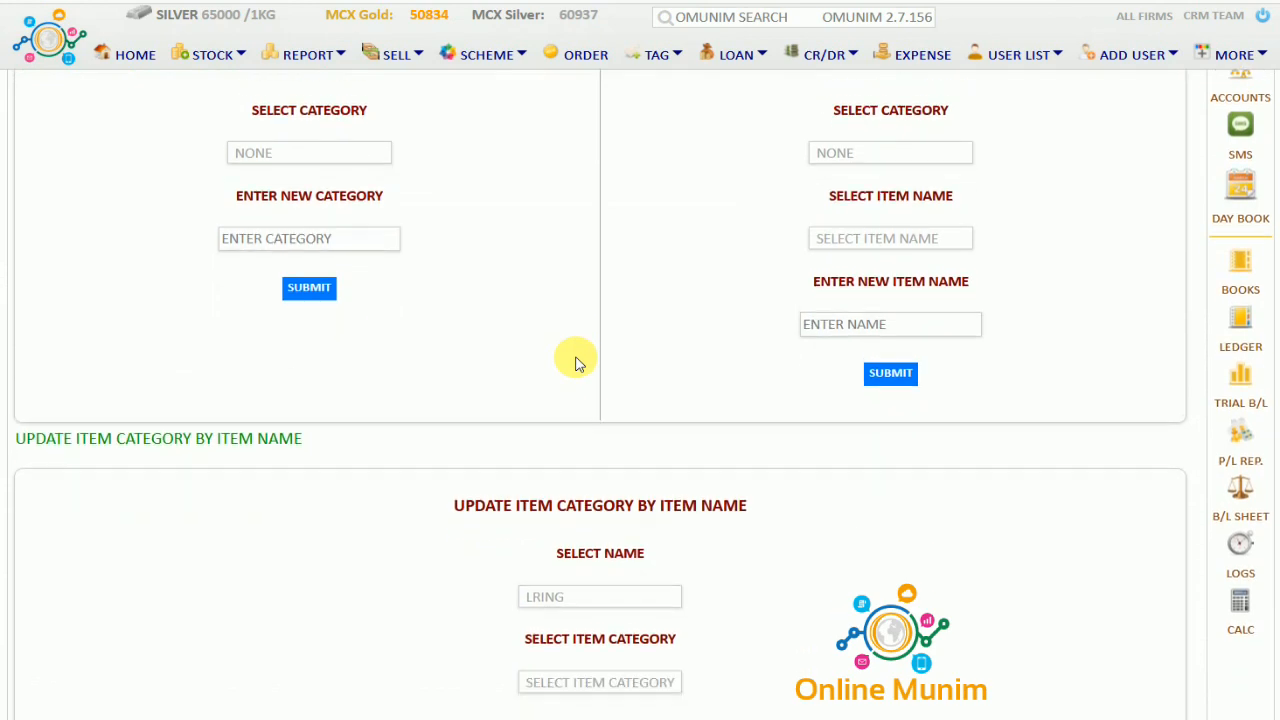
scroll(576, 364, down, 1)
click(576, 364)
scroll(576, 364, up, 4)
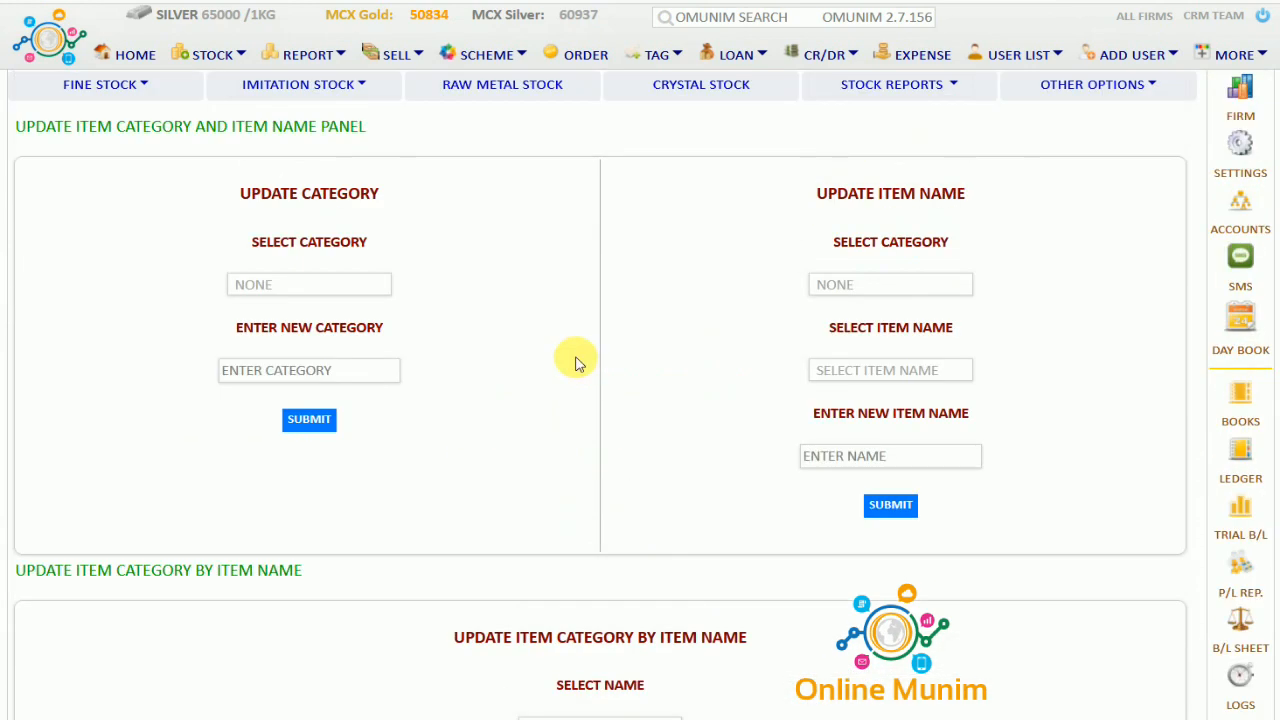
On Multiple Stock Delete, choose GOLD as metal type and try the category and product searches
click(1155, 86)
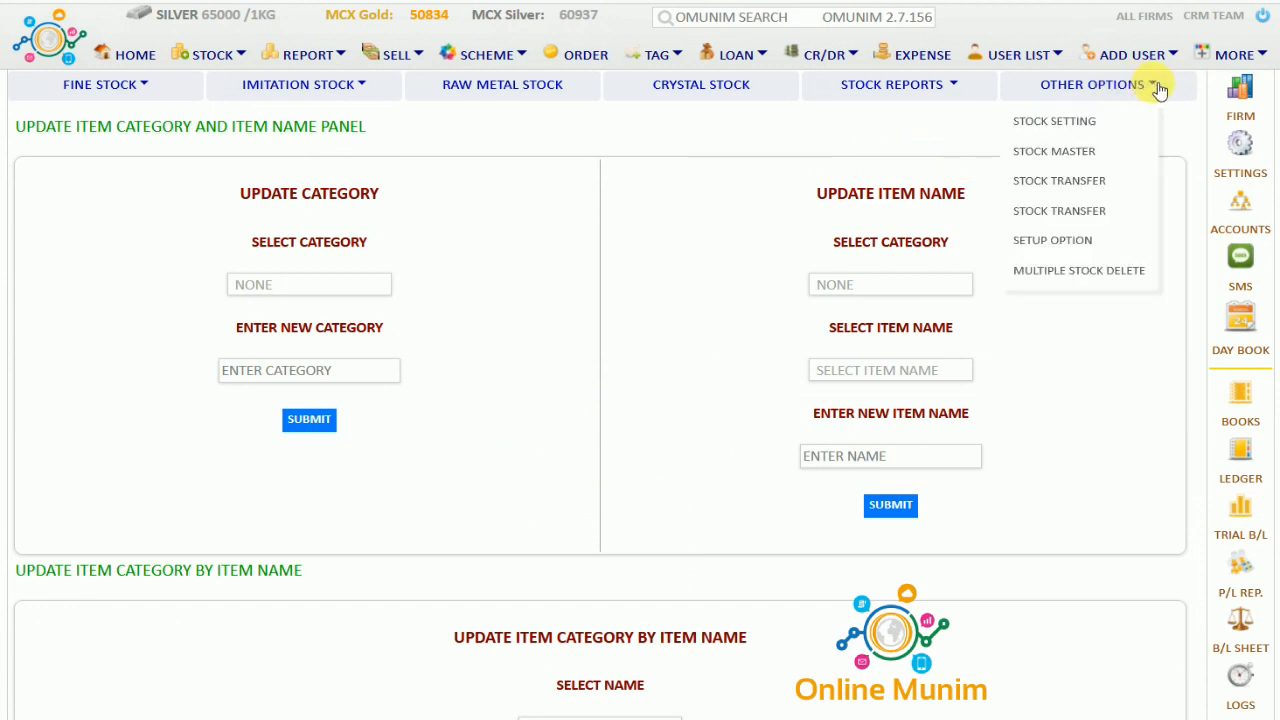
click(1080, 271)
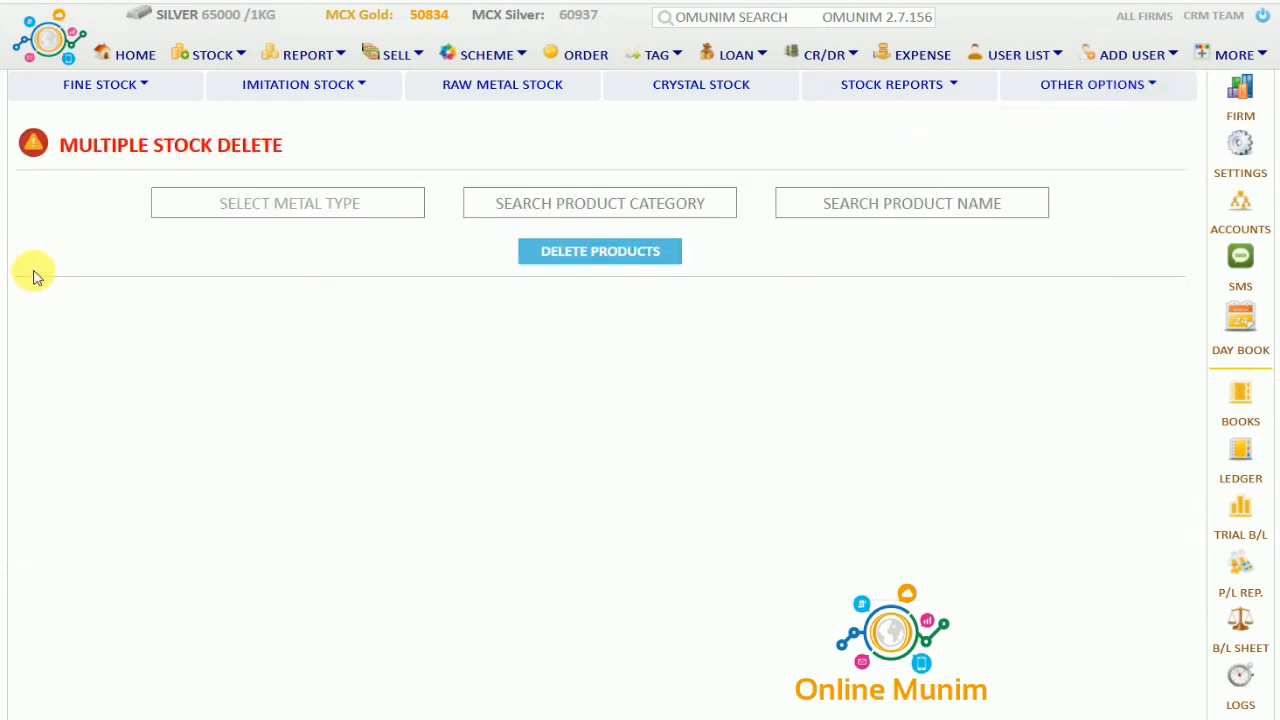
click(265, 213)
click(267, 262)
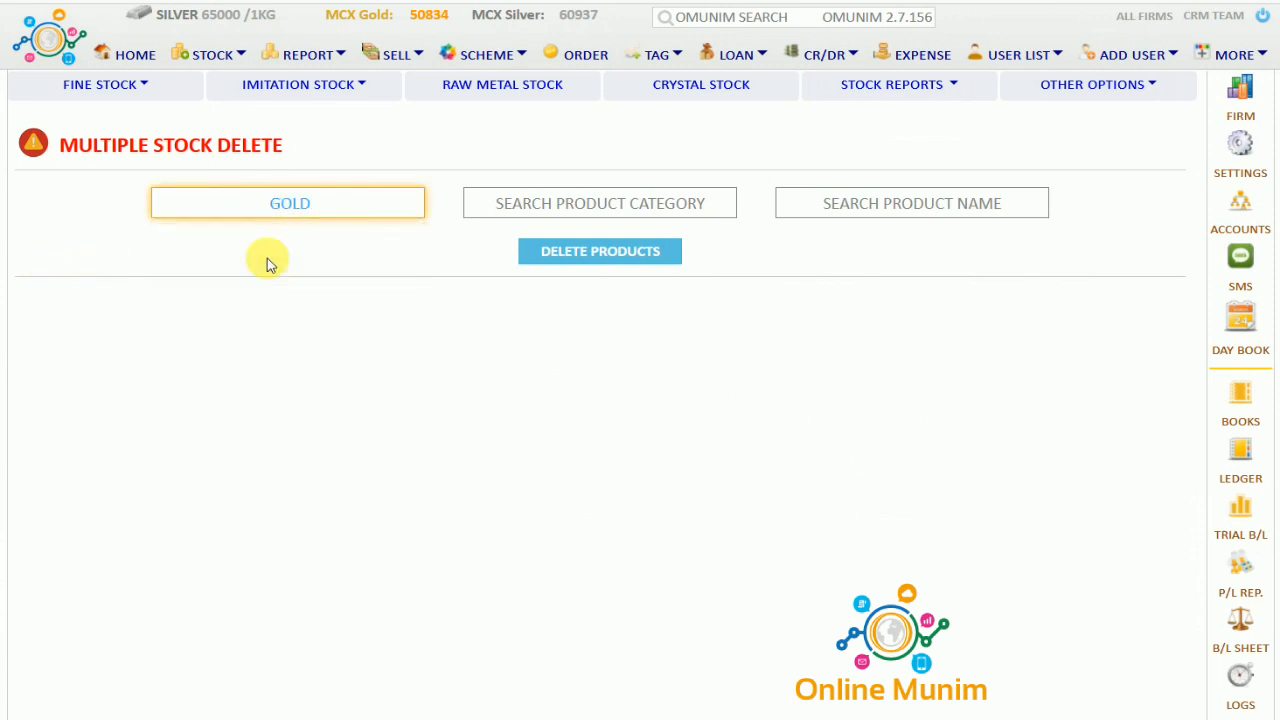
click(555, 205)
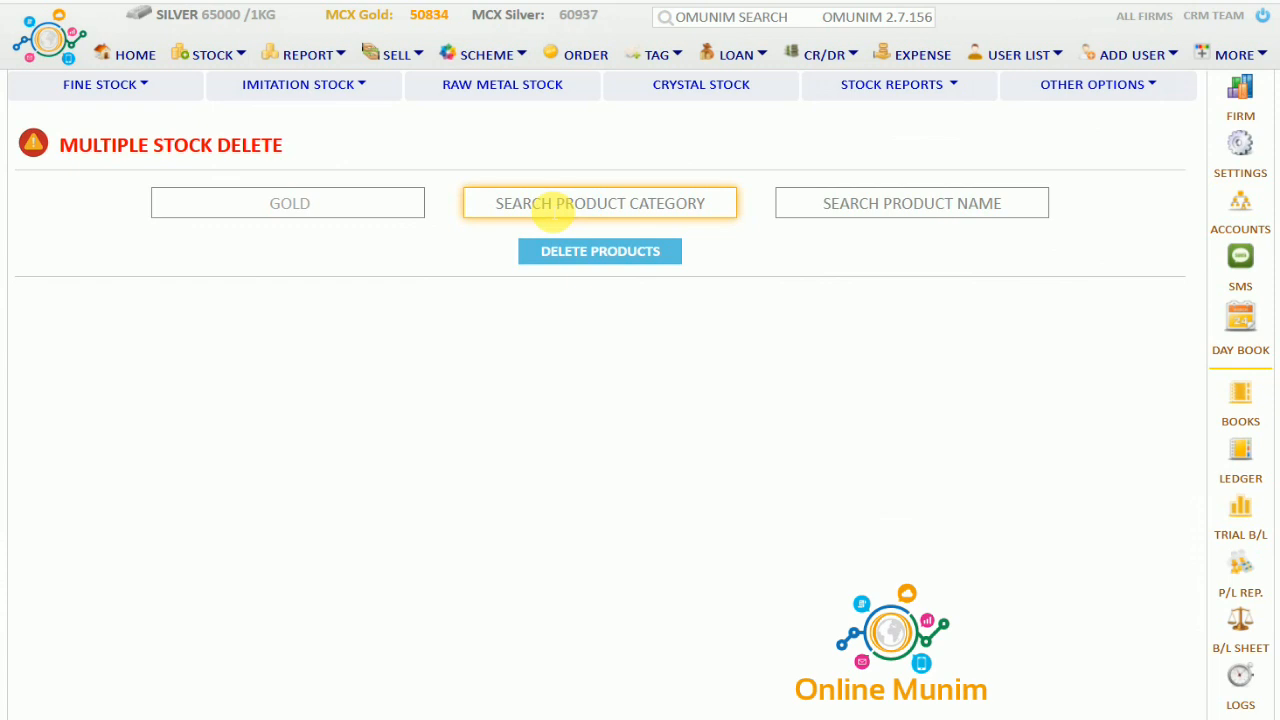
click(962, 212)
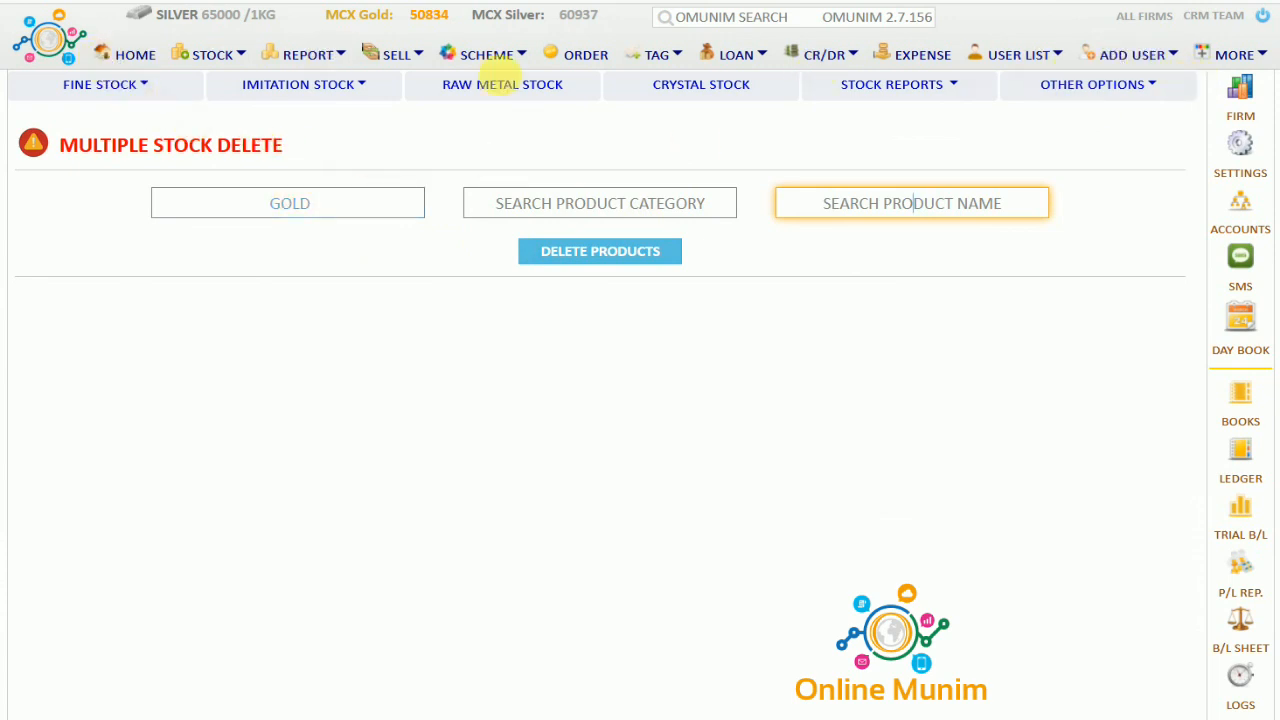
click(660, 55)
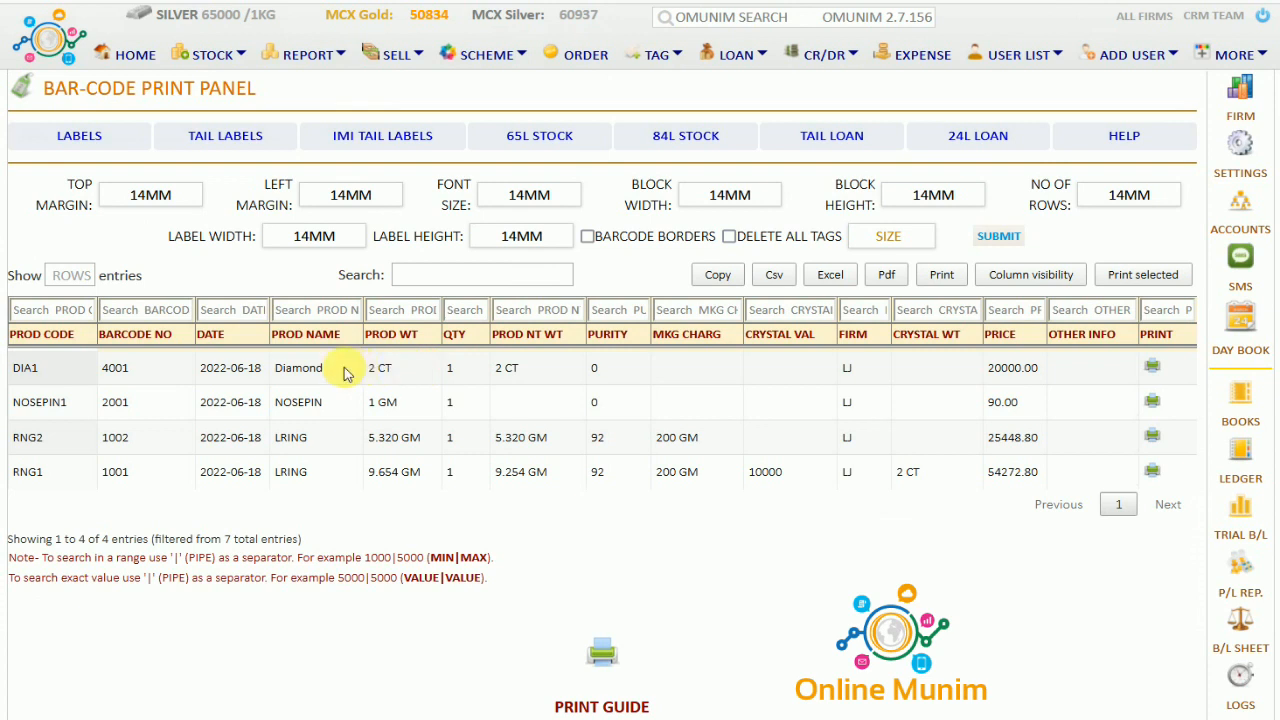
Review the RNG1, RNG2, NOSEPIN1 and DIA1 rows, checking DIA1's net weight and purity
drag(347, 371, 447, 490)
click(463, 480)
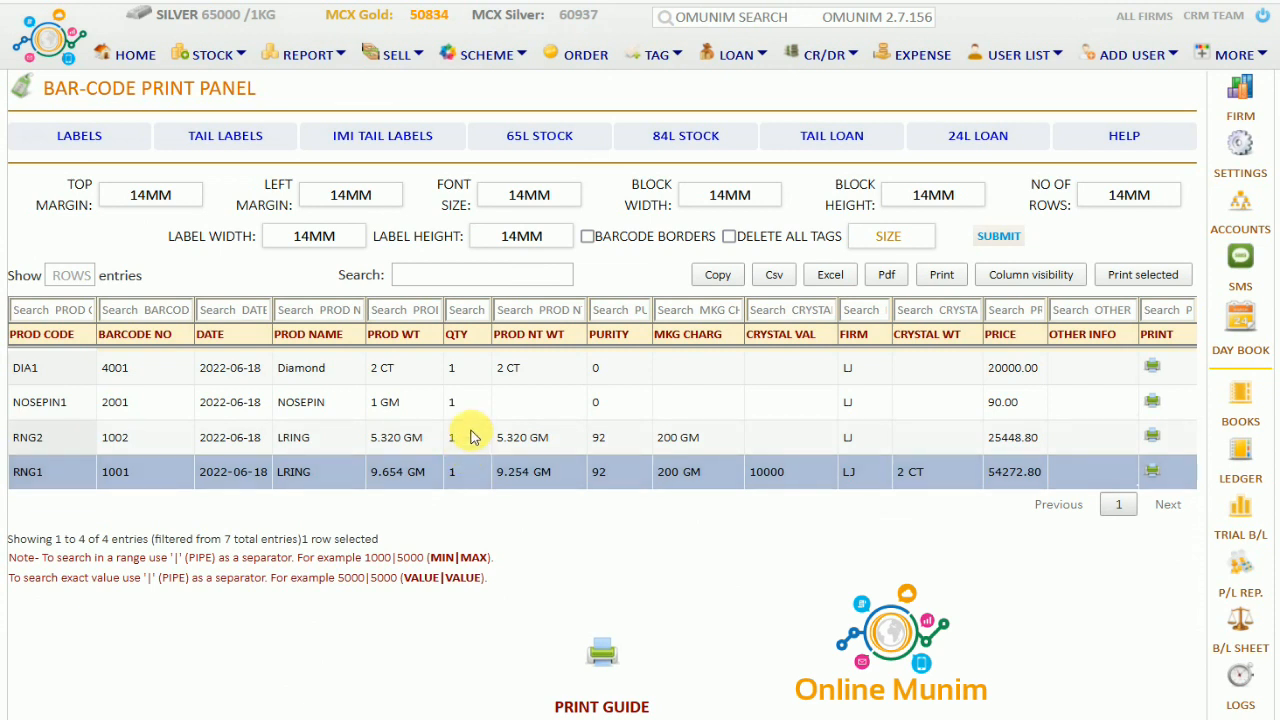
click(472, 437)
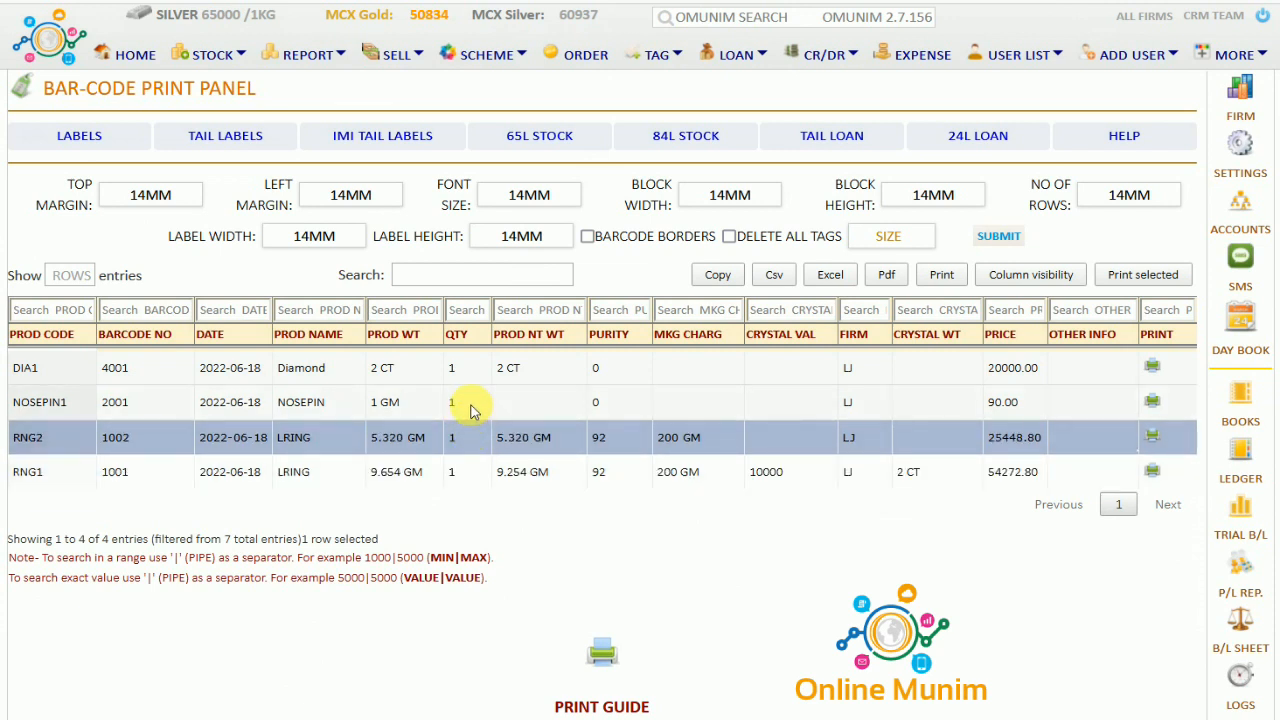
click(472, 410)
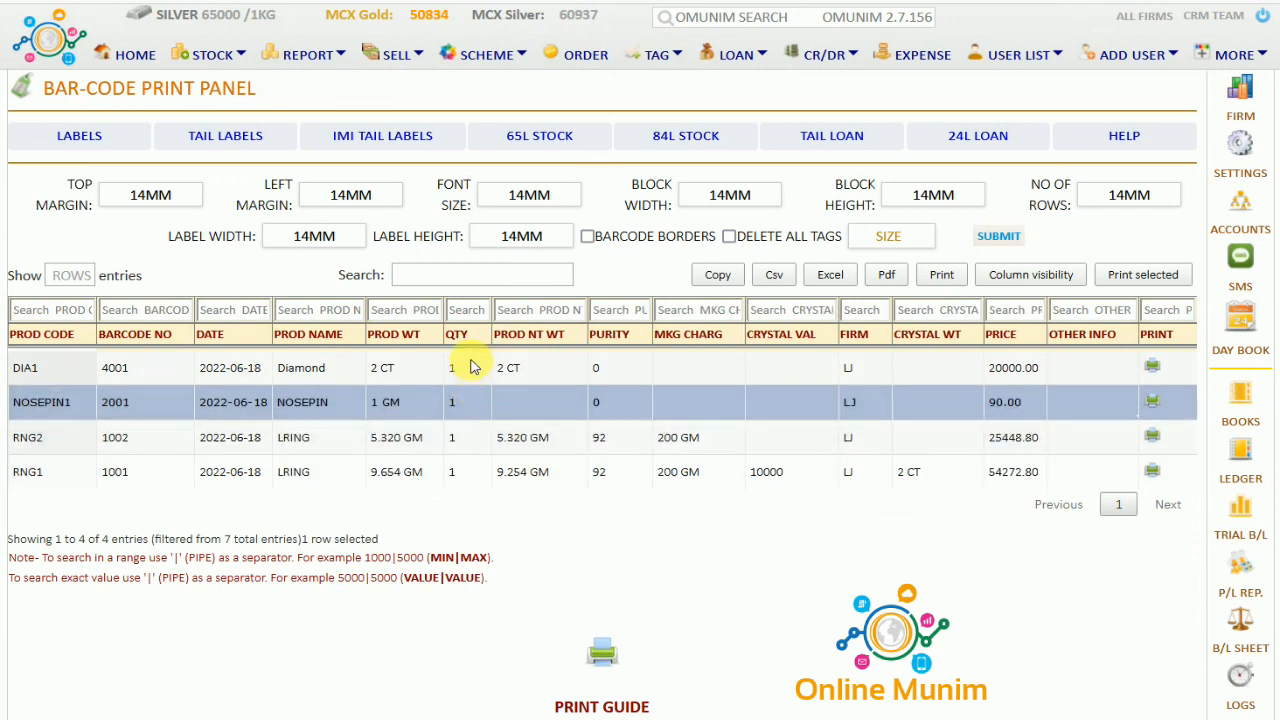
click(467, 371)
drag(467, 371, 655, 384)
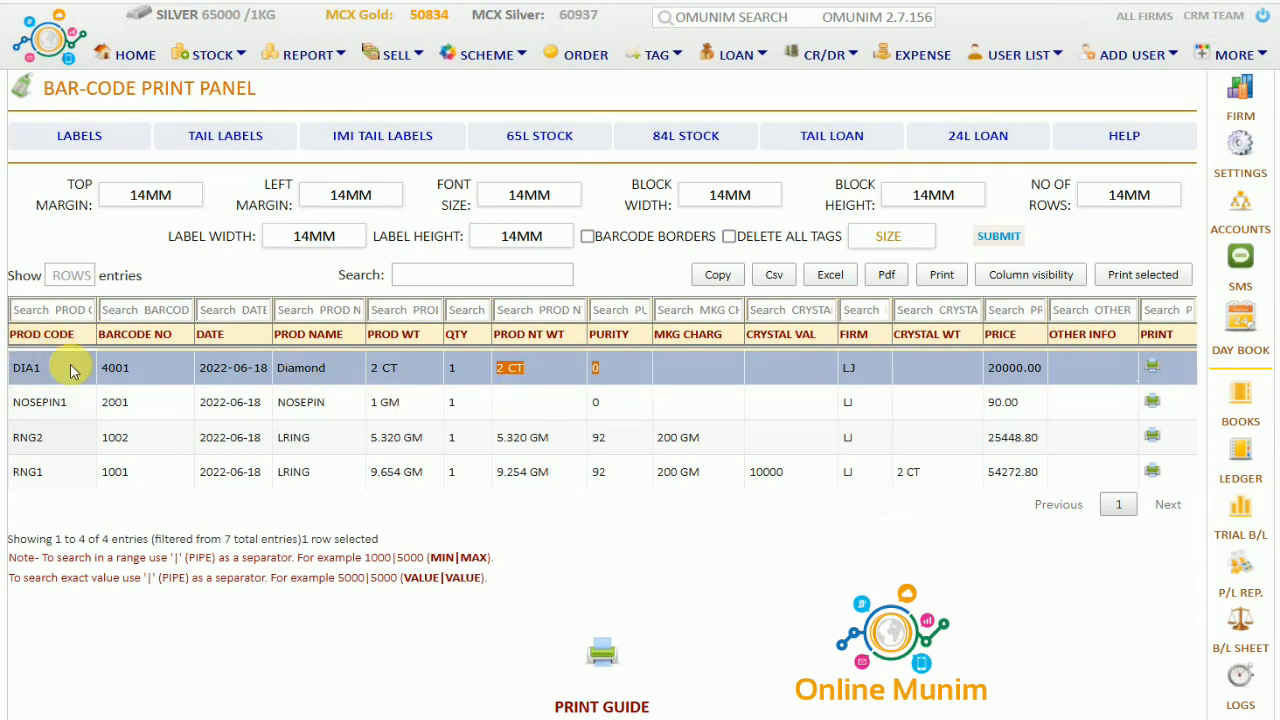
Compare the standard and tail label settings, ending on the tail labels
click(222, 145)
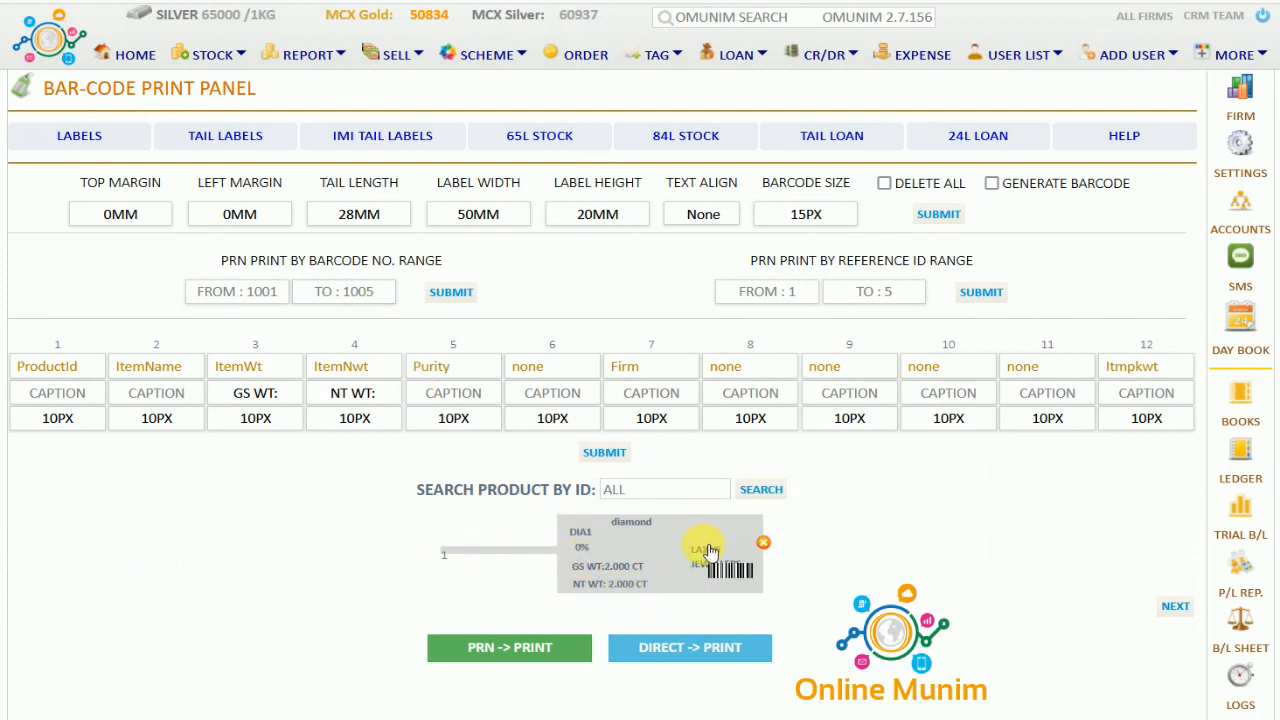
click(84, 139)
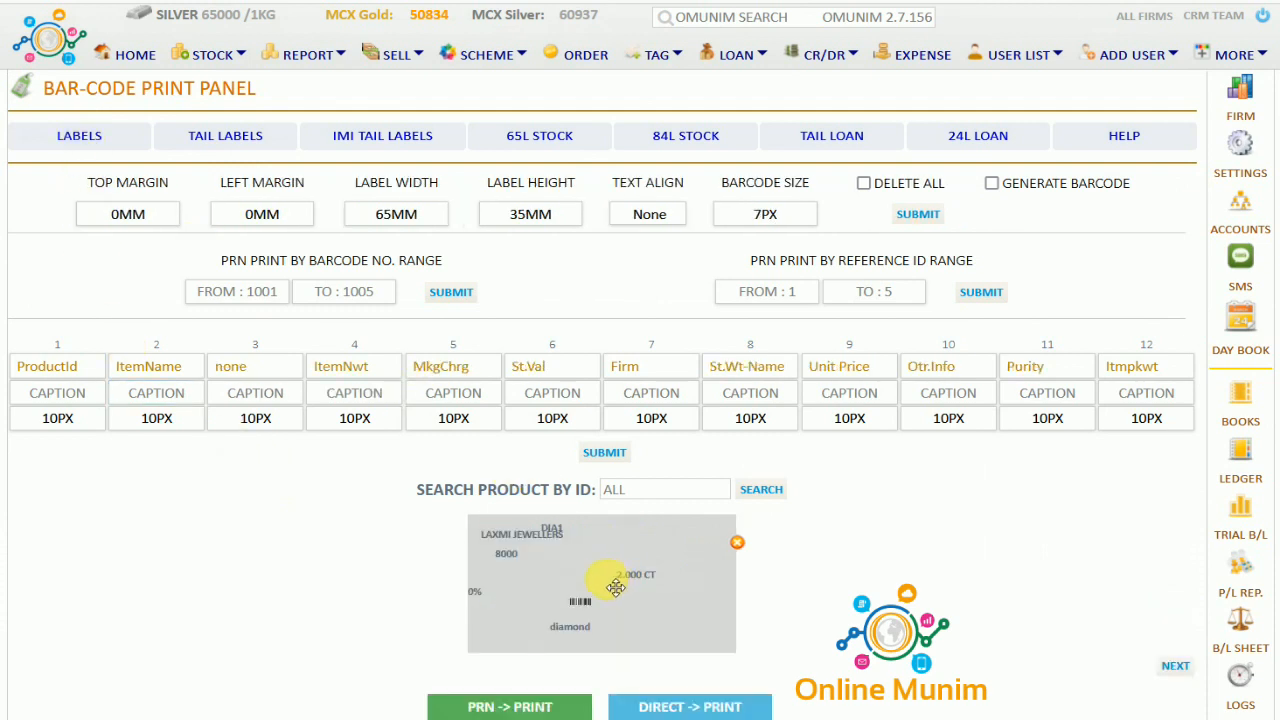
click(200, 139)
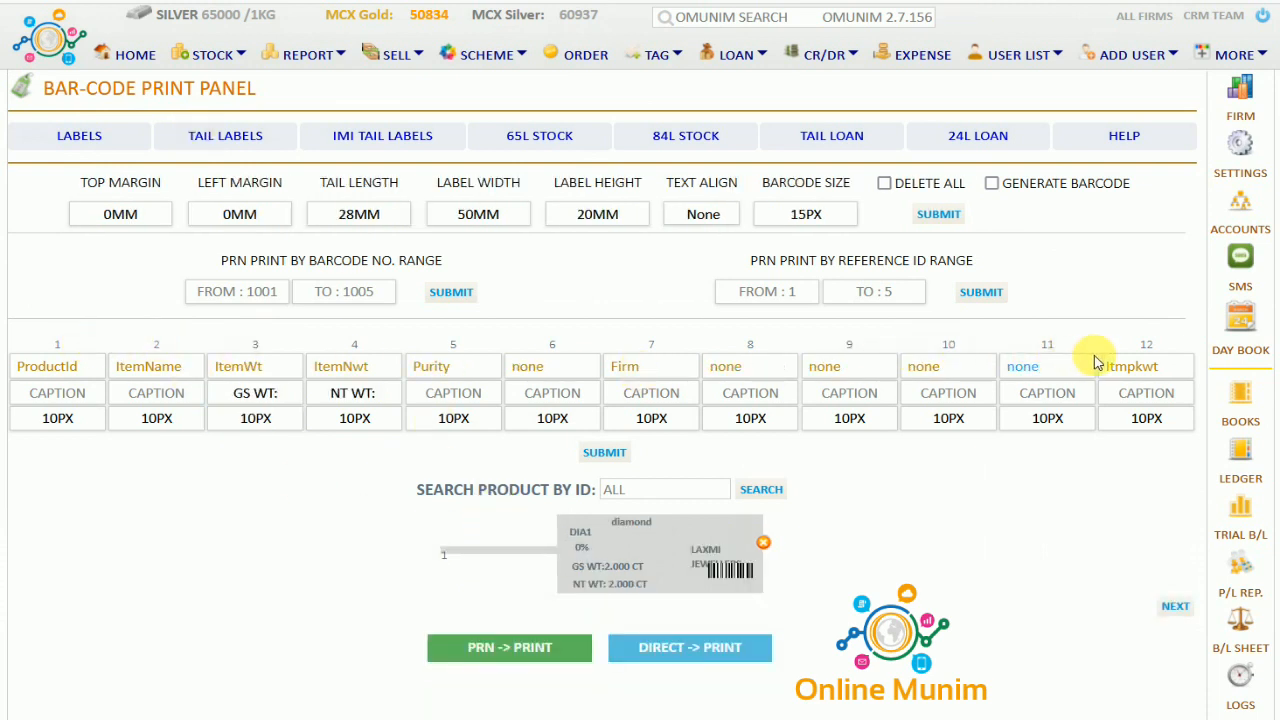
click(185, 427)
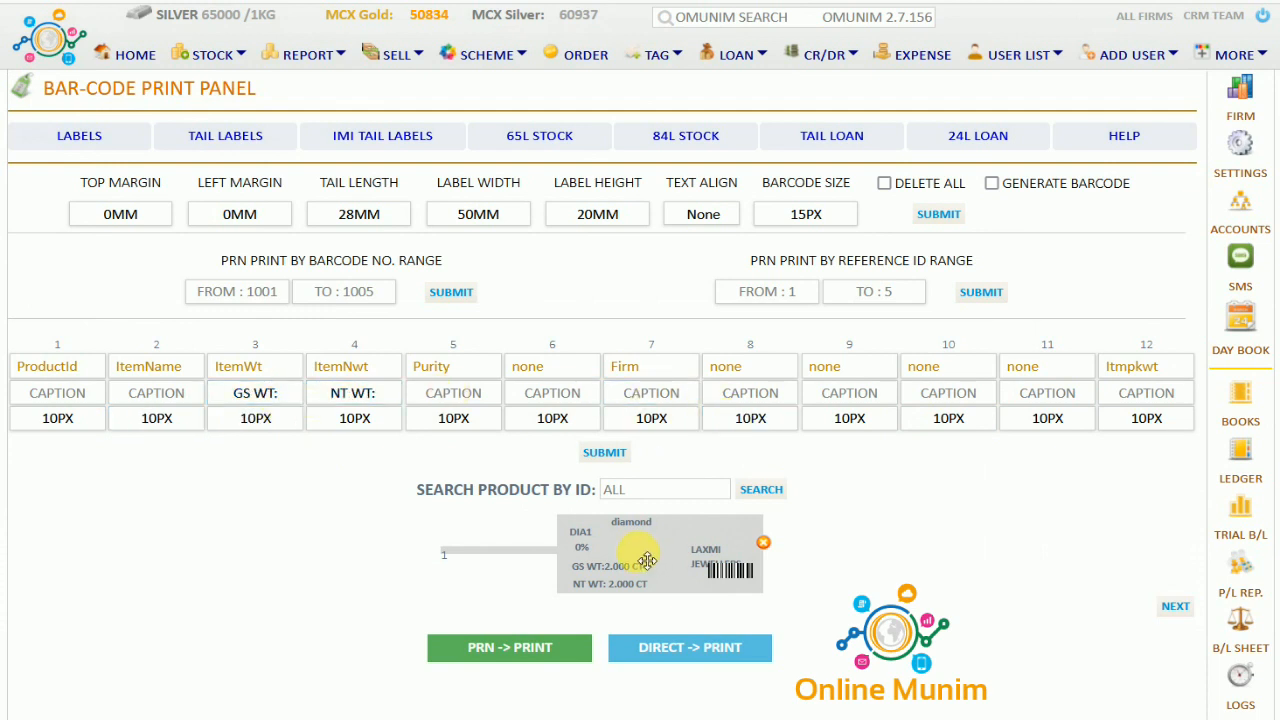
Set the sixth tail-label field to ItemQty and move the firm name above the barcode
click(517, 366)
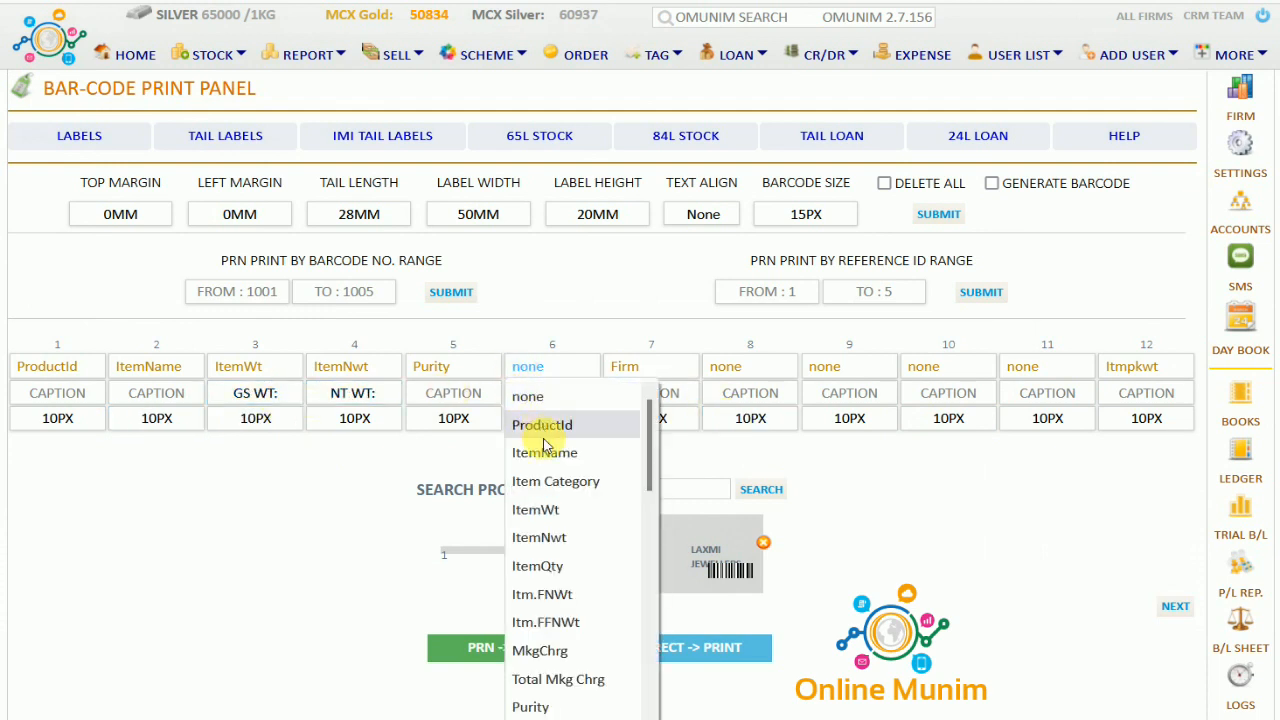
click(538, 566)
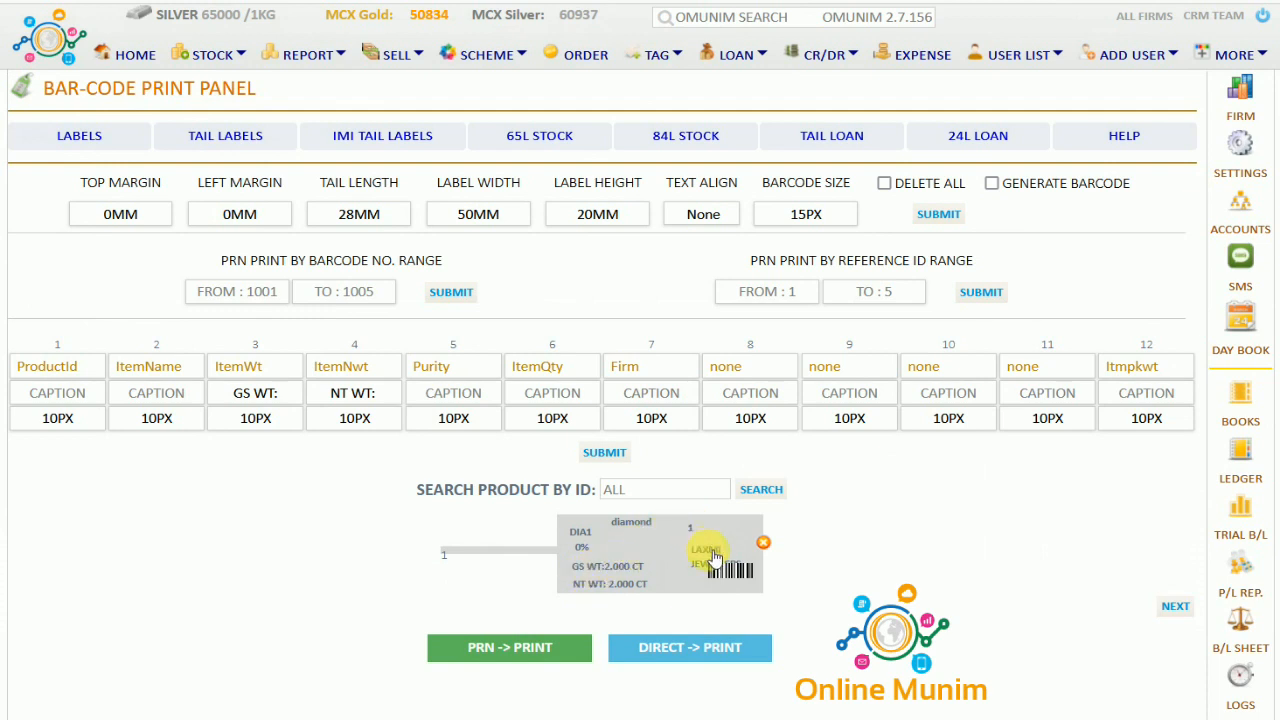
drag(719, 549, 720, 541)
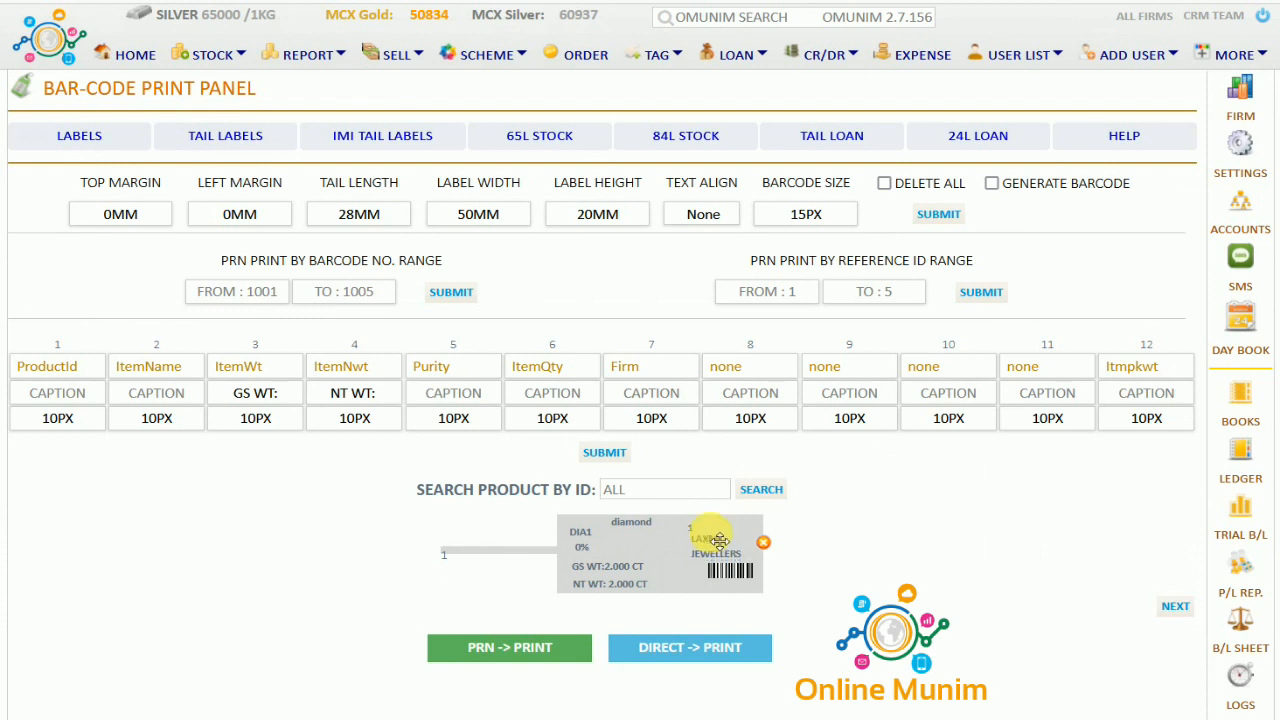
click(80, 420)
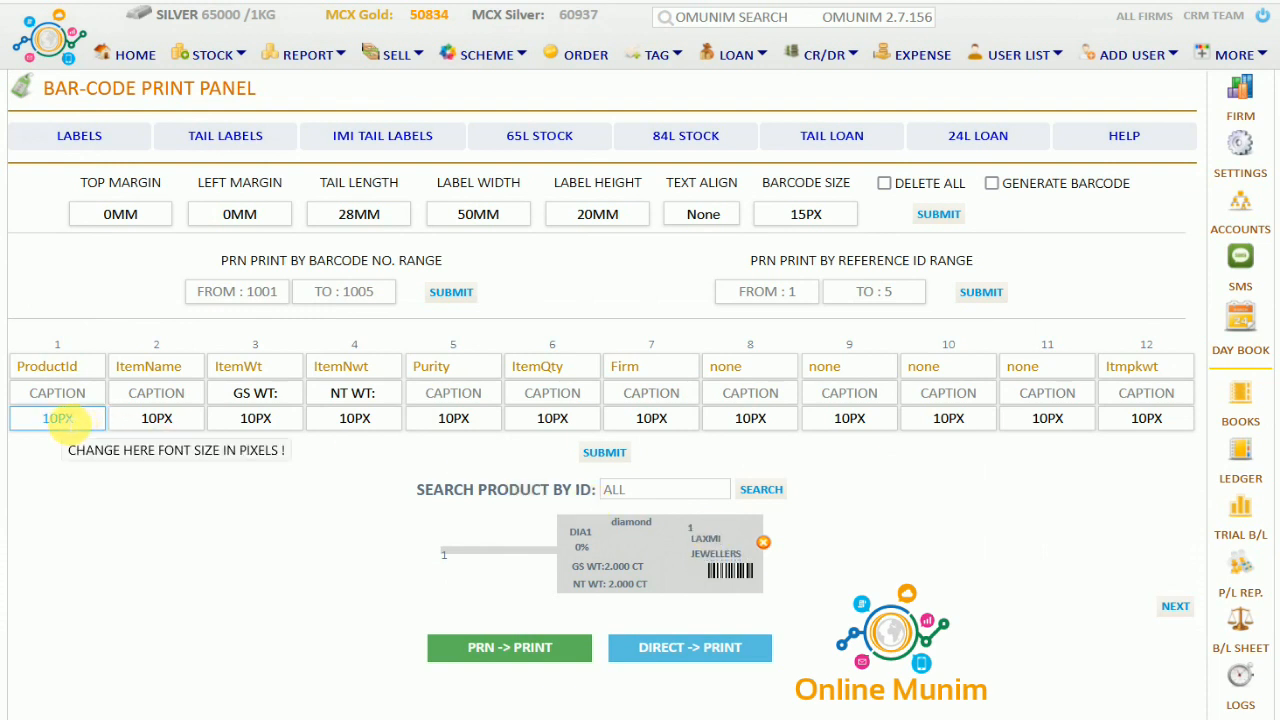
click(82, 393)
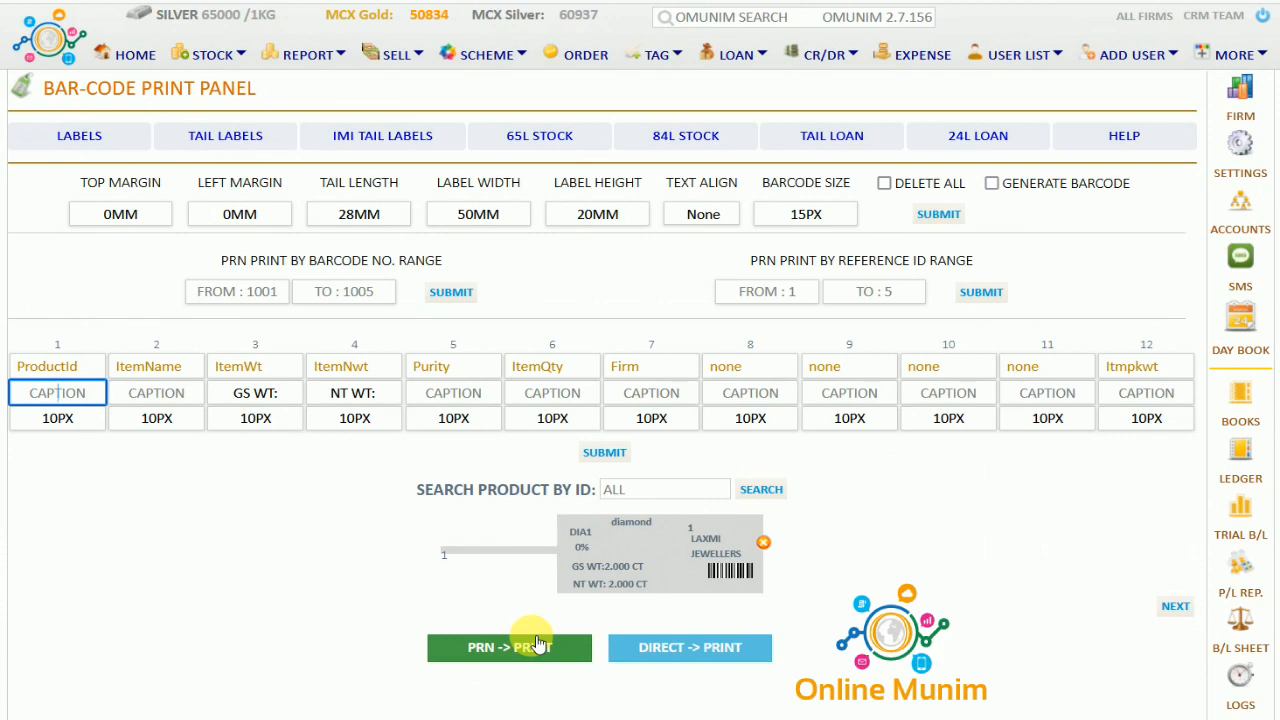
Check the gold-silver and gold stock lists from the Stock Panel
click(308, 58)
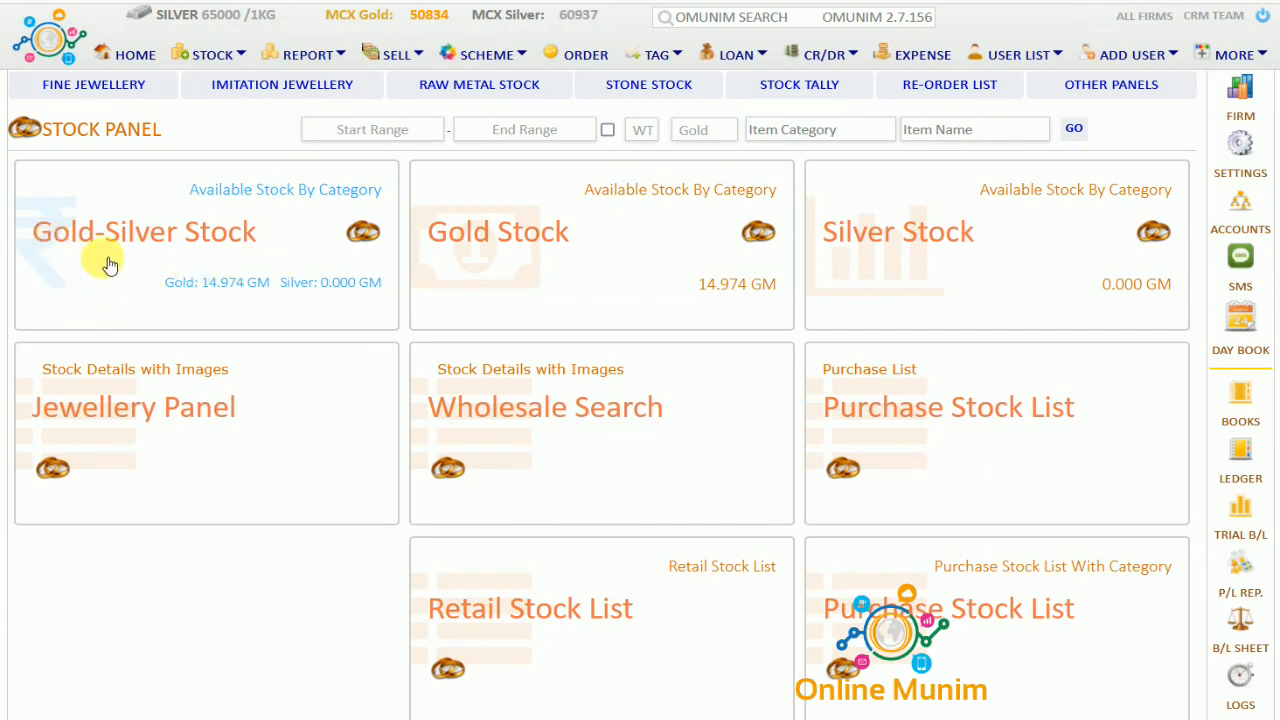
click(193, 256)
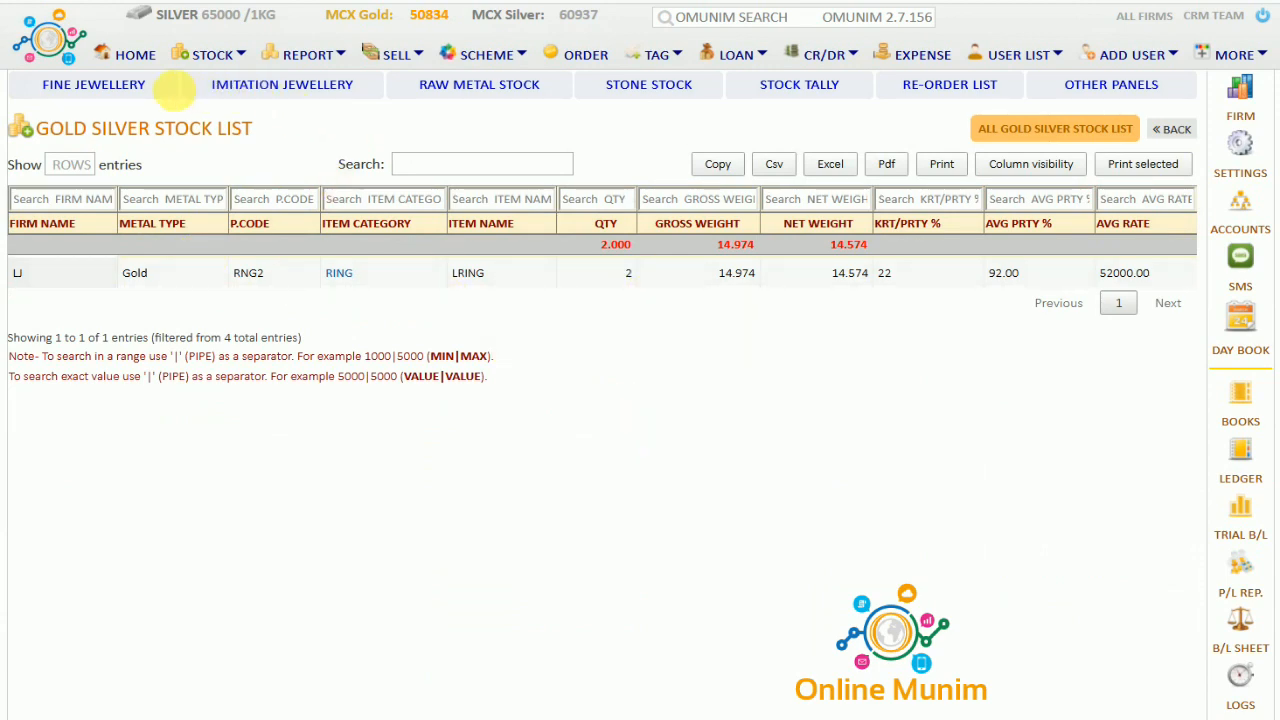
click(329, 62)
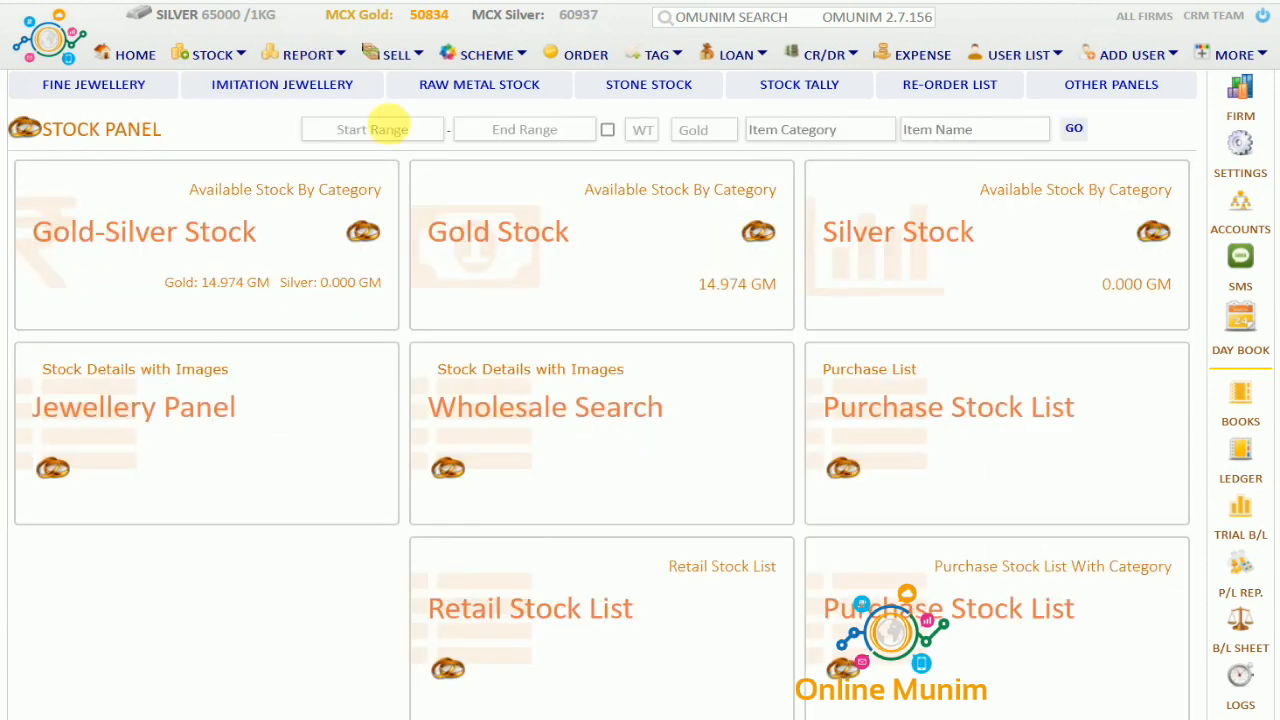
click(536, 236)
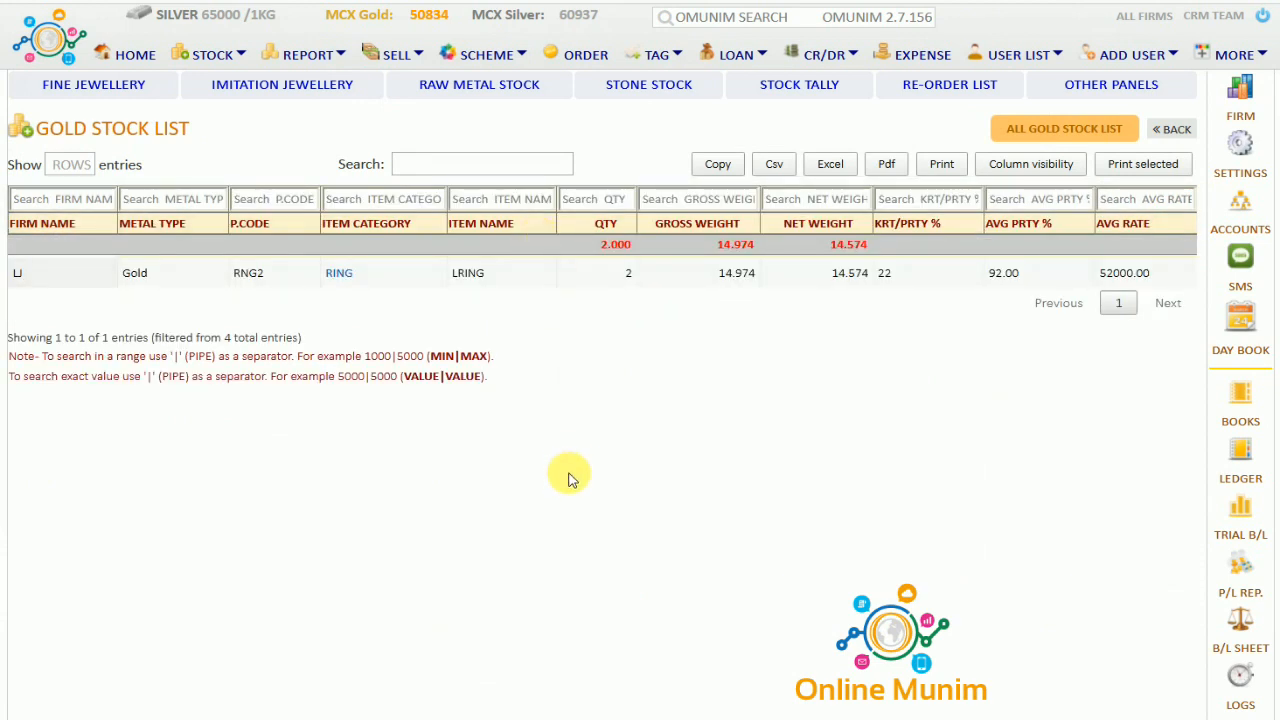
click(314, 60)
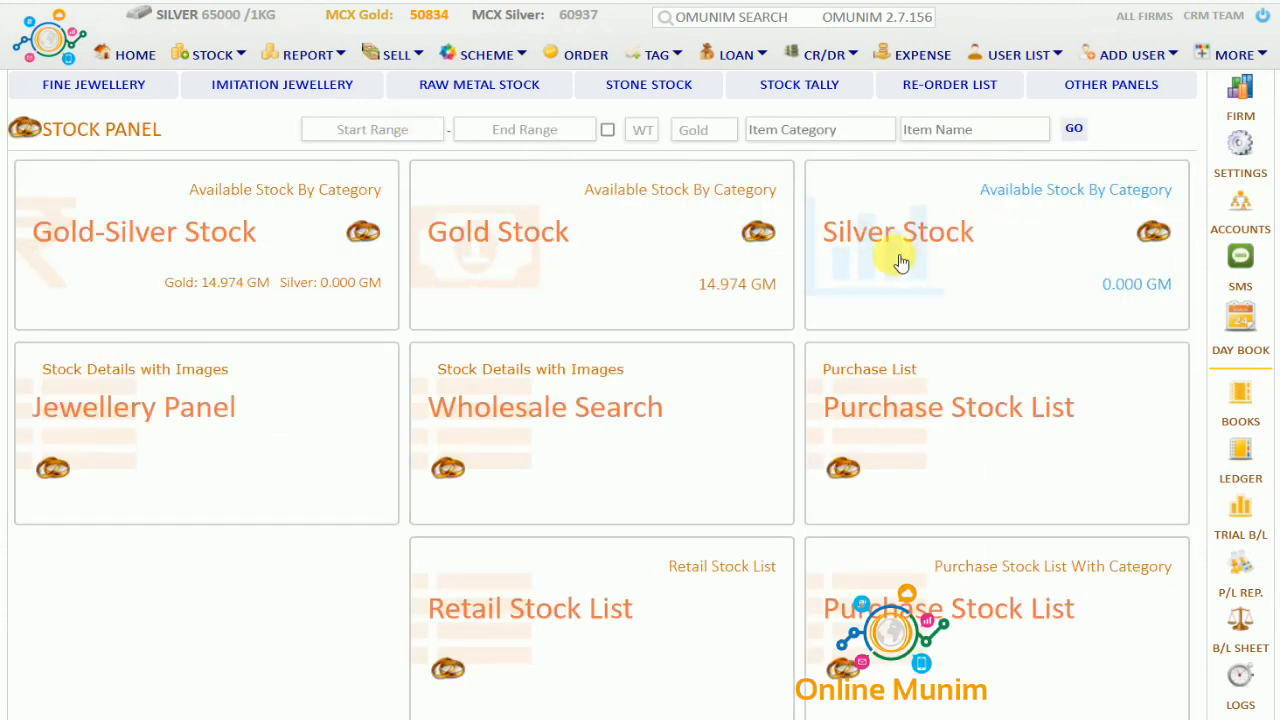
Look at the jewellery panel and the empty wholesale stock search
click(224, 440)
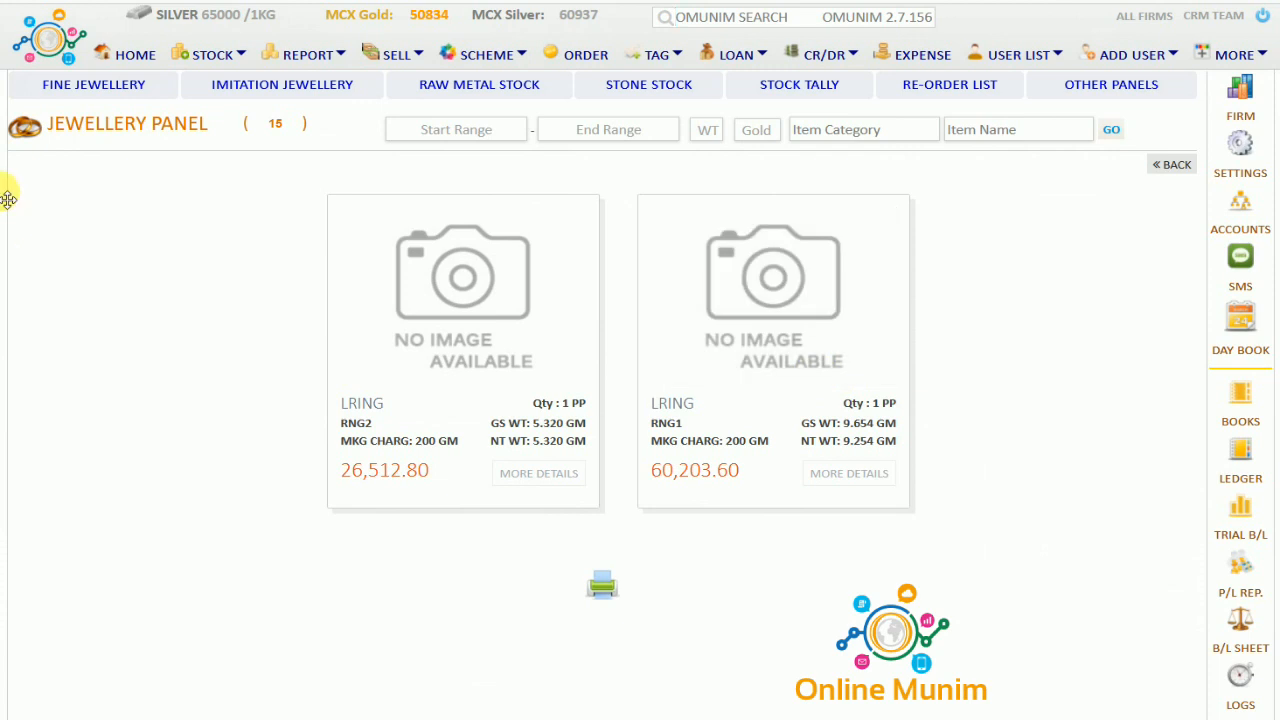
click(320, 63)
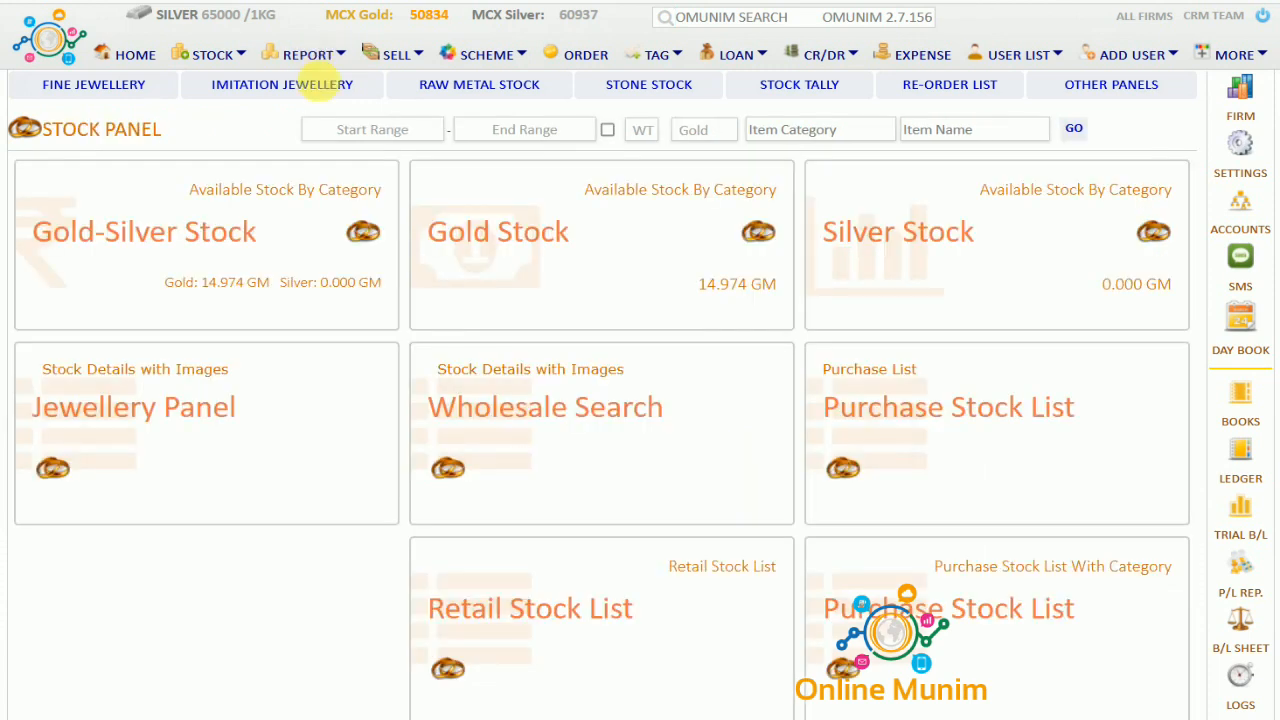
click(690, 440)
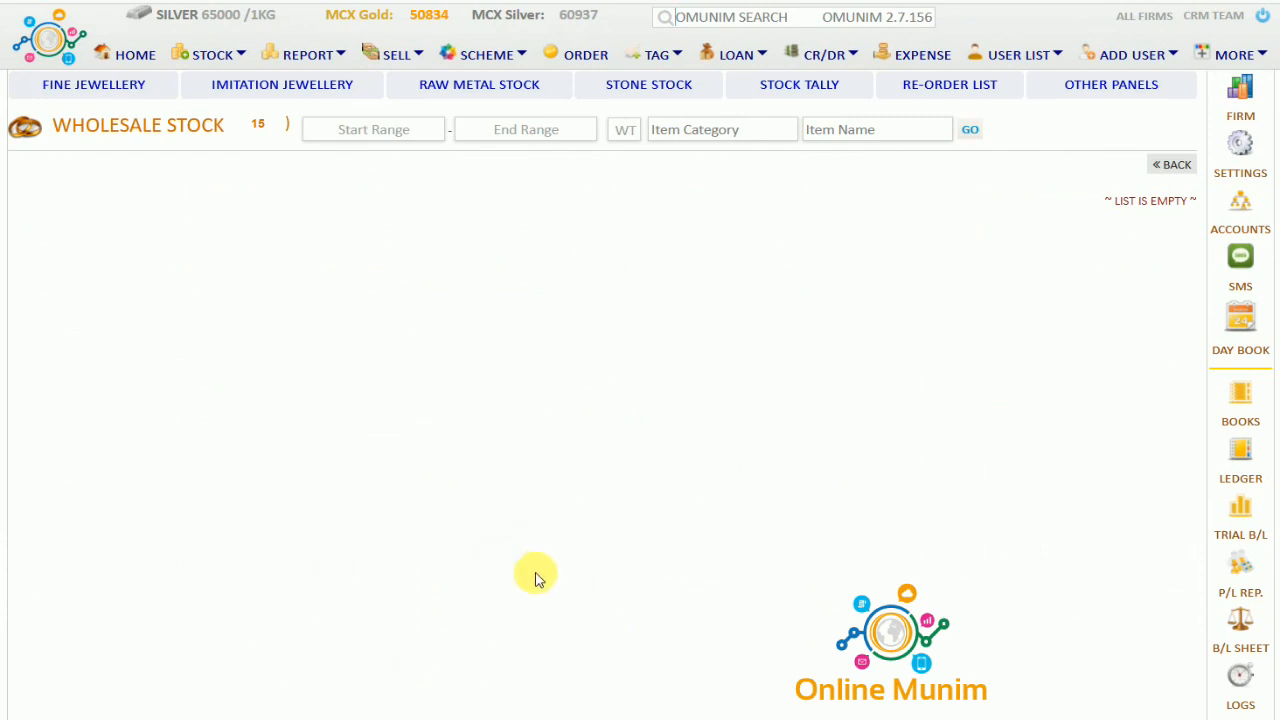
click(307, 60)
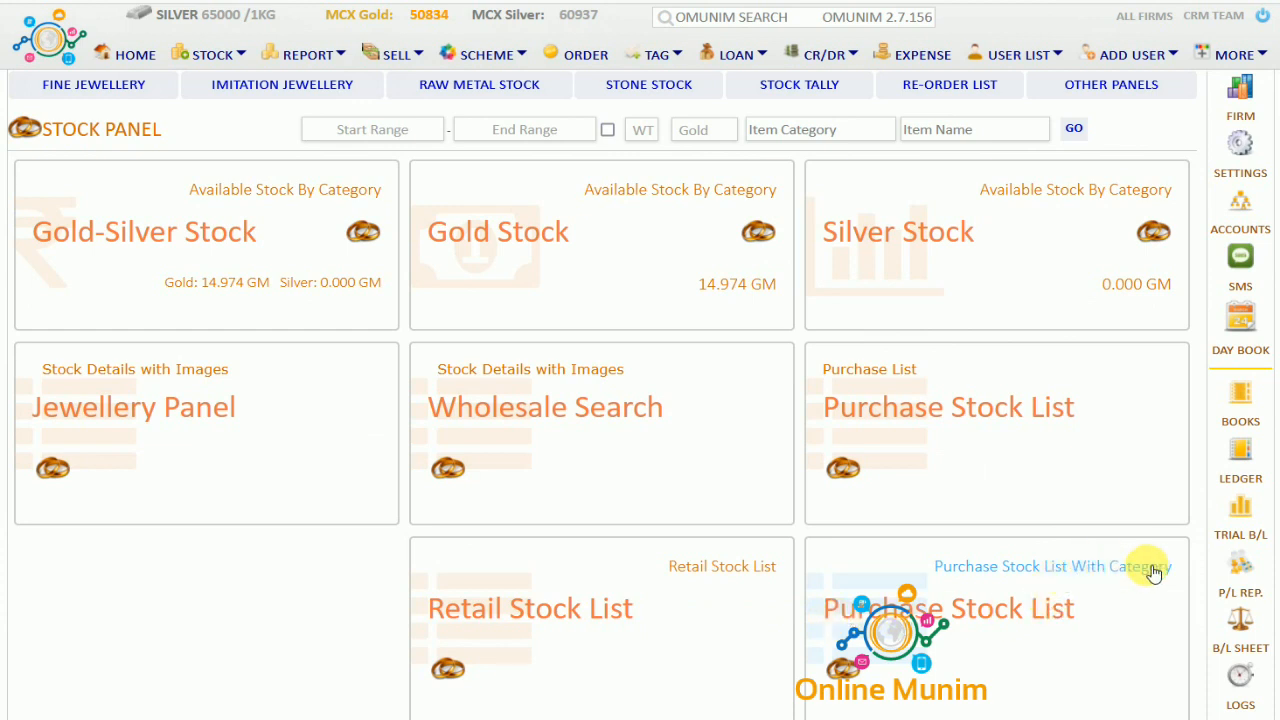
Review the imitation jewellery stock cards and stock list
click(278, 88)
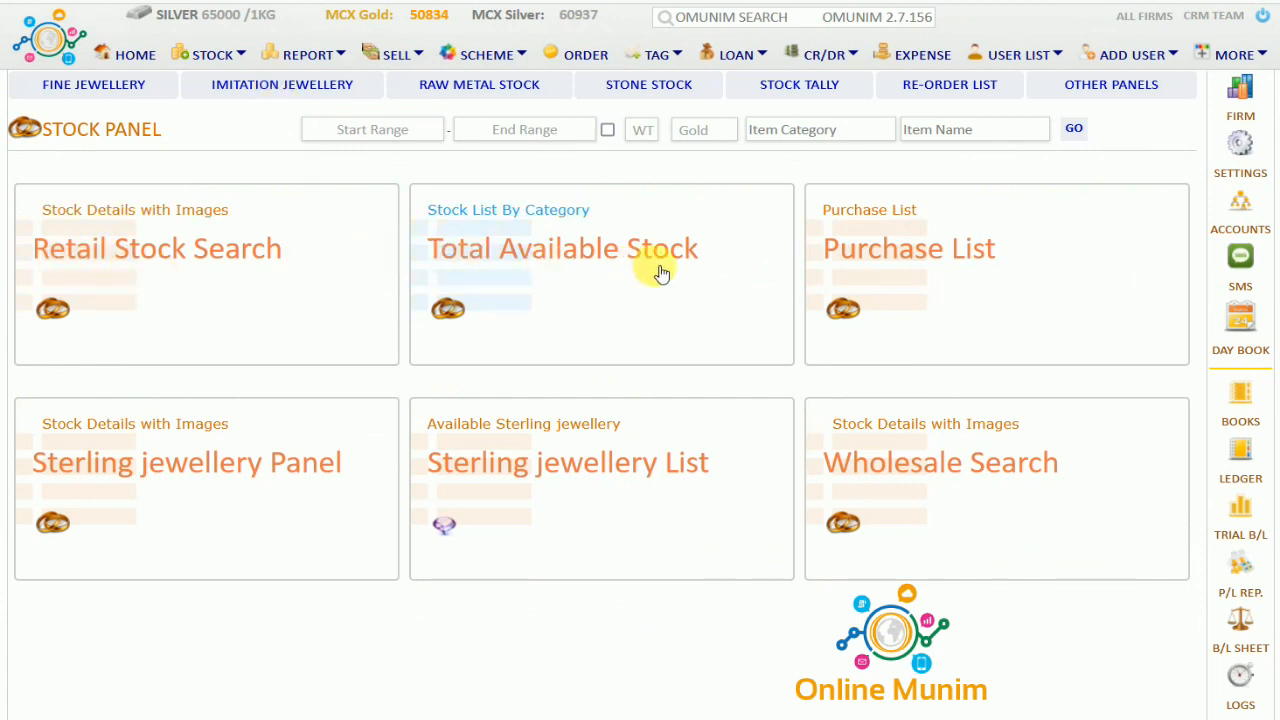
click(1005, 265)
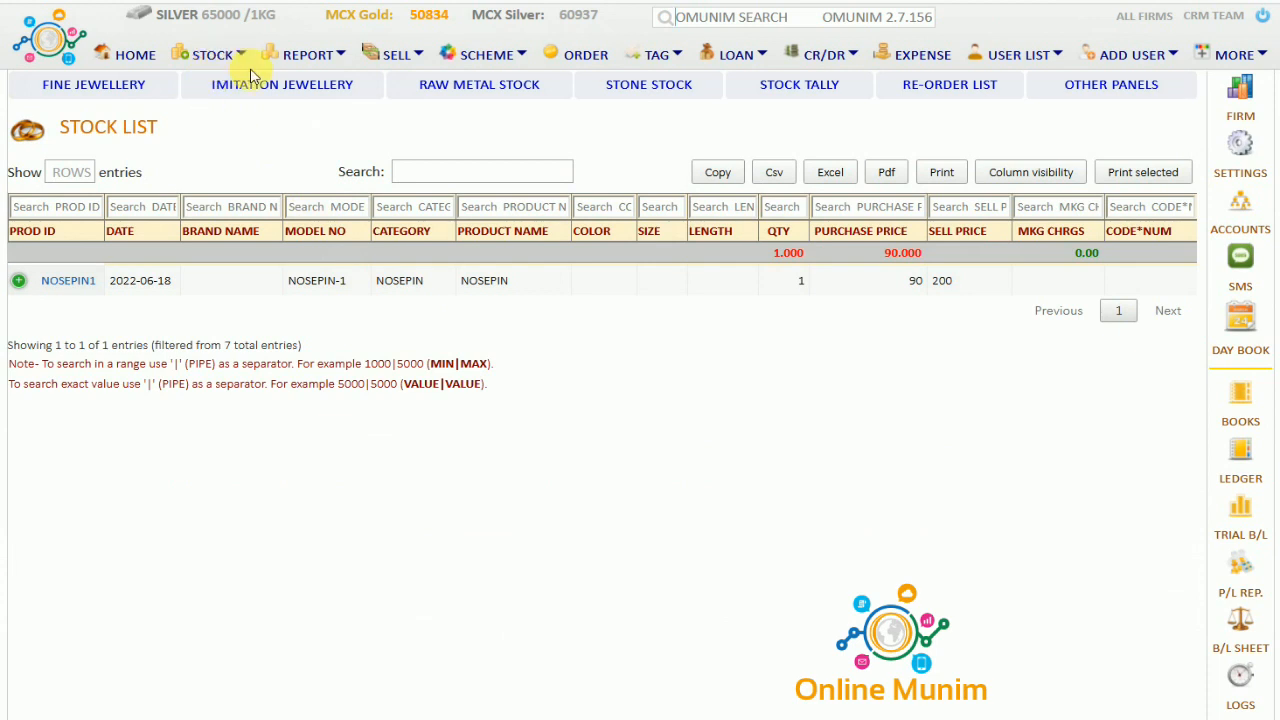
click(270, 89)
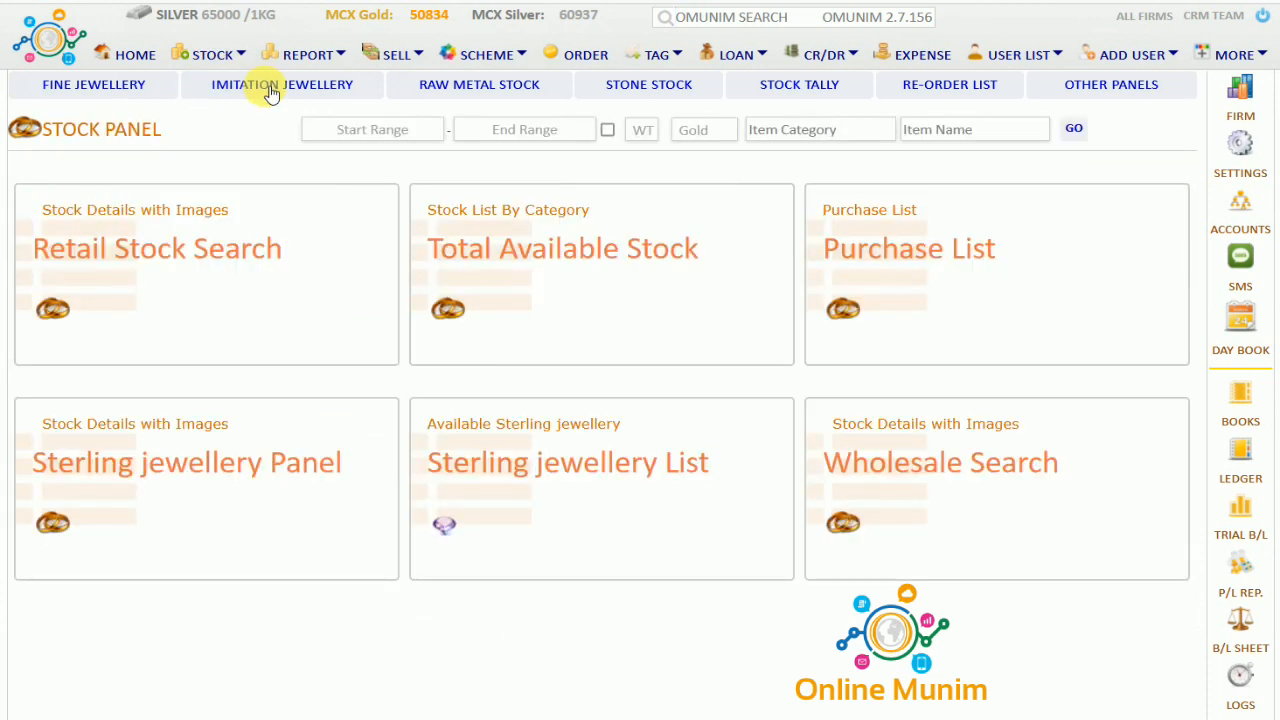
Open the raw metal stock list showing the 25 GM RawGold fine bar
click(466, 86)
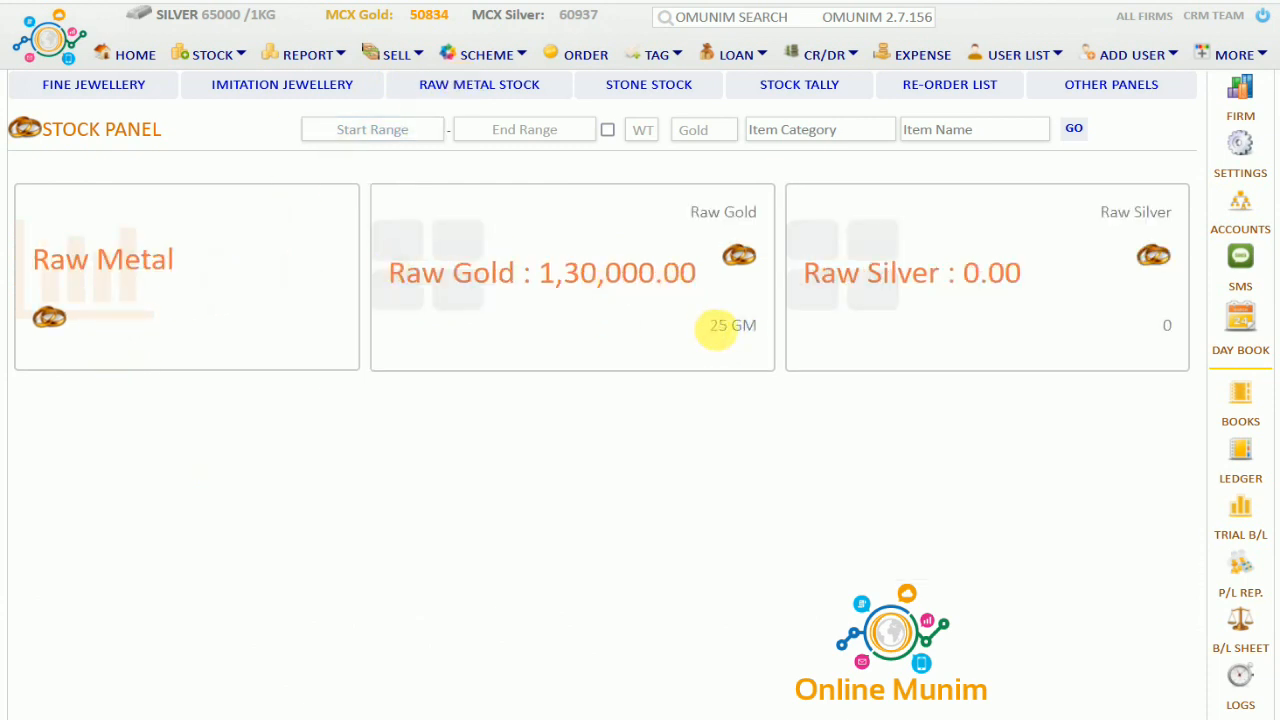
drag(717, 330, 757, 332)
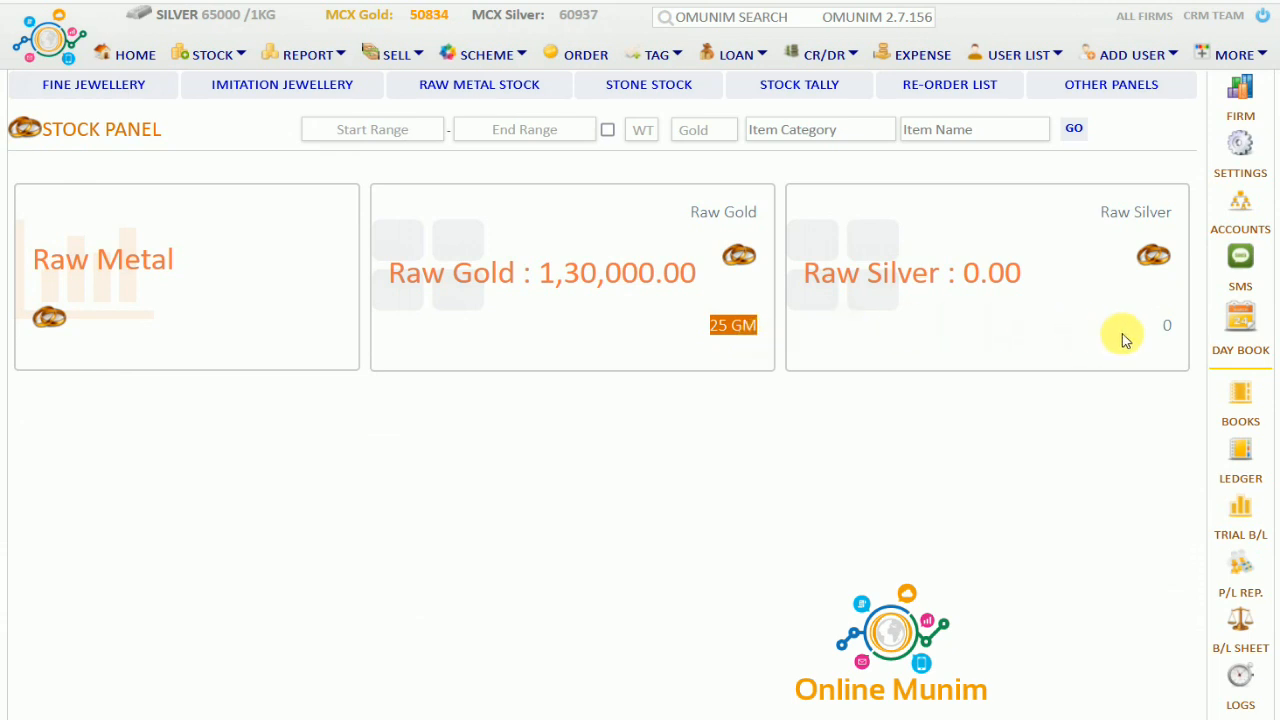
click(268, 309)
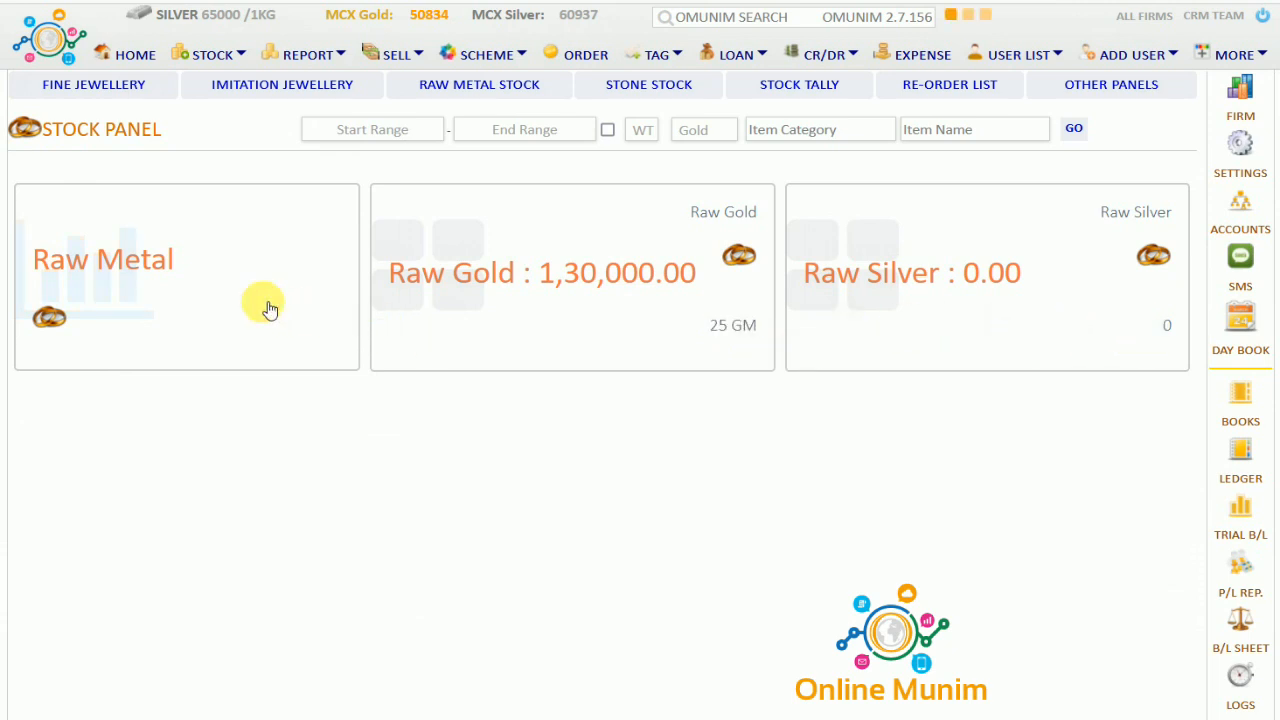
drag(278, 345, 876, 362)
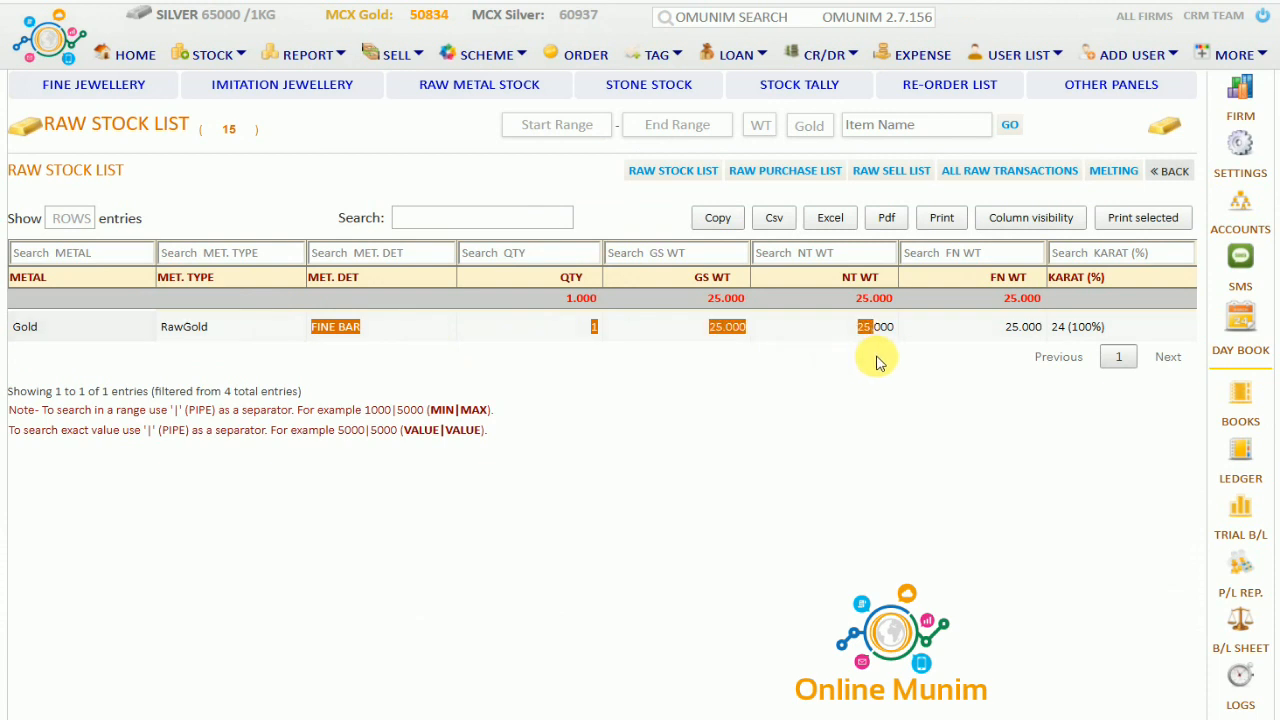
click(400, 339)
Review the Crystal Panel and Crystal Stock List, then move to the Stock Tally options
click(660, 86)
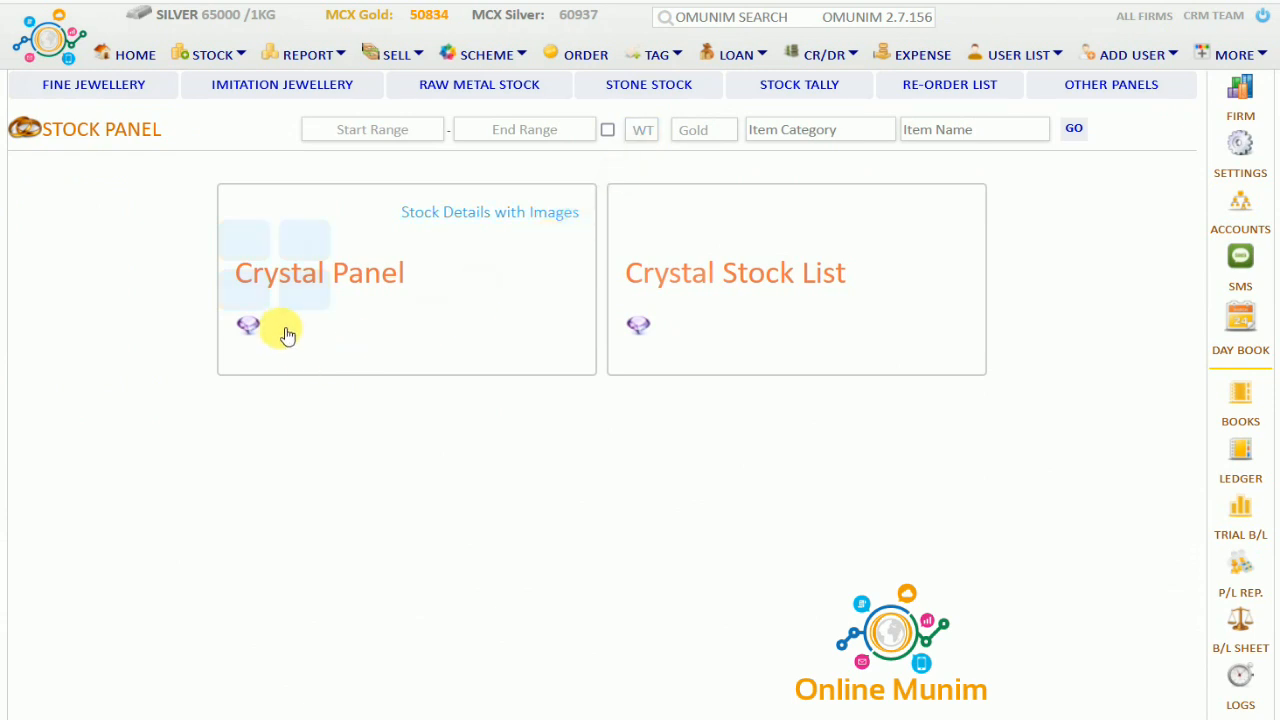
click(288, 319)
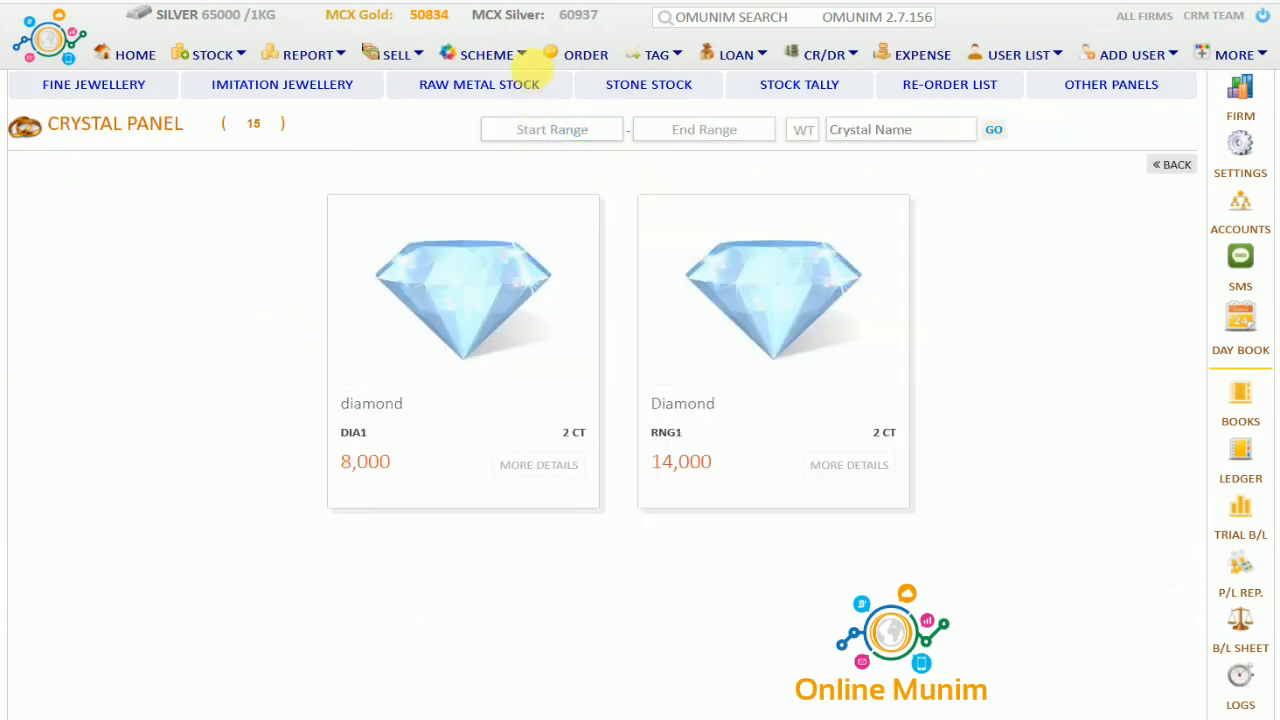
click(628, 86)
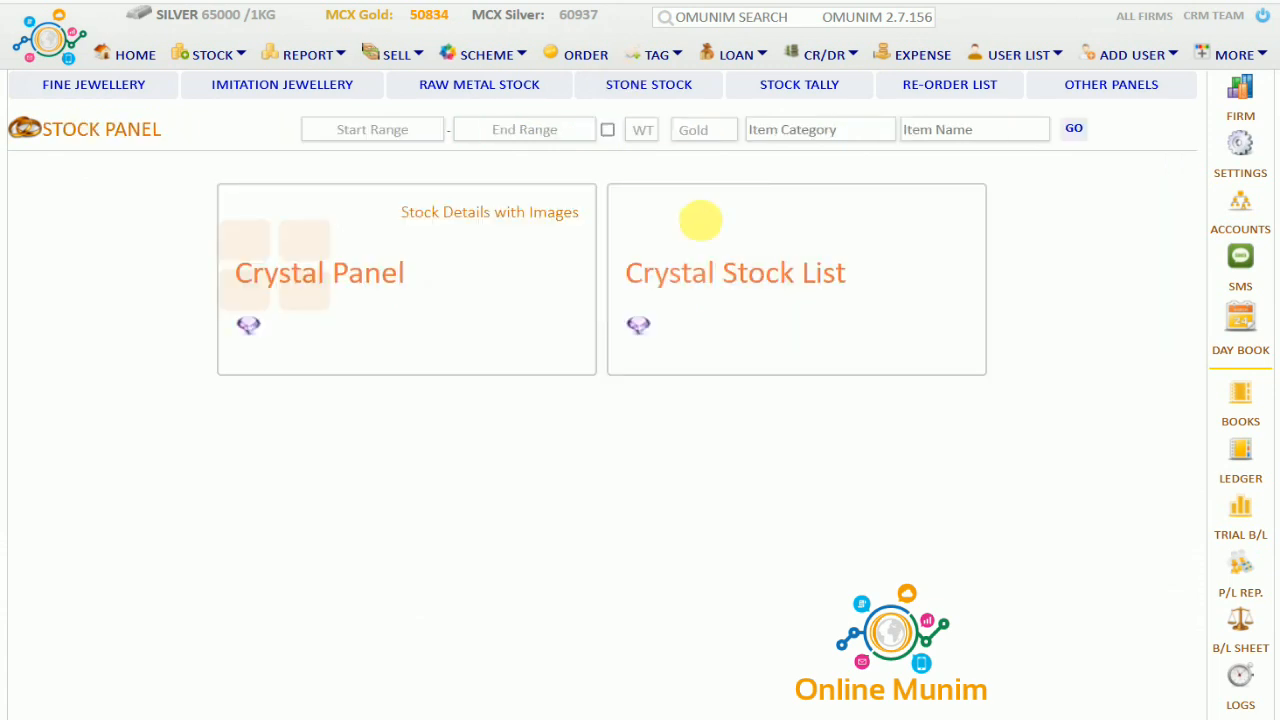
click(723, 266)
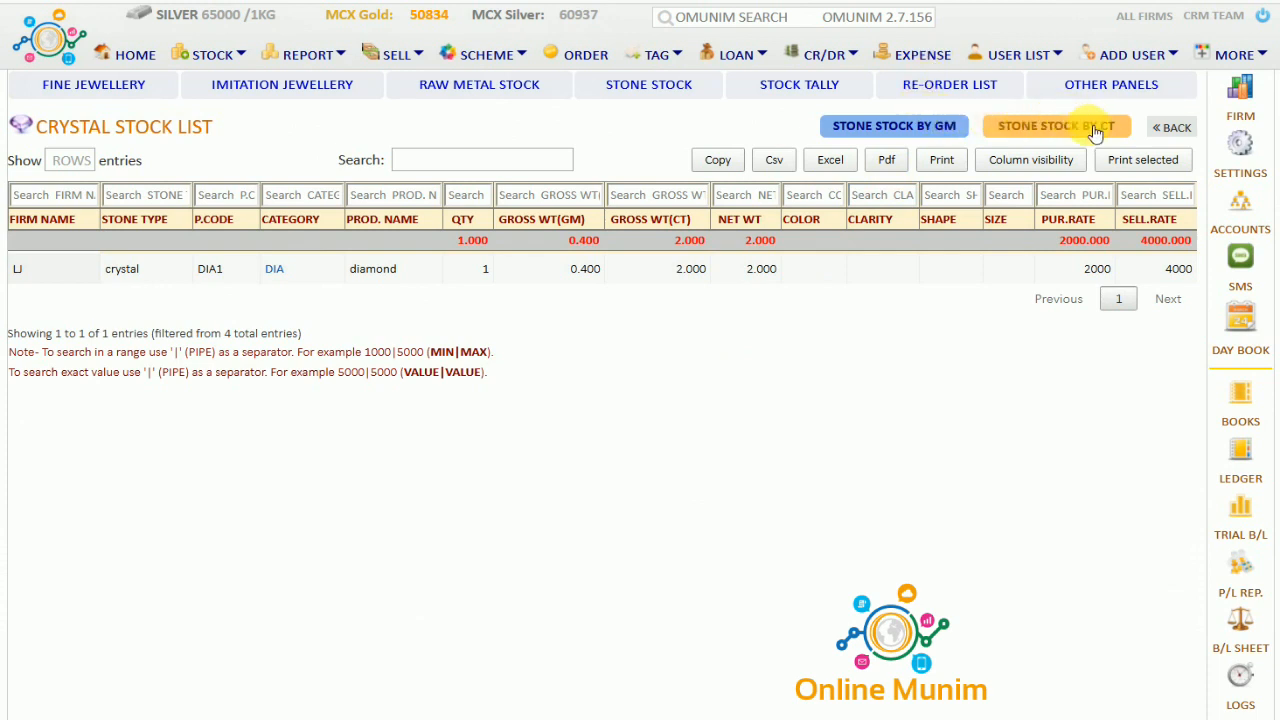
click(795, 92)
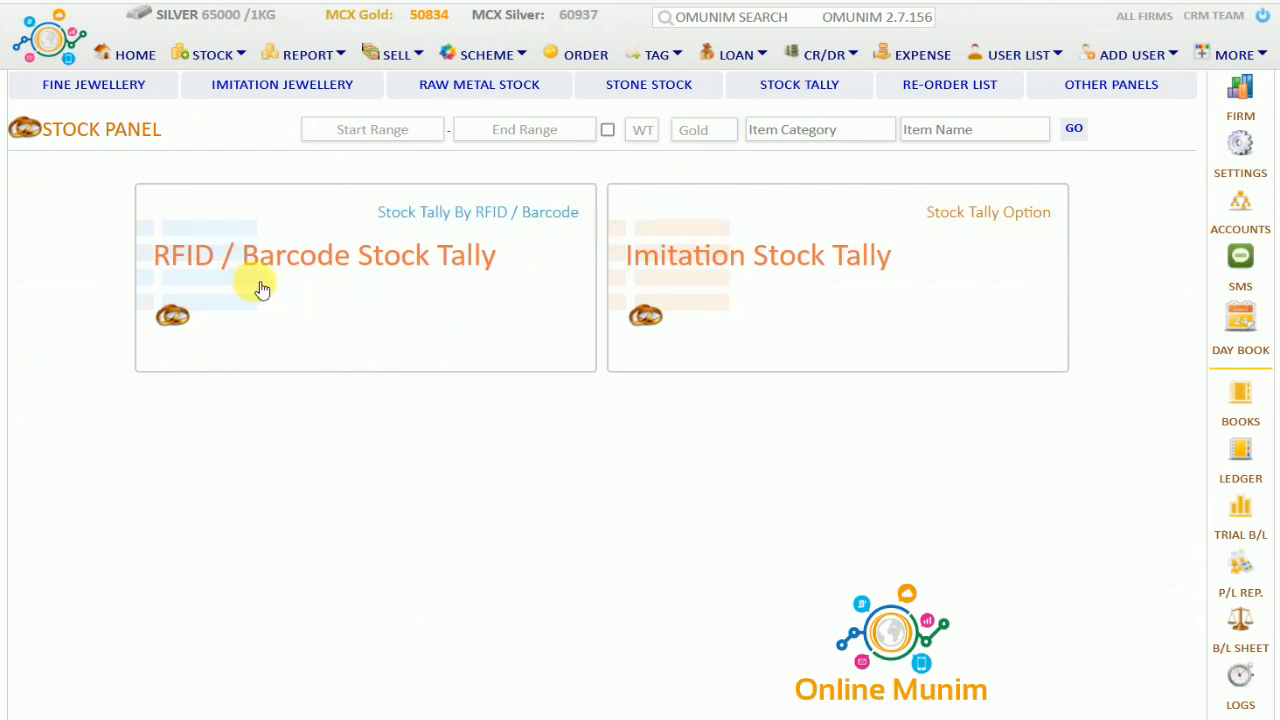
Reset the RFID / Barcode Stock Tally (2 available, 0 scanned), then view the empty Re-Order List
click(390, 268)
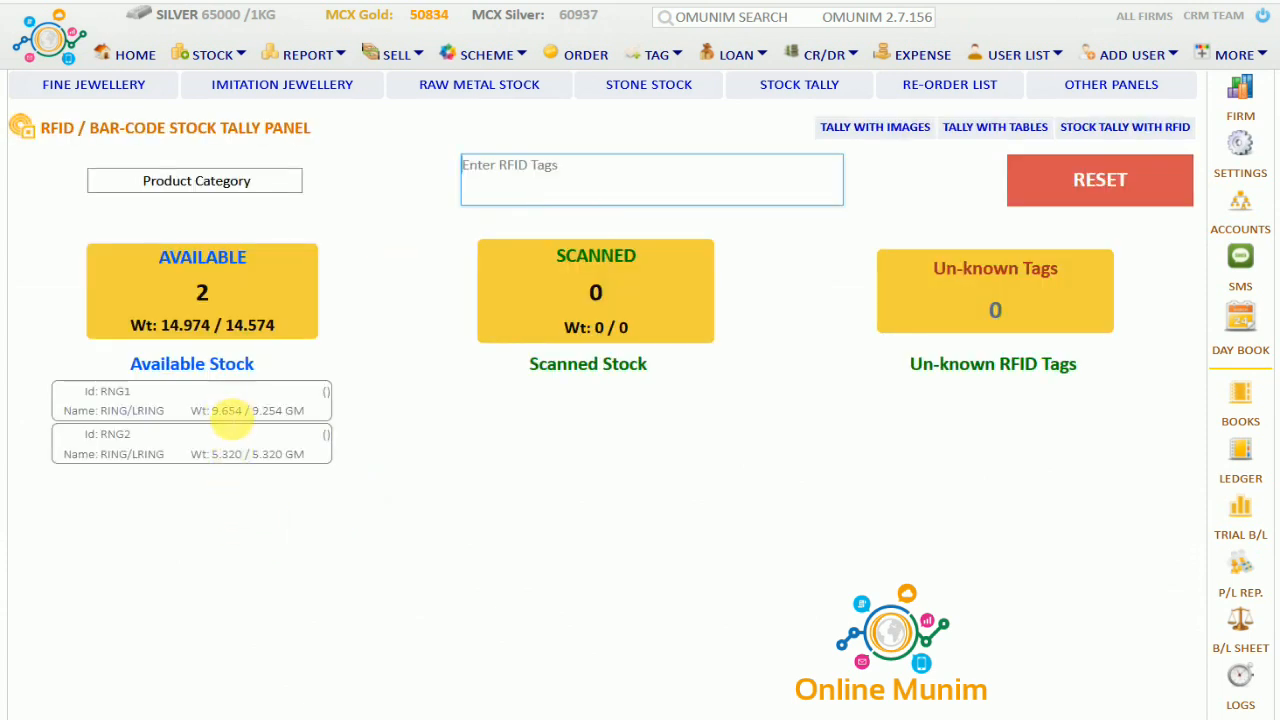
click(1080, 180)
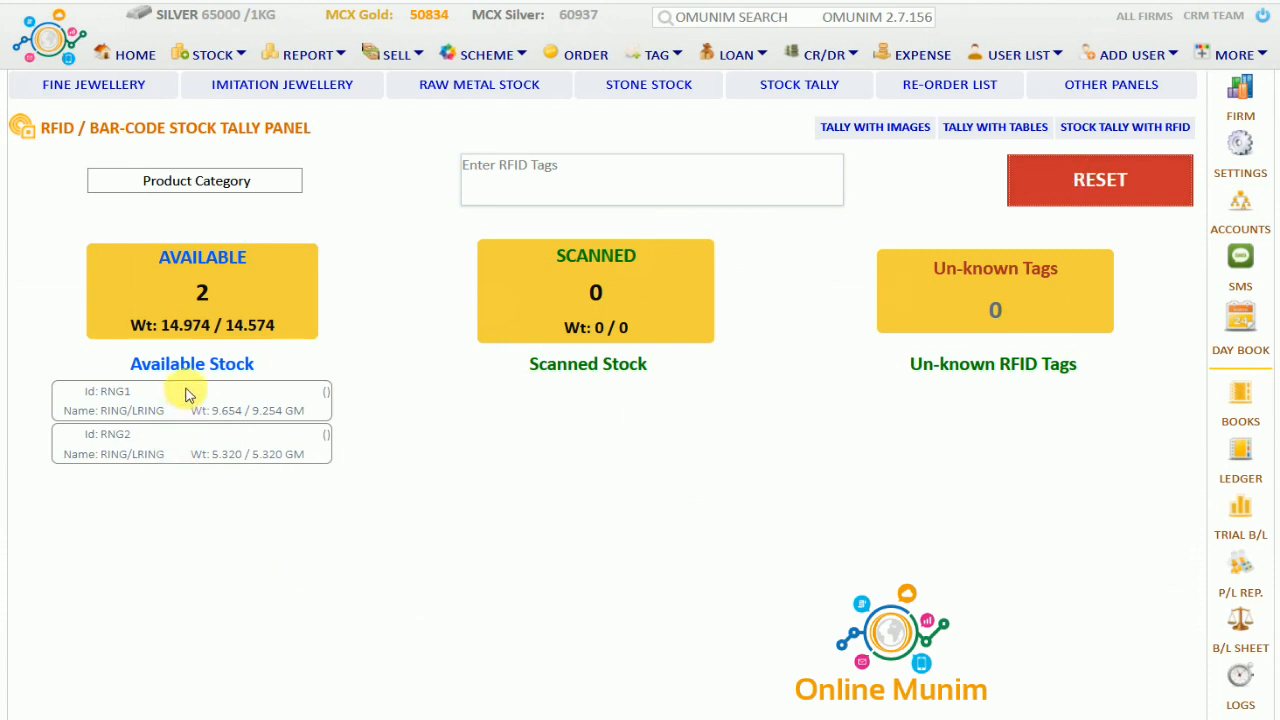
click(596, 292)
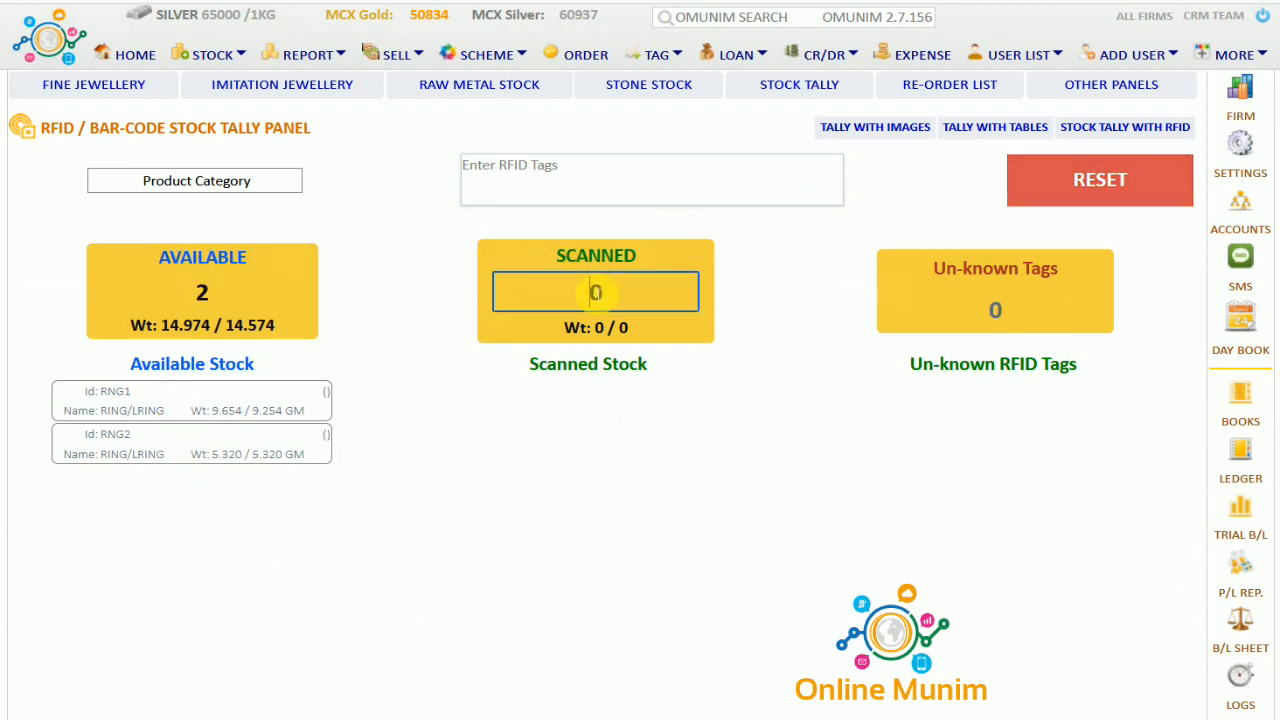
click(984, 310)
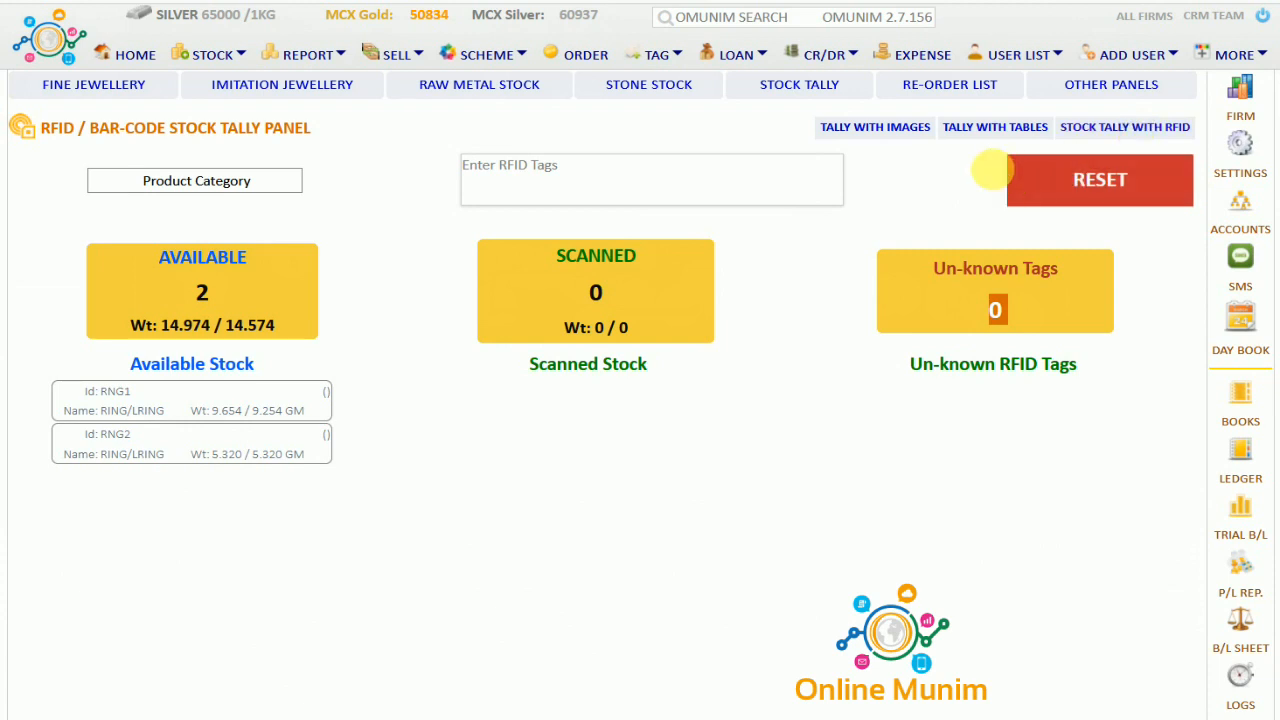
click(948, 88)
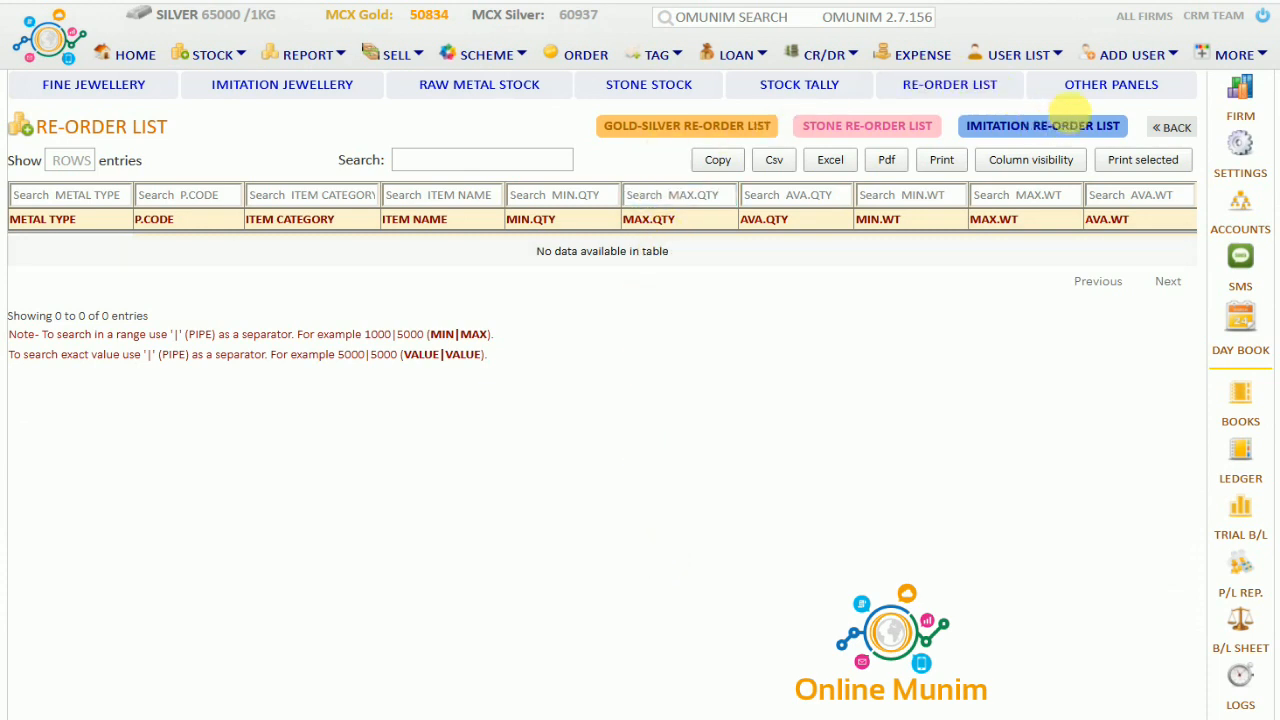
Look over the Other Panels cards, then return to the home page
click(1116, 93)
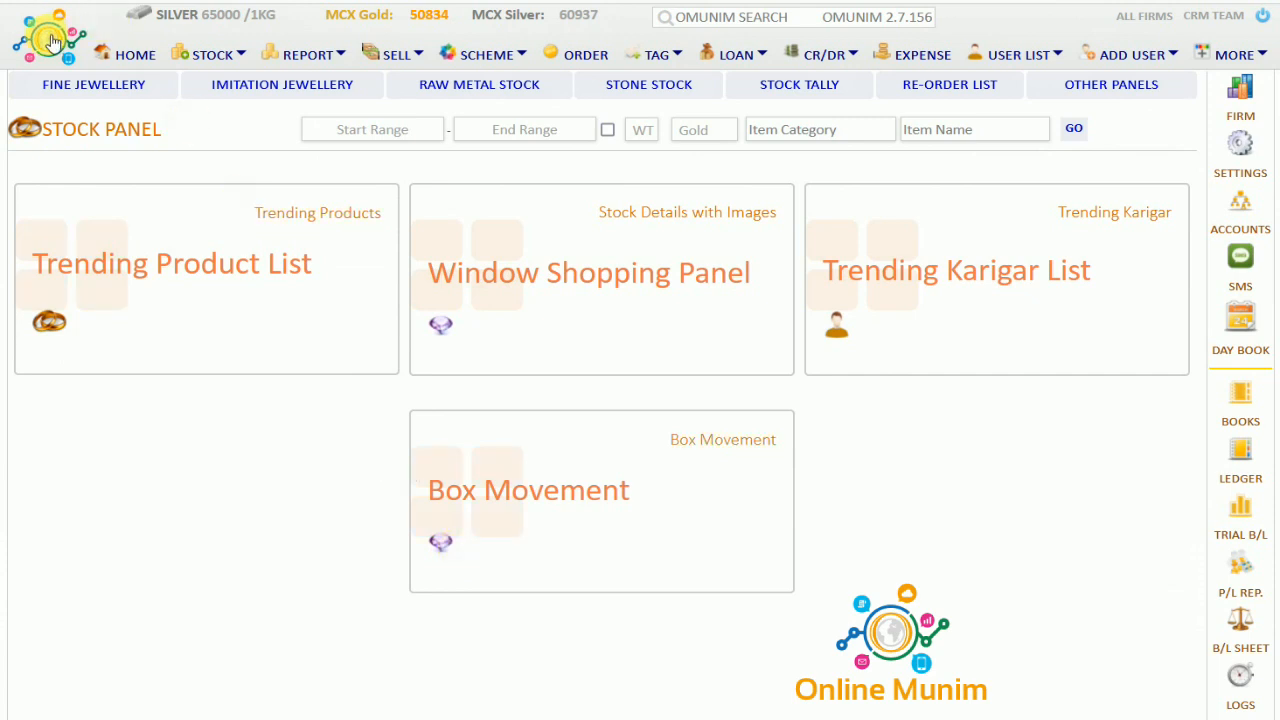
click(122, 56)
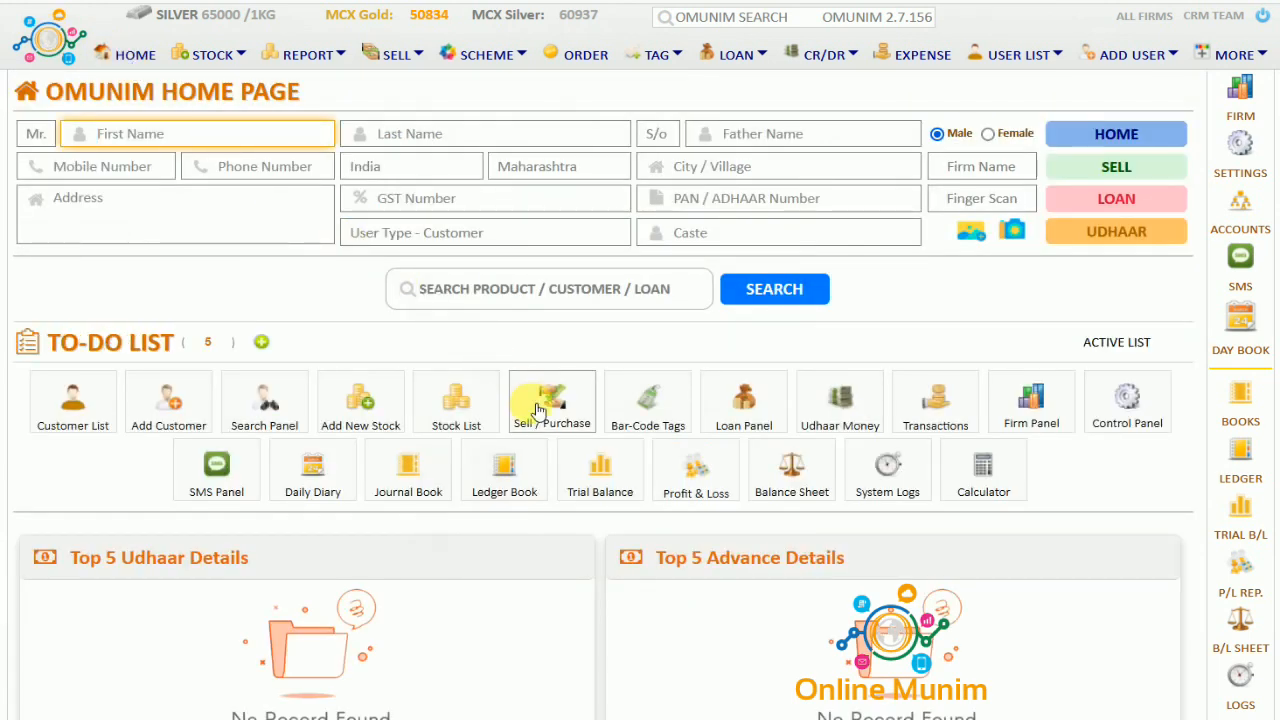